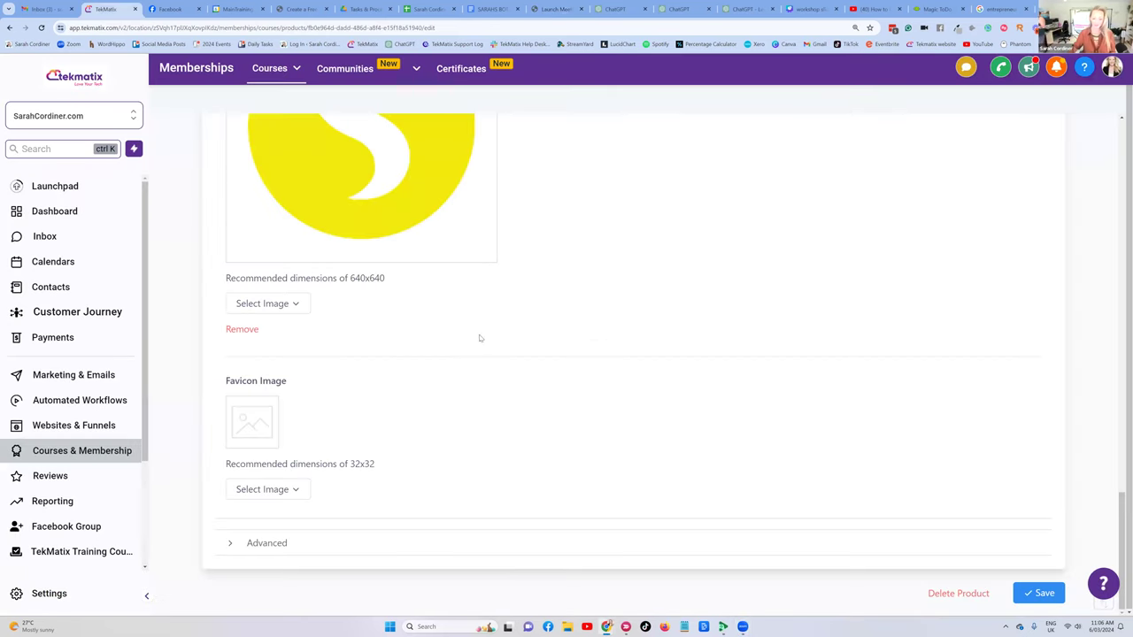
Save the product's changes and switch to the TekToolbox Demo account.
left_click(1033, 595)
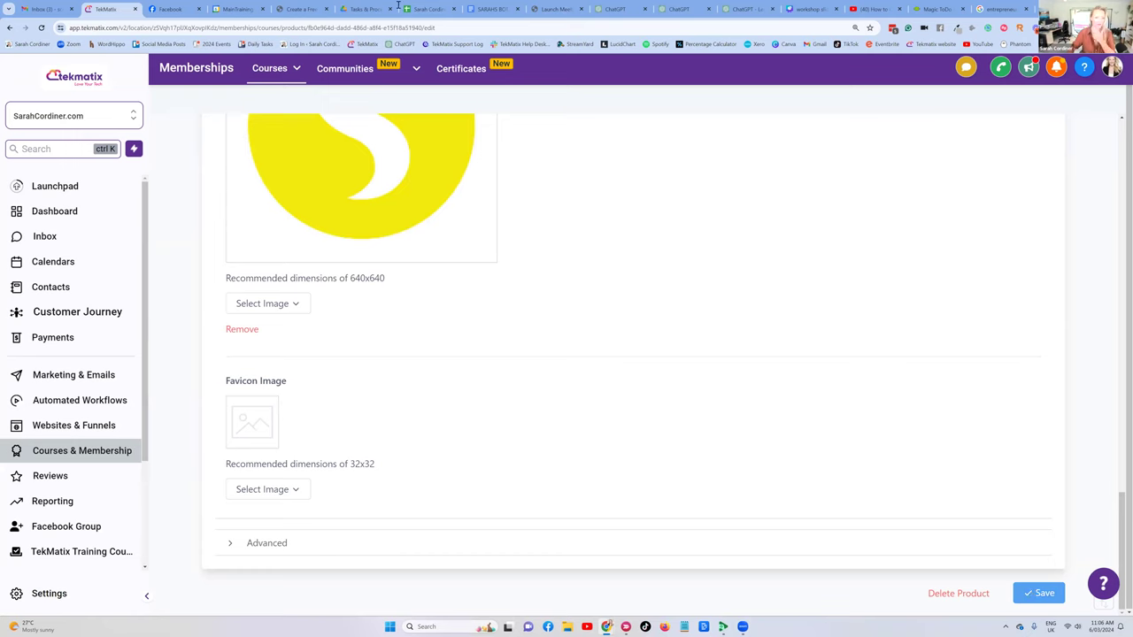
left_click(49, 114)
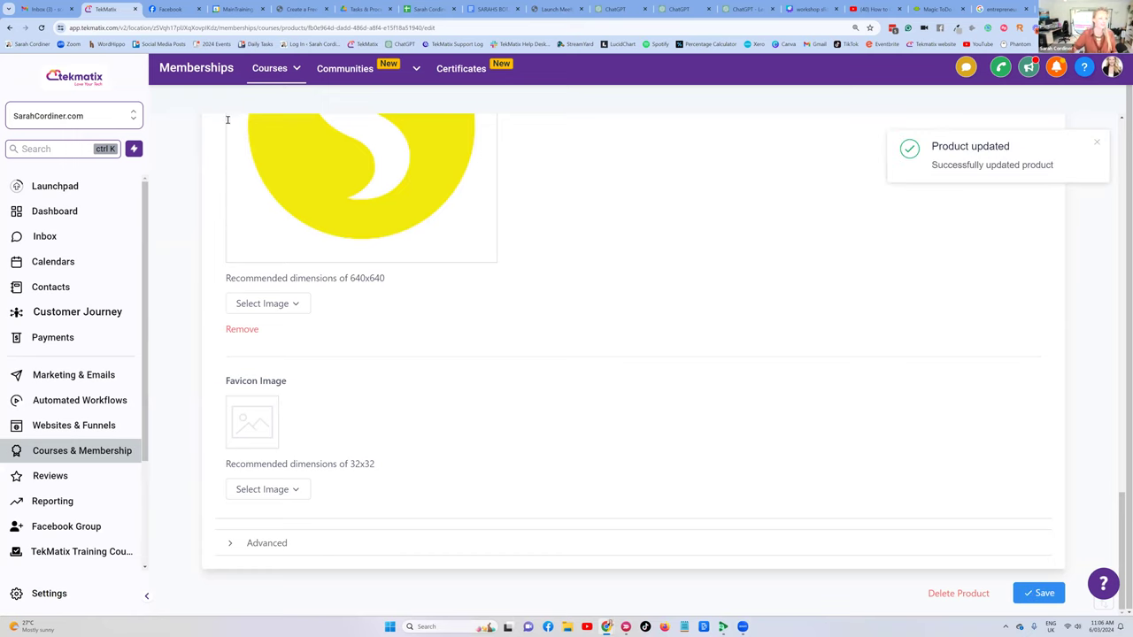
type("to")
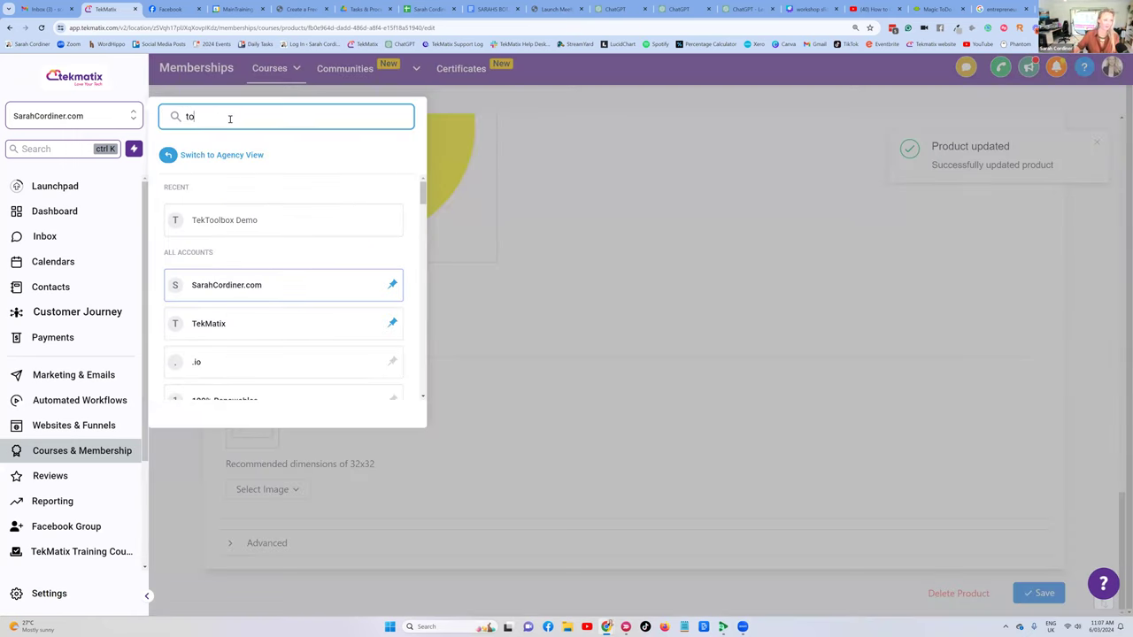
type("ol")
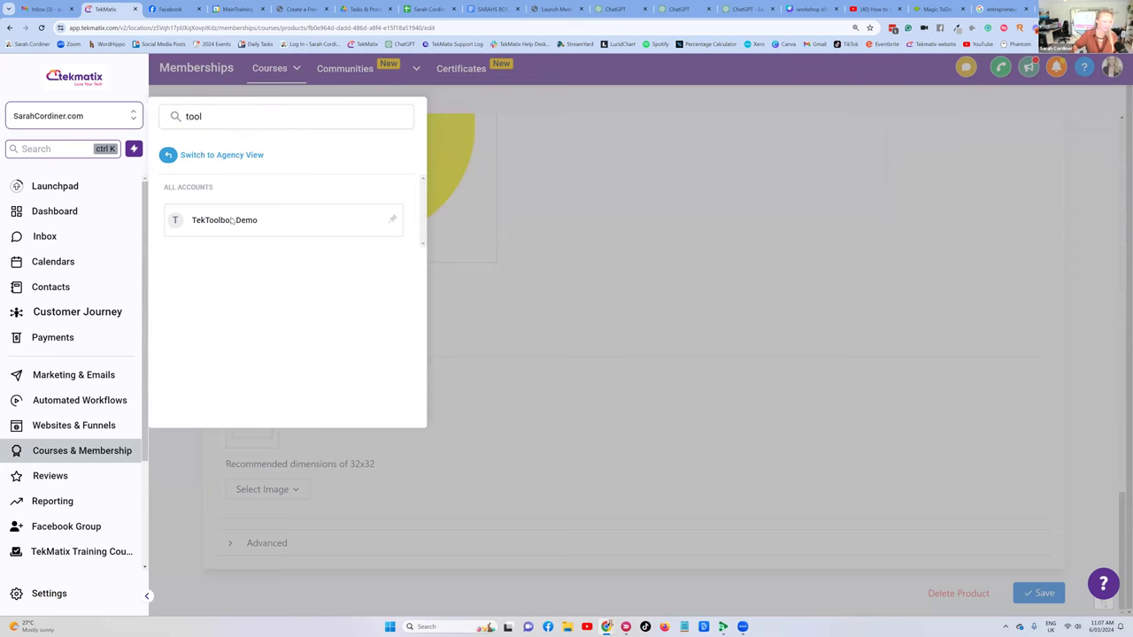
left_click(231, 219)
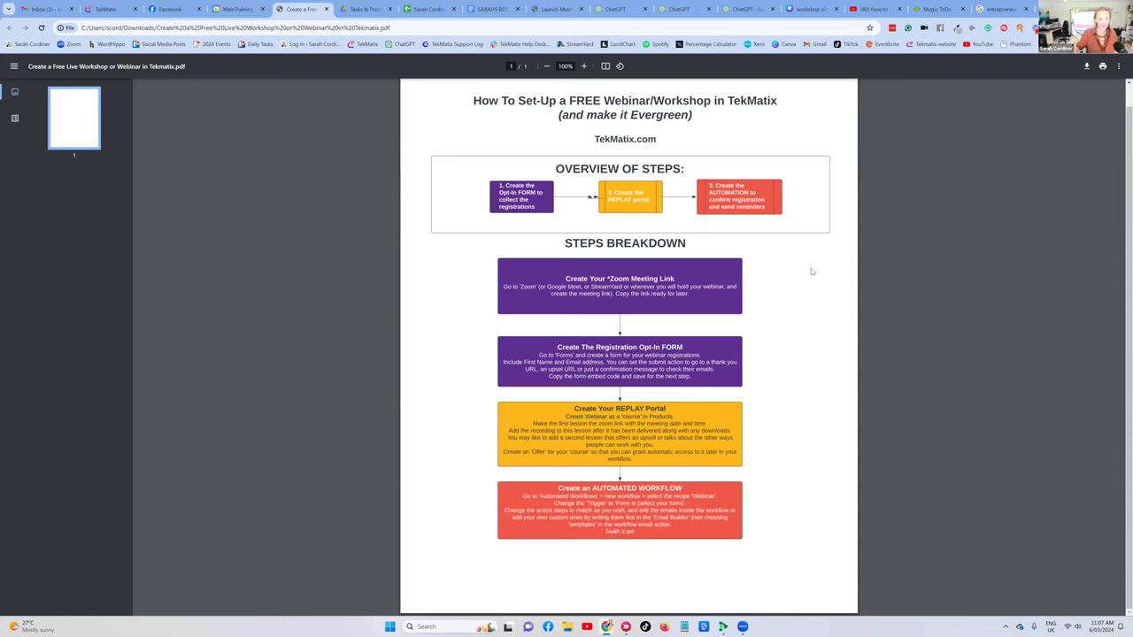
Review the webinar setup PDF at 110% zoom, and return to TekMatix to open the course products list.
key("ctrl+plus")
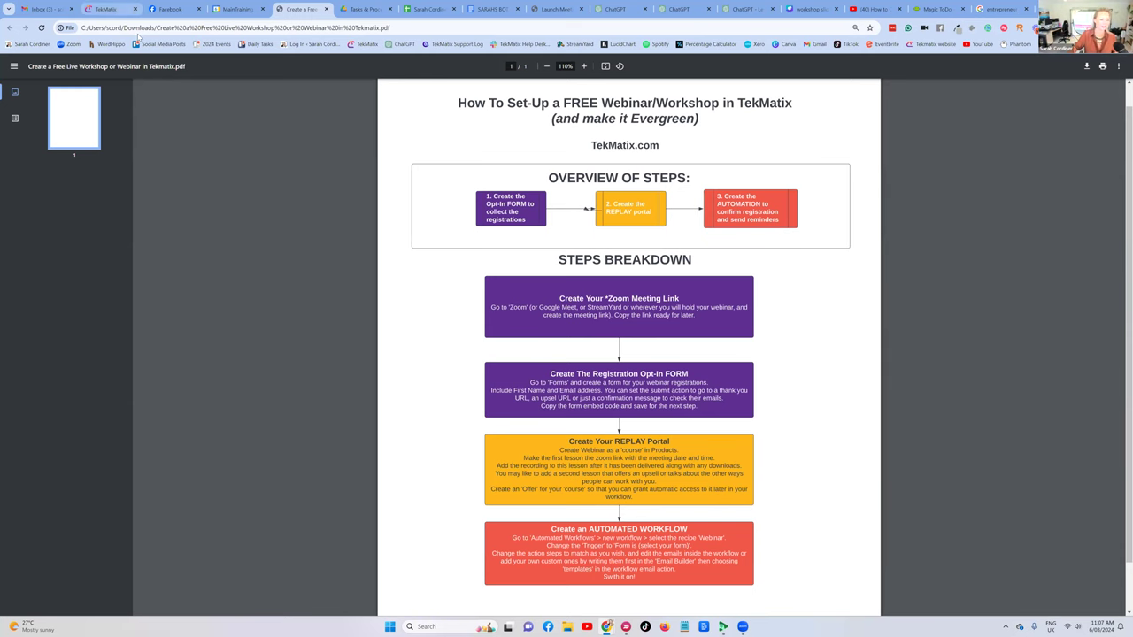
left_click(107, 9)
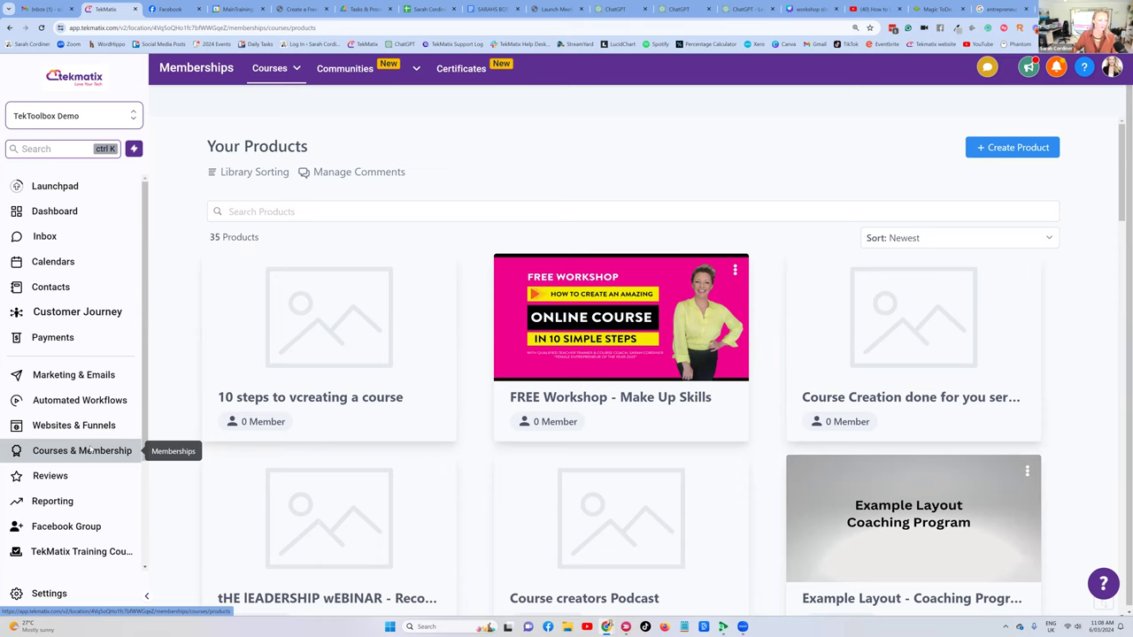
left_click(82, 452)
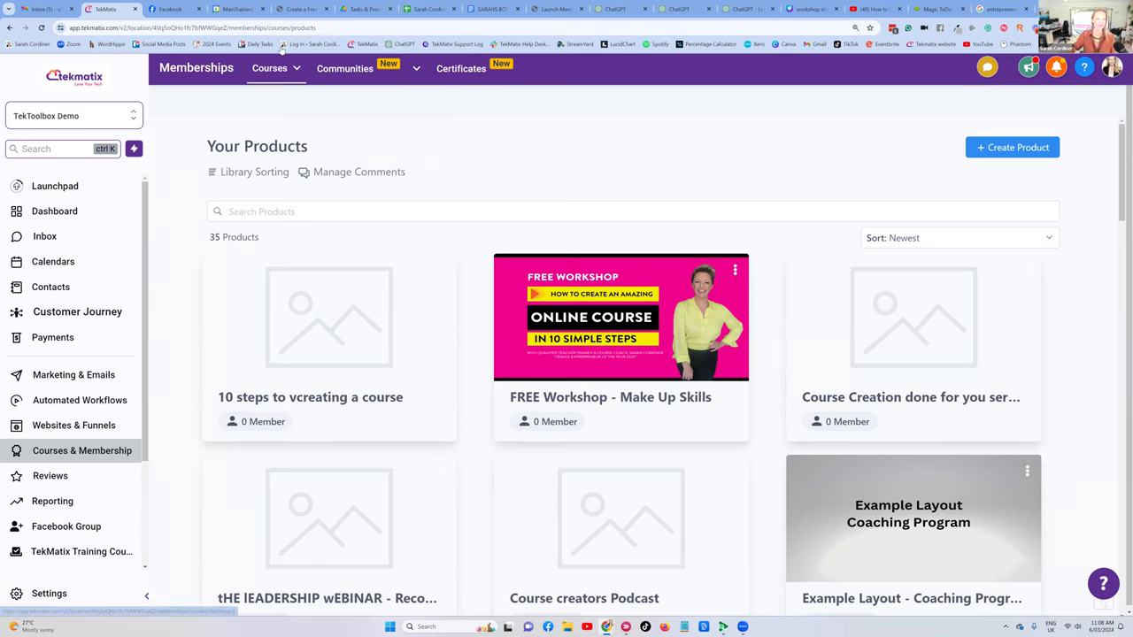
mouse_move(270, 69)
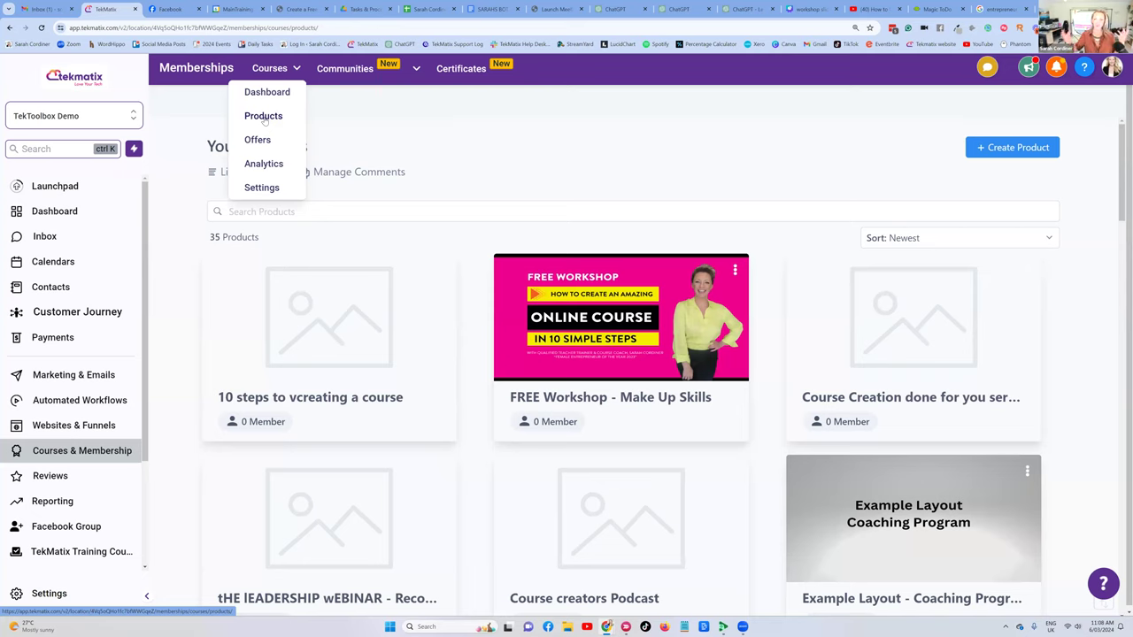
left_click(263, 118)
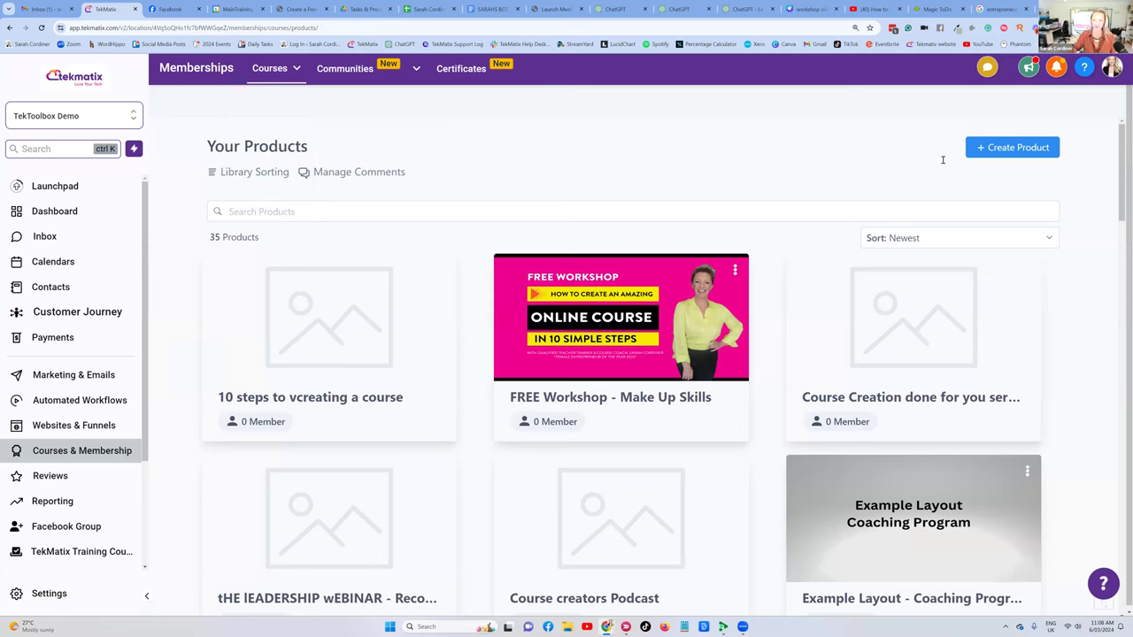
Create a product from scratch with the Build your own template, naming it with the owner's first name followed by "Barista Course".
left_click(998, 148)
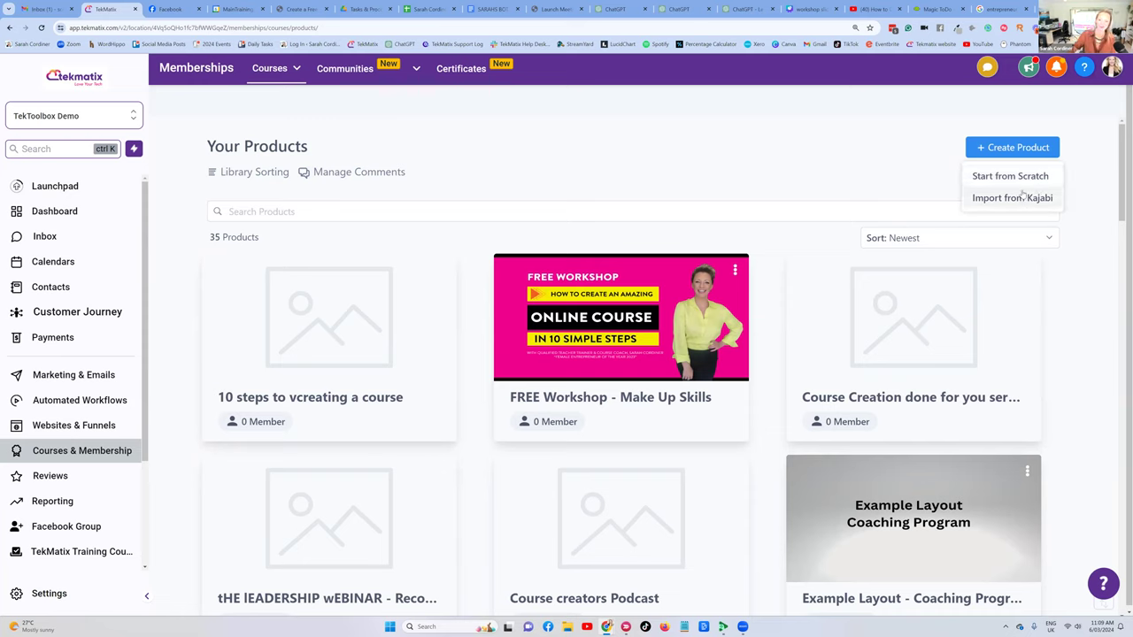
left_click(992, 177)
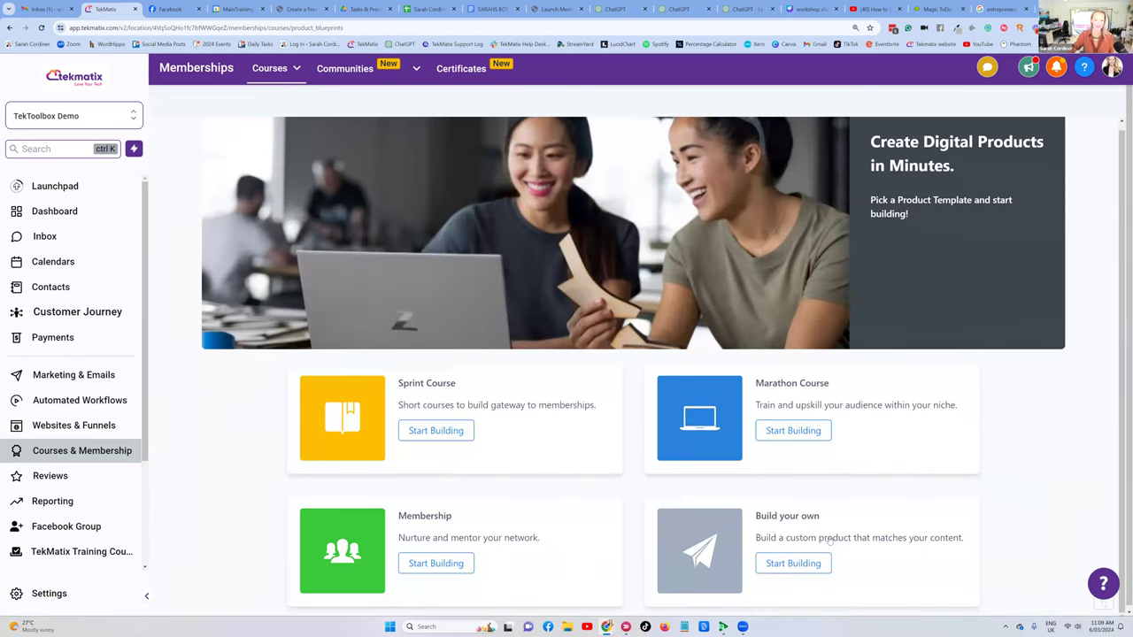
left_click(783, 564)
left_click(597, 257)
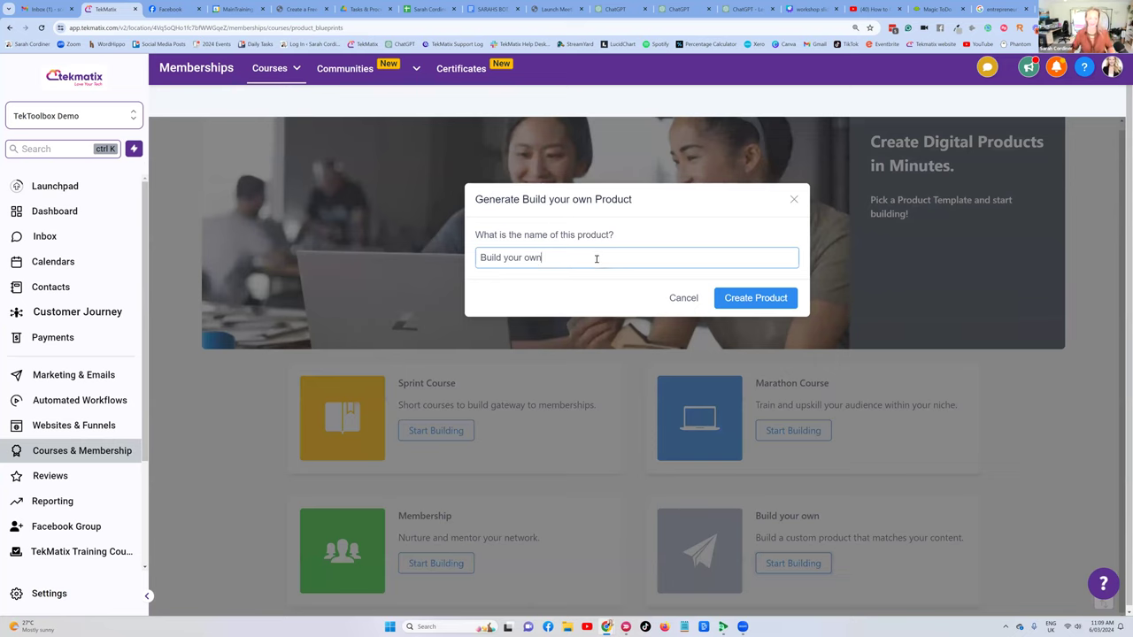
key("BackSpace")
key("BackSpace")
key("BackSpace")
key("BackSpace")
key("BackSpace")
key("BackSpace")
key("BackSpace")
key("BackSpace")
key("BackSpace")
key("BackSpace")
key("BackSpace")
key("BackSpace")
key("BackSpace")
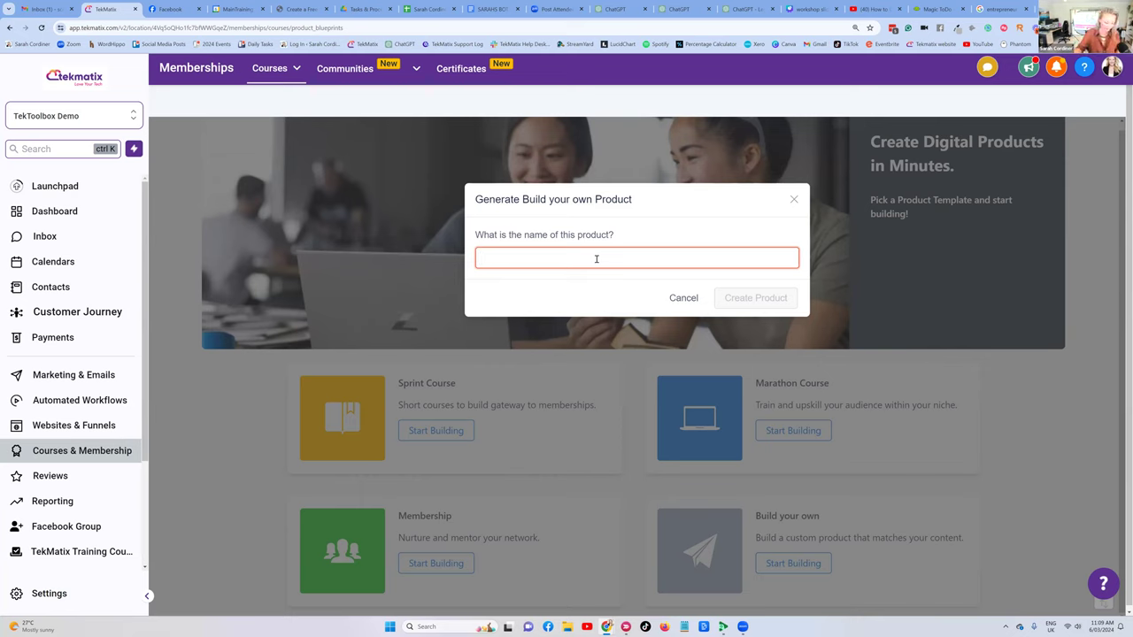
type("Sar")
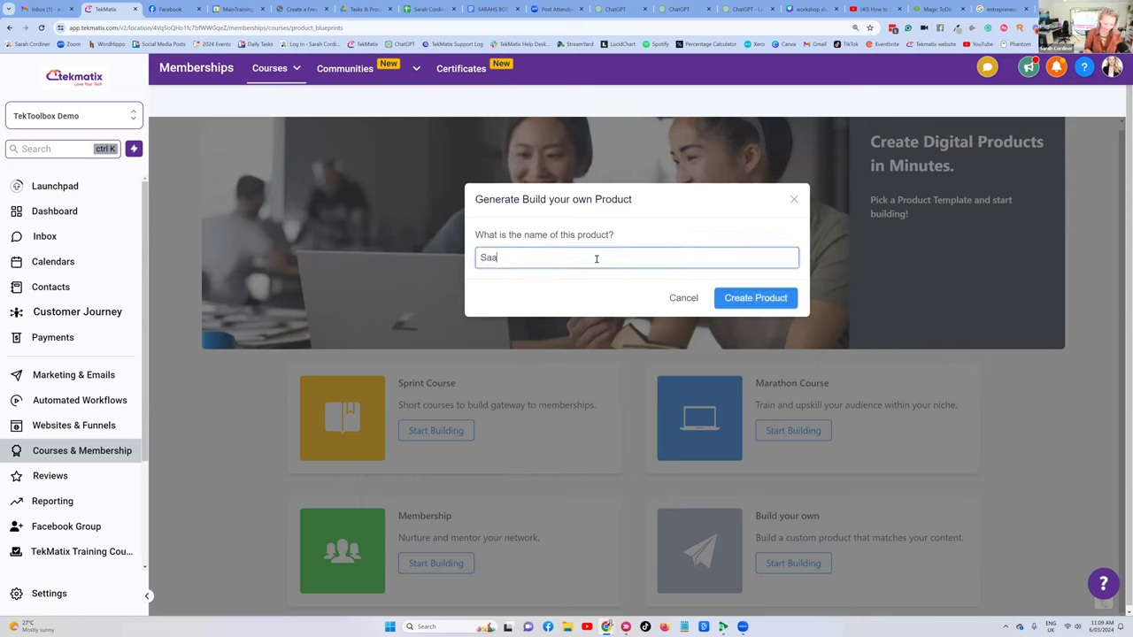
key("BackSpace")
type("rah Barista Cours")
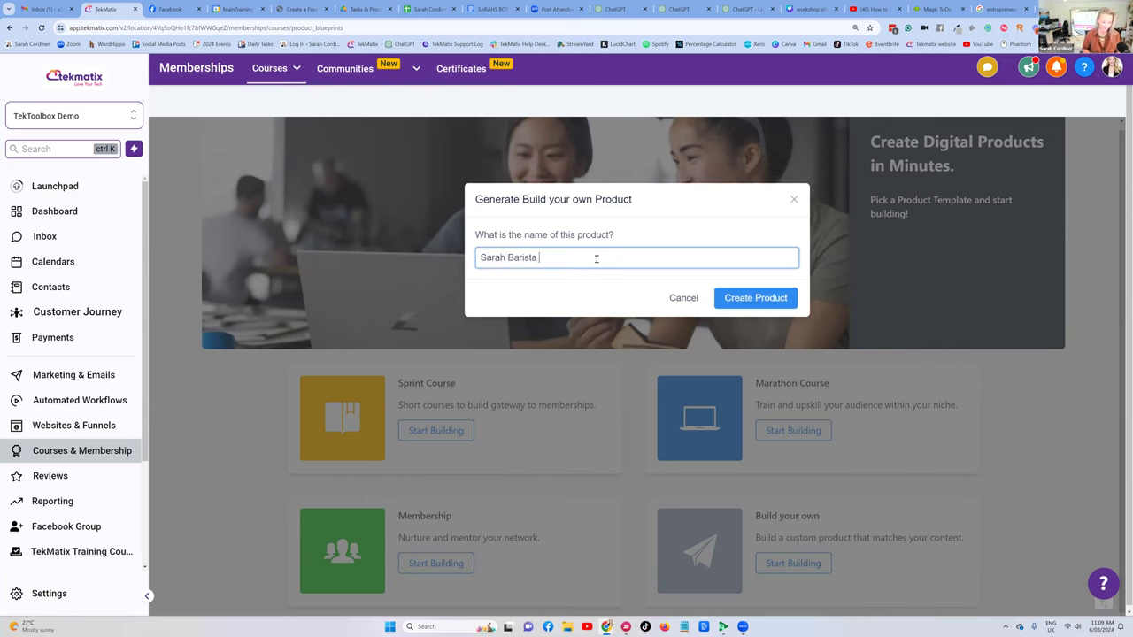
type("e")
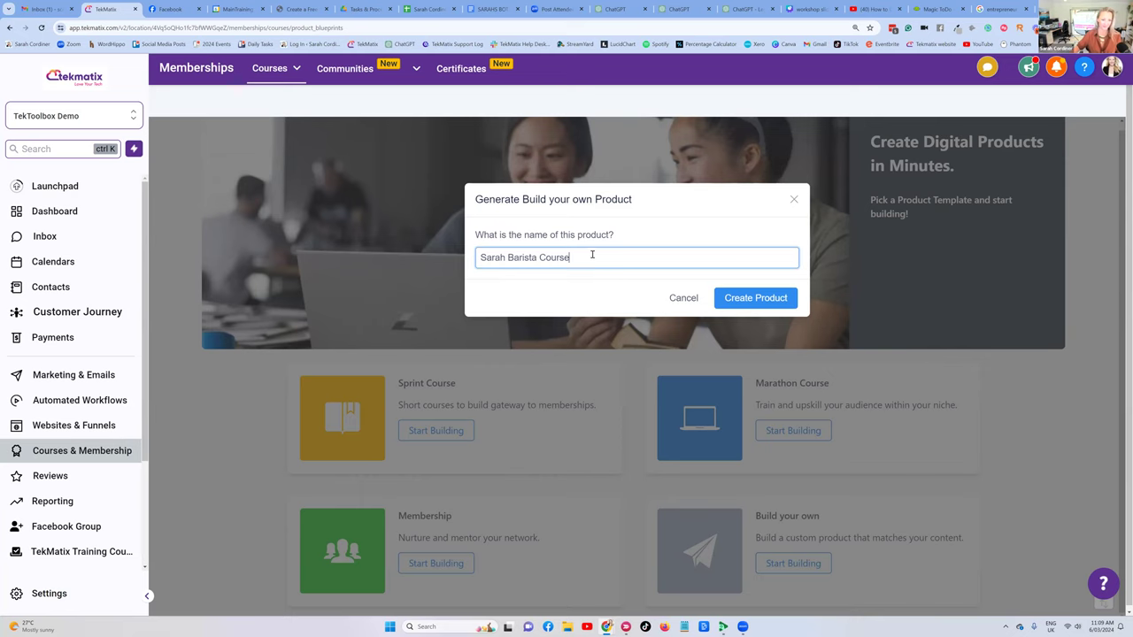
left_click(767, 301)
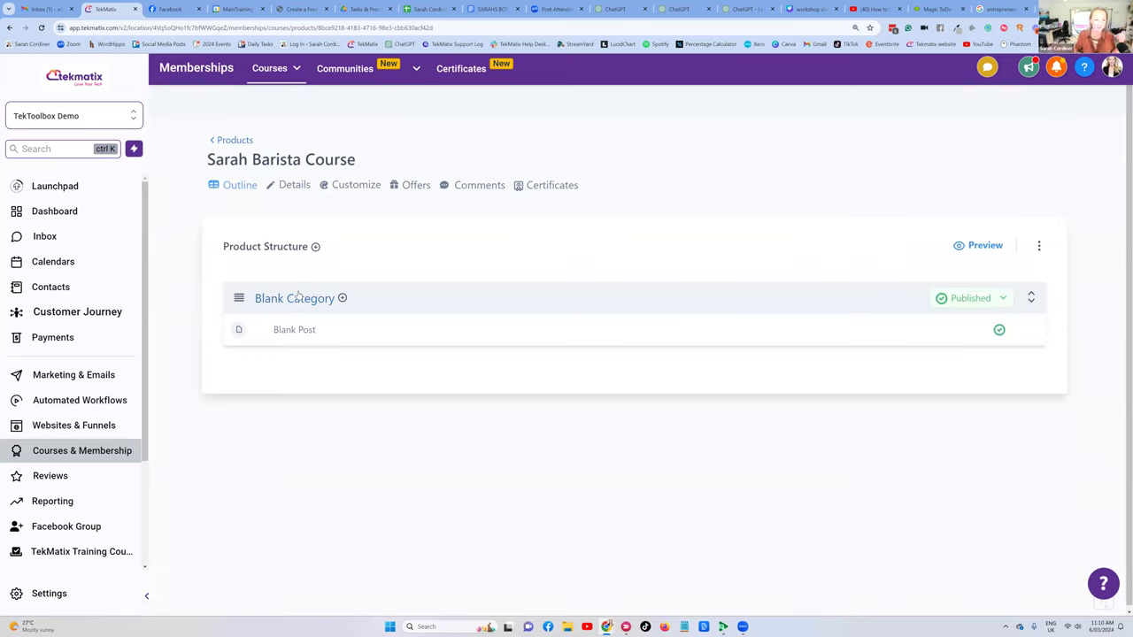
Add a category titled "Module 2" to the course's product structure.
mouse_move(297, 342)
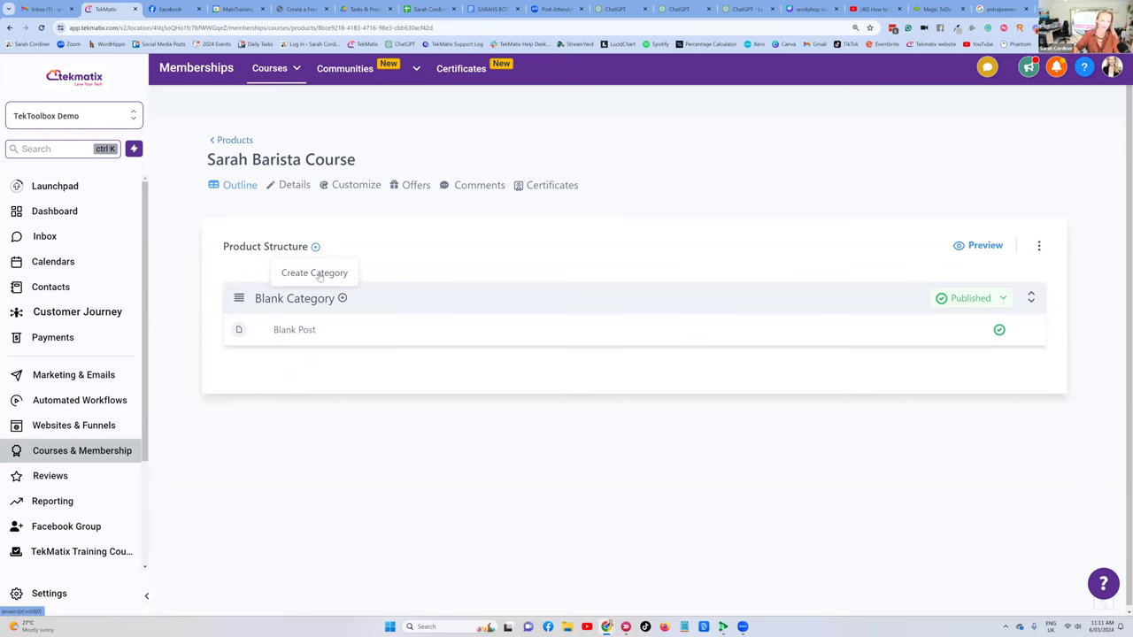
left_click(315, 247)
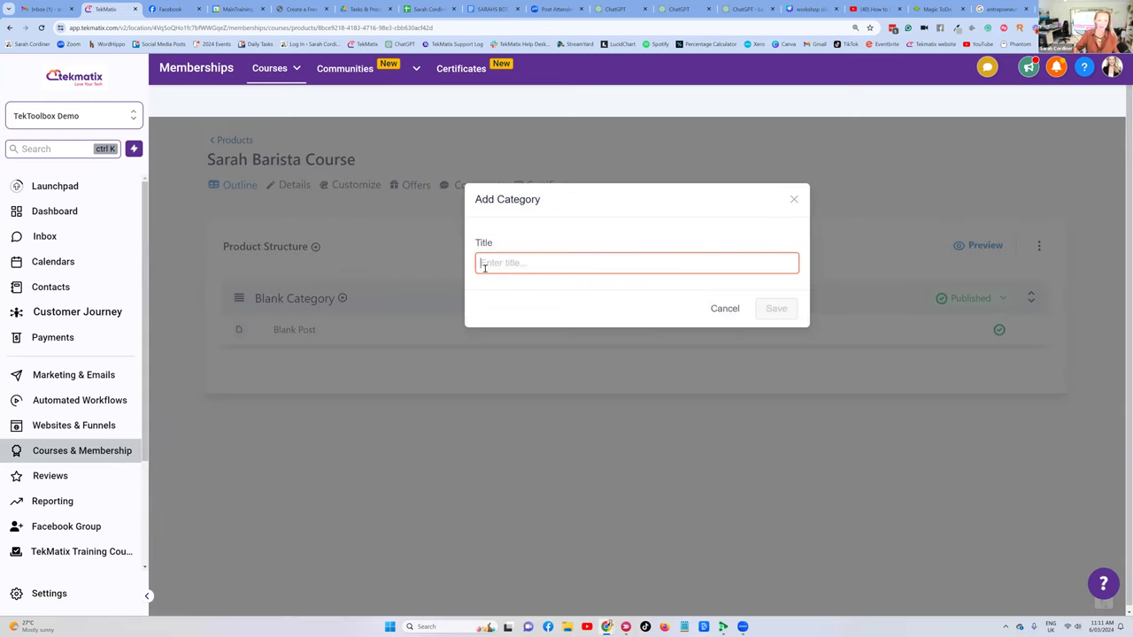
type("Module 2")
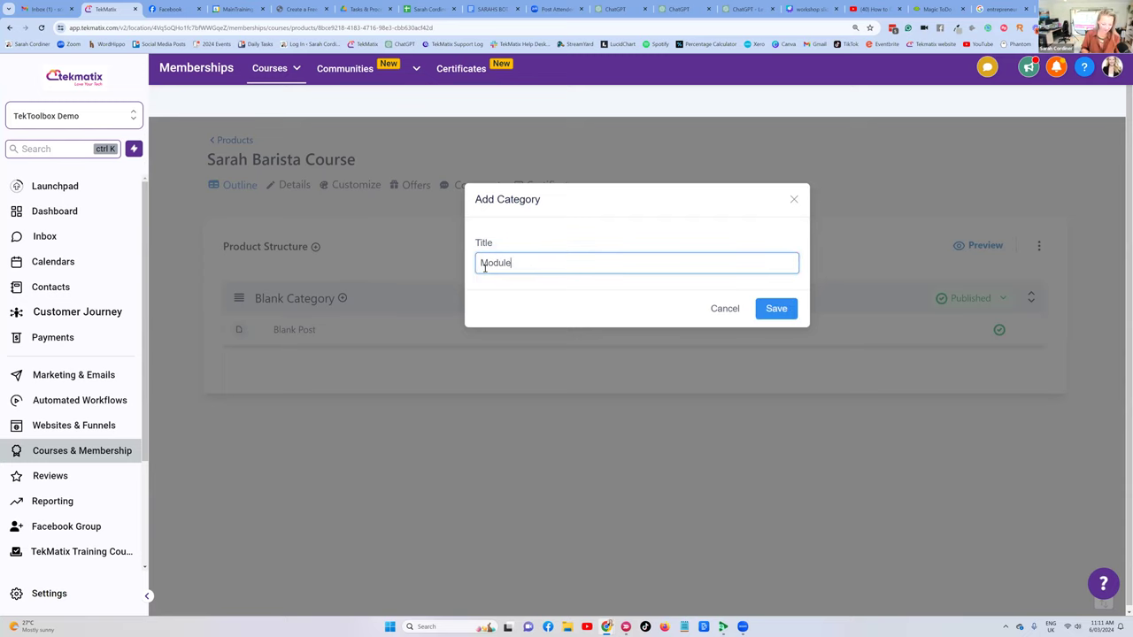
left_click(776, 308)
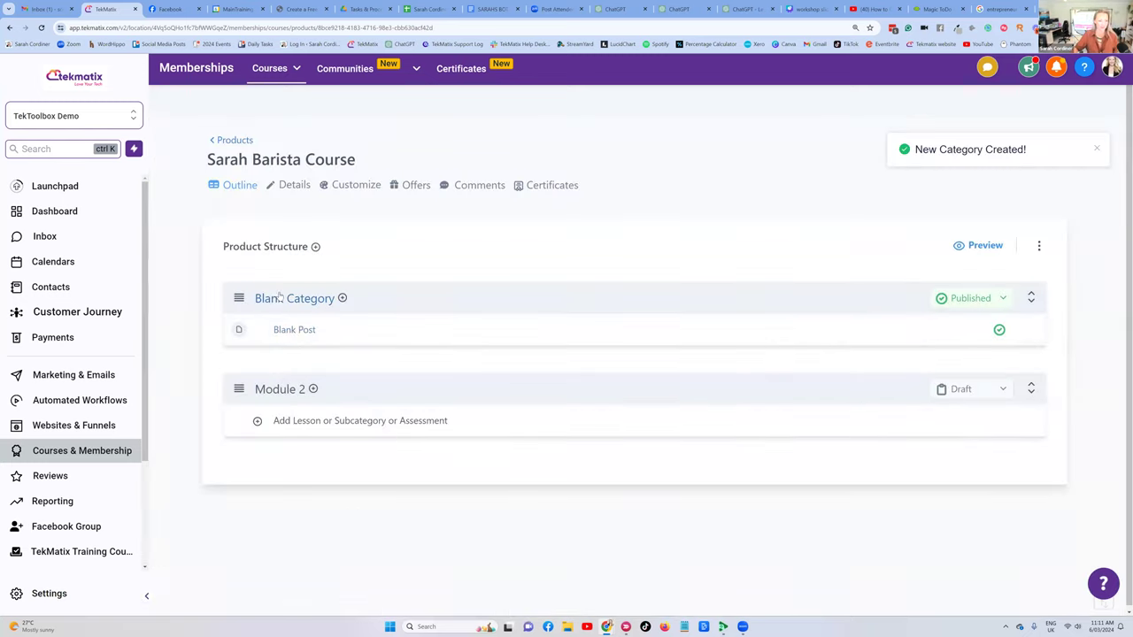
Rename the Blank Category as "Module 1", save it and return to the course outline.
left_click(298, 301)
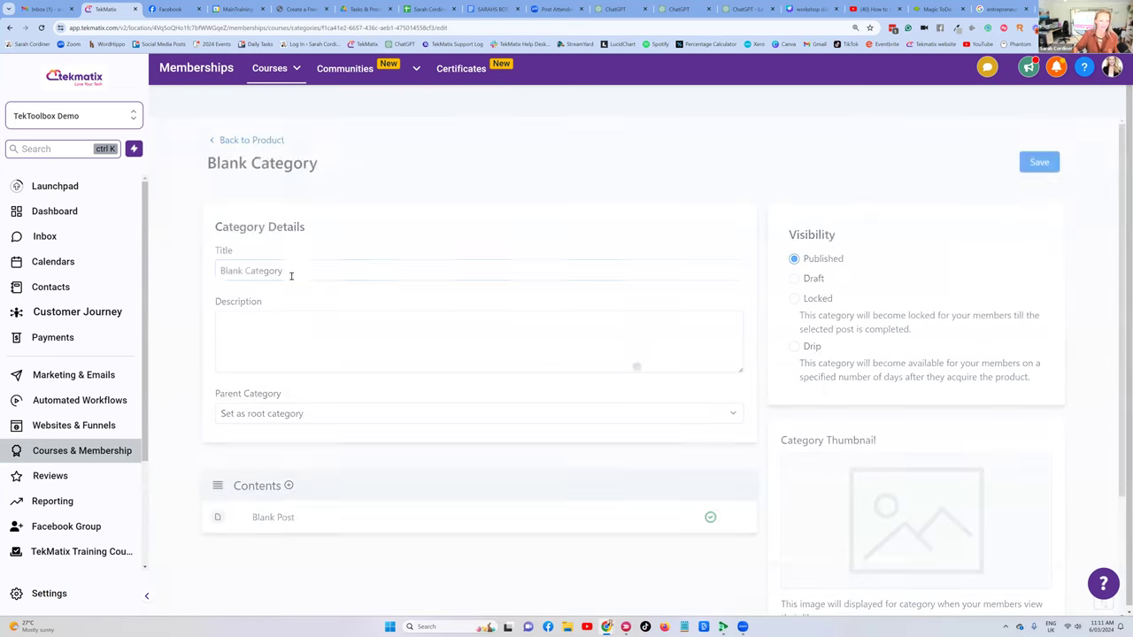
left_click_drag(292, 272, 201, 274)
type("Module 1")
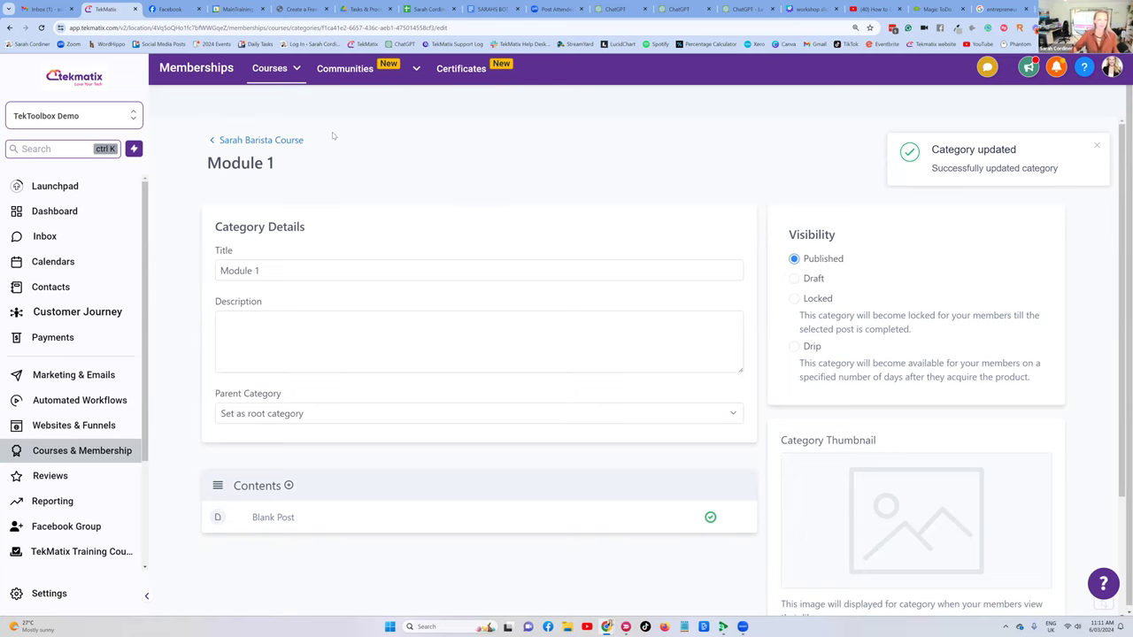
left_click(281, 142)
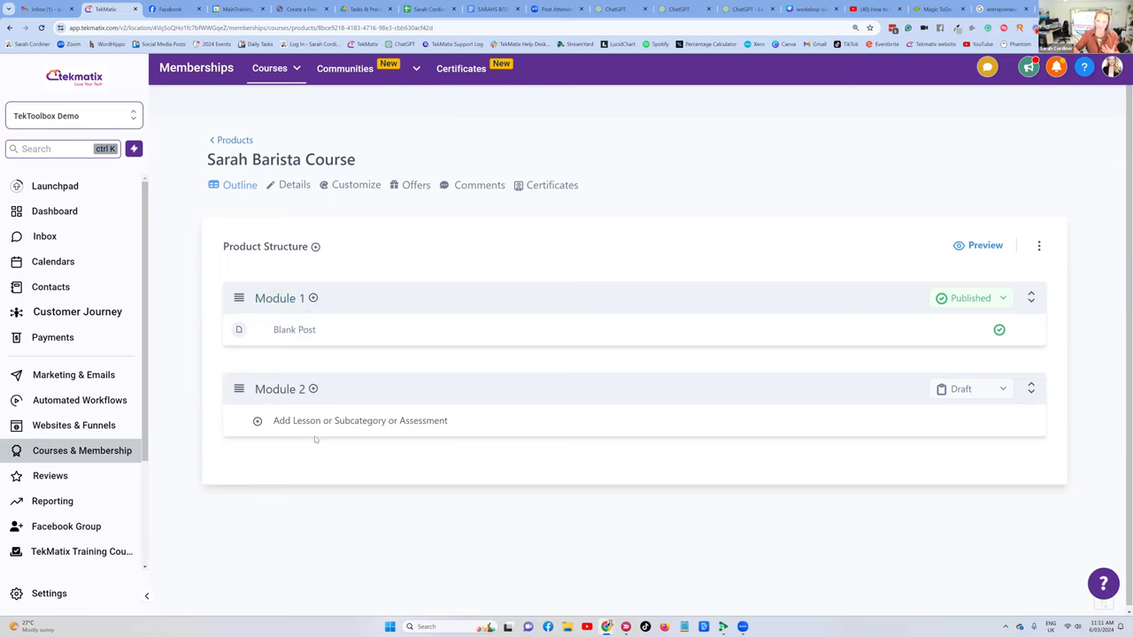
left_click(313, 299)
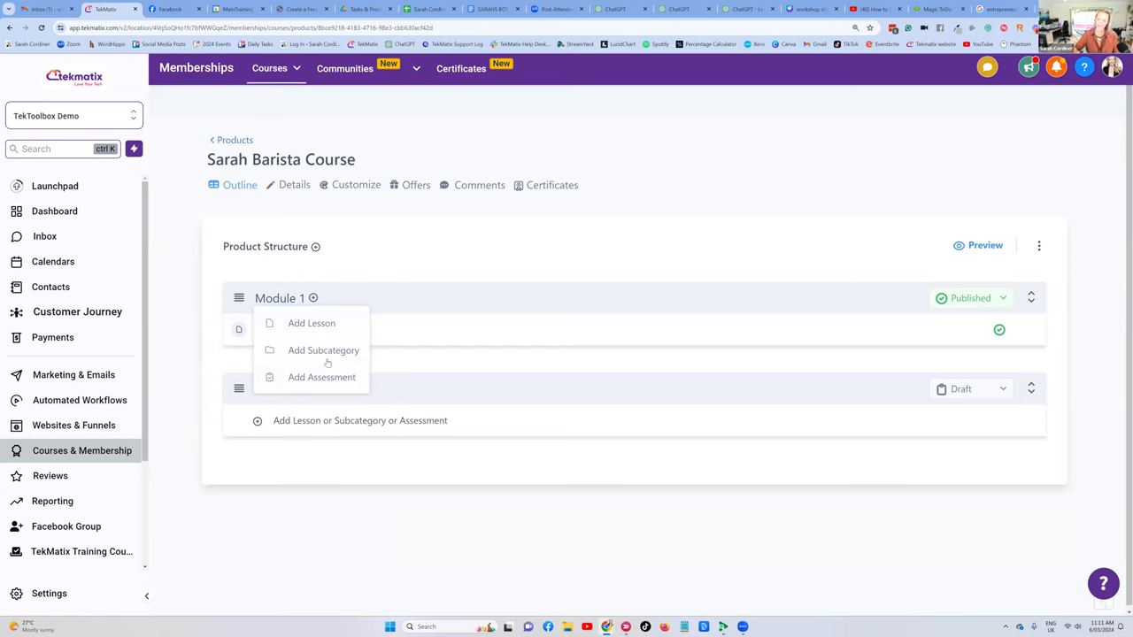
left_click(312, 299)
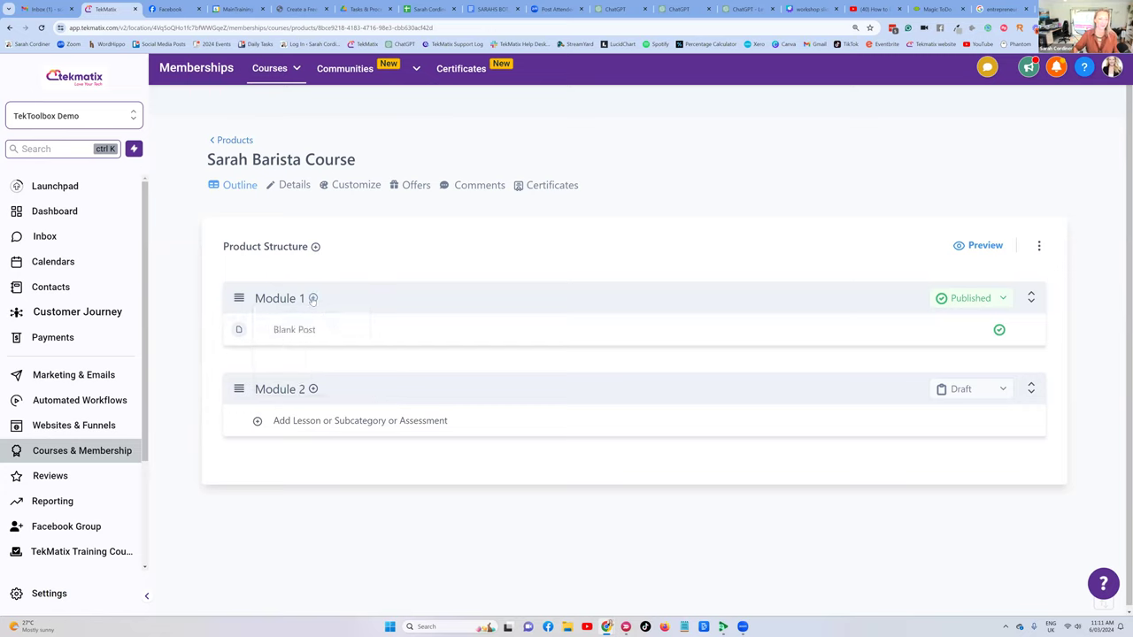
left_click(313, 299)
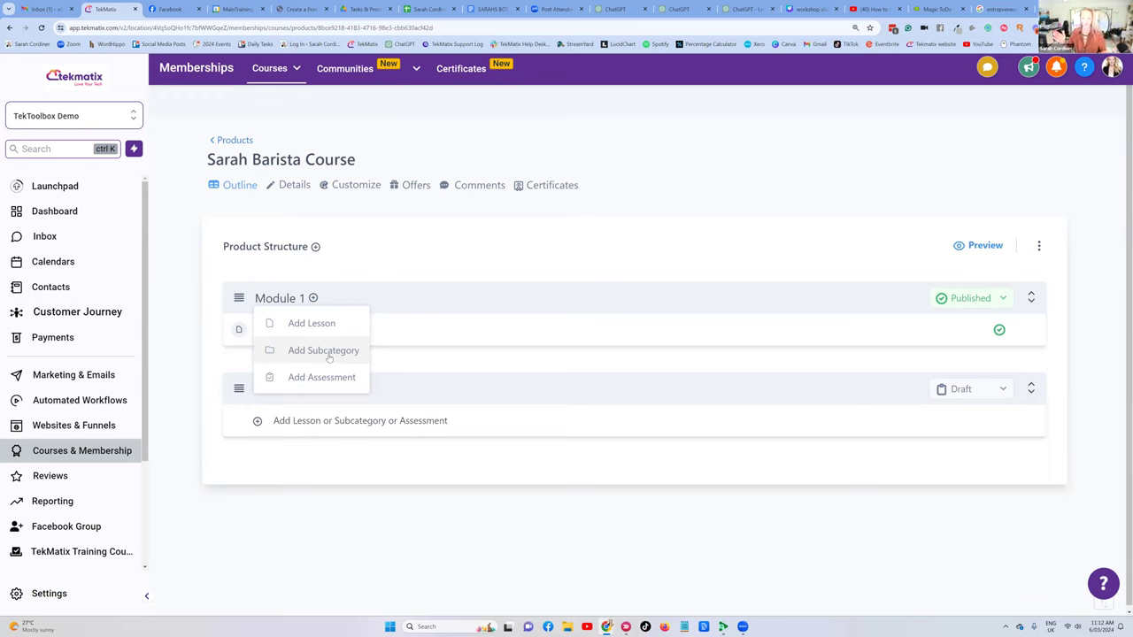
left_click(348, 261)
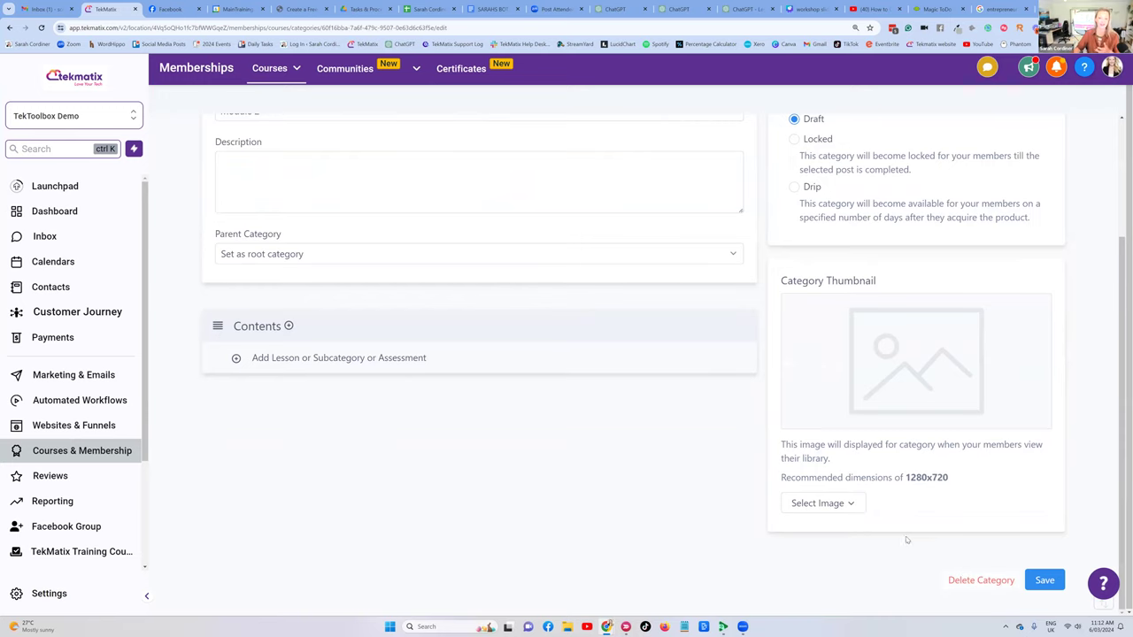
Delete the Module 2 category from the course.
left_click(962, 583)
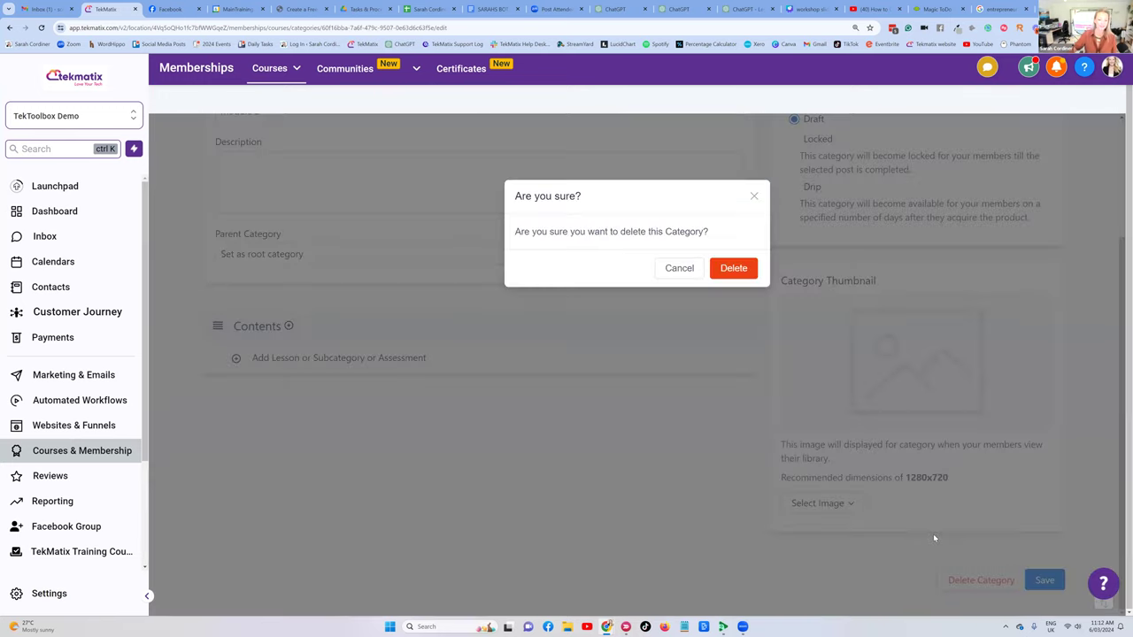
left_click(750, 276)
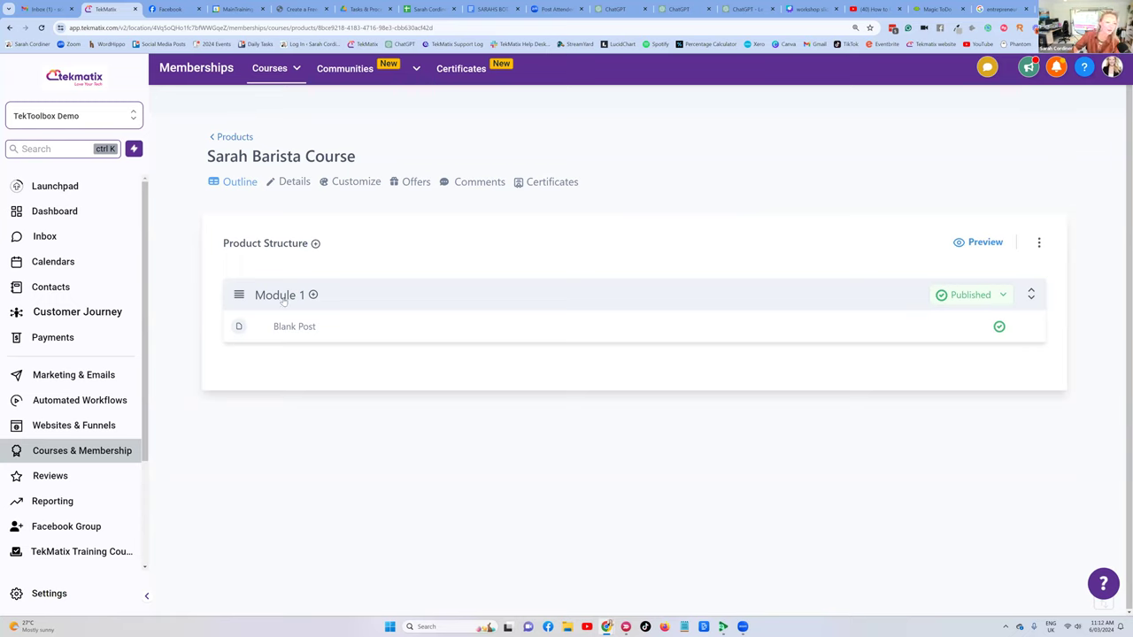
Rename the Module 1 category with the owner's first name followed by "Barista Workshop", save it and return to the course outline.
left_click_drag(359, 157, 205, 161)
key("ctrl+c")
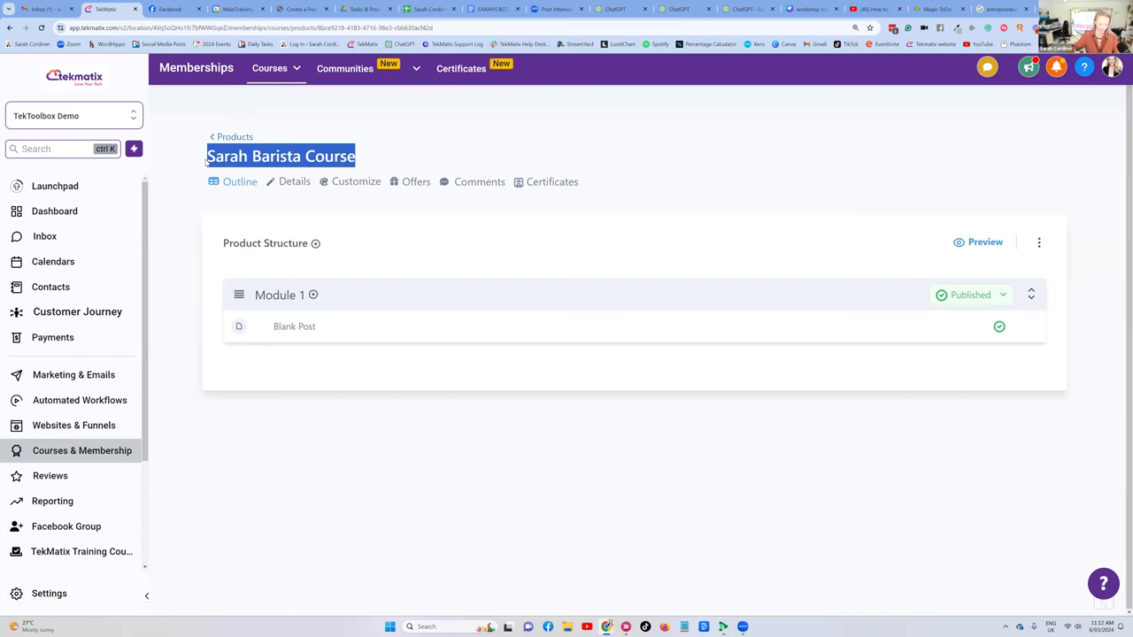
left_click(276, 296)
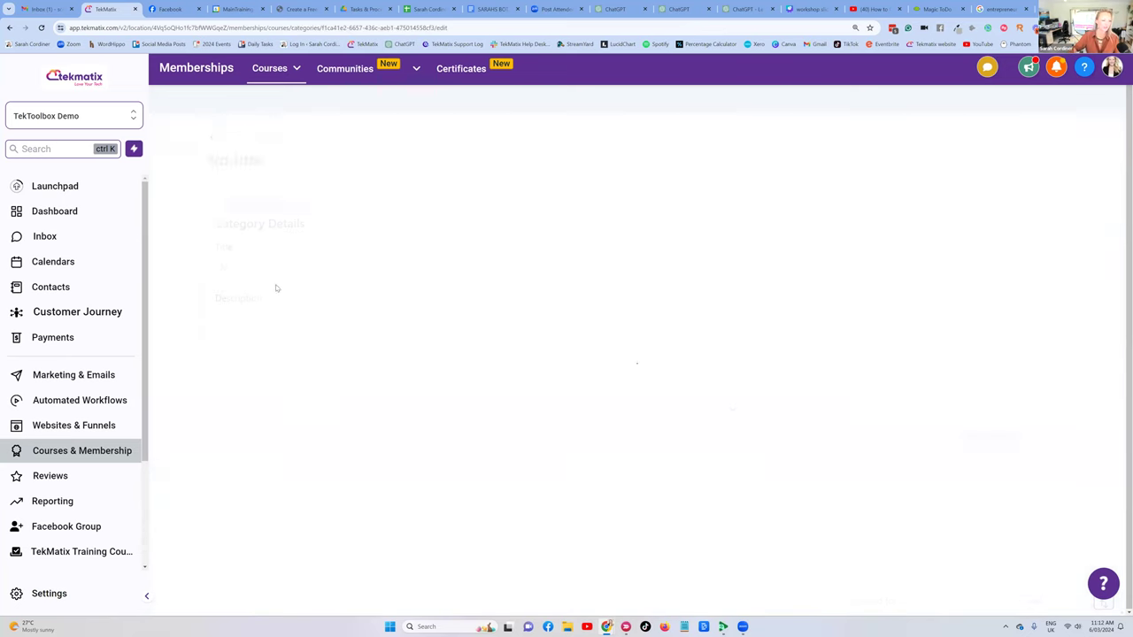
left_click_drag(262, 267, 209, 265)
key("ctrl+v")
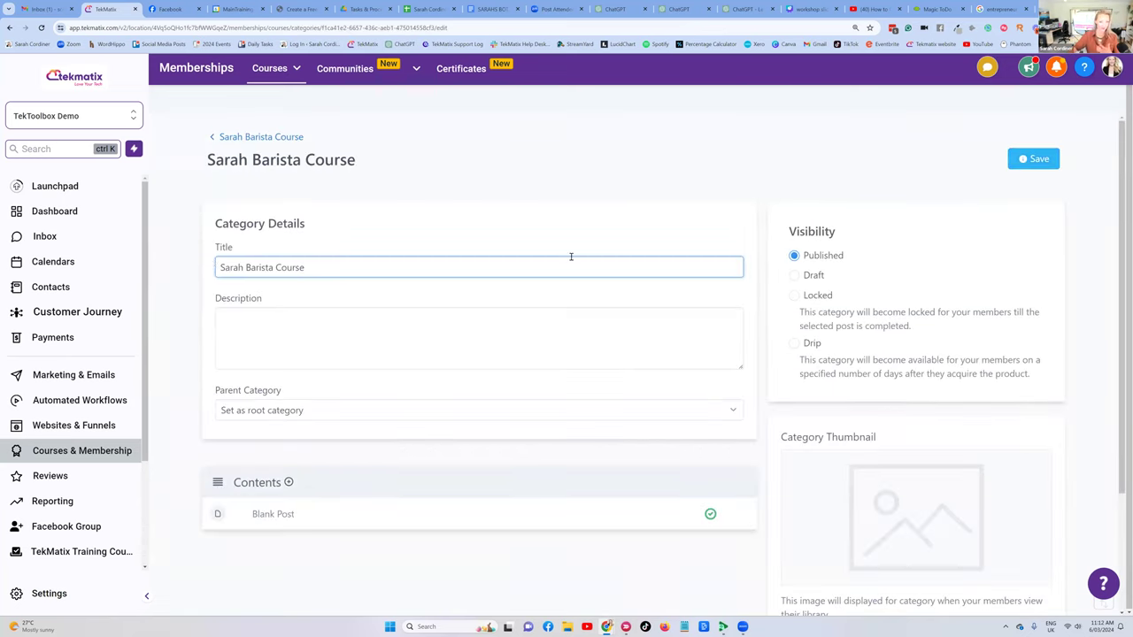
double_click(278, 268)
type("Workshop")
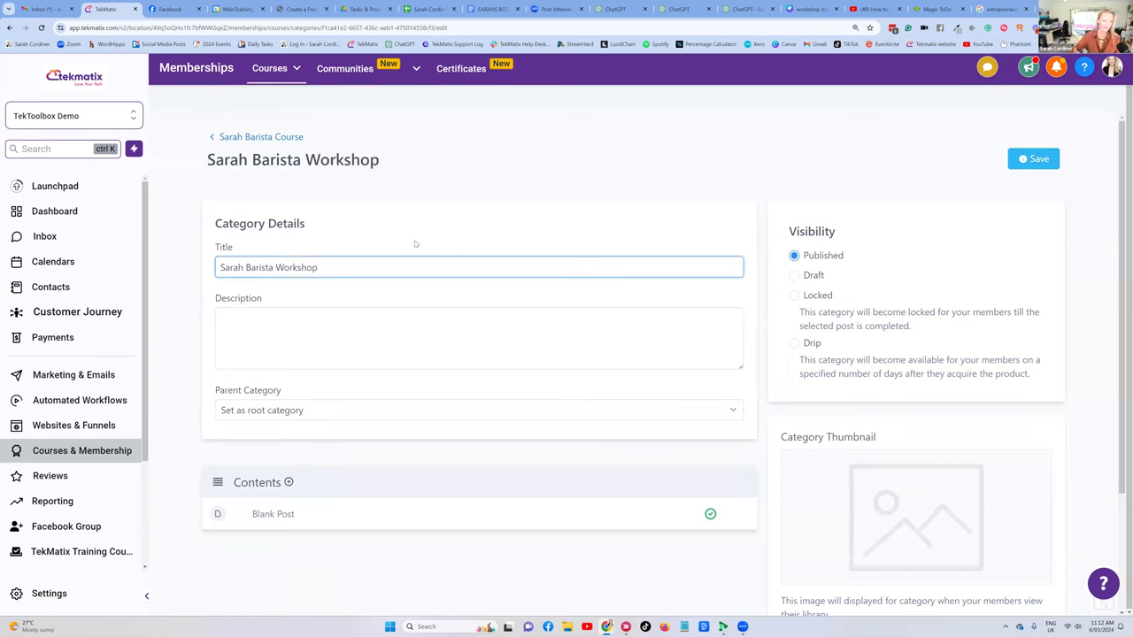
left_click(946, 195)
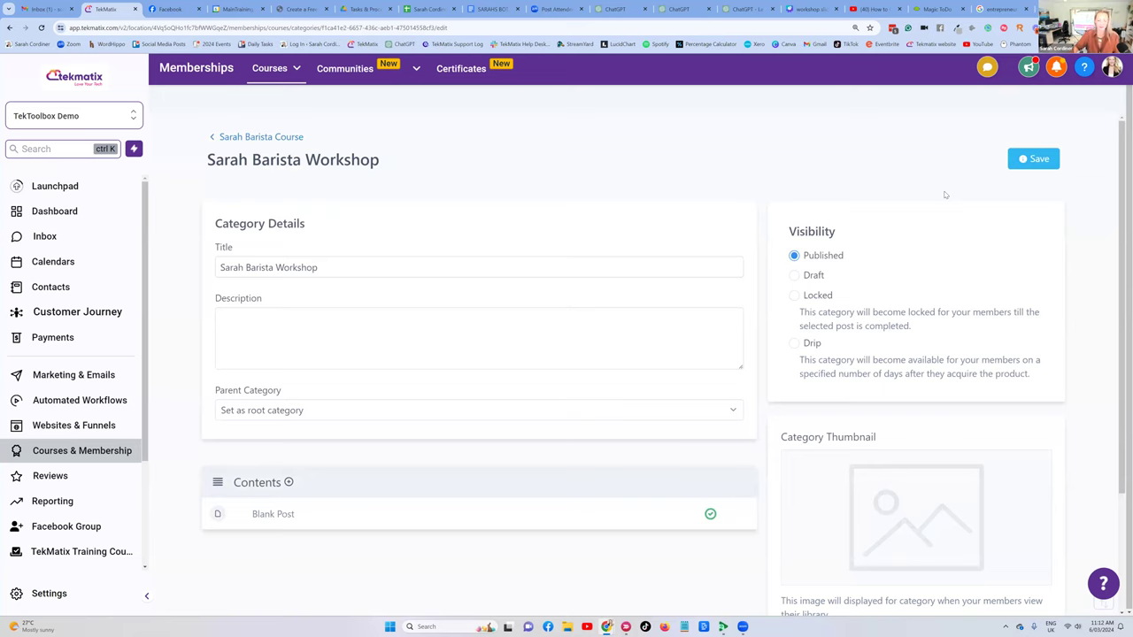
left_click(252, 138)
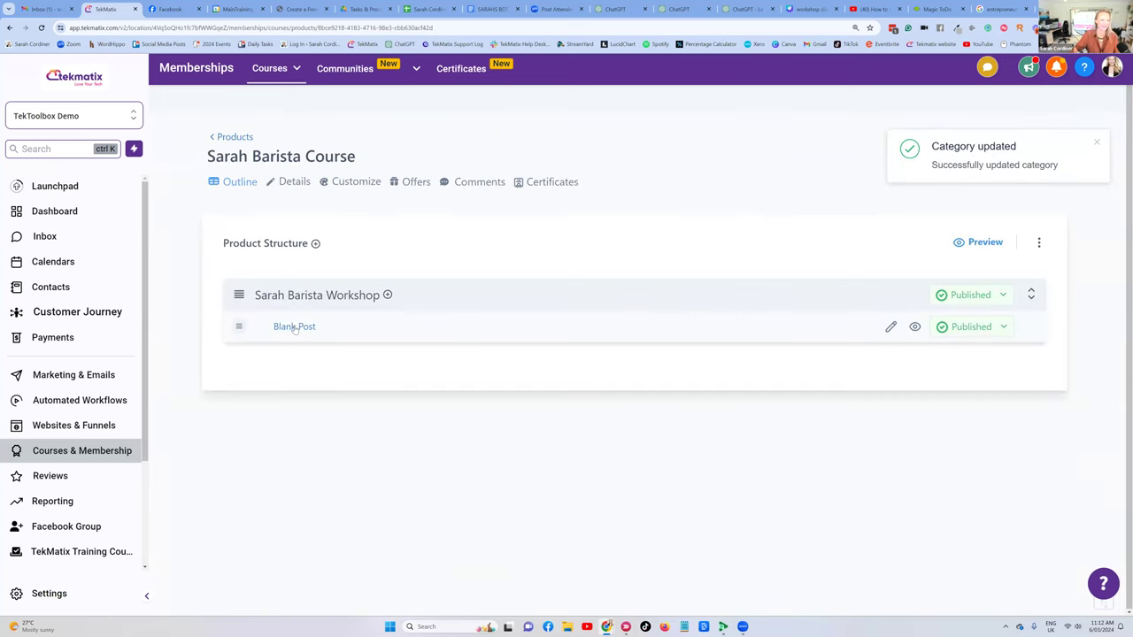
Retitle the Blank Post with the owner's first name followed by "Barista Workshop - Recording Here".
left_click(295, 326)
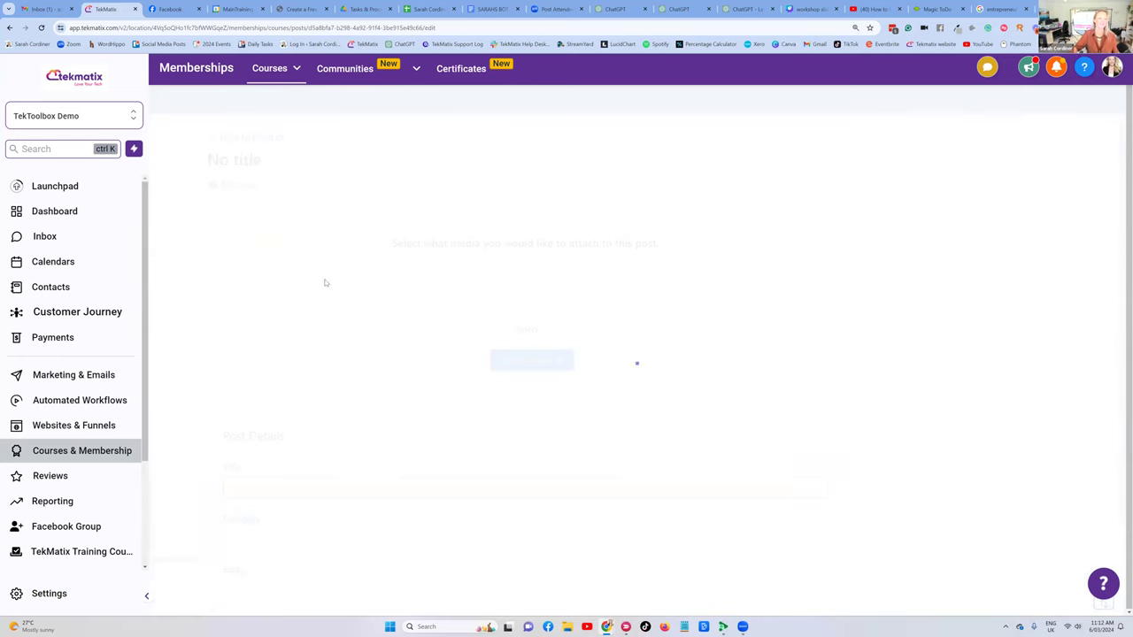
scroll(285, 357, "down", 2)
left_click_drag(284, 358, 185, 367)
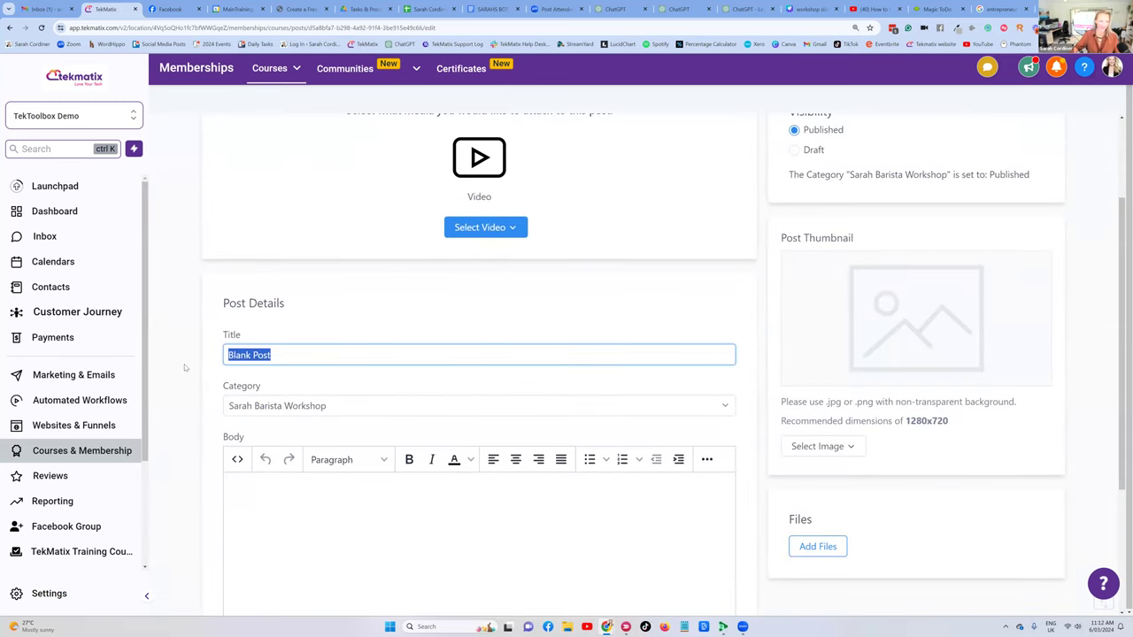
key("ctrl+v")
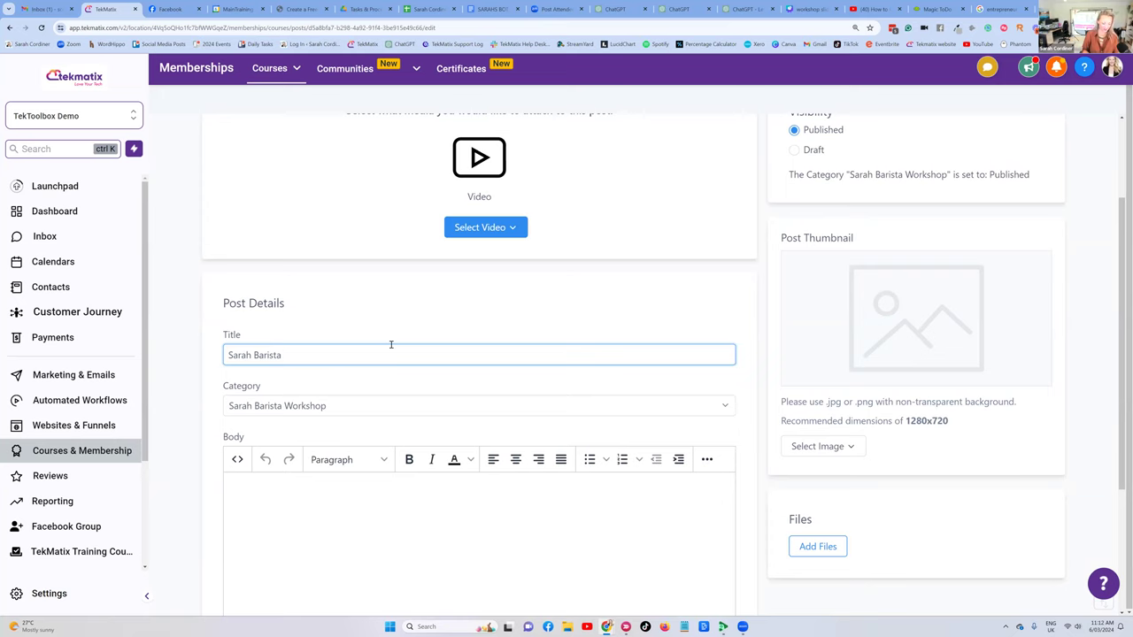
type("Workshop - Recording H")
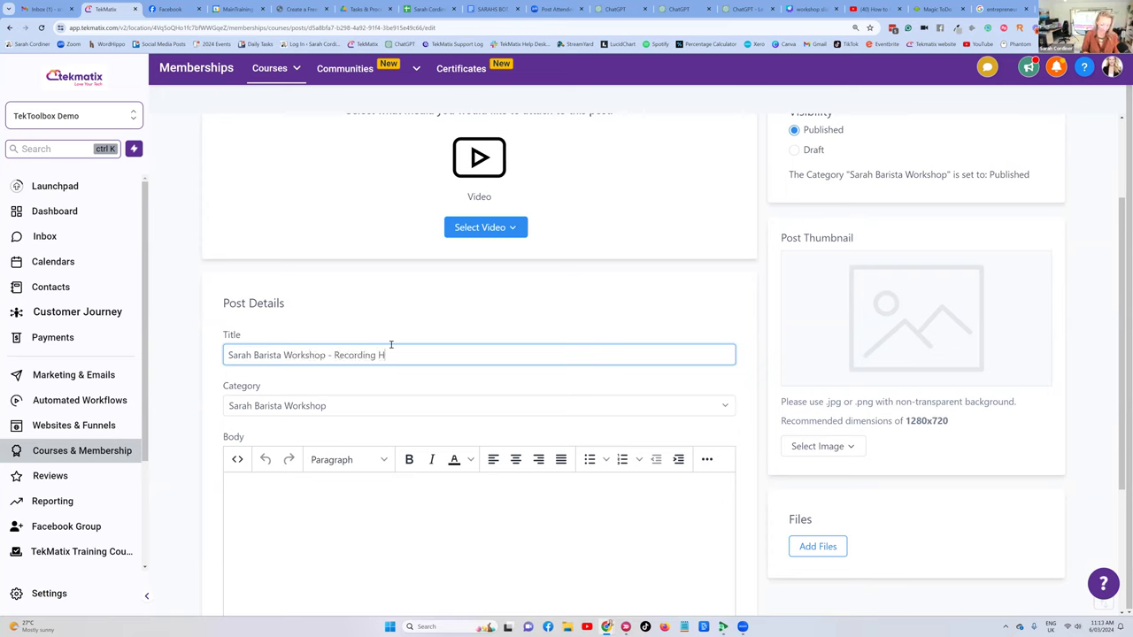
type("ere")
scroll(389, 354, "up", 1)
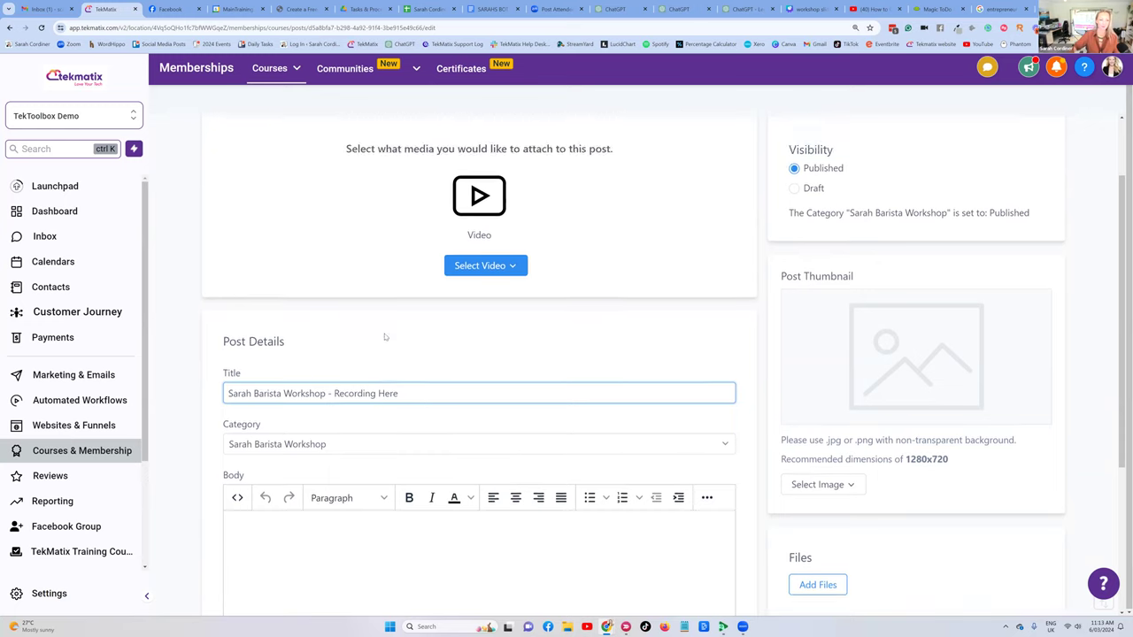
left_click(453, 365)
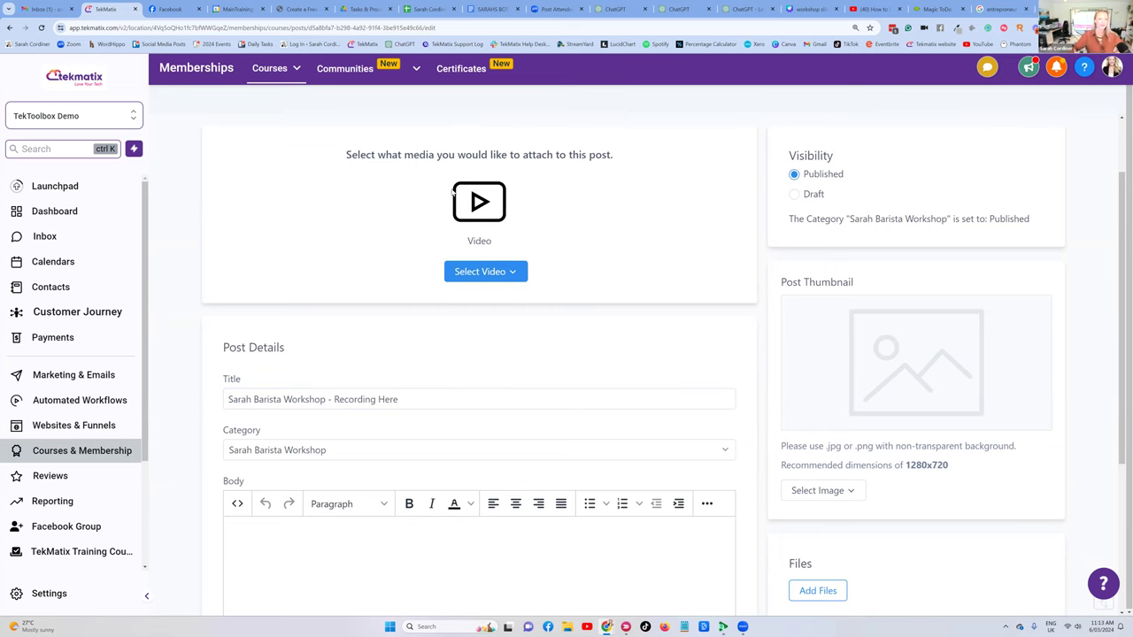
scroll(425, 326, "up", 2)
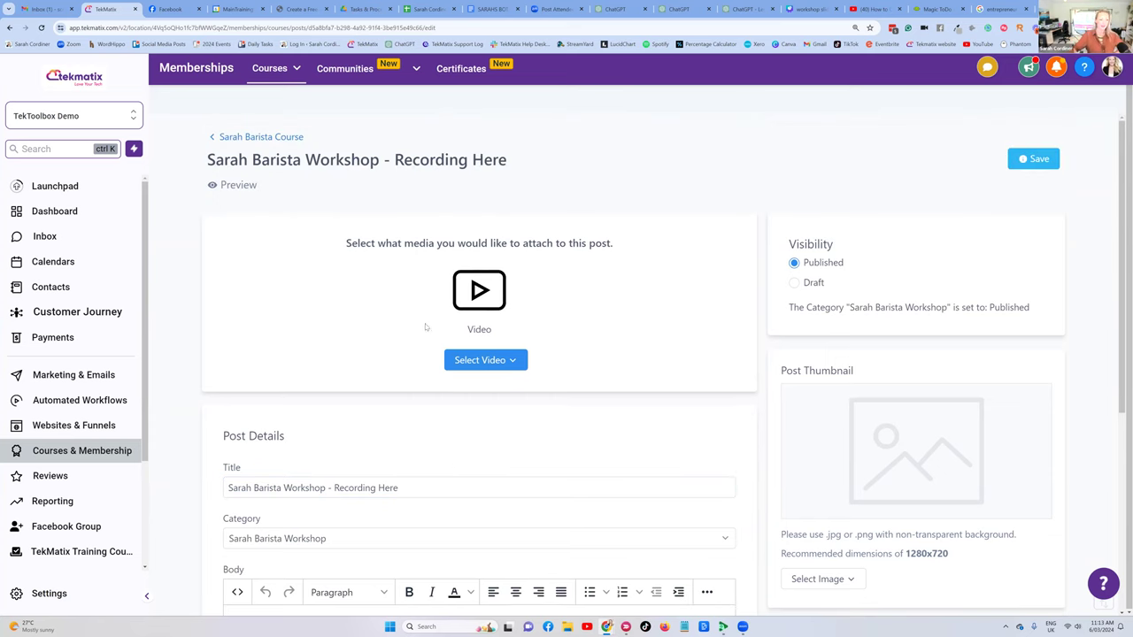
left_click(485, 361)
left_click(482, 390)
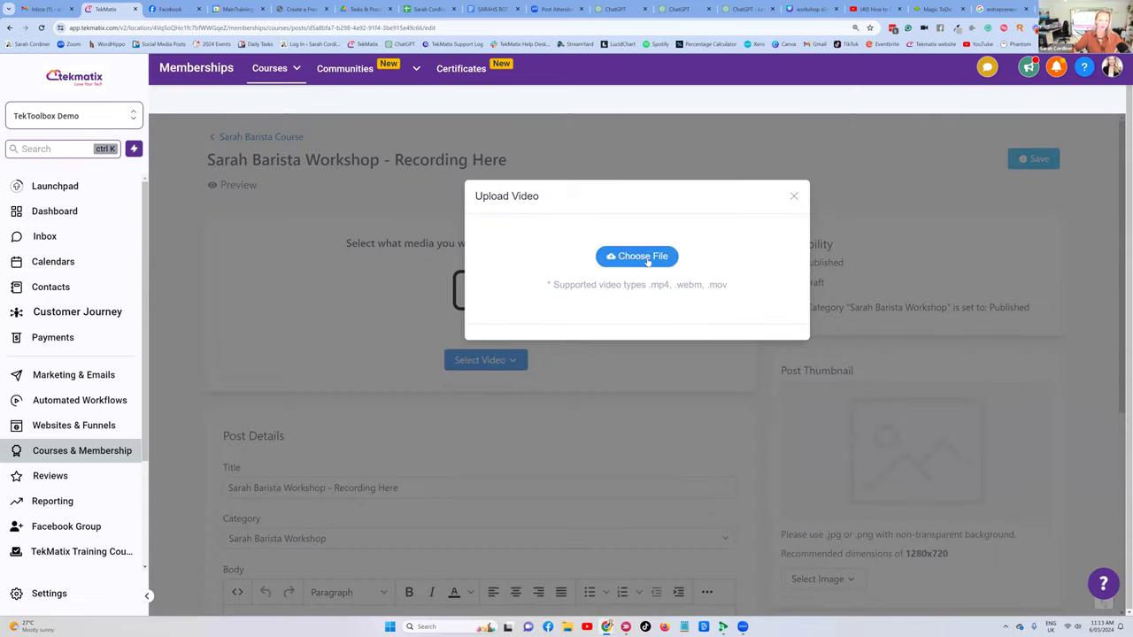
left_click(649, 260)
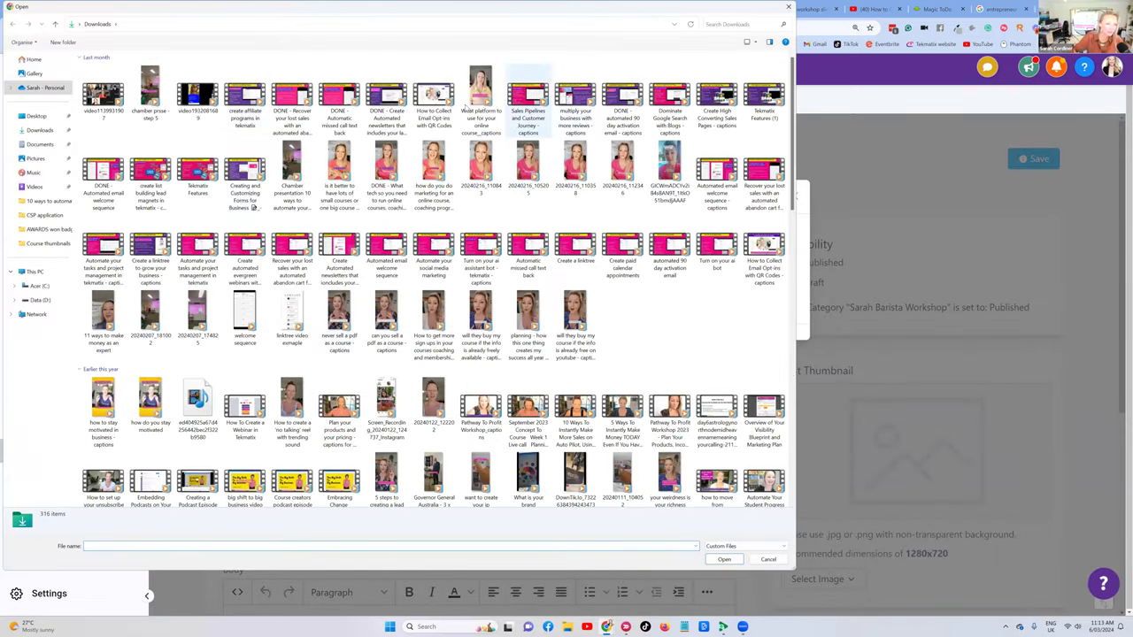
left_click(480, 98)
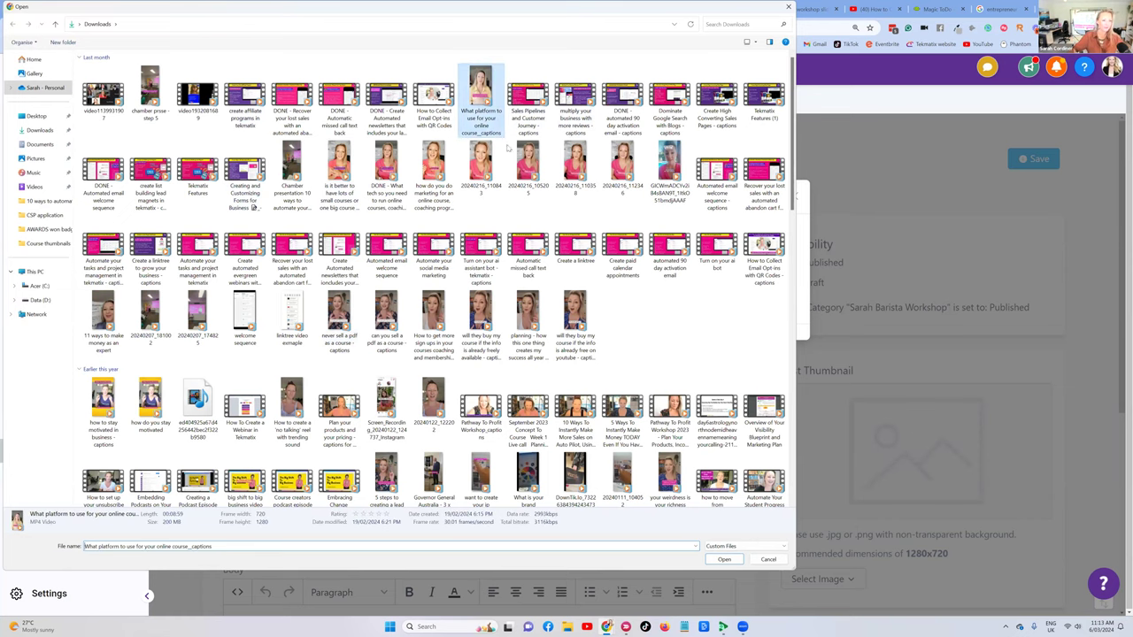
key("Return")
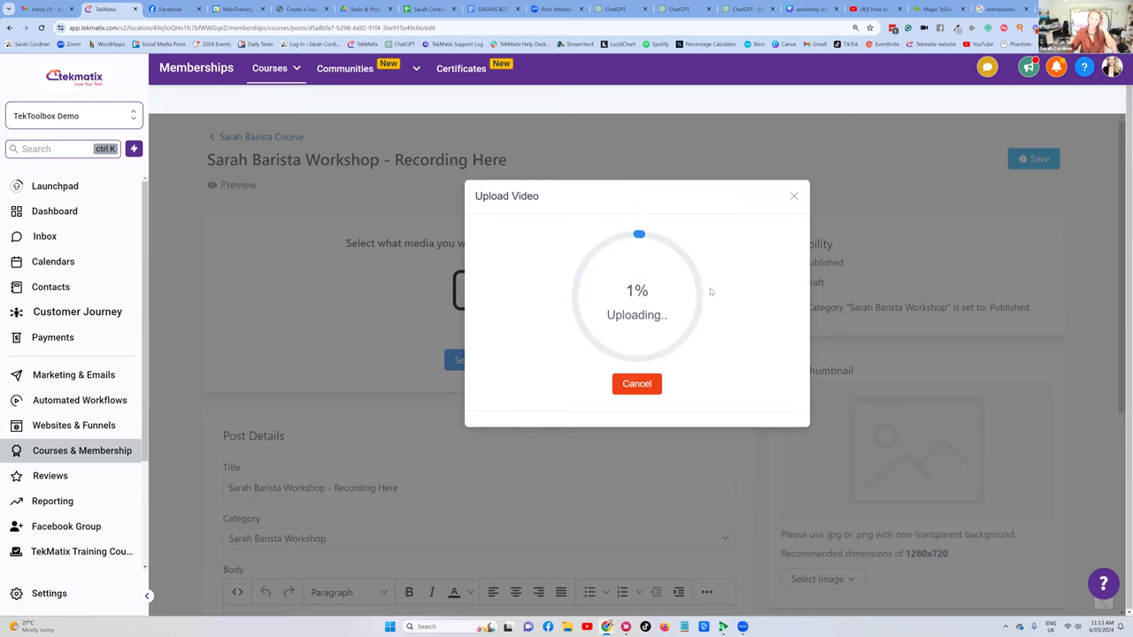
left_click(794, 195)
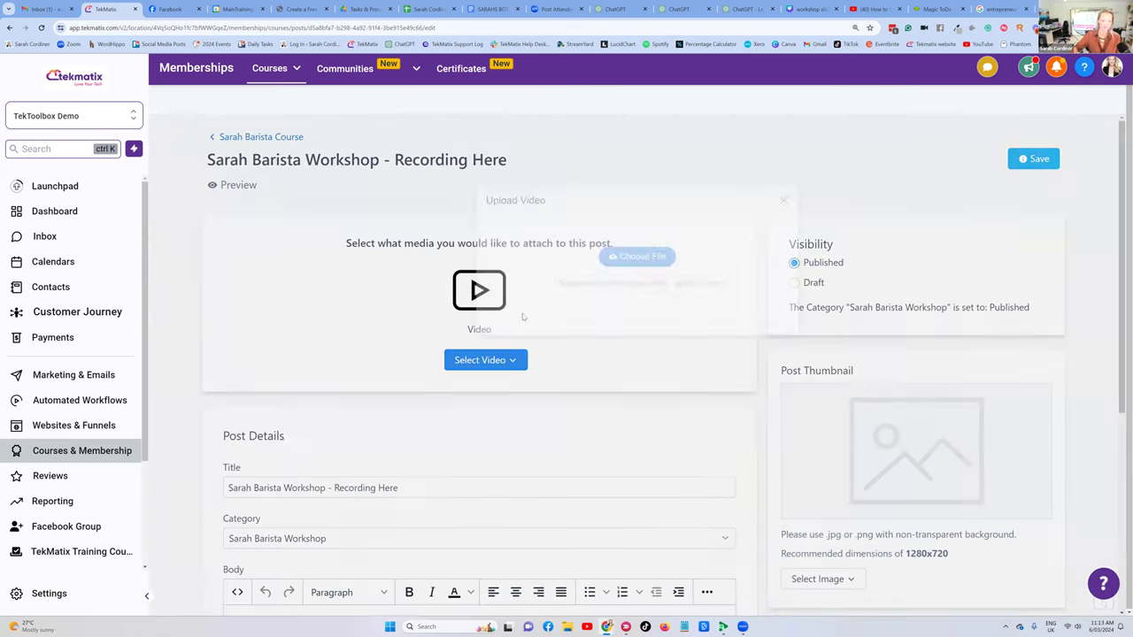
Switch to the course thumbnails design in Canva and look through all its pages in grid view.
scroll(585, 254, "down", 4)
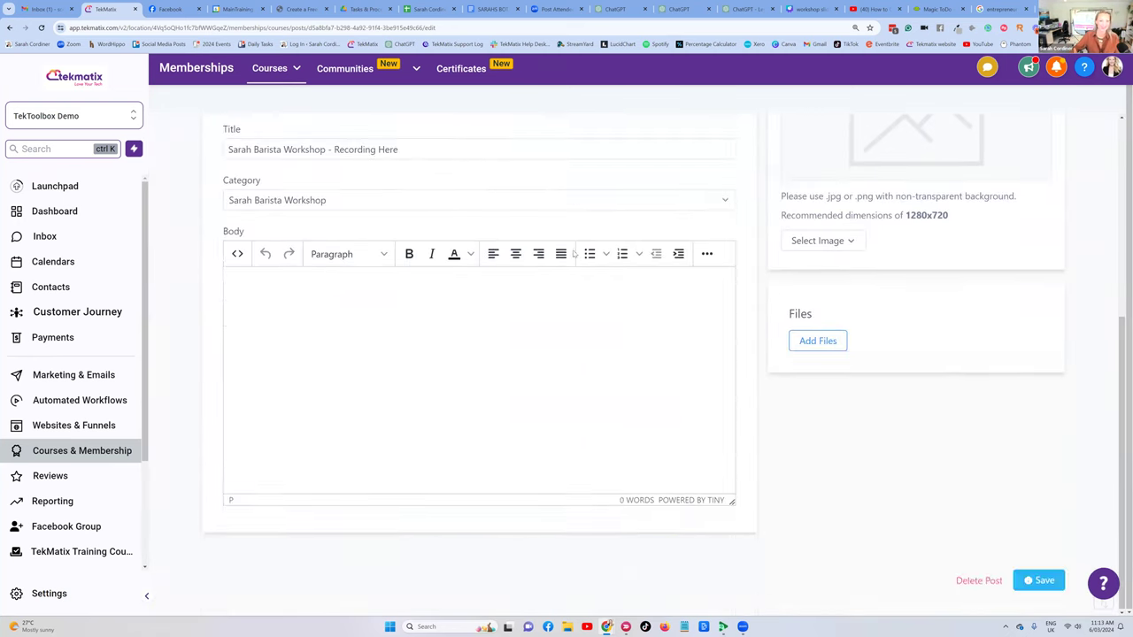
scroll(925, 316, "up", 3)
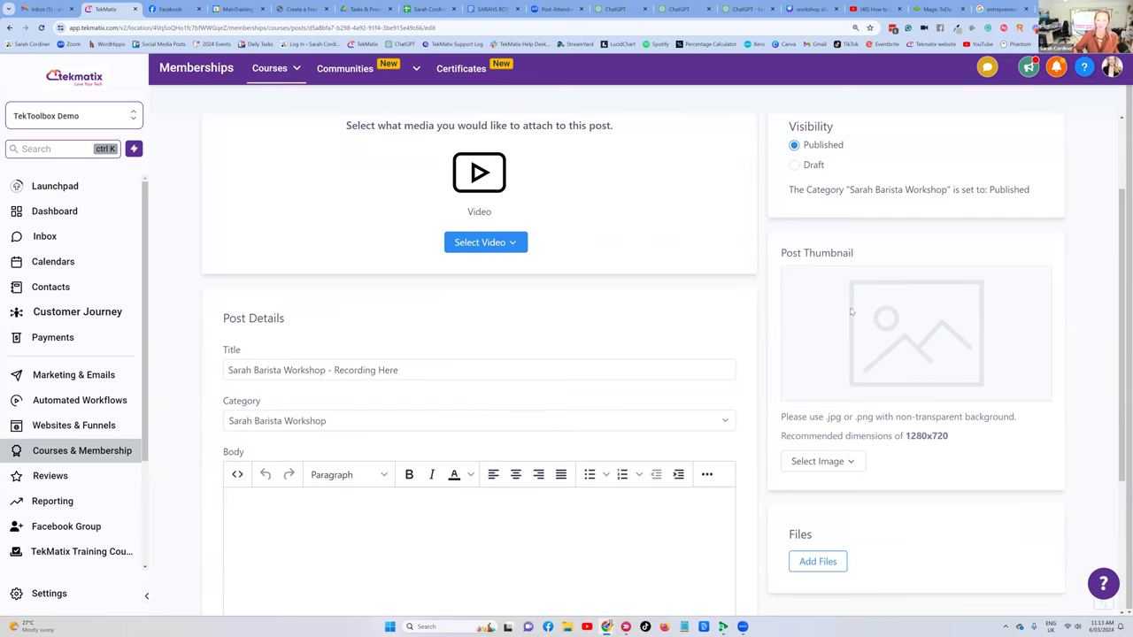
scroll(830, 308, "up", 1)
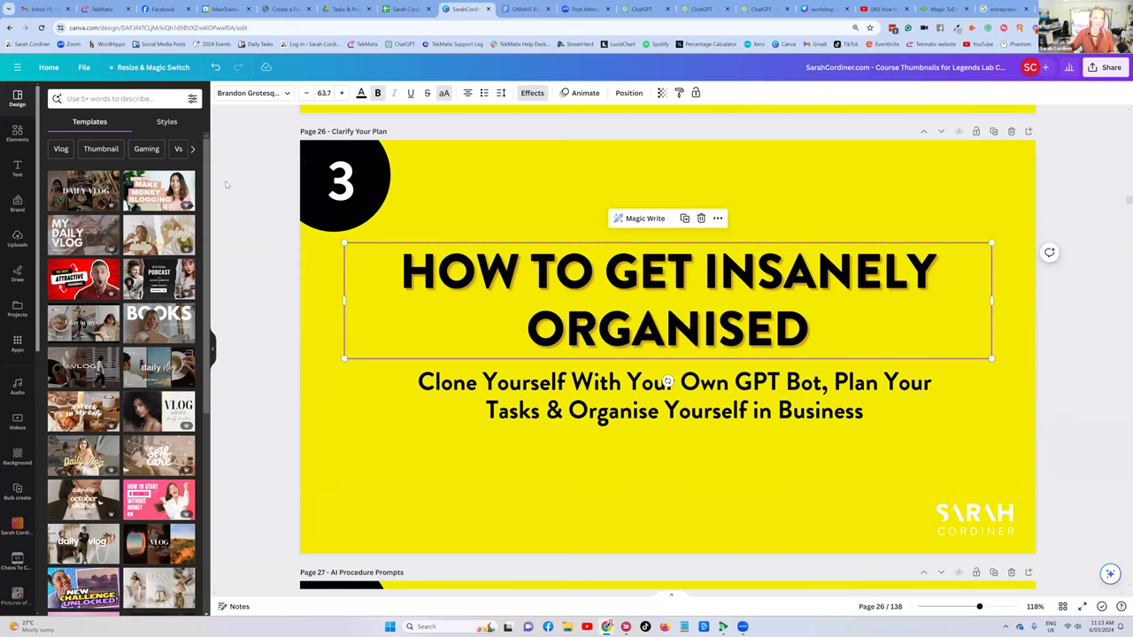
left_click(225, 184)
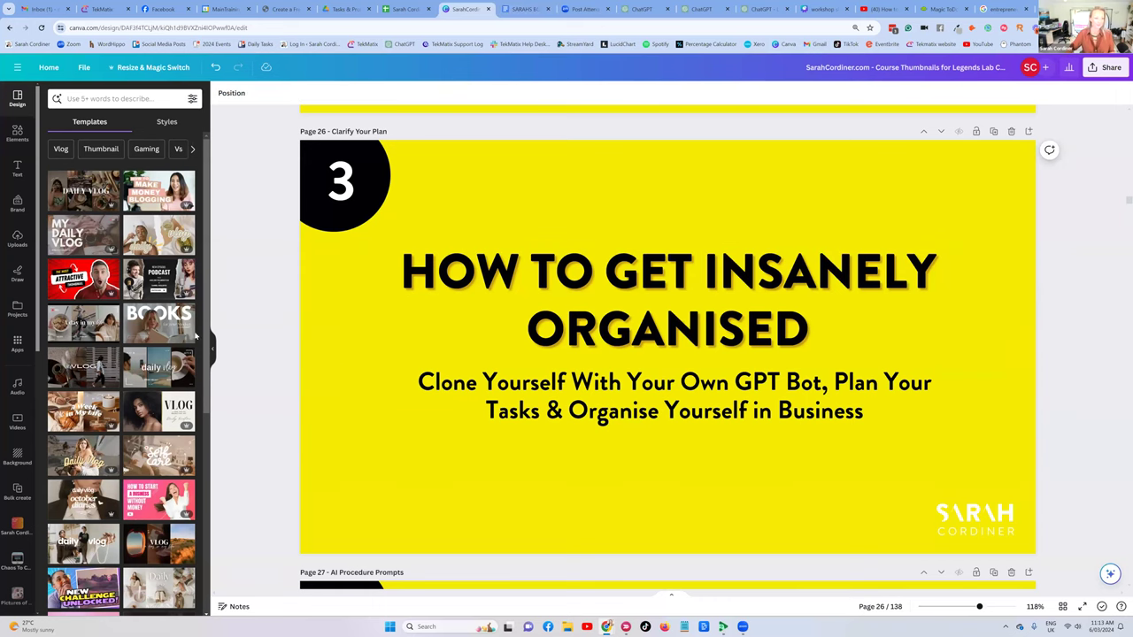
left_click(212, 348)
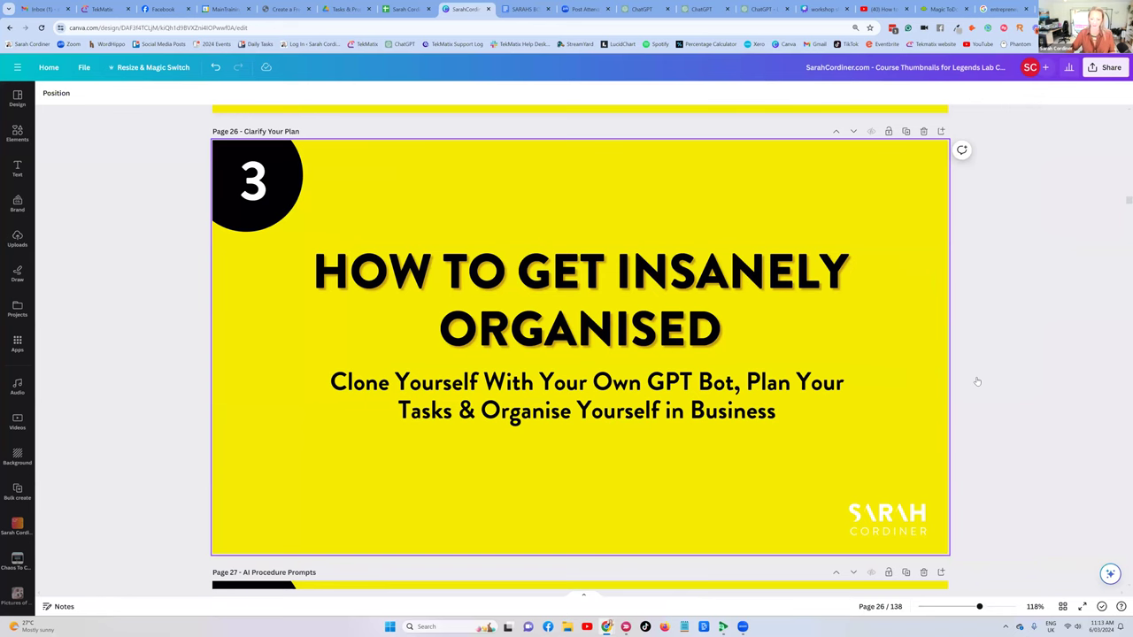
key("ctrl+alt+g")
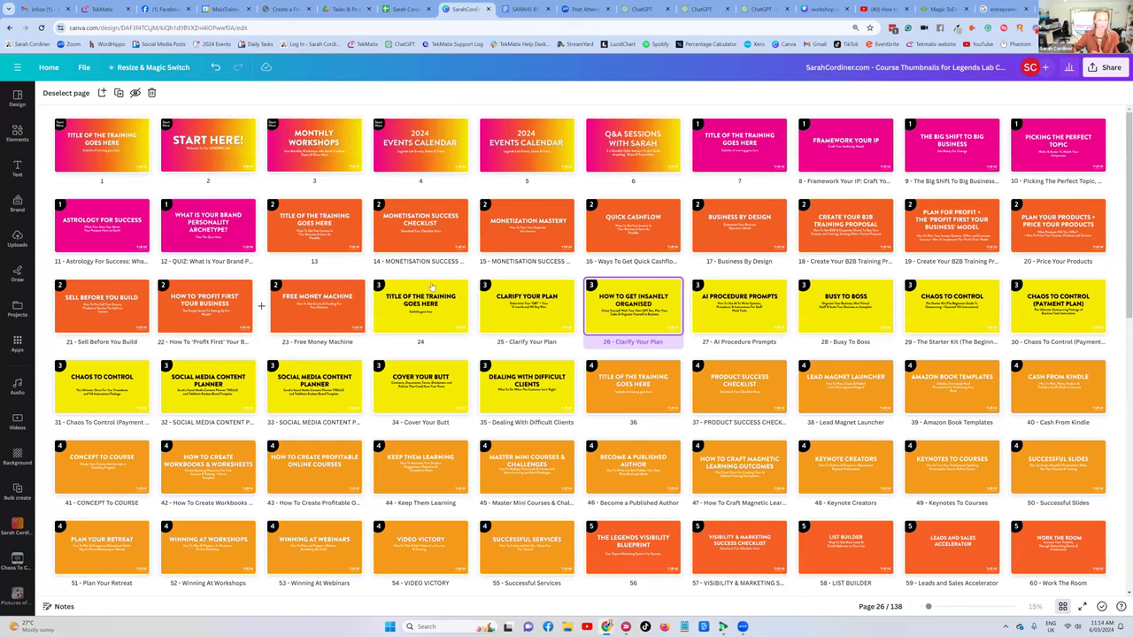
scroll(434, 284, "down", 3)
scroll(447, 277, "up", 3)
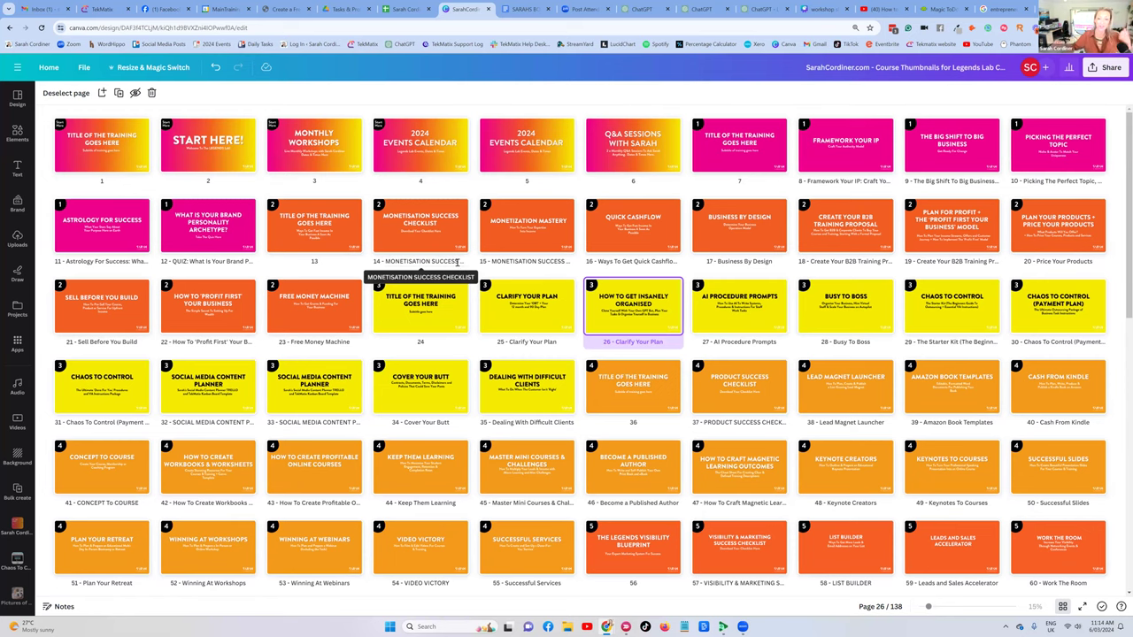
scroll(454, 345, "down", 3)
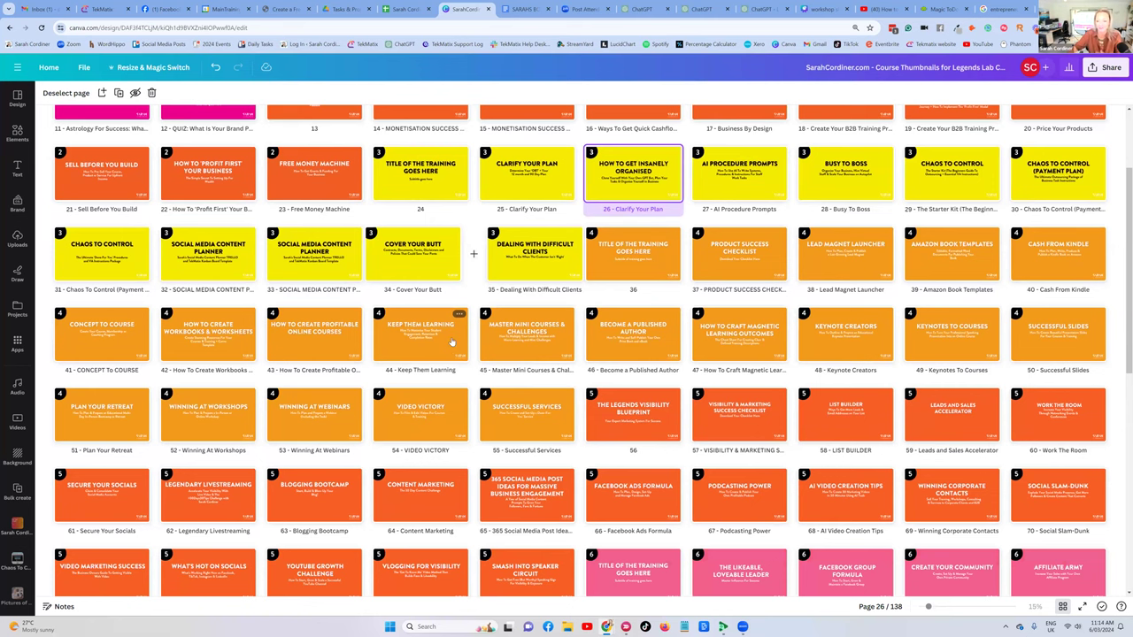
scroll(451, 342, "down", 1)
scroll(454, 335, "down", 10)
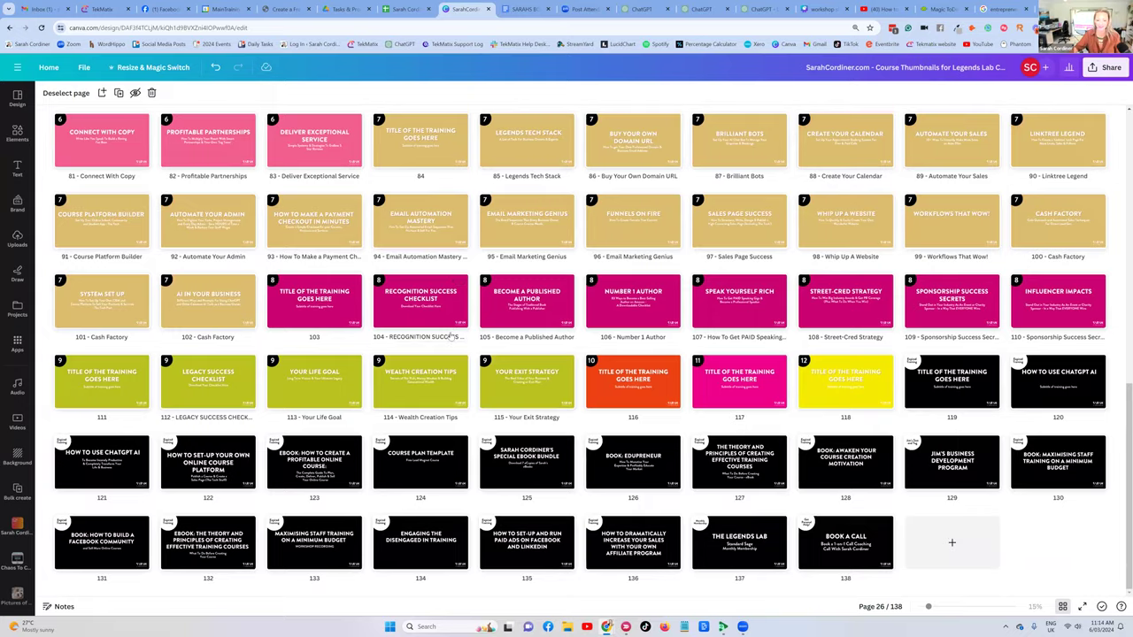
scroll(450, 336, "up", 8)
scroll(450, 338, "up", 7)
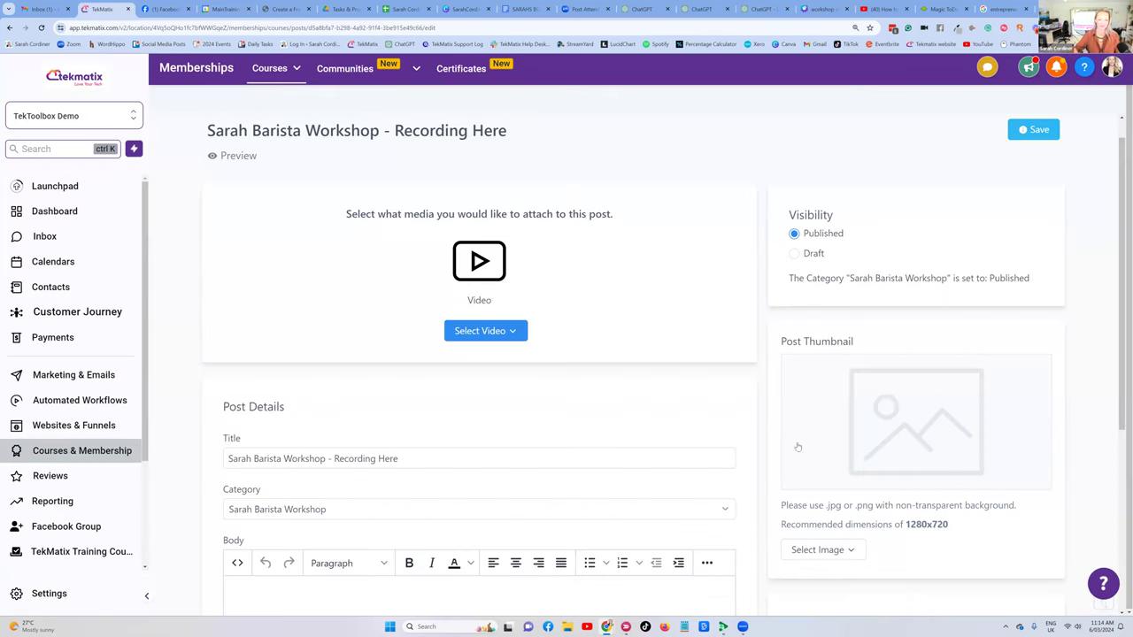
Back in TekMatix, upload the Clarify Your Plan image as the post thumbnail, save the post and return to the course outline.
scroll(797, 448, "down", 1)
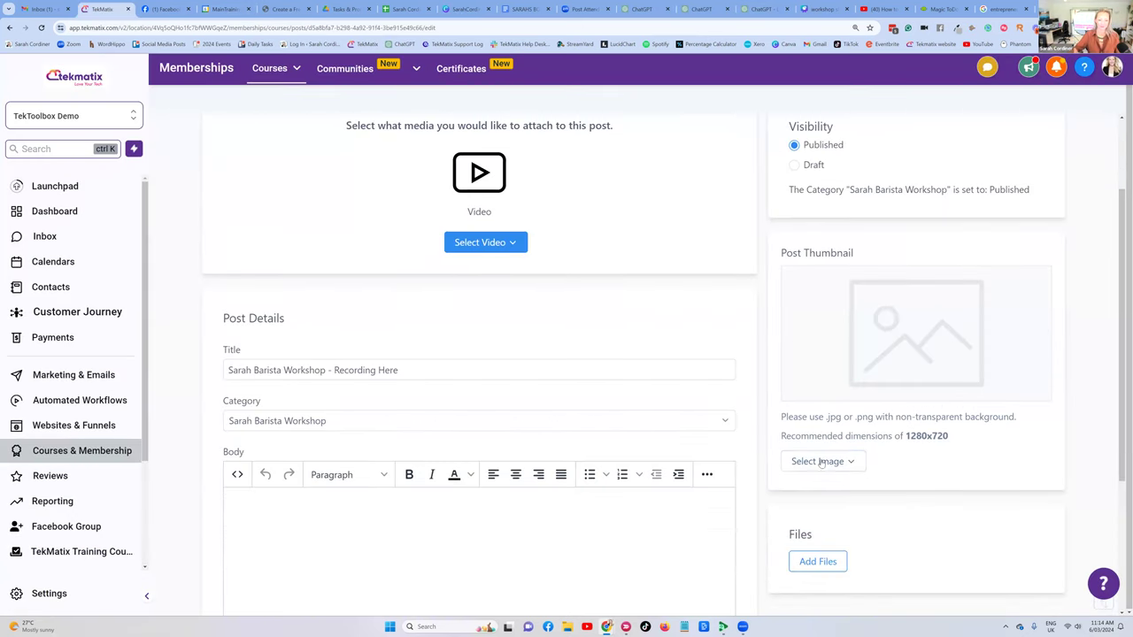
left_click(823, 461)
left_click(823, 490)
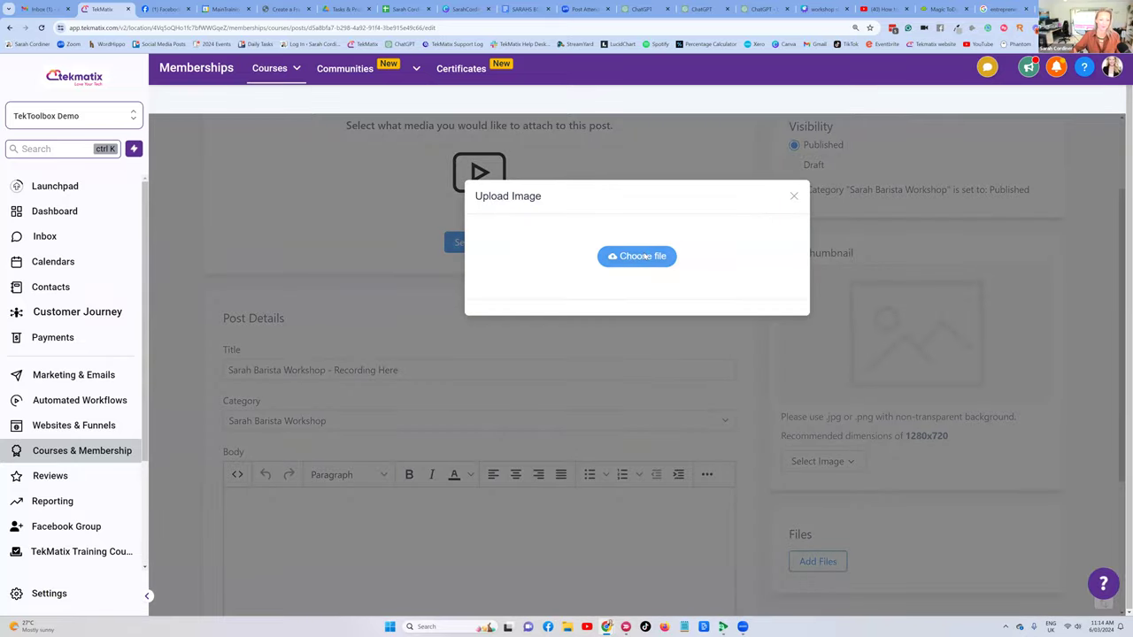
left_click(635, 256)
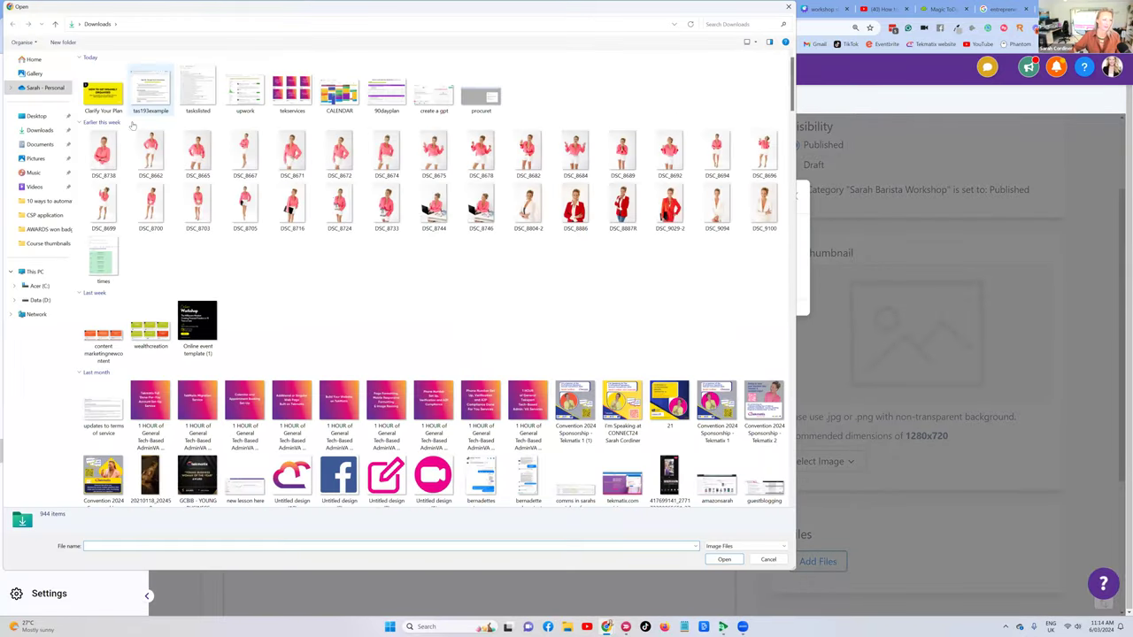
left_click(104, 95)
key("Return")
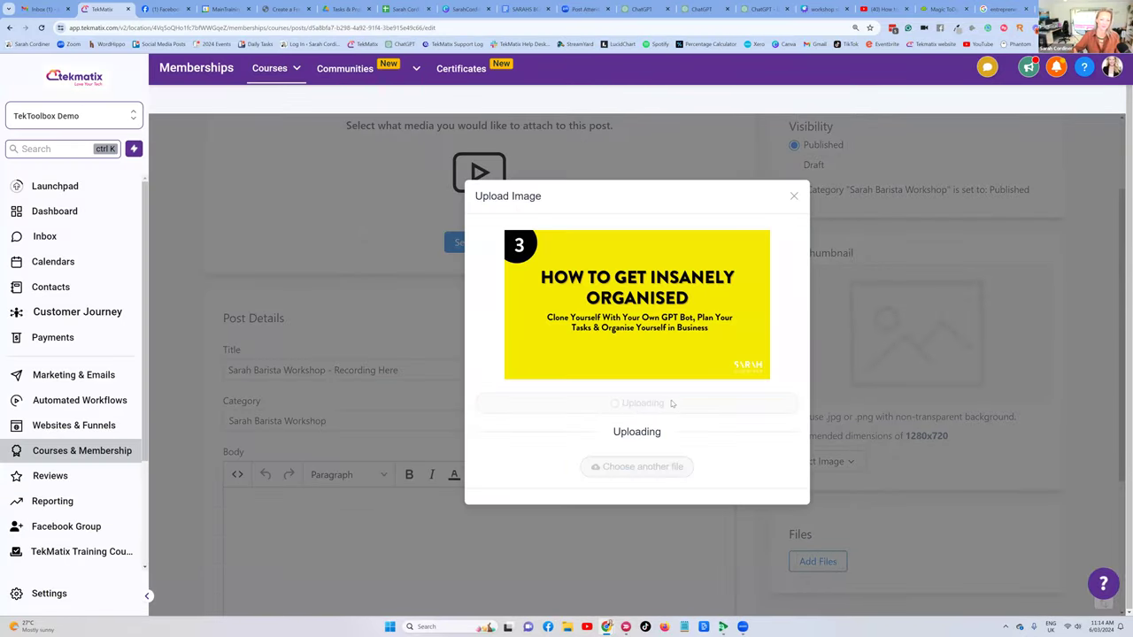
scroll(654, 351, "up", 2)
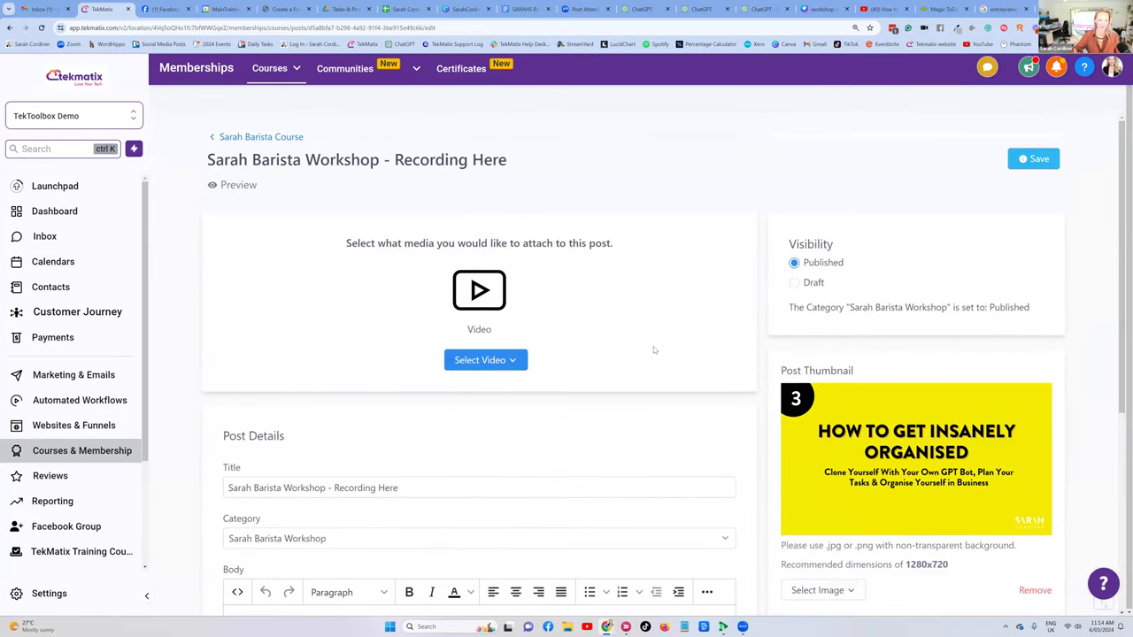
left_click(1032, 159)
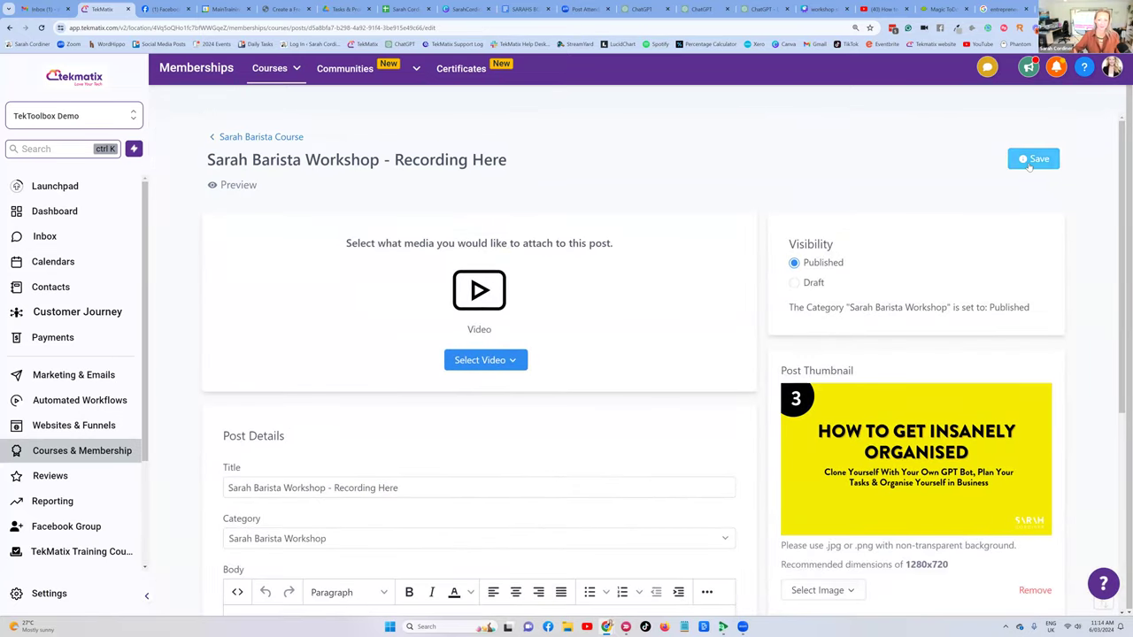
left_click(249, 138)
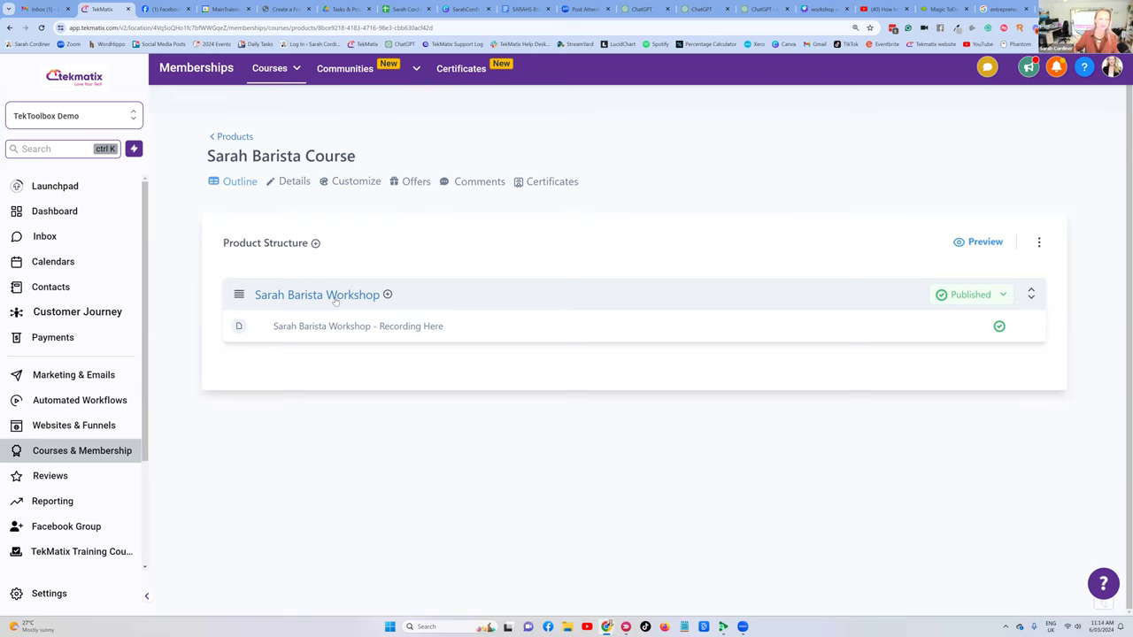
Open the recording post and change the end of its title to "(Recording/training/content will be available from March 2024)".
left_click(347, 328)
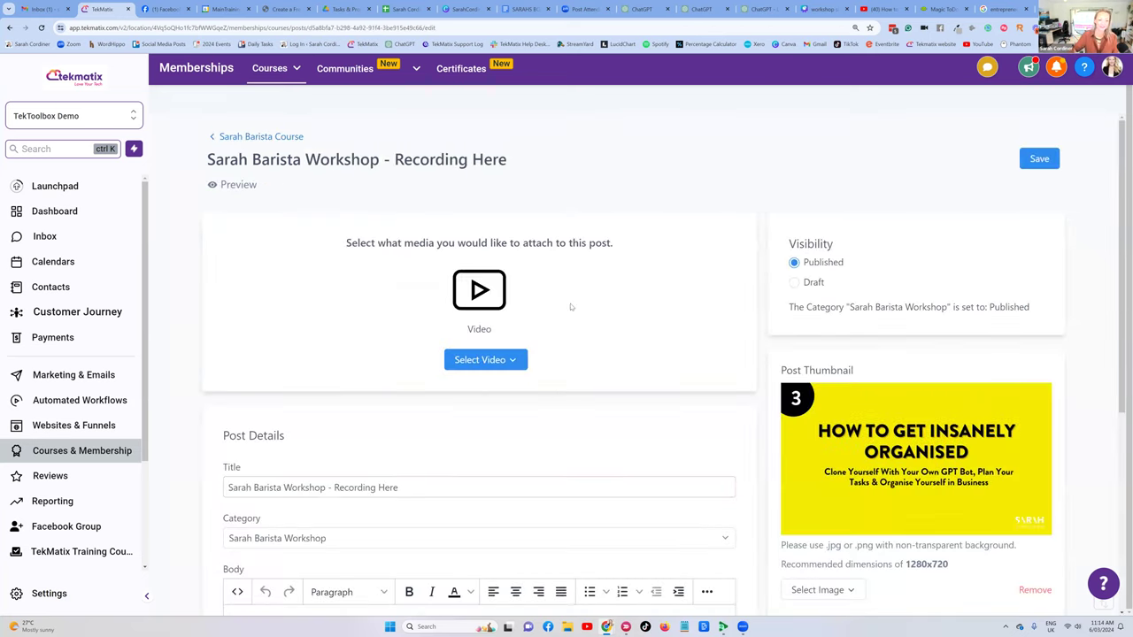
scroll(531, 296, "down", 1)
scroll(531, 295, "up", 1)
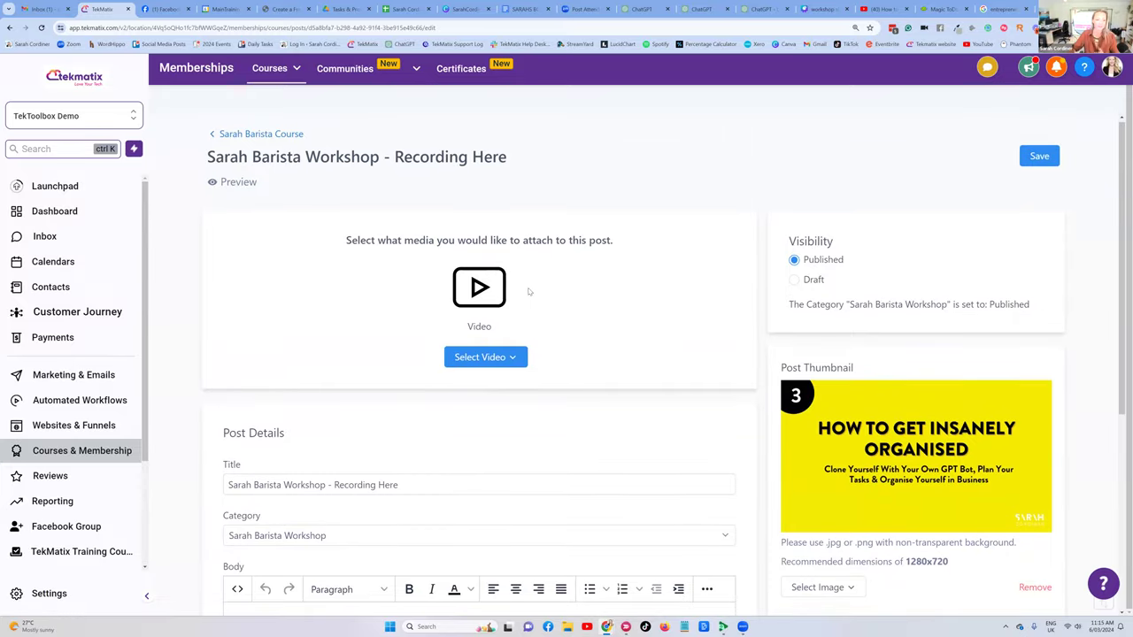
scroll(530, 291, "down", 3)
left_click(443, 223)
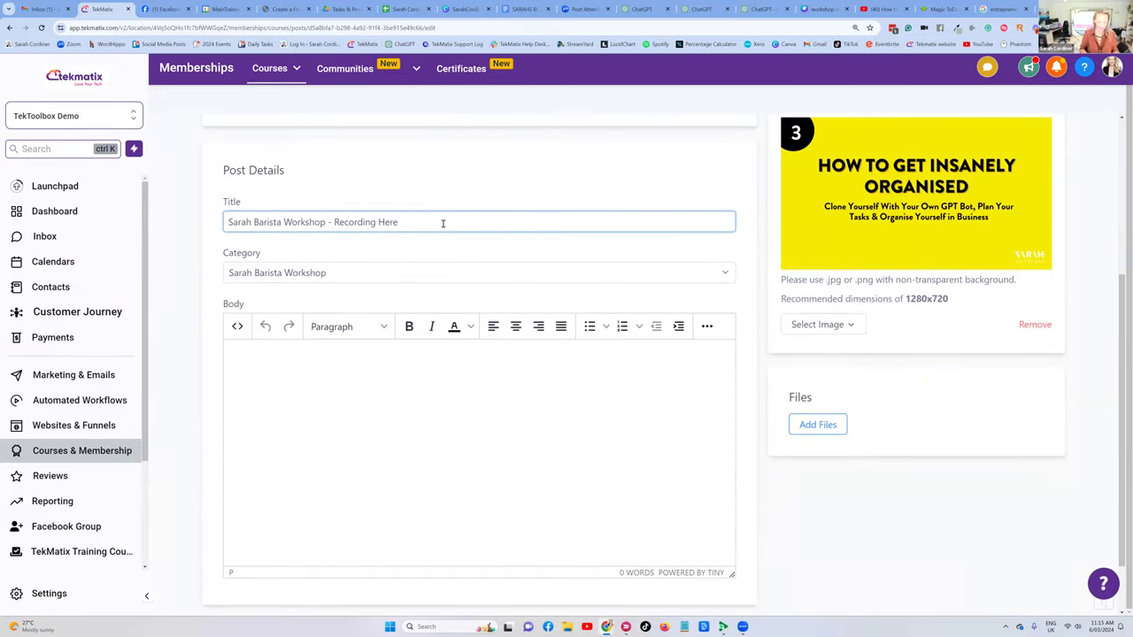
key("BackSpace")
key("BackSpace")
key("BackSpace")
key("BackSpace")
key("BackSpace")
key("BackSpace")
key("BackSpace")
key("BackSpace")
key("BackSpace")
key("BackSpace")
key("BackSpace")
key("BackSpace")
key("BackSpace")
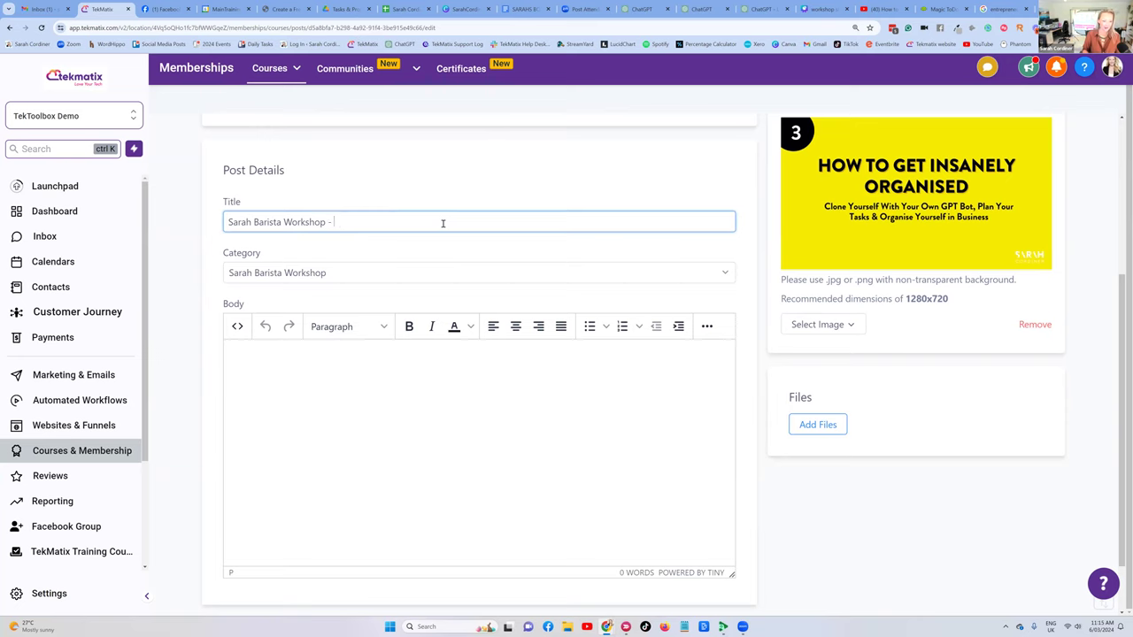
type("(Recording")
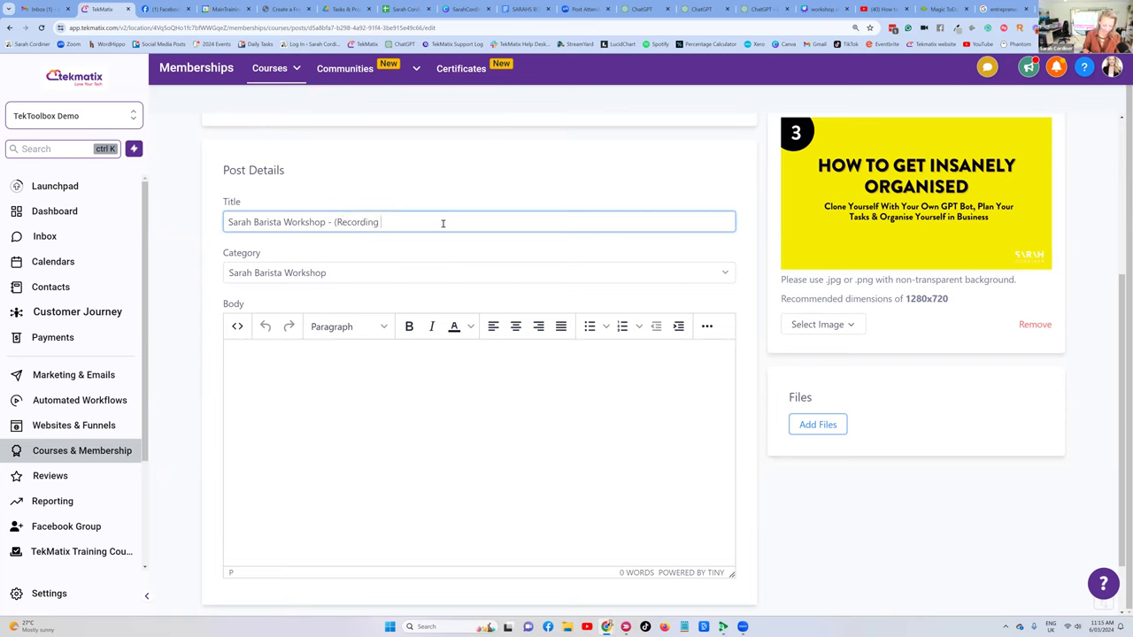
type("/training/content will be available from")
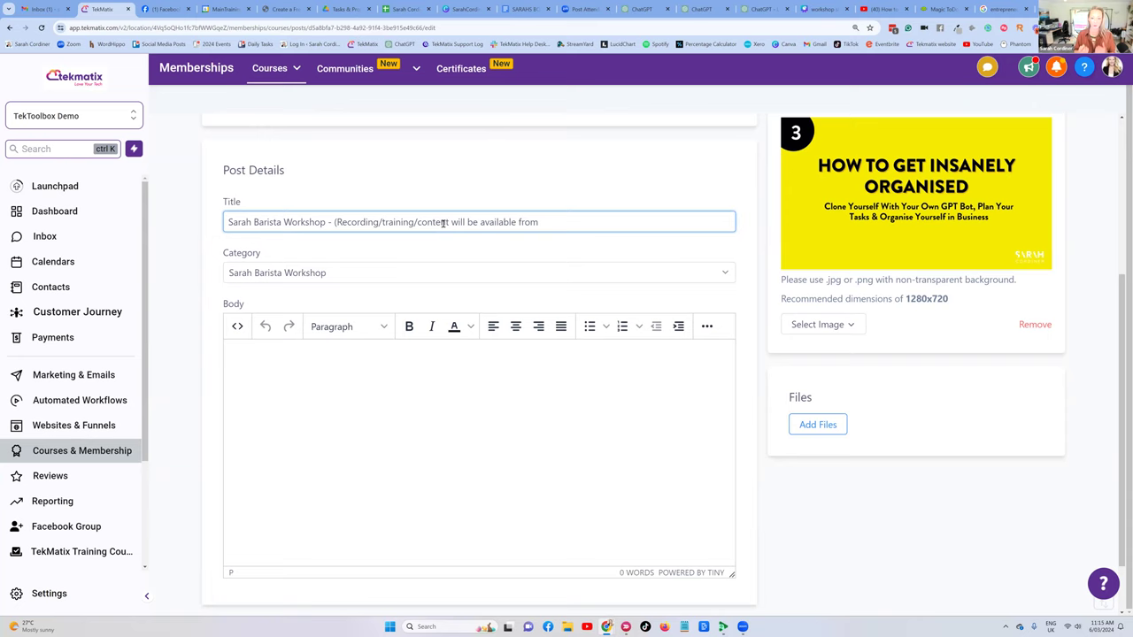
type(" Mar")
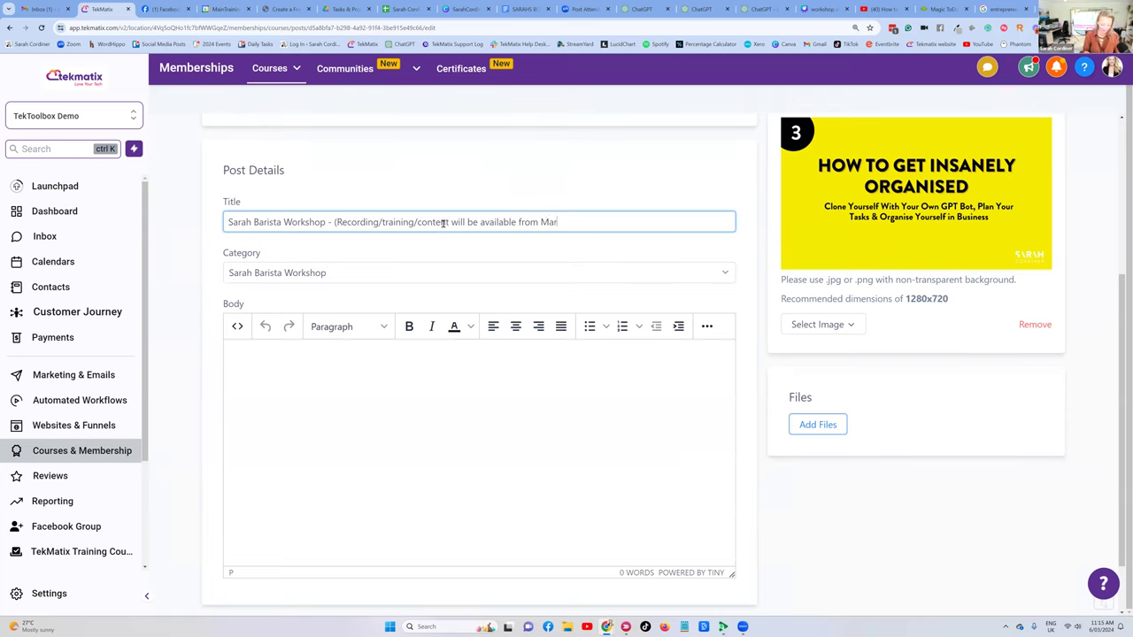
type("ch 2024")
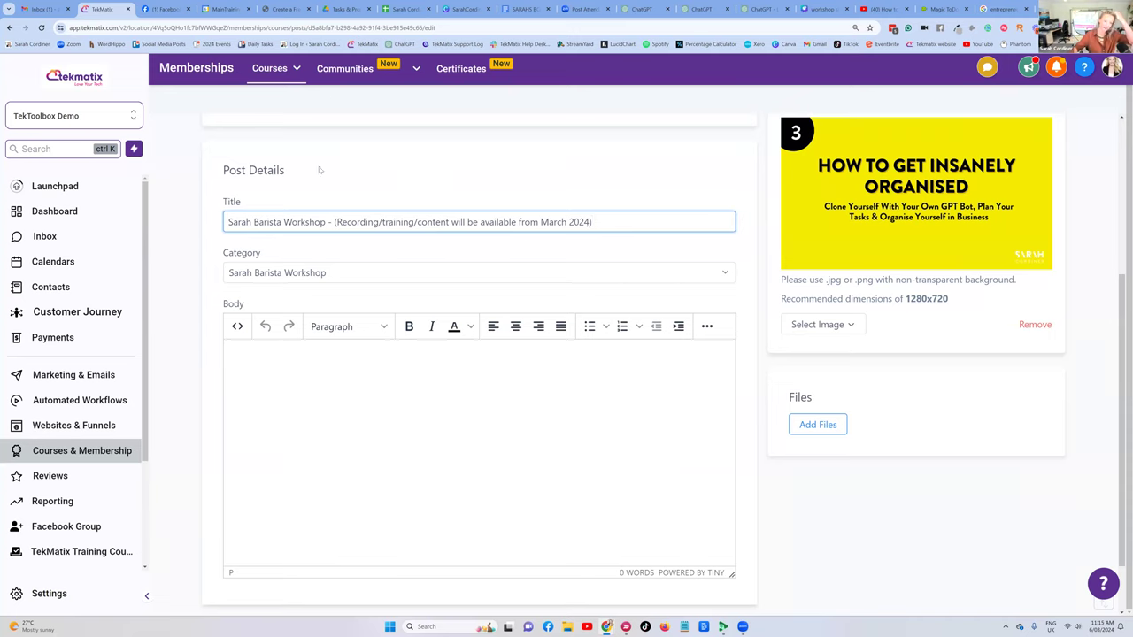
Place the text cursor in the empty body of the post.
left_click(328, 372)
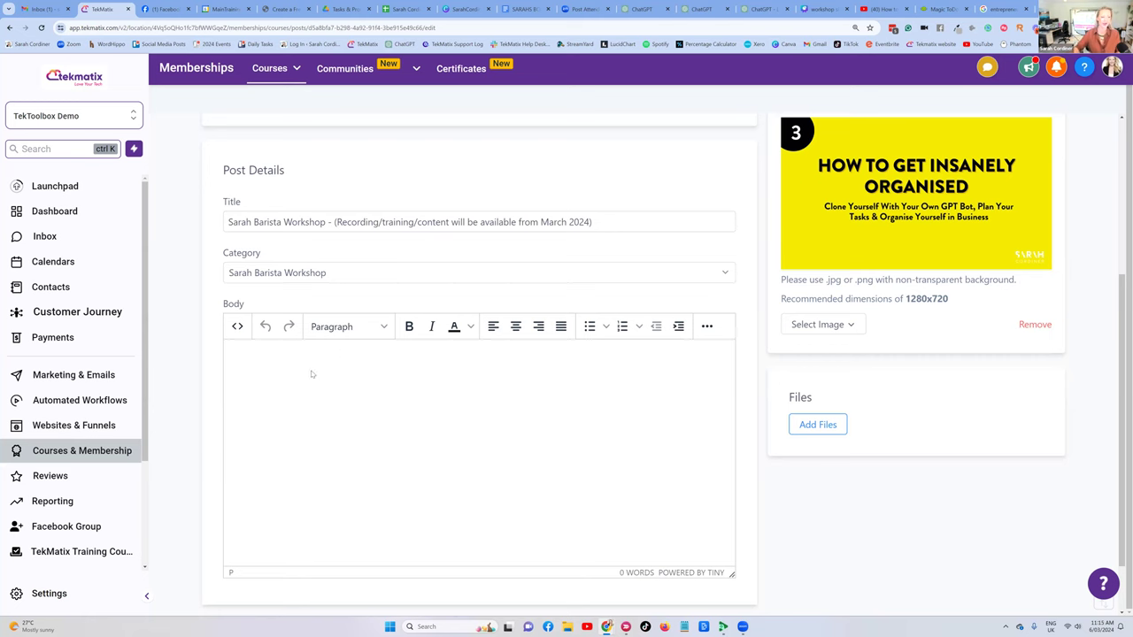
scroll(322, 378, "up", 2)
scroll(323, 383, "down", 2)
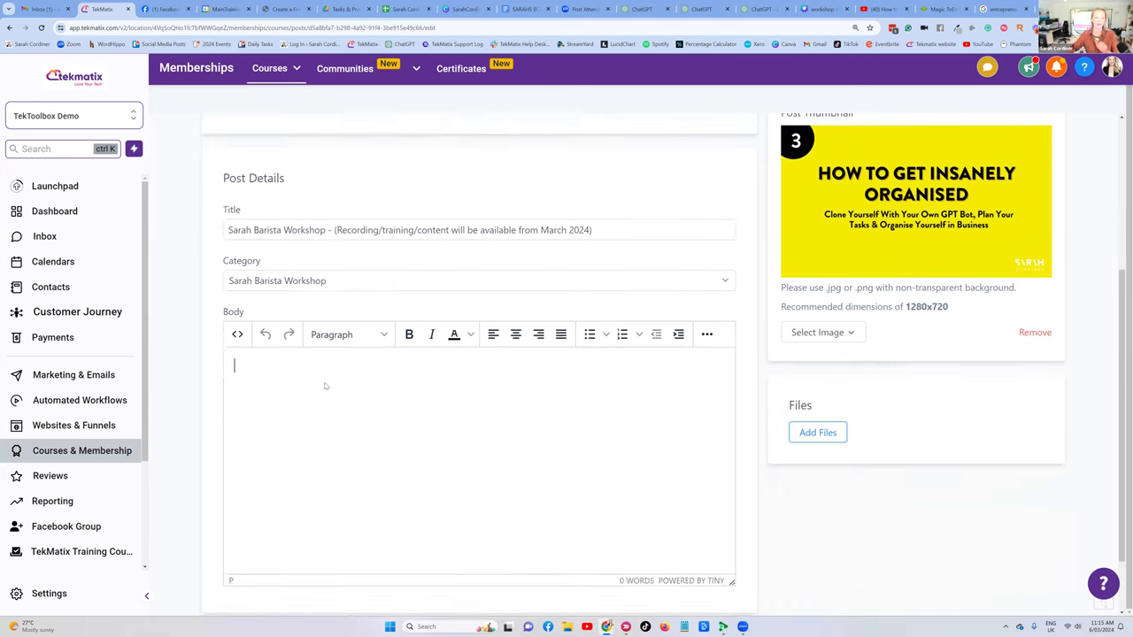
scroll(324, 387, "up", 3)
scroll(384, 339, "down", 2)
left_click(415, 433)
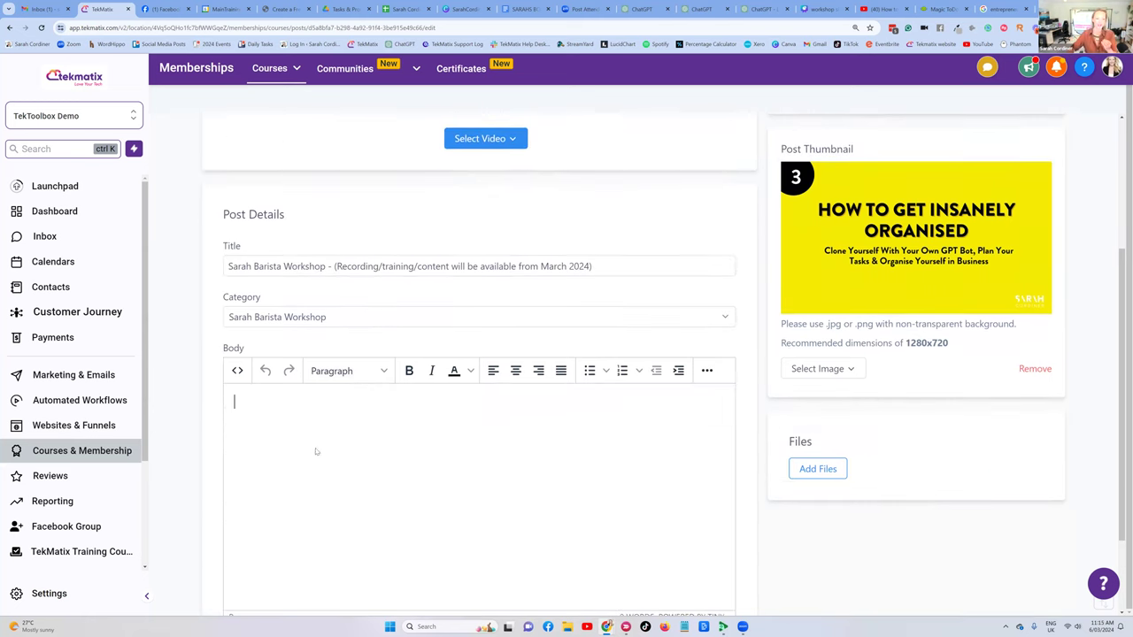
scroll(314, 403, "down", 1)
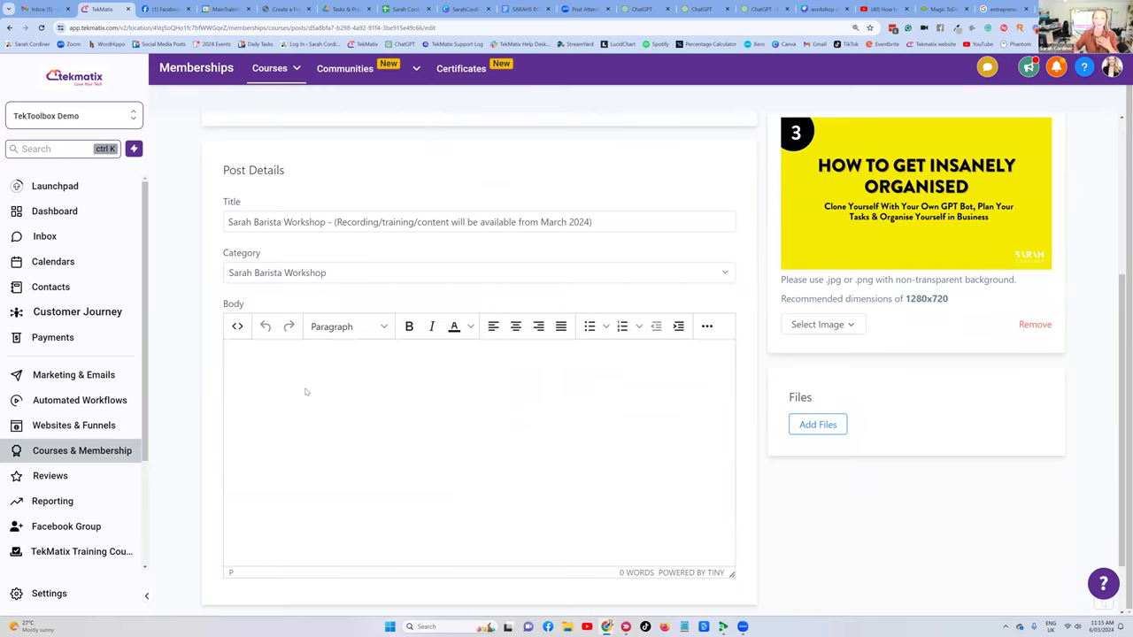
Open zoom.us/meeting in a new browser tab, bring up the form for scheduling a meeting and look through its settings.
left_click(579, 9)
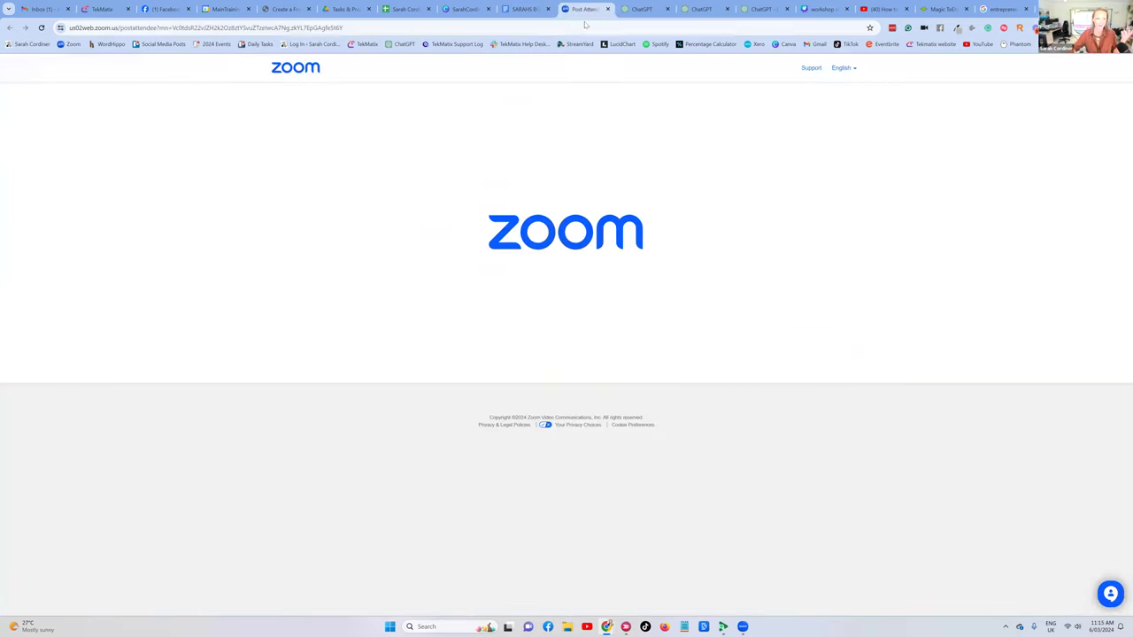
key("ctrl+t")
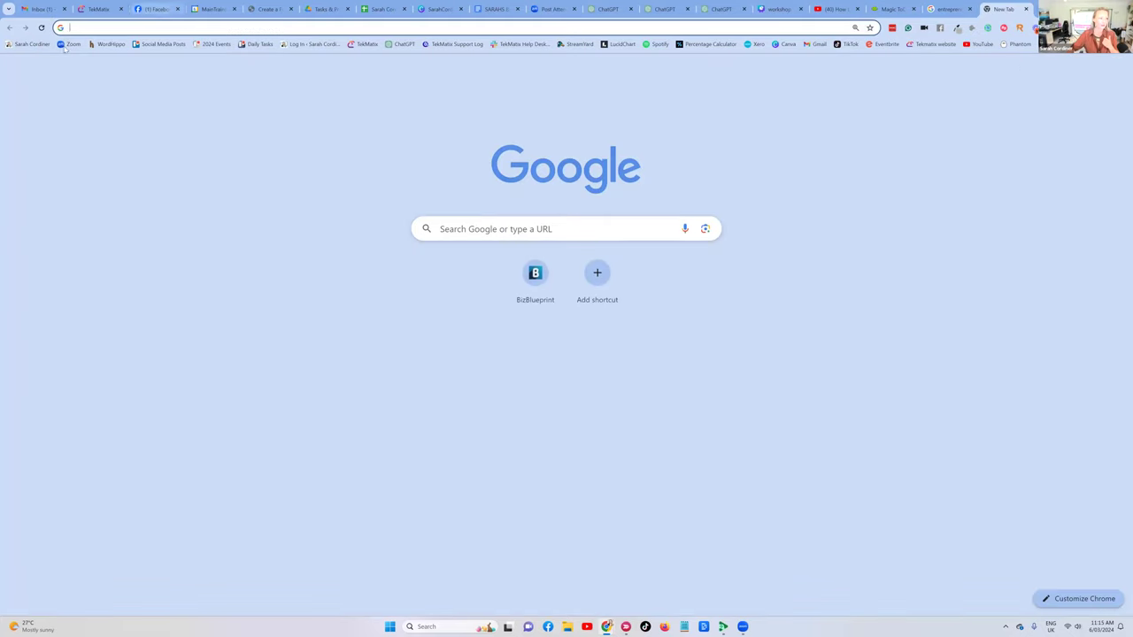
type("zoom.us/meeting")
key("Return")
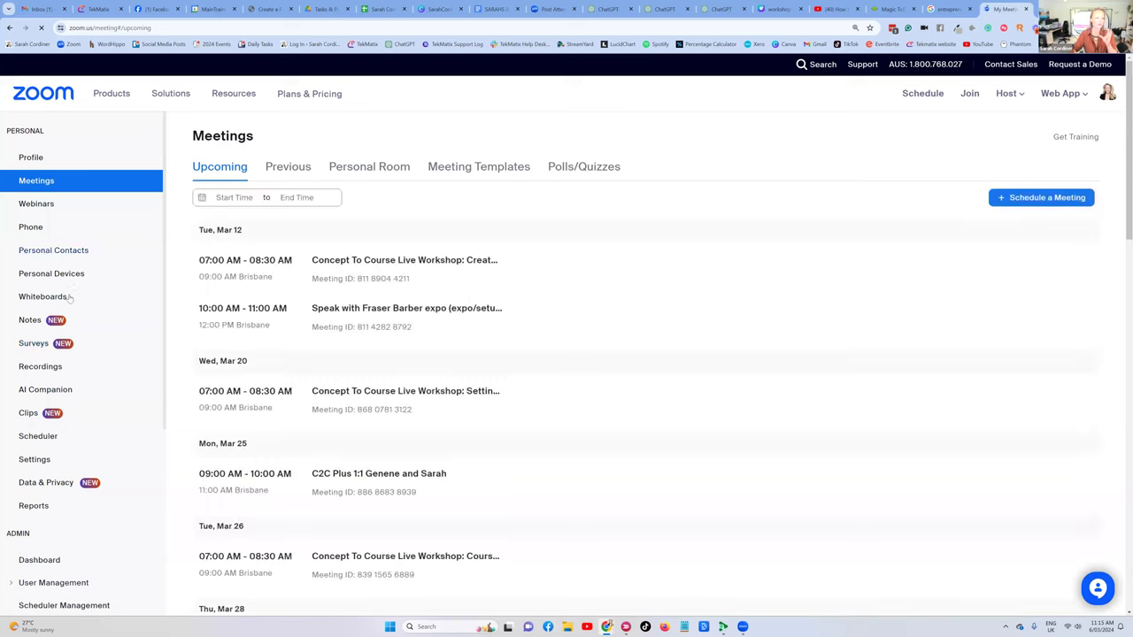
left_click(921, 97)
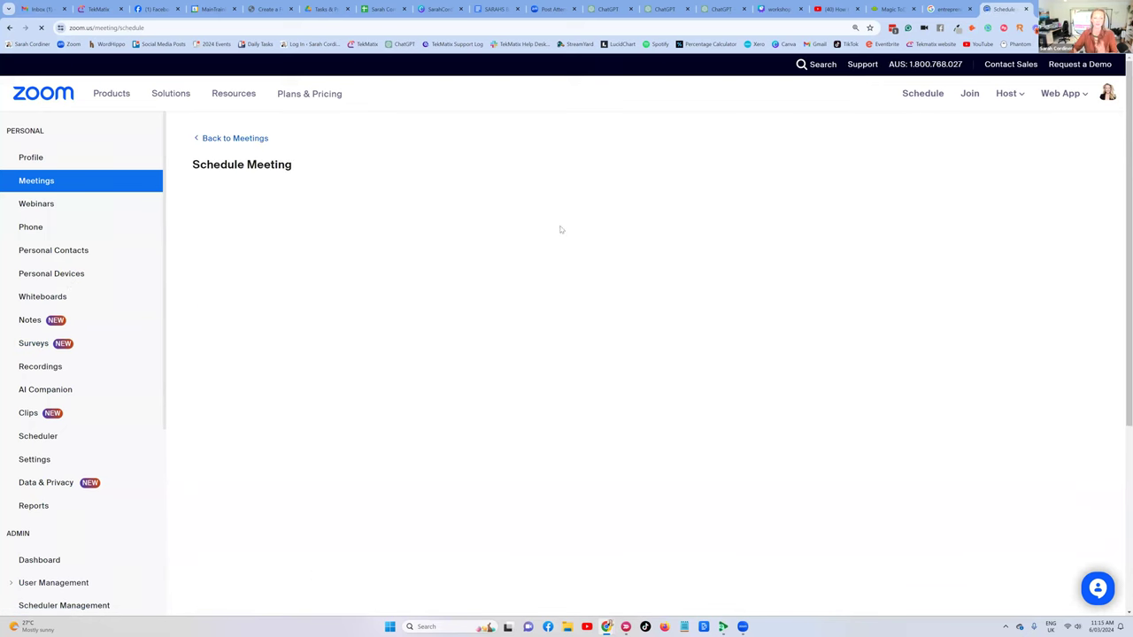
scroll(625, 209, "down", 2)
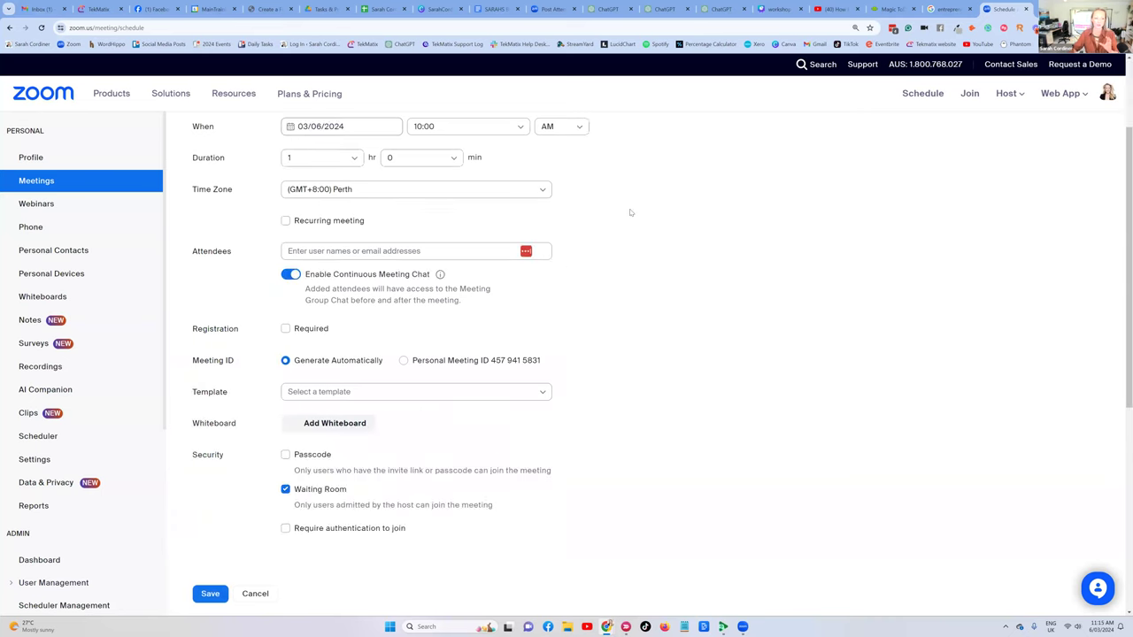
scroll(629, 212, "up", 2)
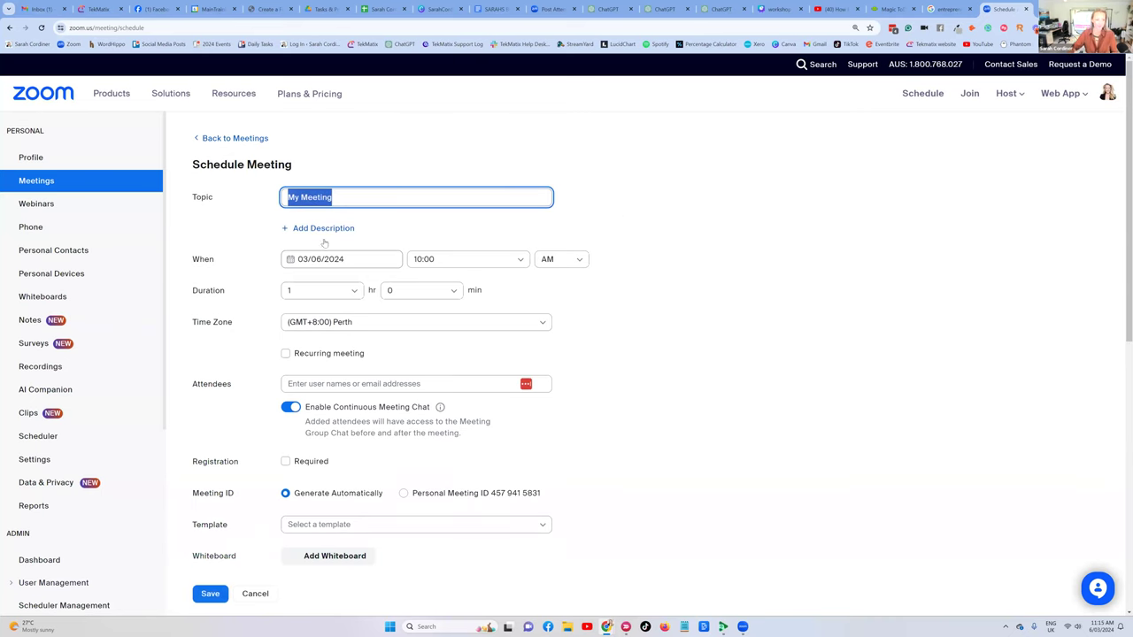
scroll(561, 258, "down", 4)
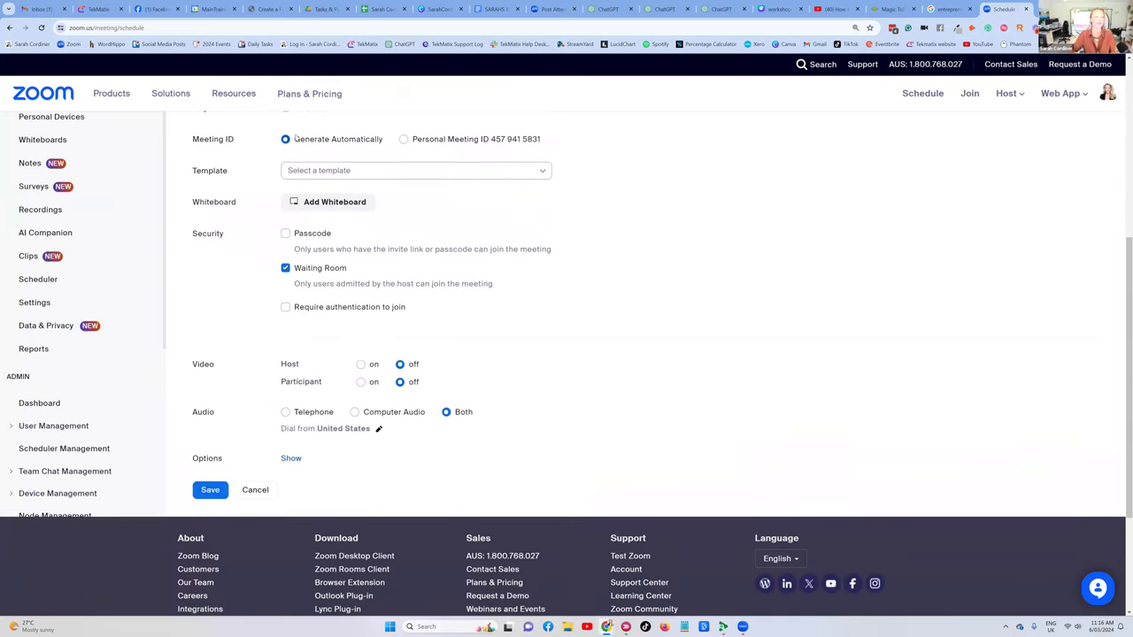
Back in TekMatix, write the placeholder line "Zoom link: ffffffff" in the post body.
left_click(99, 9)
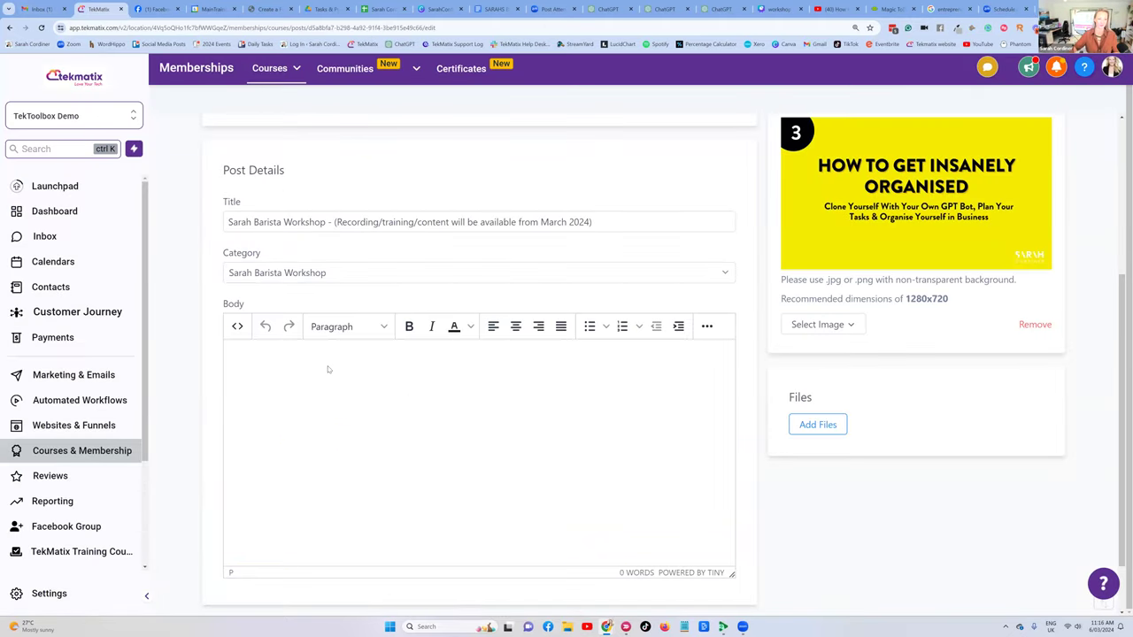
type("Zoom link")
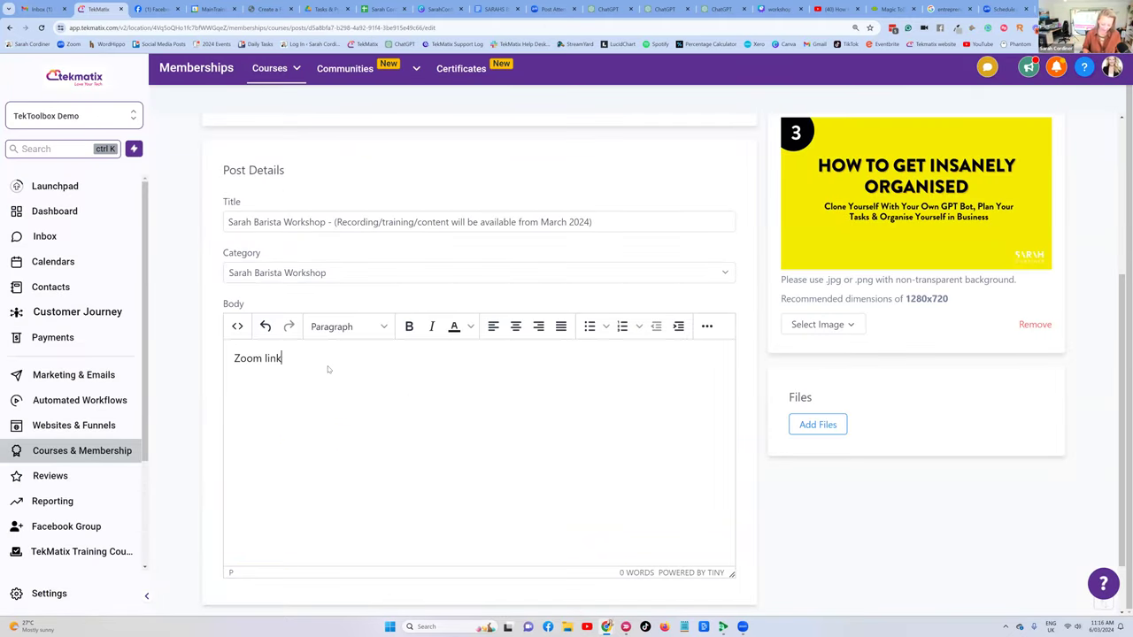
type(": ffffffff")
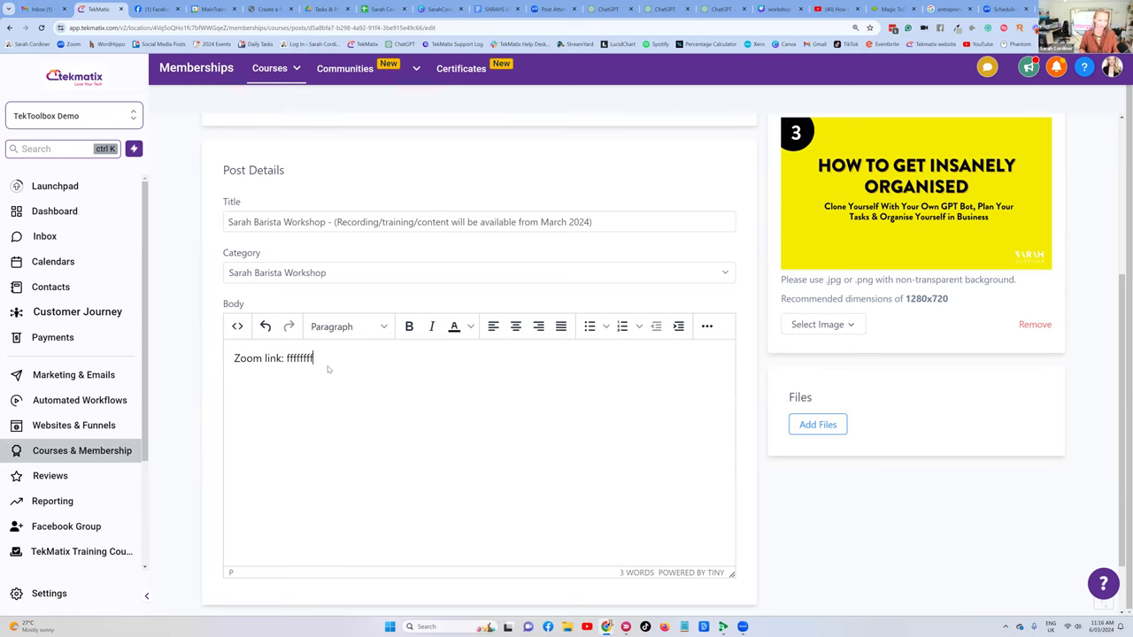
left_click_drag(314, 357, 284, 357)
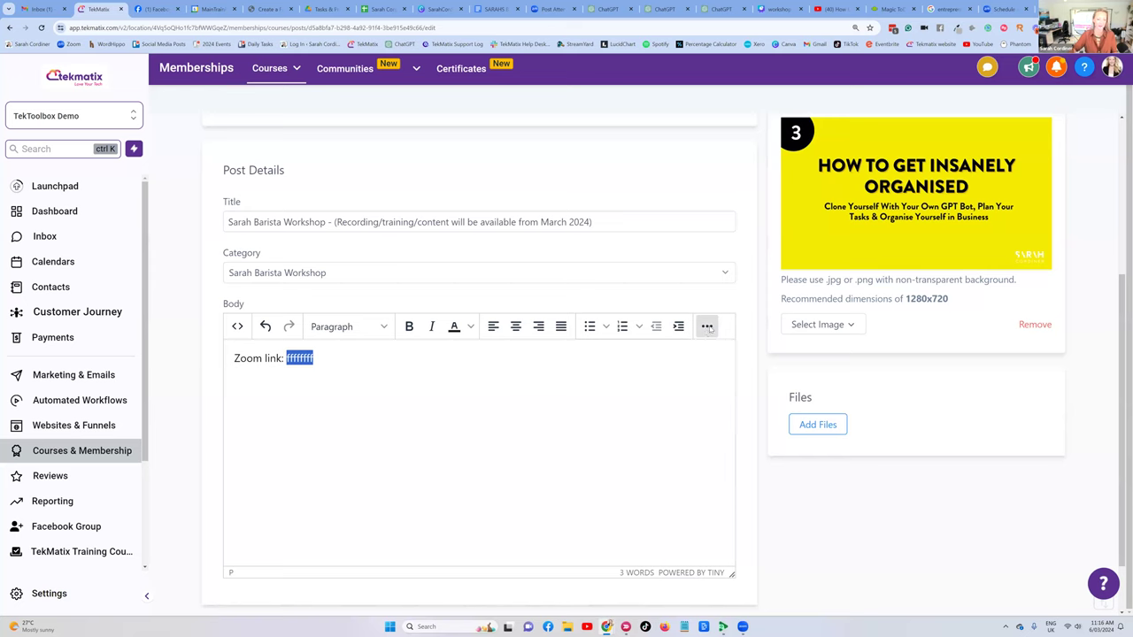
left_click(707, 327)
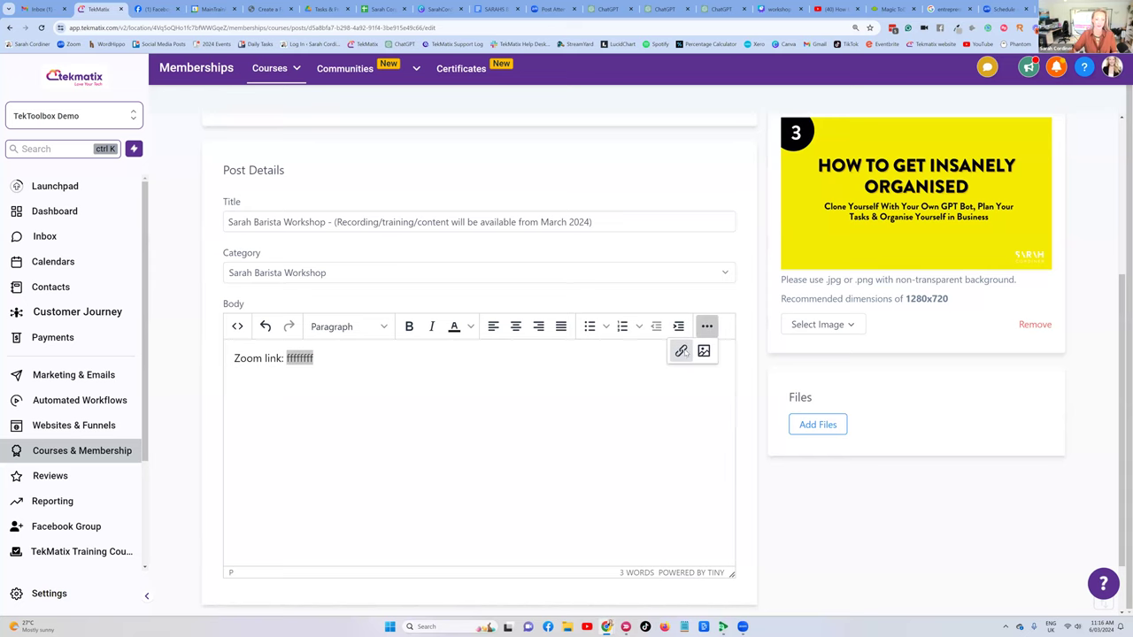
left_click(681, 351)
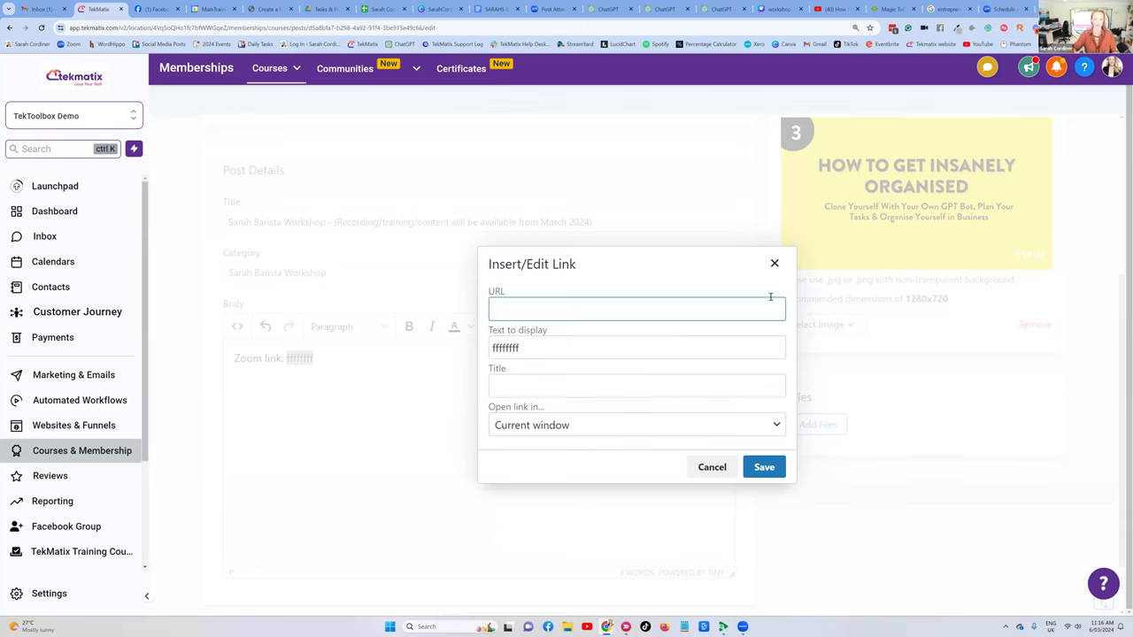
left_click(775, 263)
Add the placeholder lines "Date: vvvv" and "Time: vvvvvv" below the Zoom link line in the post body.
left_click(339, 357)
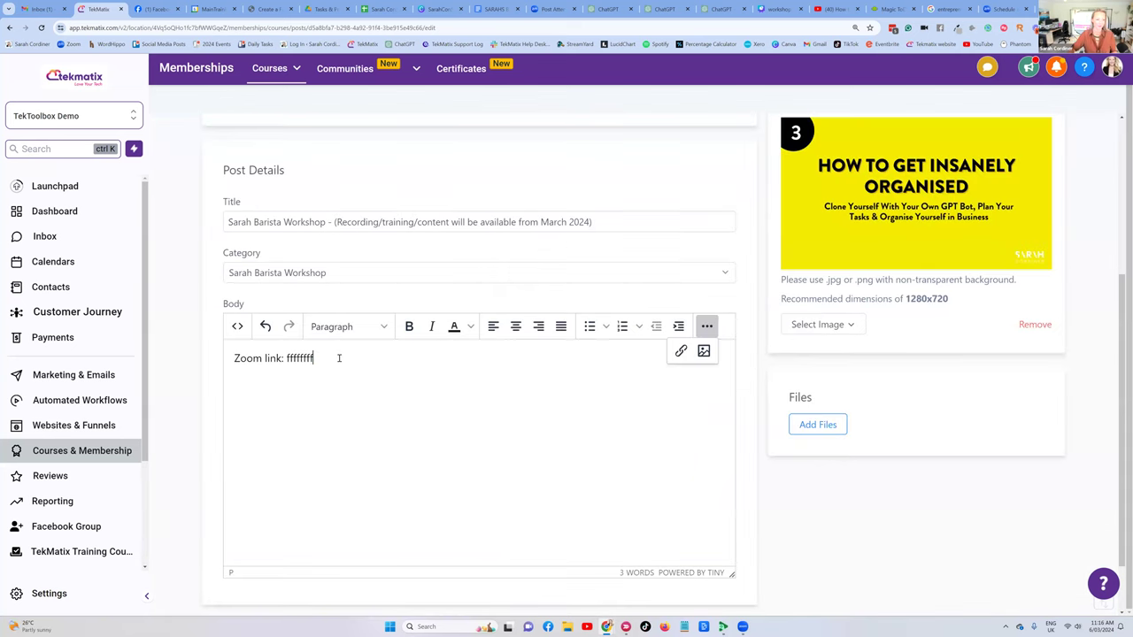
type("Date")
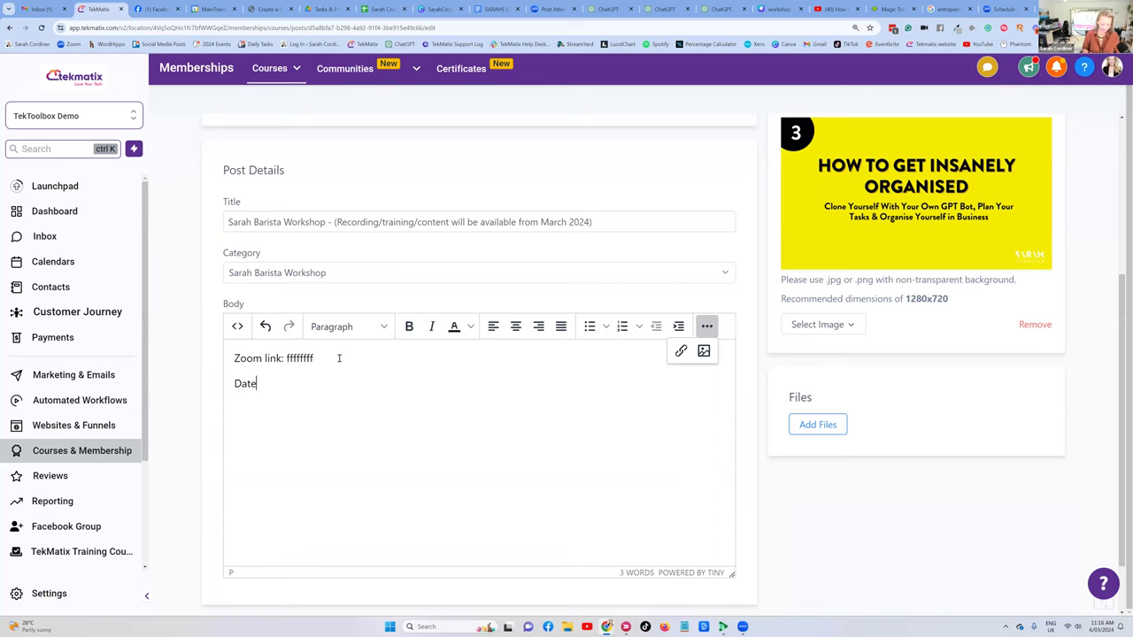
type(": vvvv")
key("Return")
type("Time: vvvvvv")
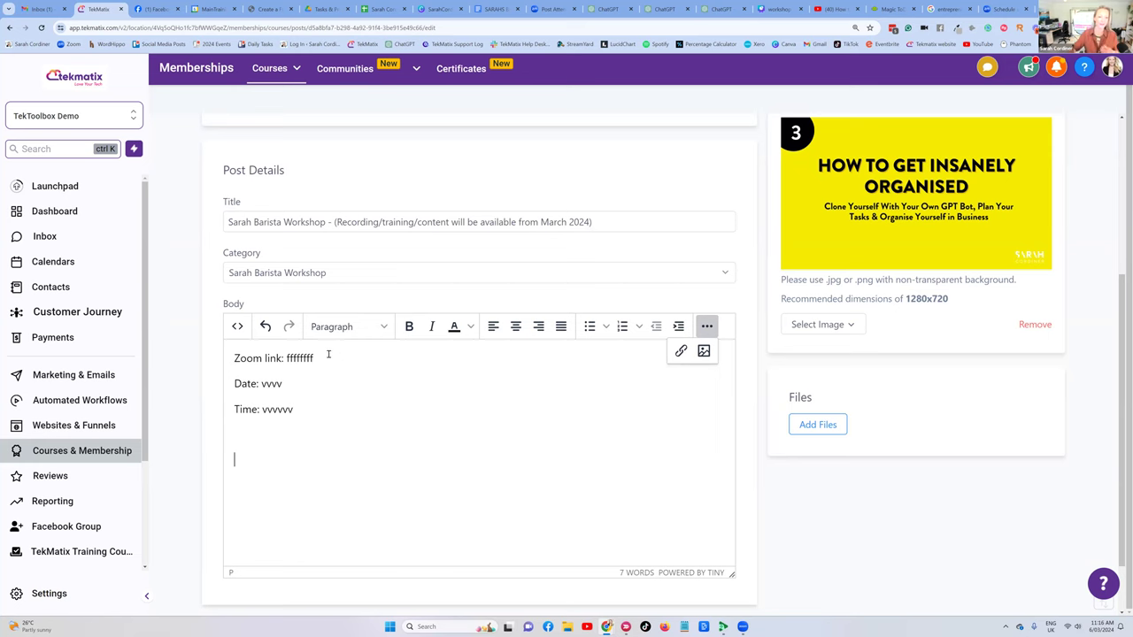
scroll(339, 358, "up", 2)
scroll(345, 367, "down", 1)
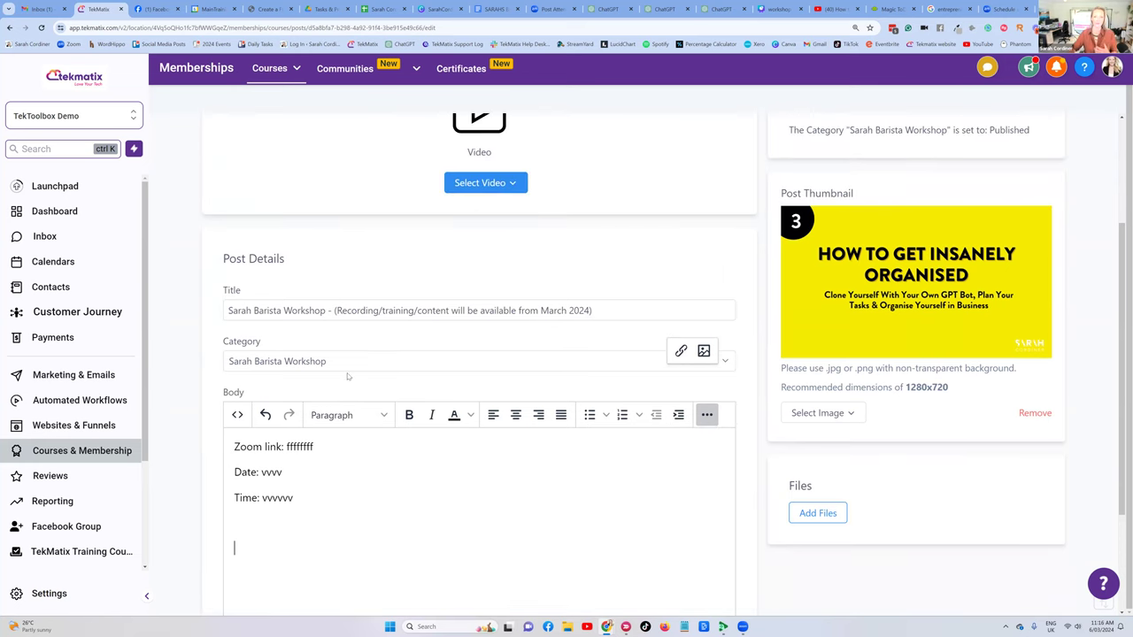
scroll(293, 357, "down", 2)
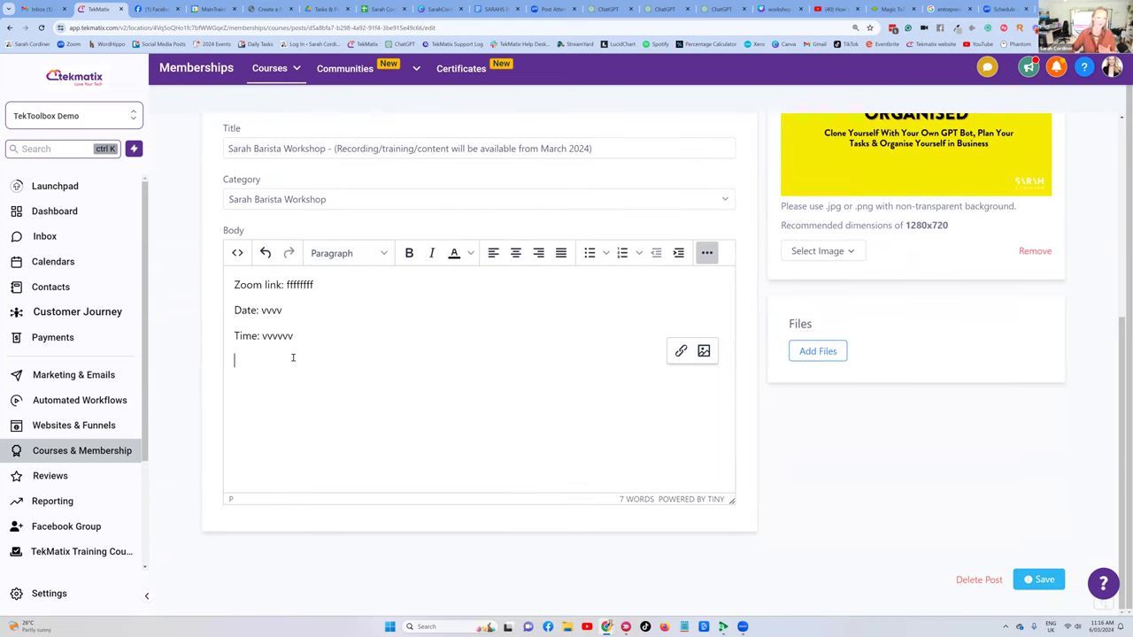
scroll(293, 357, "up", 2)
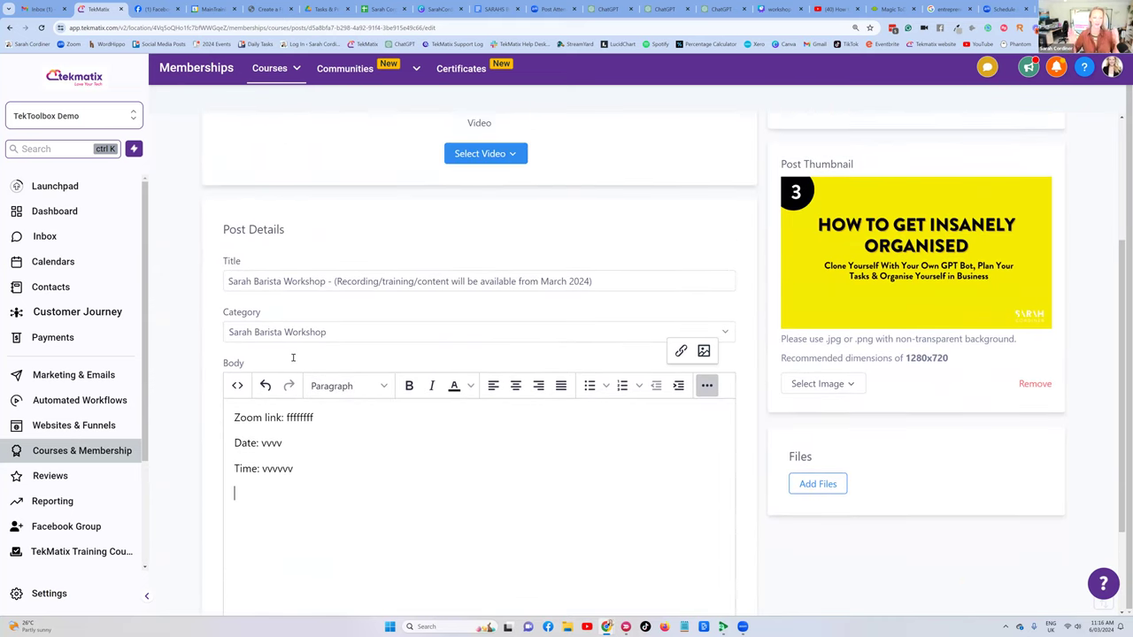
scroll(306, 443, "up", 1)
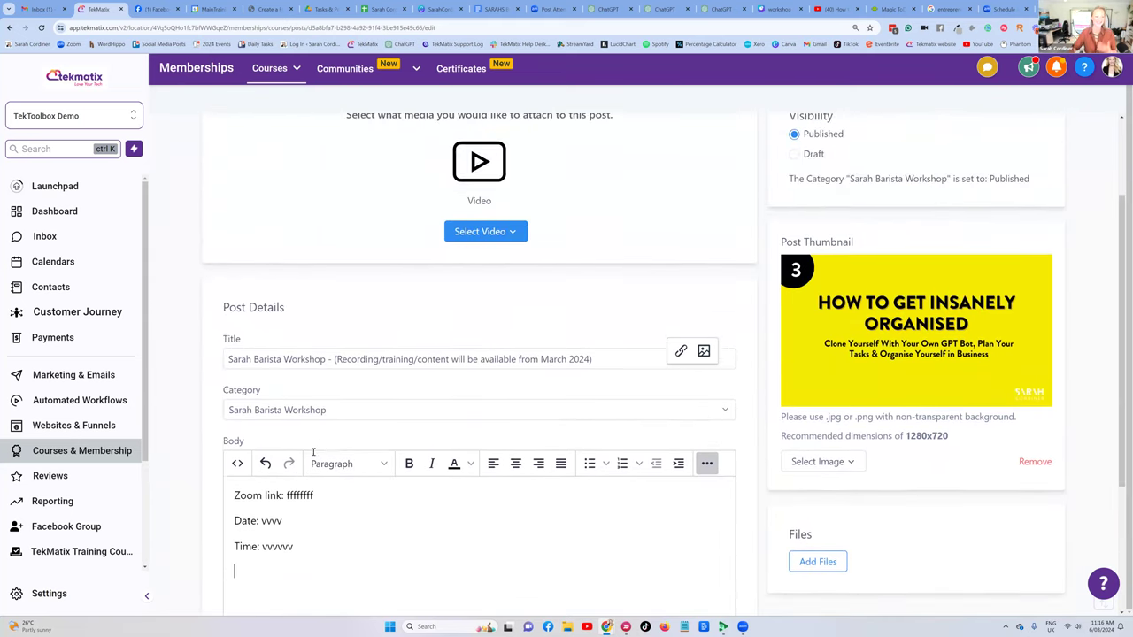
scroll(310, 453, "down", 2)
scroll(310, 456, "down", 1)
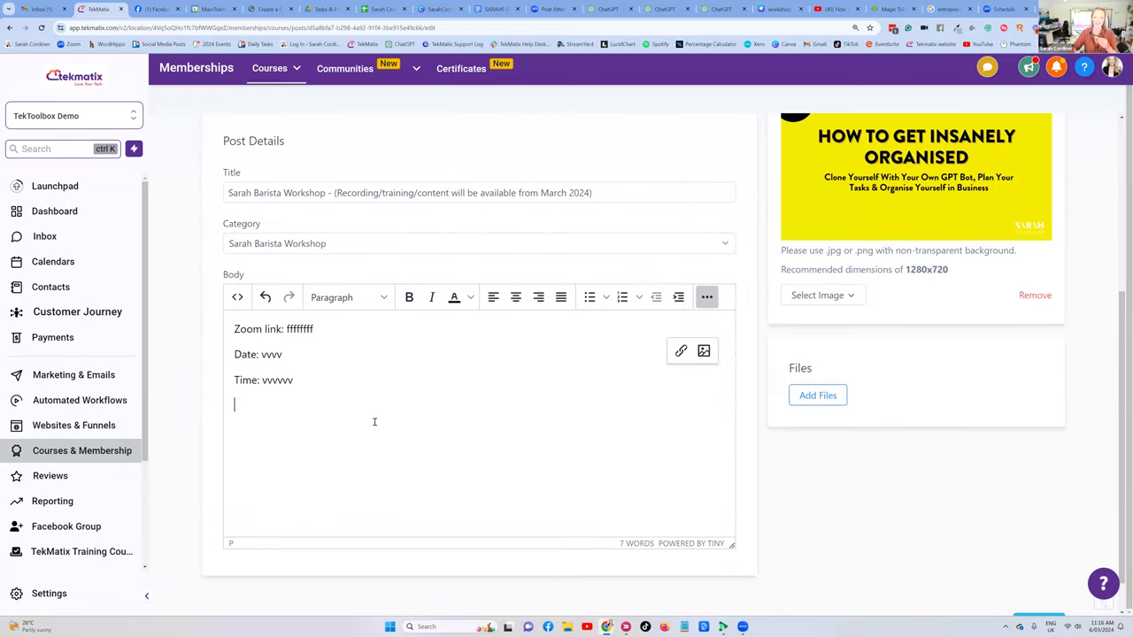
scroll(374, 423, "up", 2)
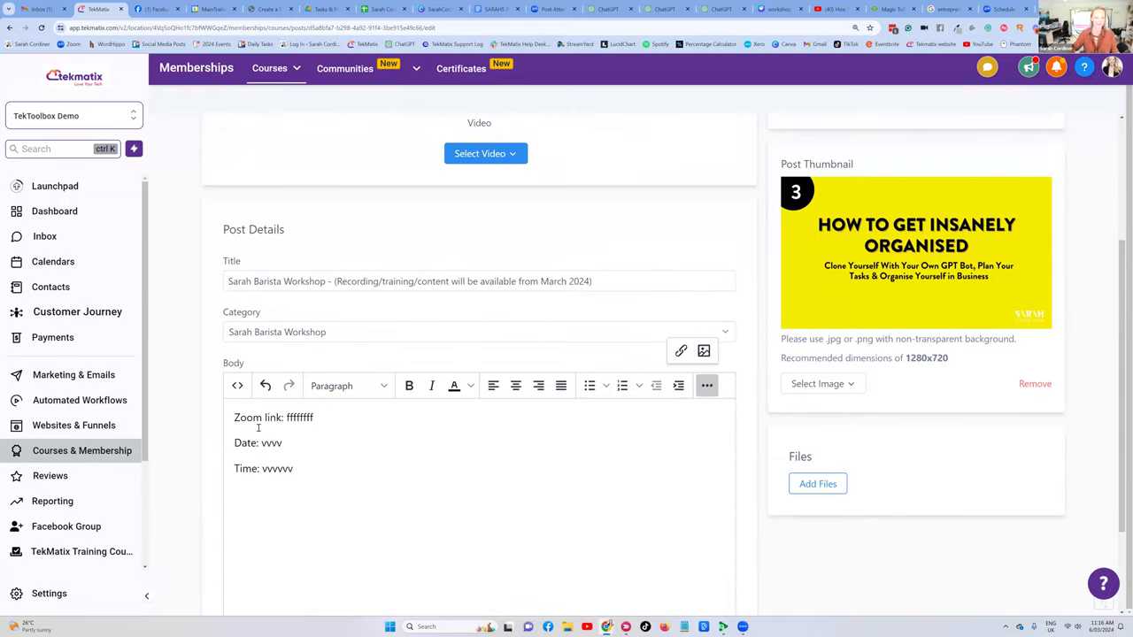
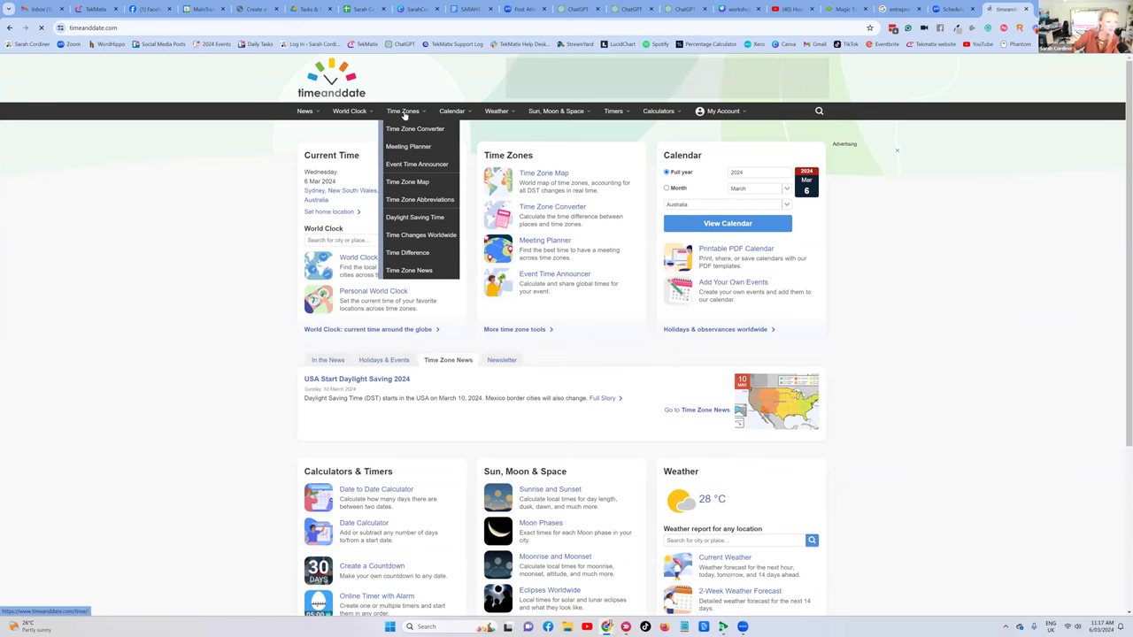
Open timeanddate's Meeting Planner and look through the cities for Location 1, keeping Sydney.
mouse_move(350, 113)
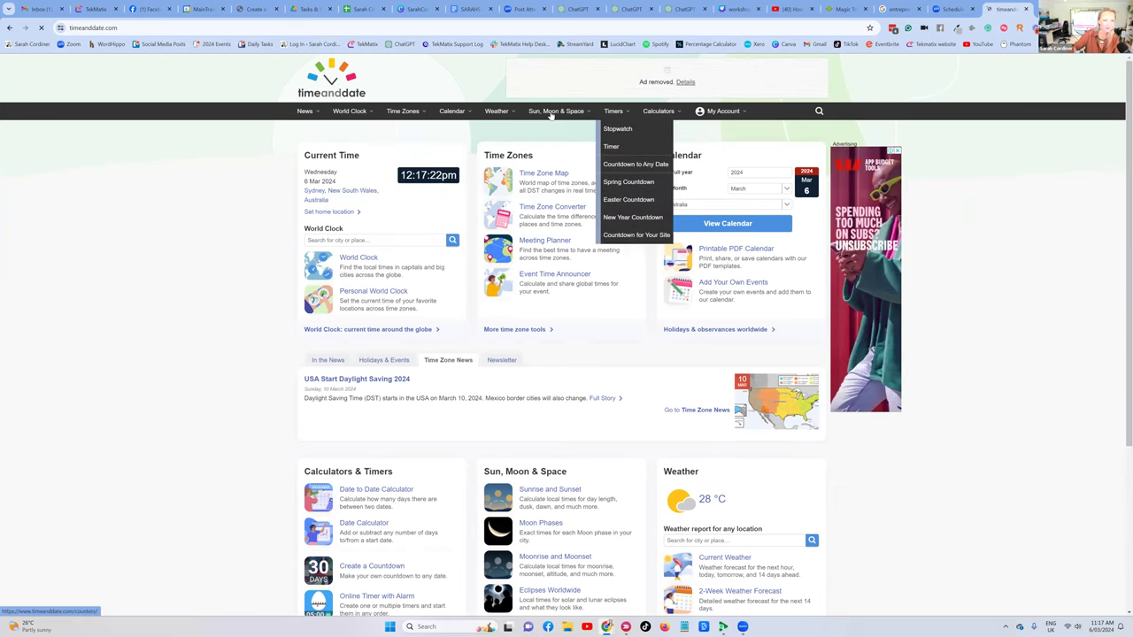
mouse_move(448, 113)
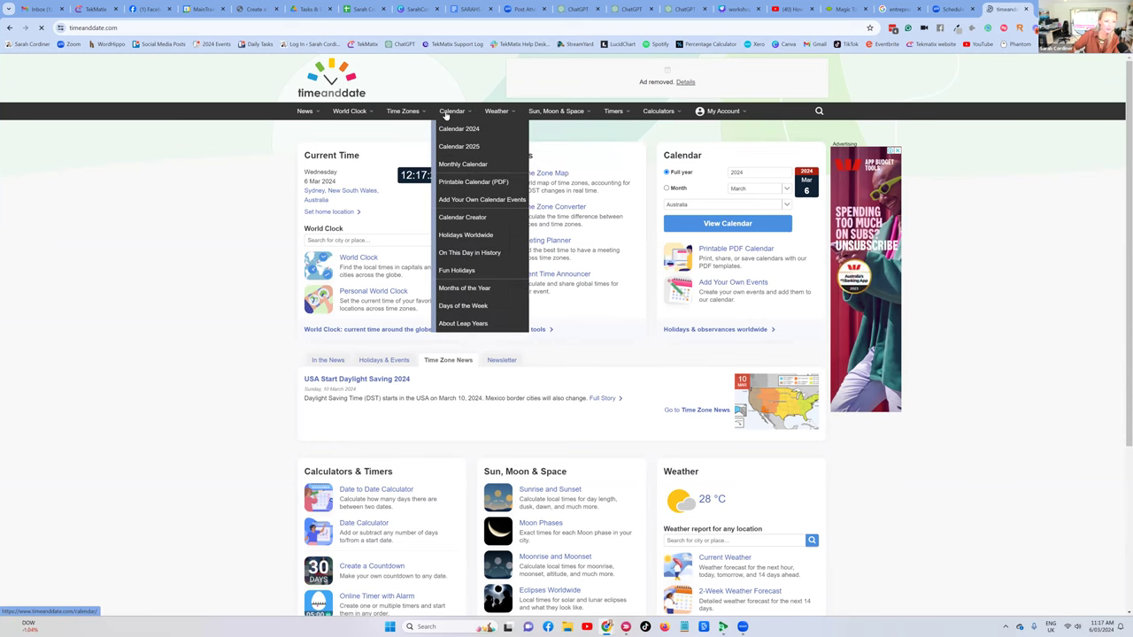
mouse_move(404, 114)
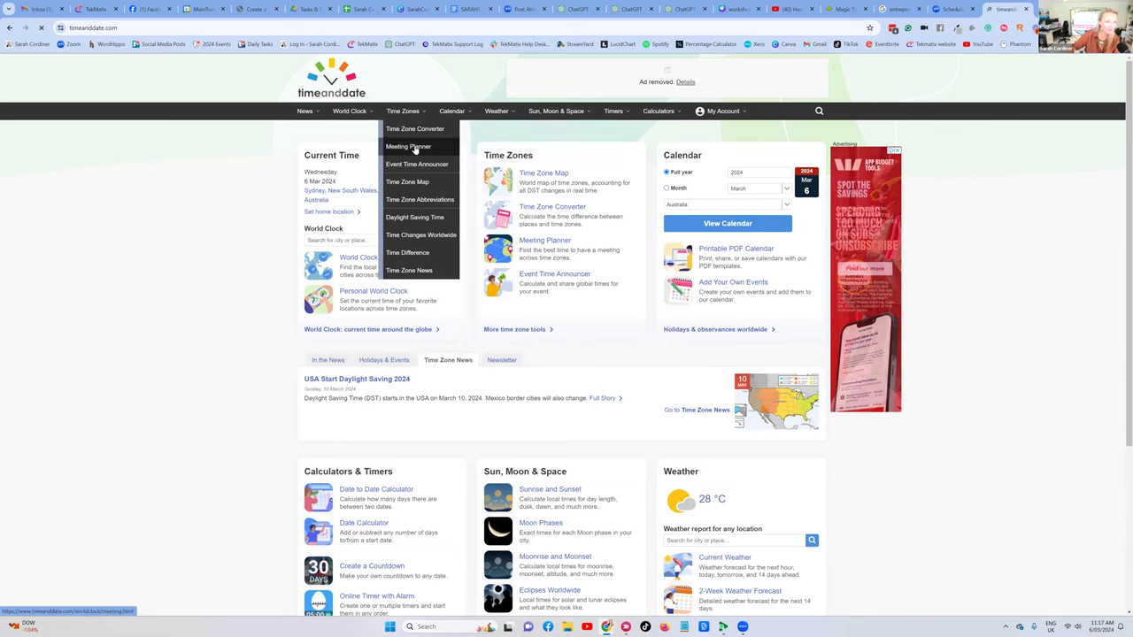
left_click(410, 149)
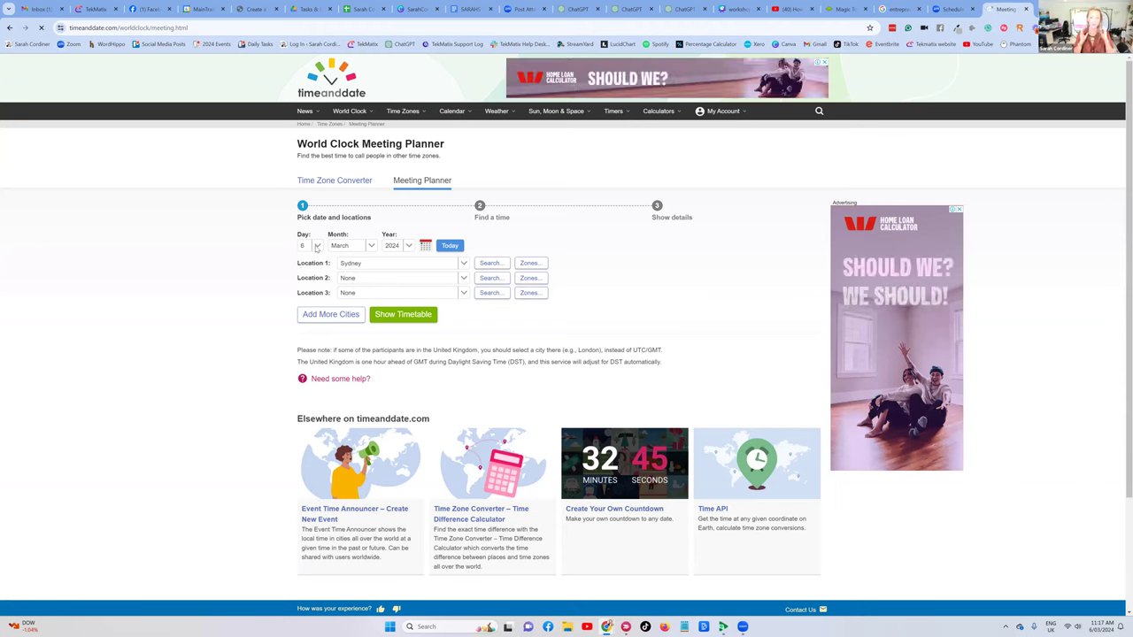
left_click(367, 265)
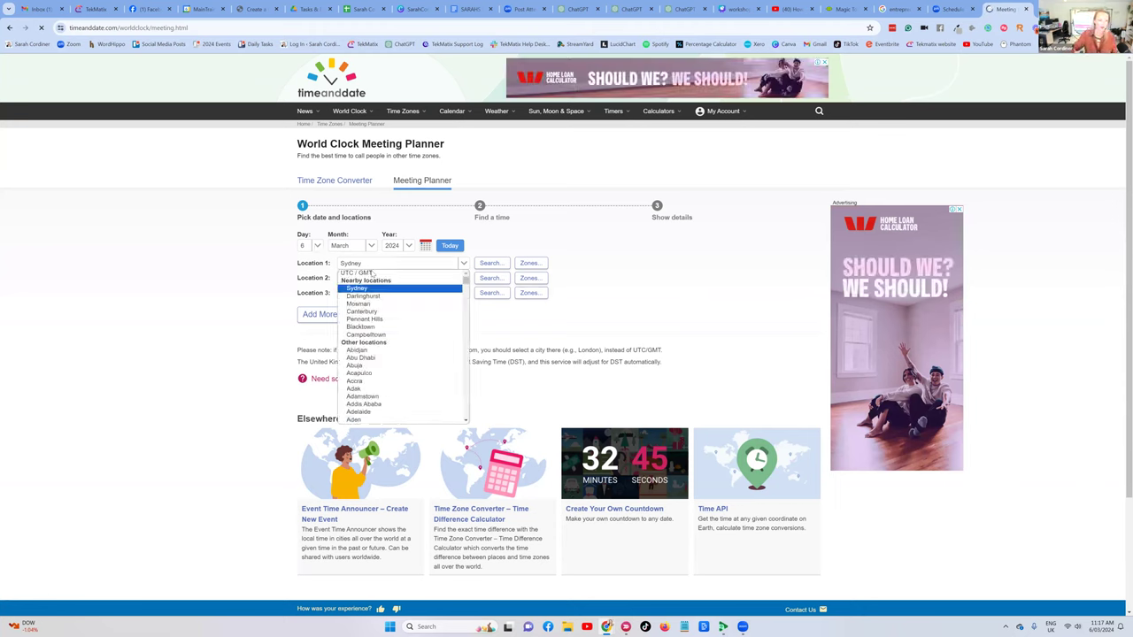
scroll(383, 327, "down", 5)
scroll(384, 339, "down", 3)
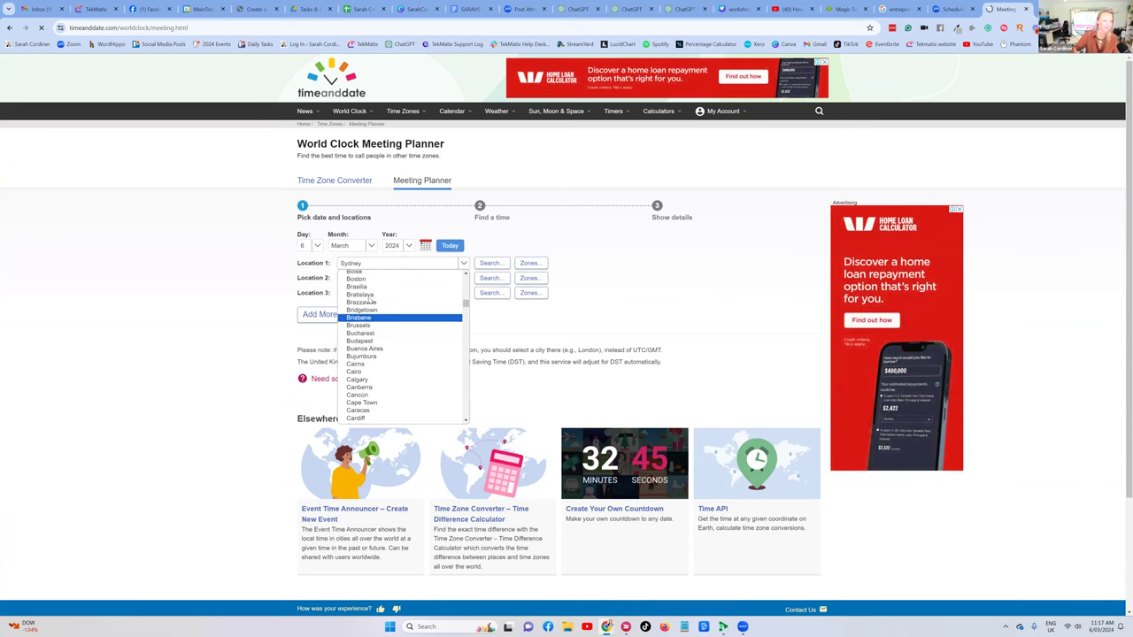
scroll(370, 297, "down", 4)
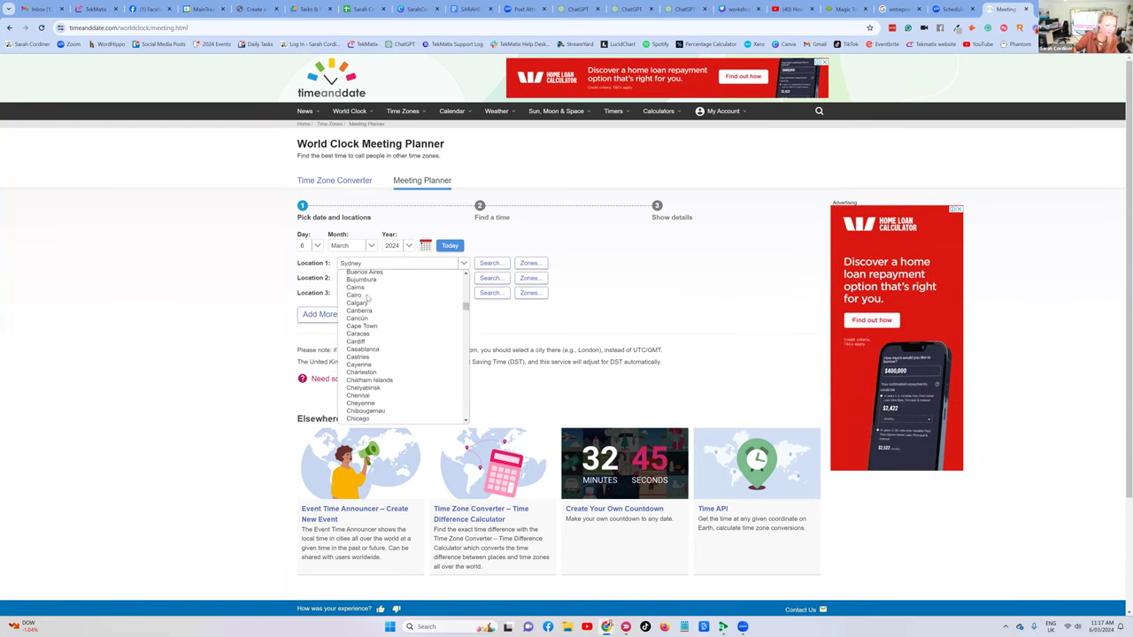
left_click(591, 305)
Set Location 2 to Mosman and Location 3 to Guatemala City in the meeting planner.
left_click(398, 278)
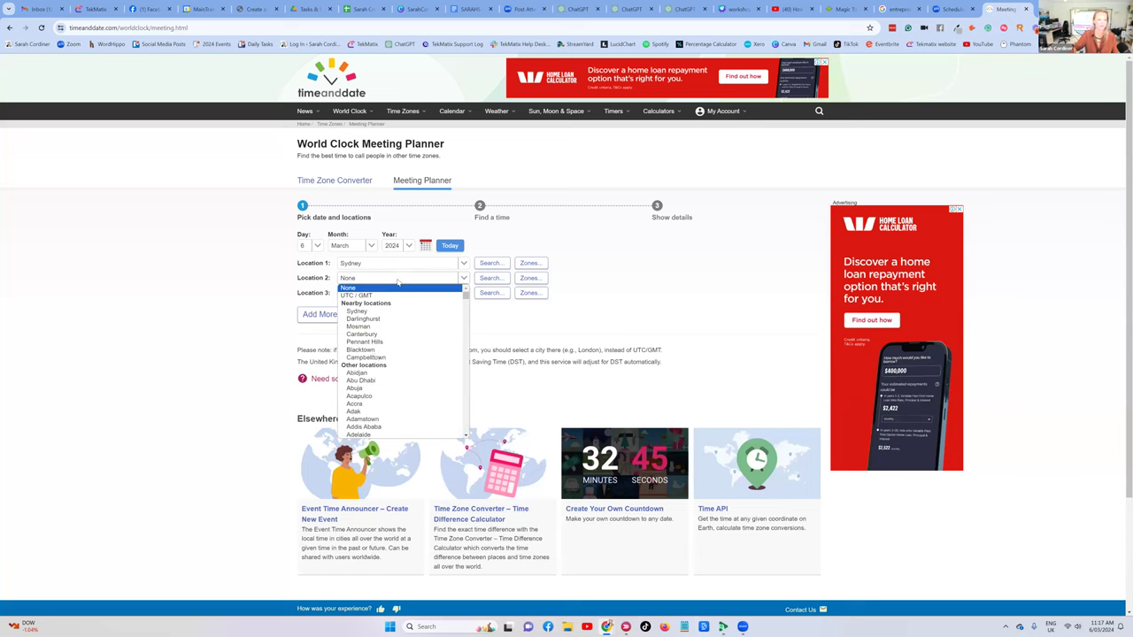
left_click(358, 327)
left_click(386, 292)
scroll(387, 368, "down", 10)
scroll(387, 368, "down", 3)
left_click(379, 344)
Add more city rows to the planner and set Location 4 to Kyiv and Location 5 to Ludhiana.
left_click(329, 316)
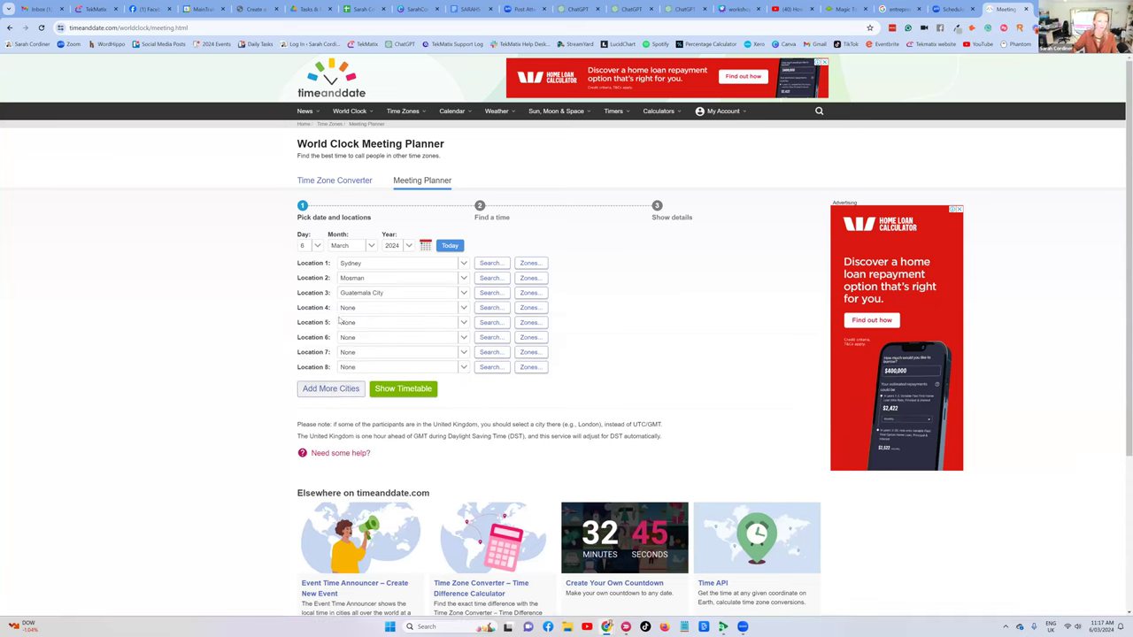
left_click(368, 308)
scroll(389, 394, "down", 10)
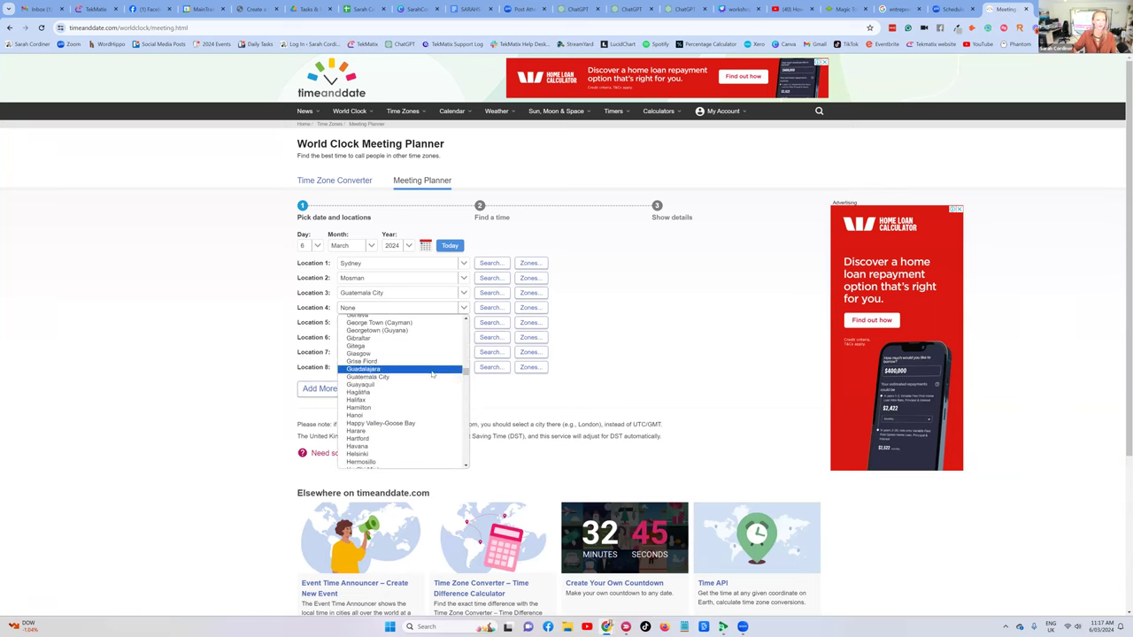
left_click(391, 398)
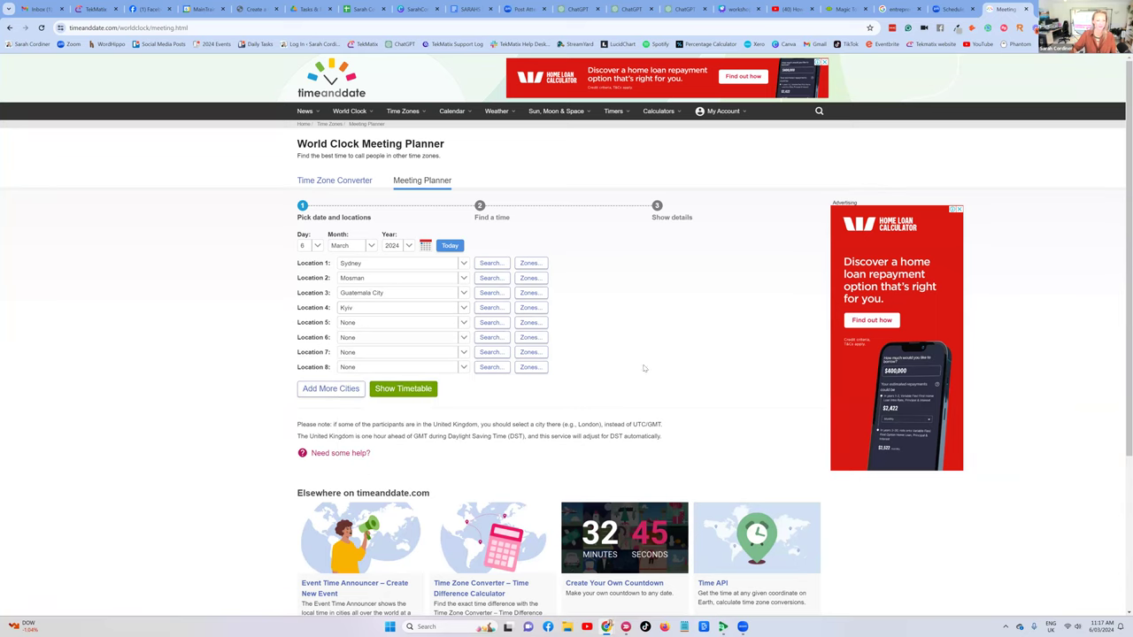
left_click(356, 323)
scroll(363, 389, "down", 10)
left_click(376, 349)
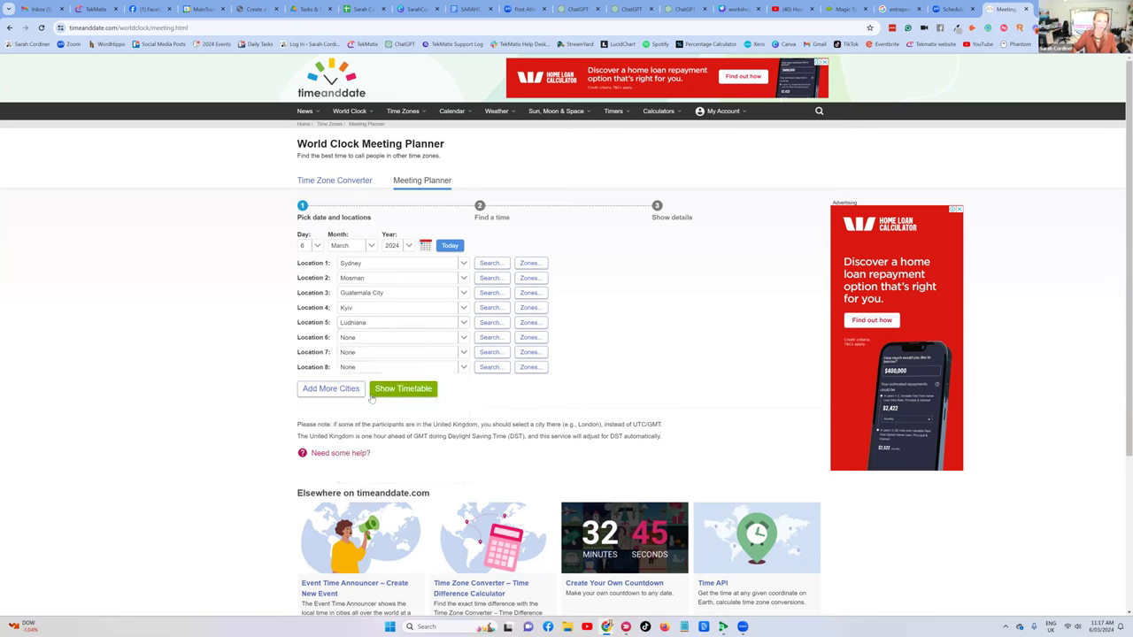
Choose a city for Location 6 and generate the timetable comparing all the locations.
left_click(363, 342)
scroll(380, 422, "down", 10)
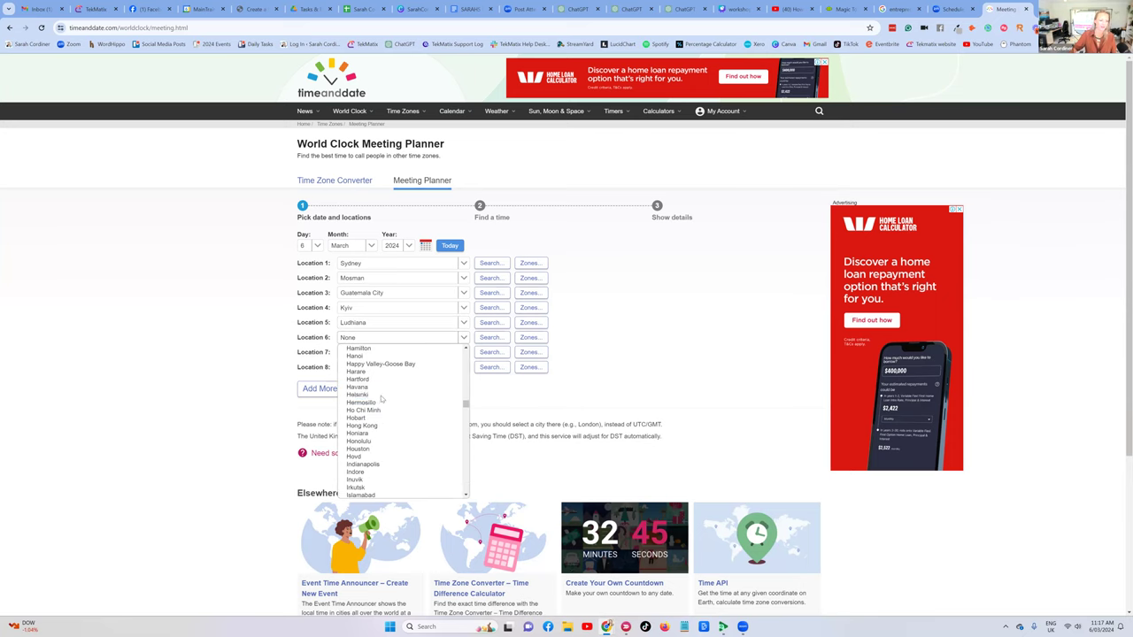
scroll(390, 431, "down", 10)
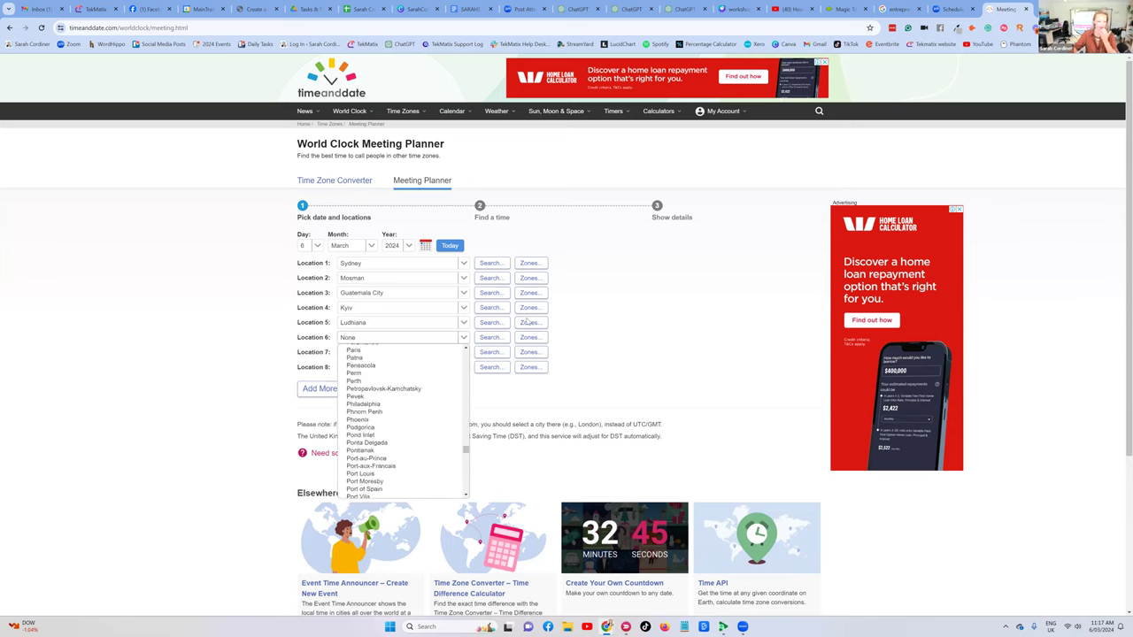
left_click(410, 394)
left_click(410, 389)
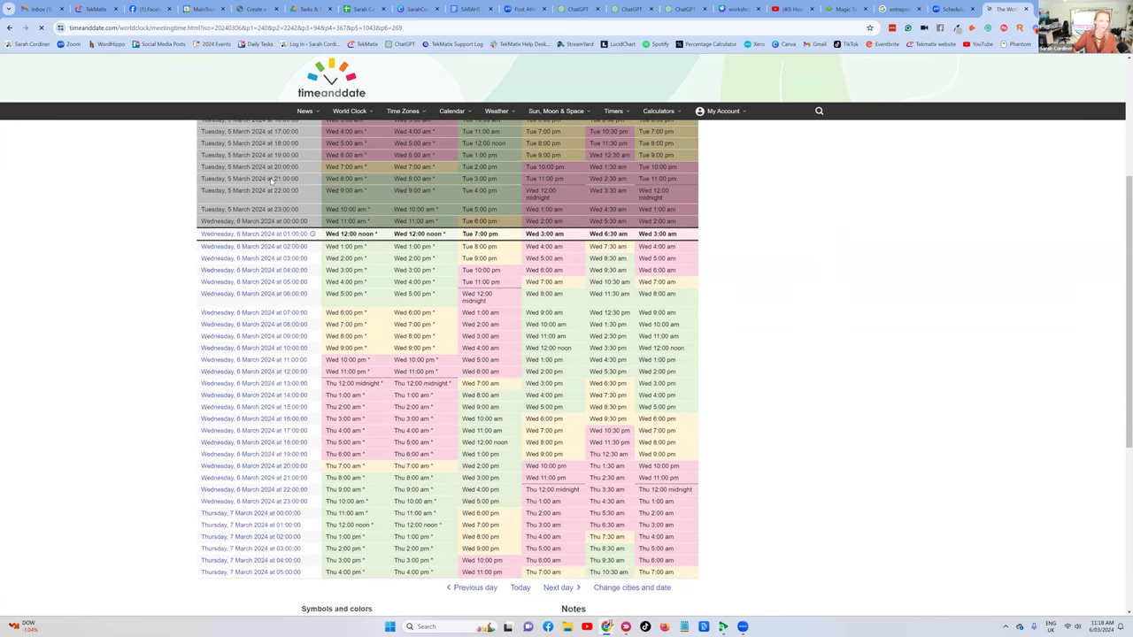
Capture a screenshot of the colour-coded time zone timetable and save it as a PNG in Downloads.
scroll(716, 385, "down", 1)
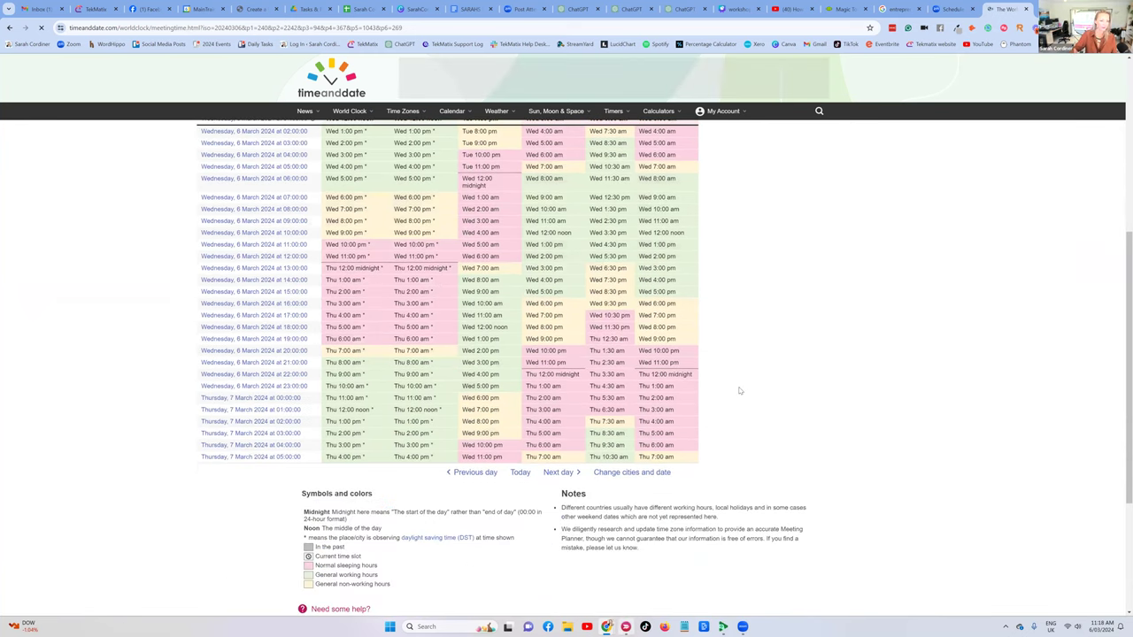
key("Escape")
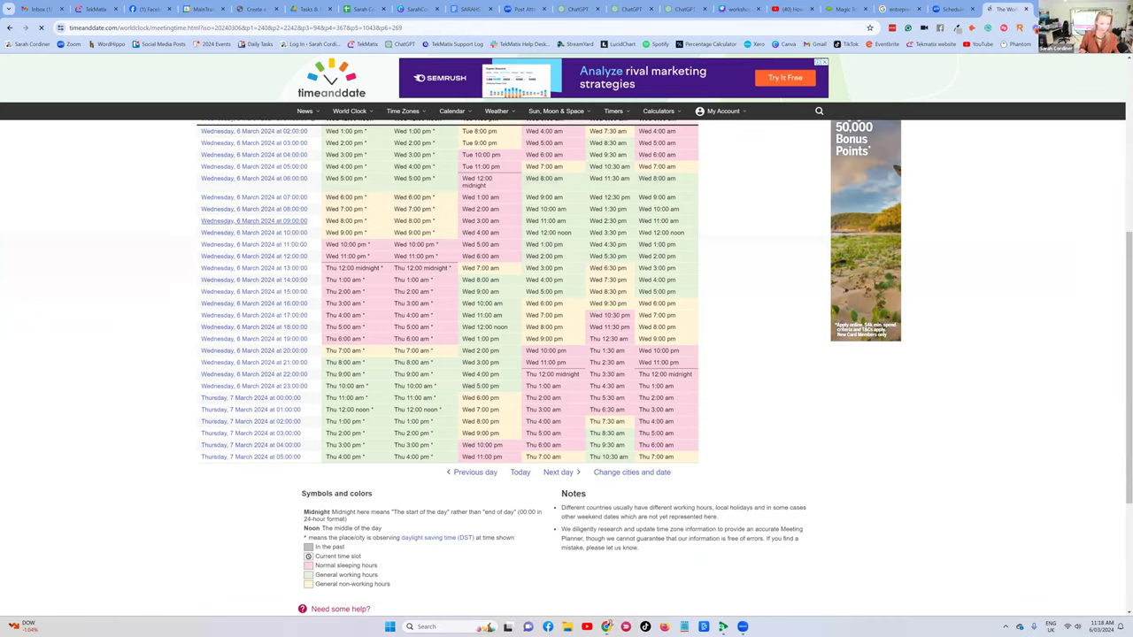
key("super+shift+s")
left_click_drag(171, 156, 738, 393)
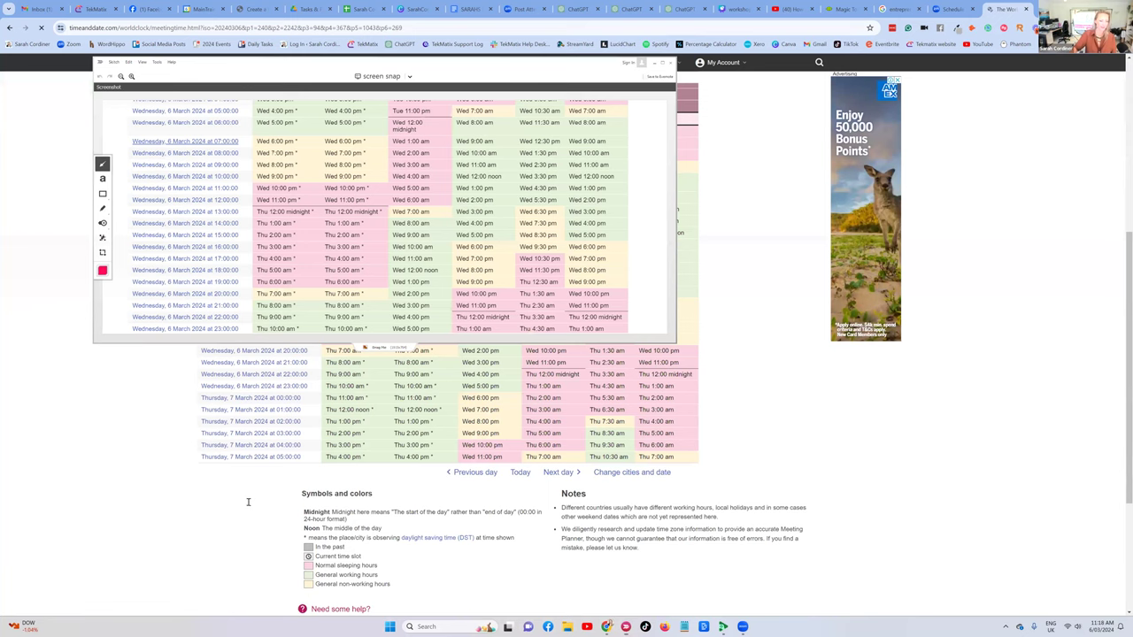
key("ctrl+s")
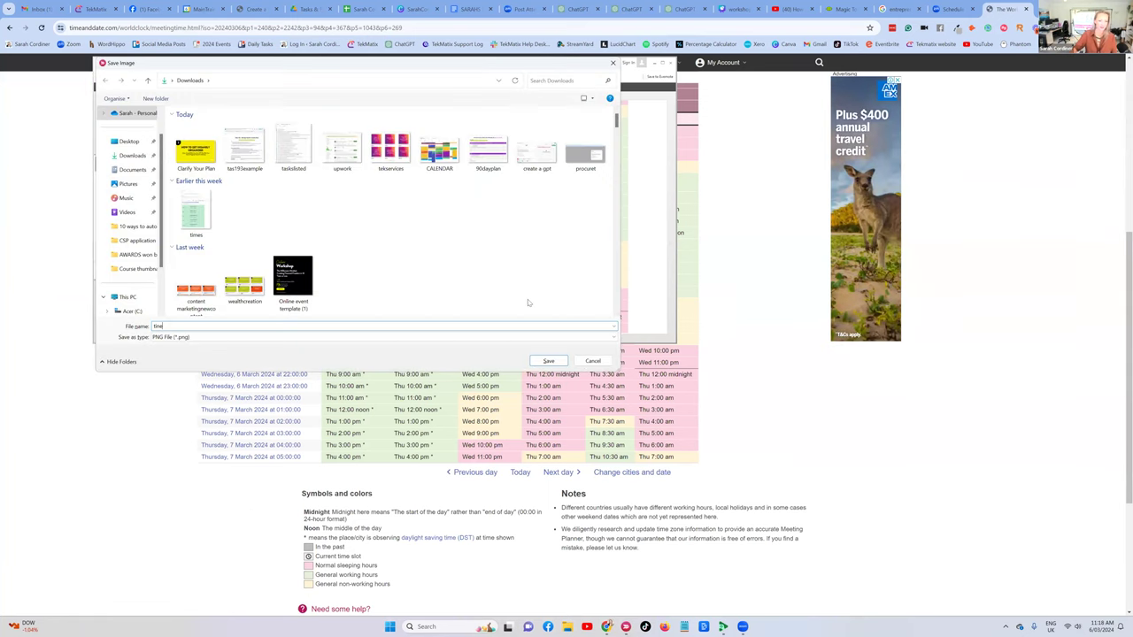
key("Escape")
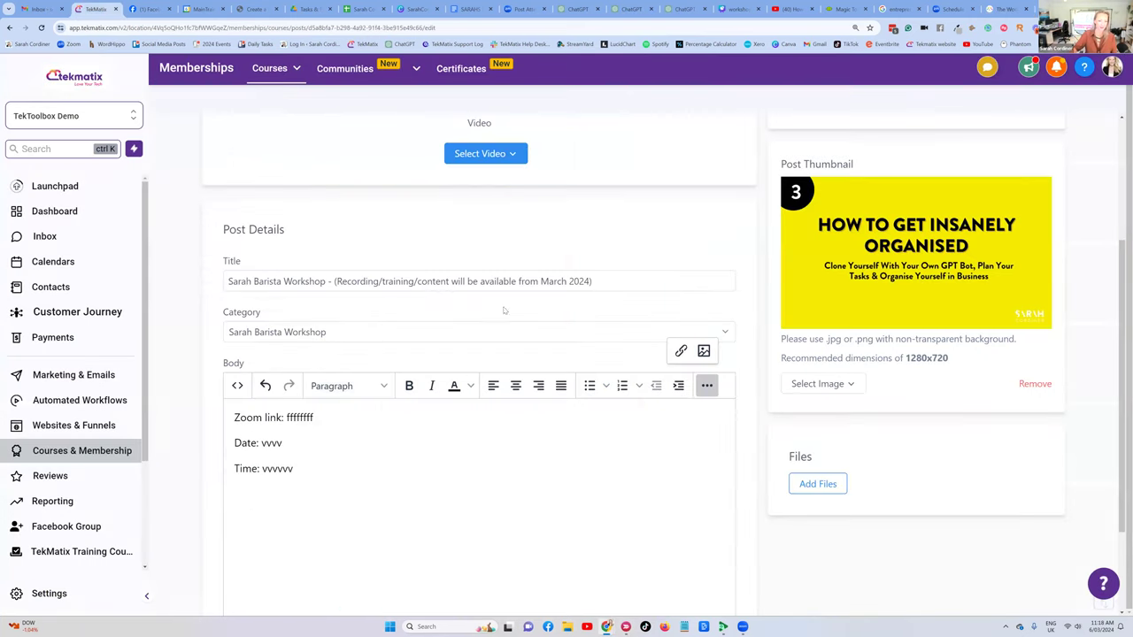
Back in TekMatix, upload the saved timetable screenshot and insert it below the Time line in the post body.
left_click(668, 384)
left_click(503, 308)
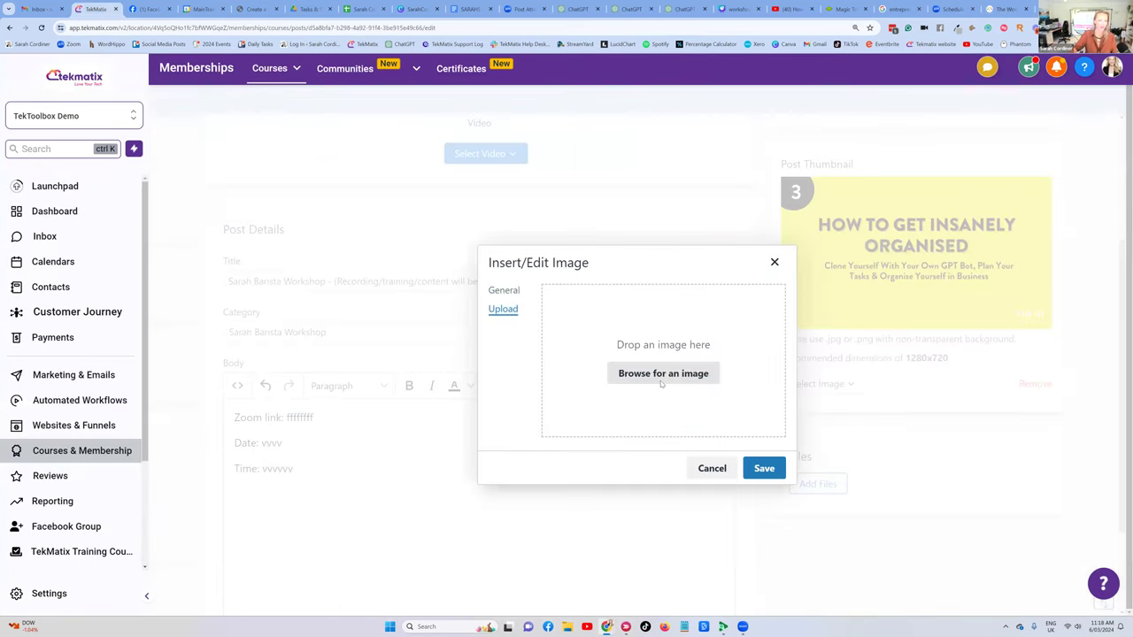
left_click(663, 373)
double_click(549, 350)
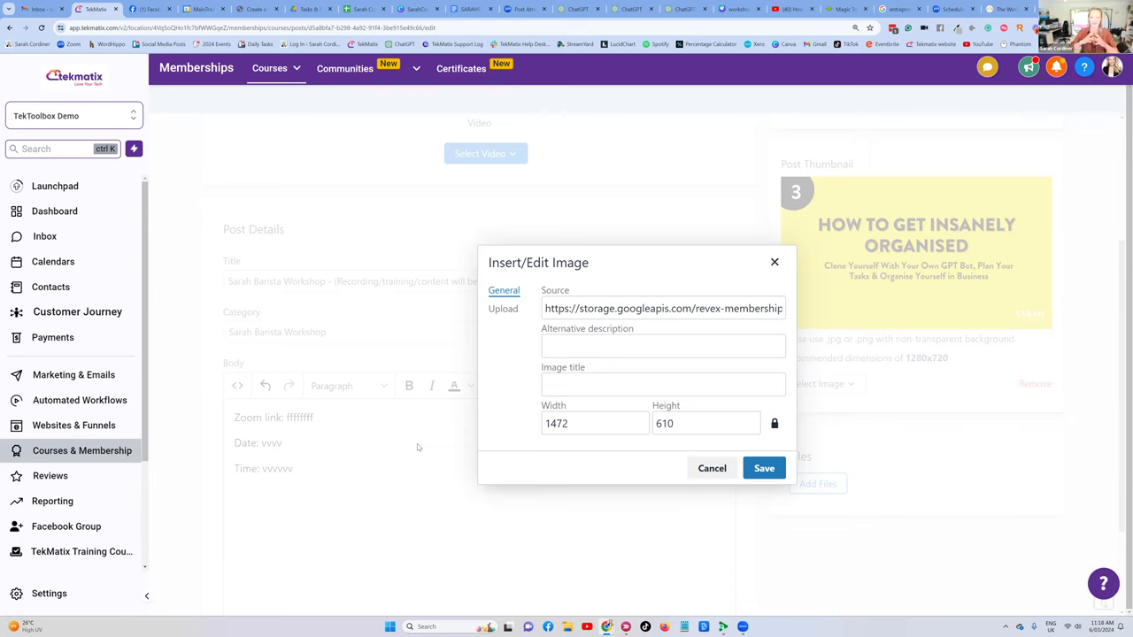
left_click(762, 469)
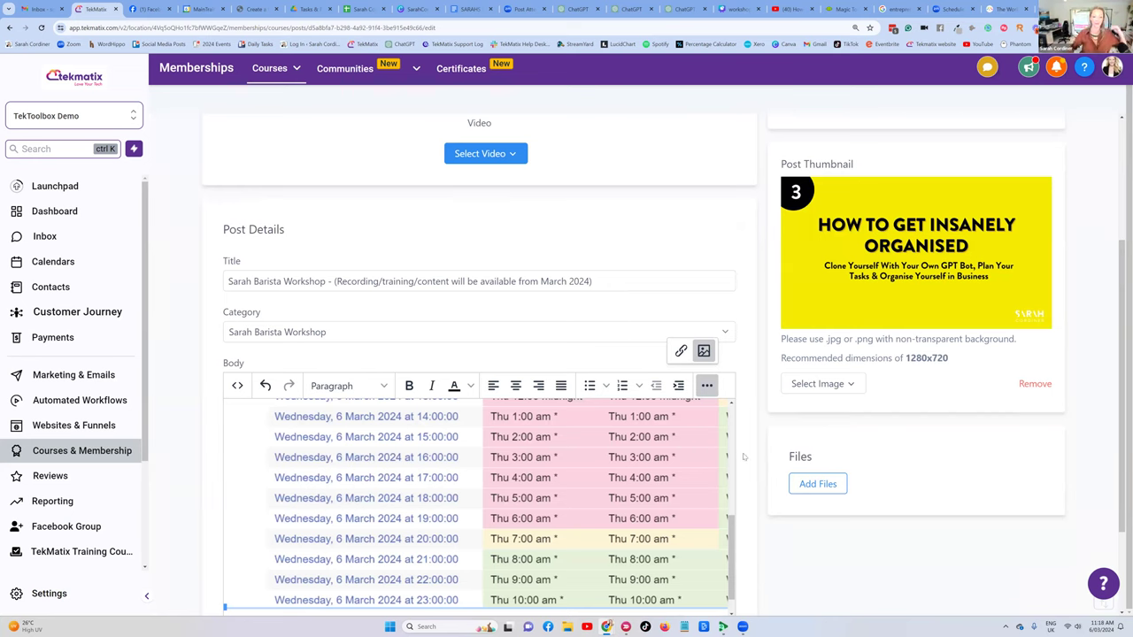
Enlarge the body editor and scale the timetable image down so it fits the width of the post.
scroll(442, 344, "down", 2)
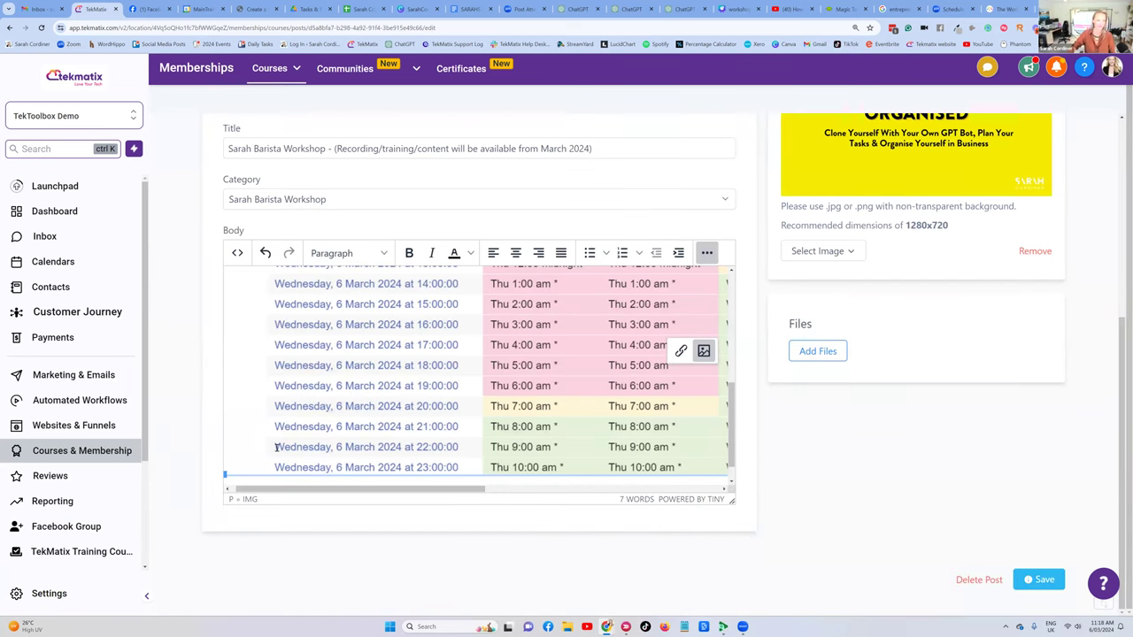
left_click_drag(731, 501, 807, 625)
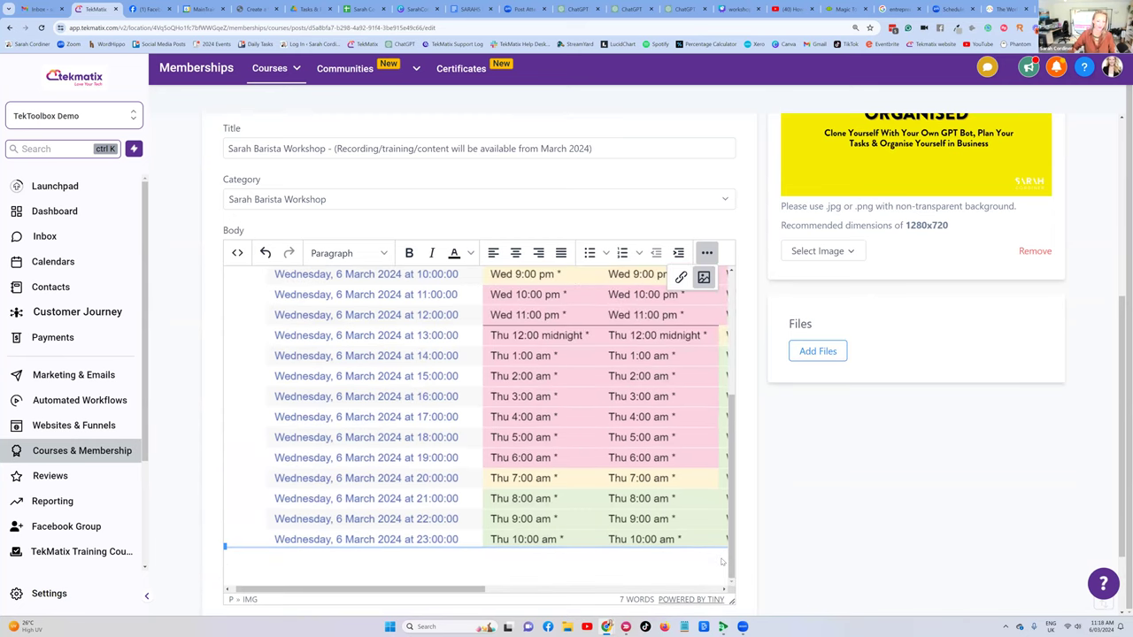
scroll(399, 503, "down", 1)
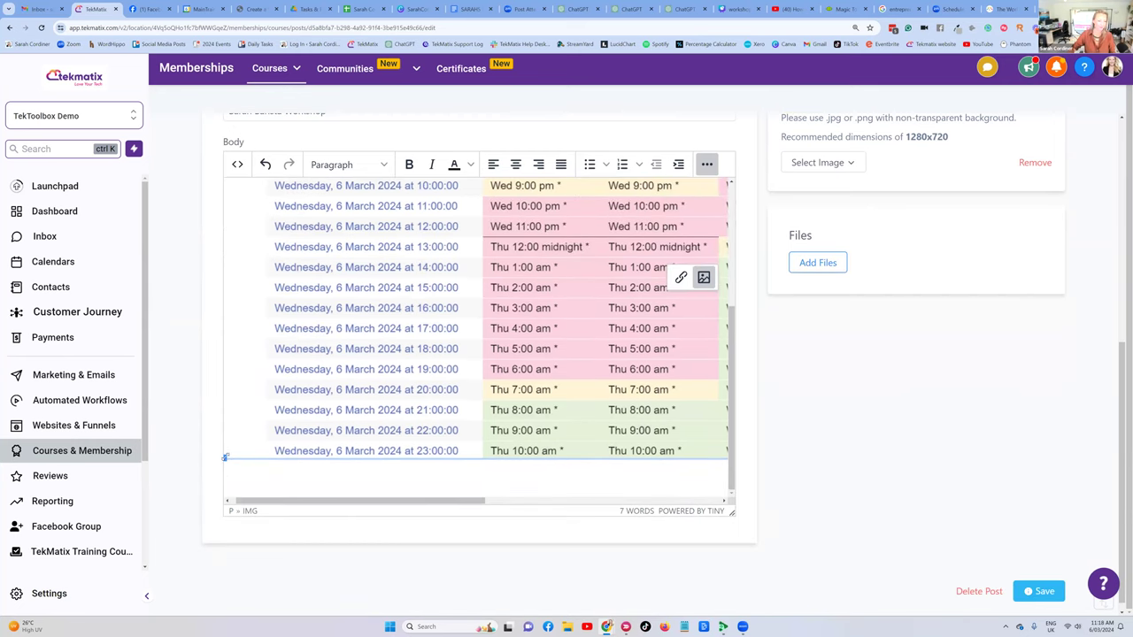
left_click_drag(225, 458, 314, 283)
left_click_drag(225, 457, 234, 445)
left_click(373, 245)
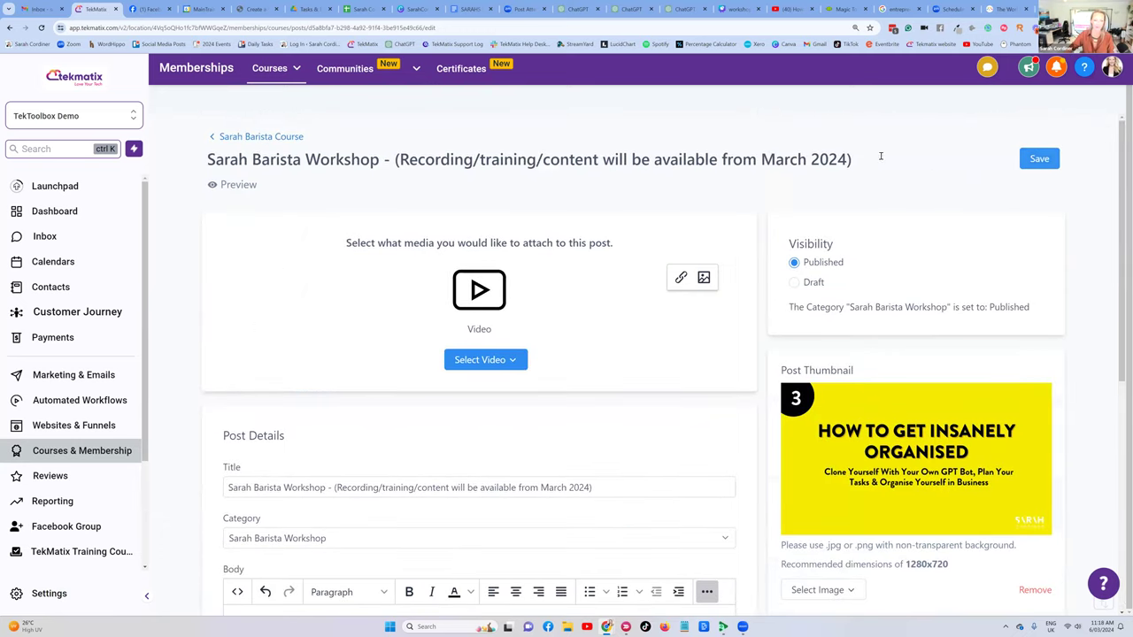
Preview the post to check its details and timetable image, return to the post editor and save it.
left_click(239, 185)
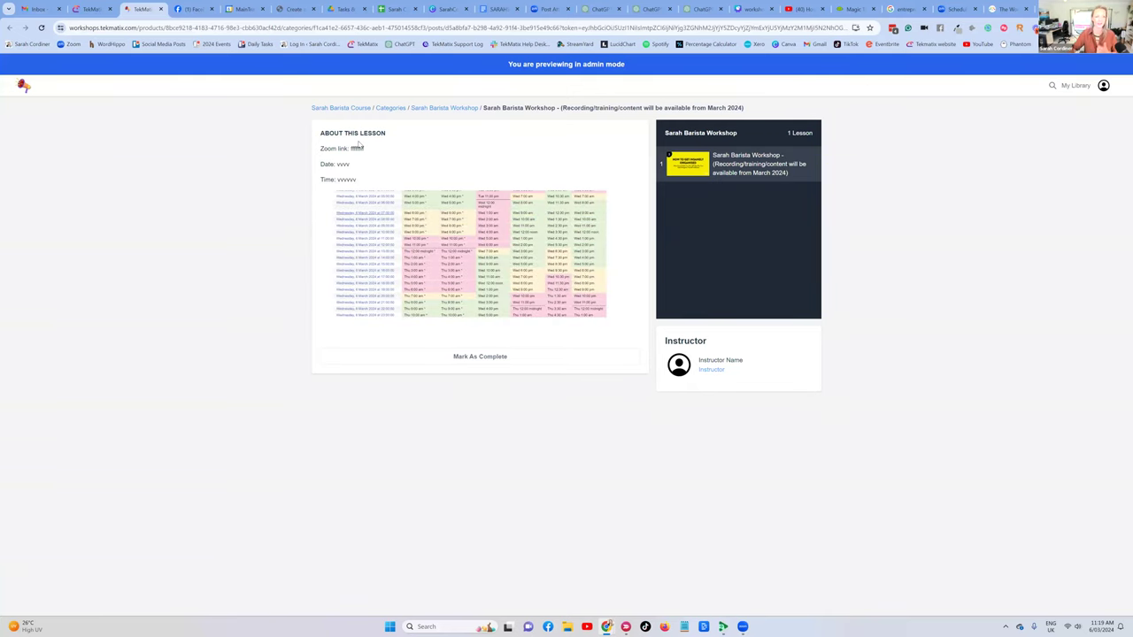
key("ctrl+plus")
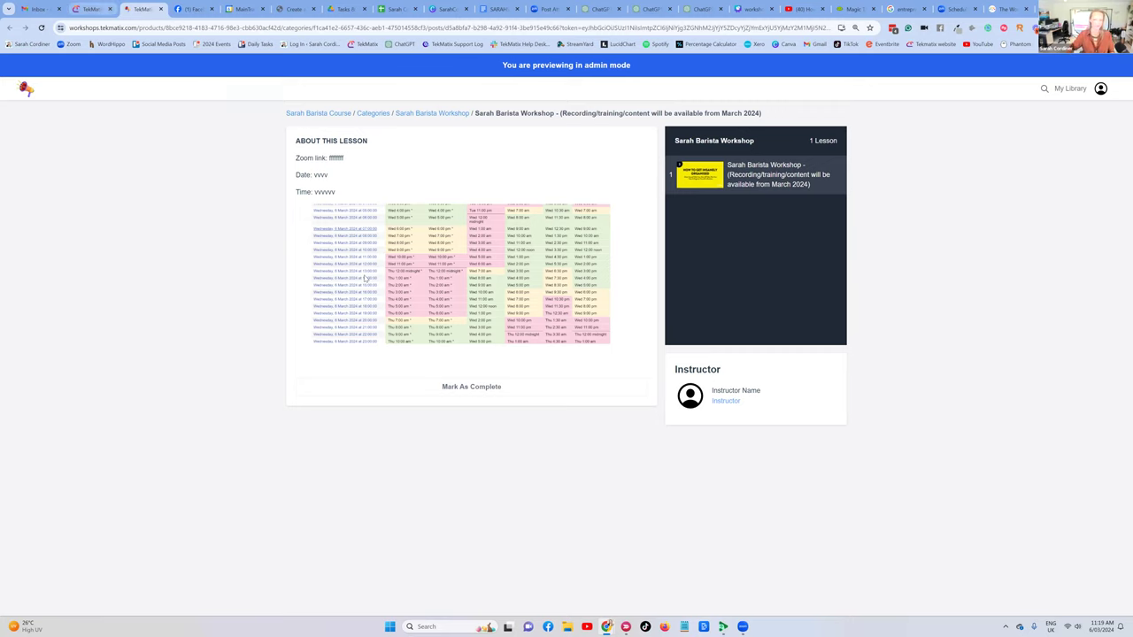
key("ctrl+Page_Up")
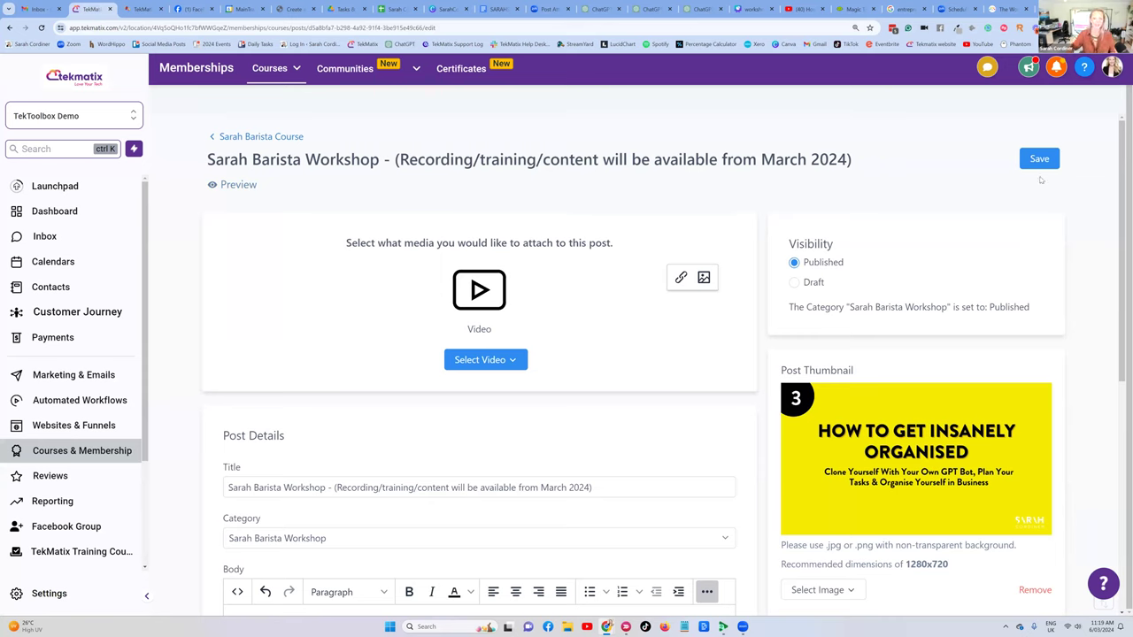
left_click(1039, 161)
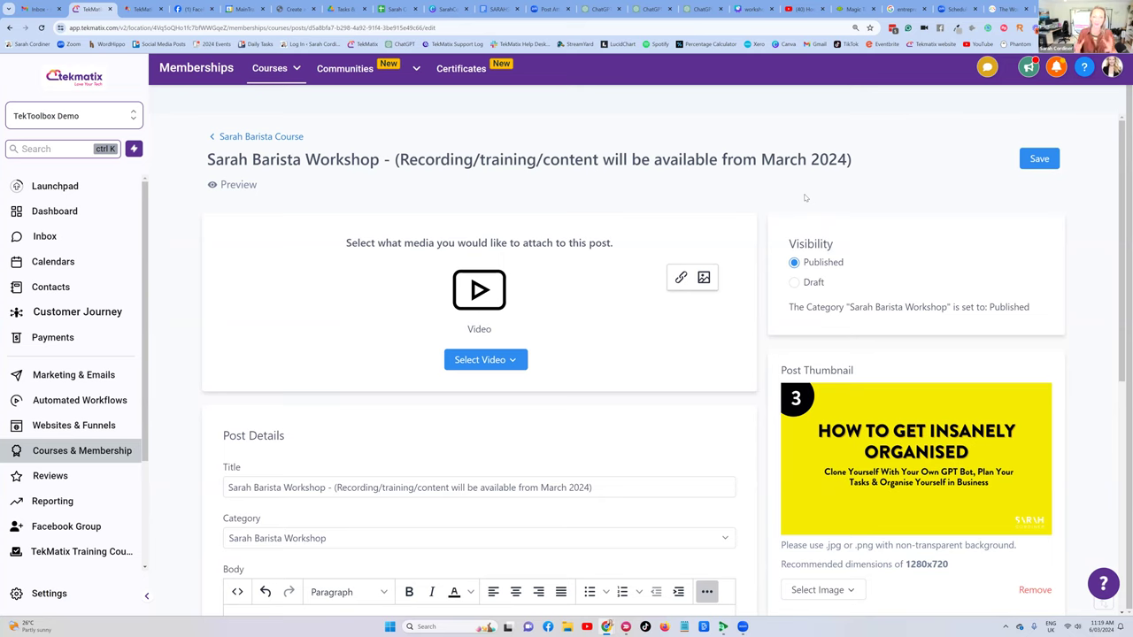
Open the Offers page of the course memberships.
mouse_move(273, 84)
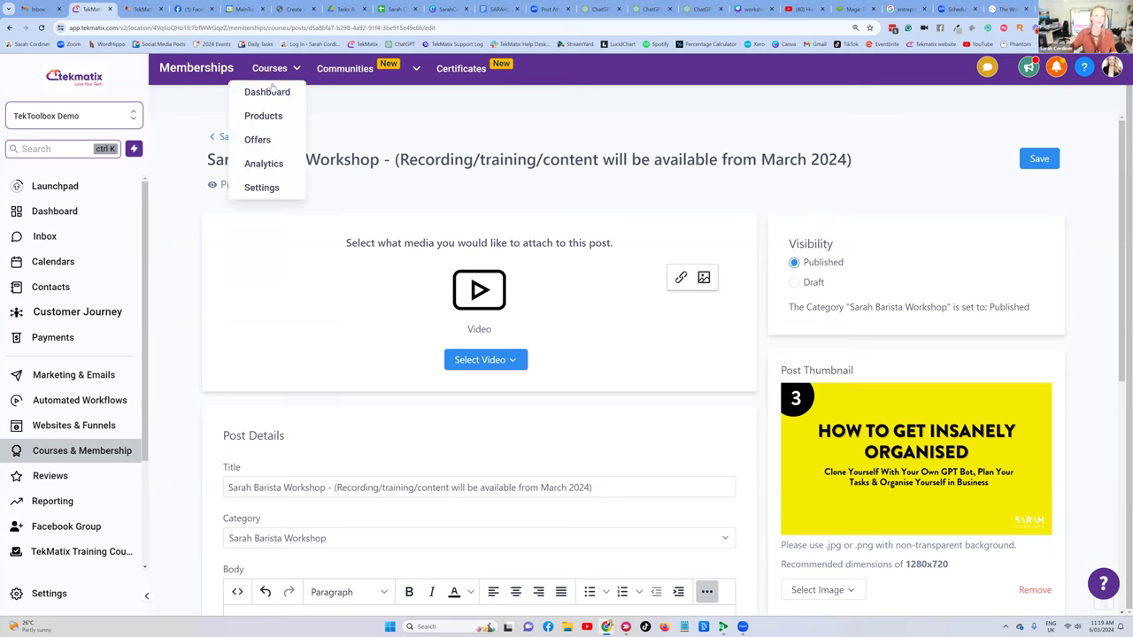
left_click(256, 140)
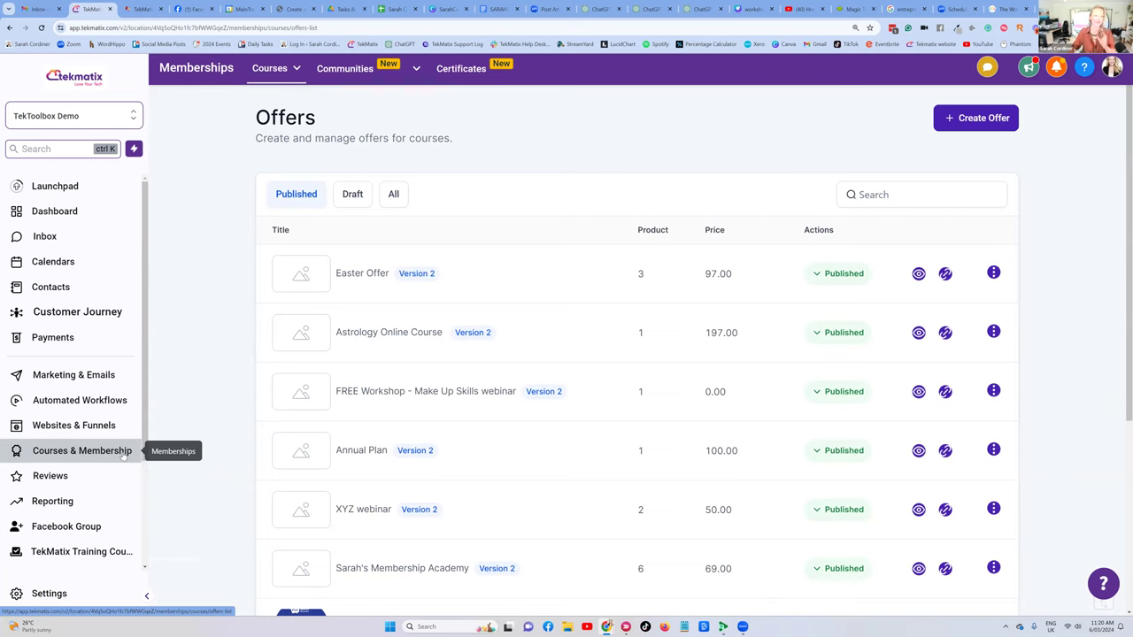
left_click(270, 68)
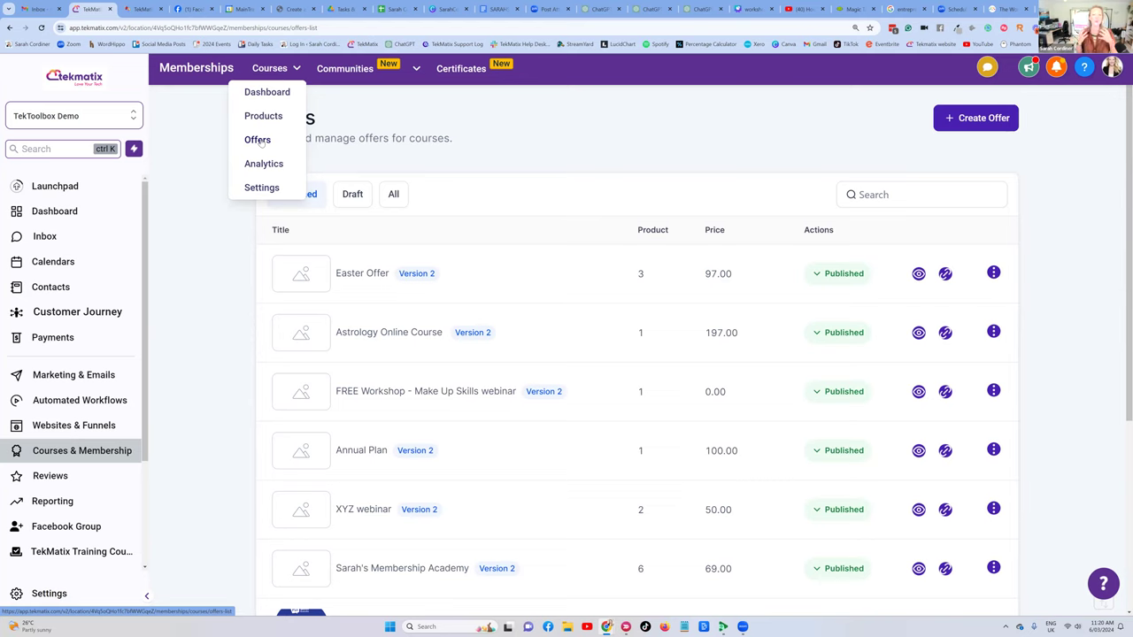
left_click(258, 140)
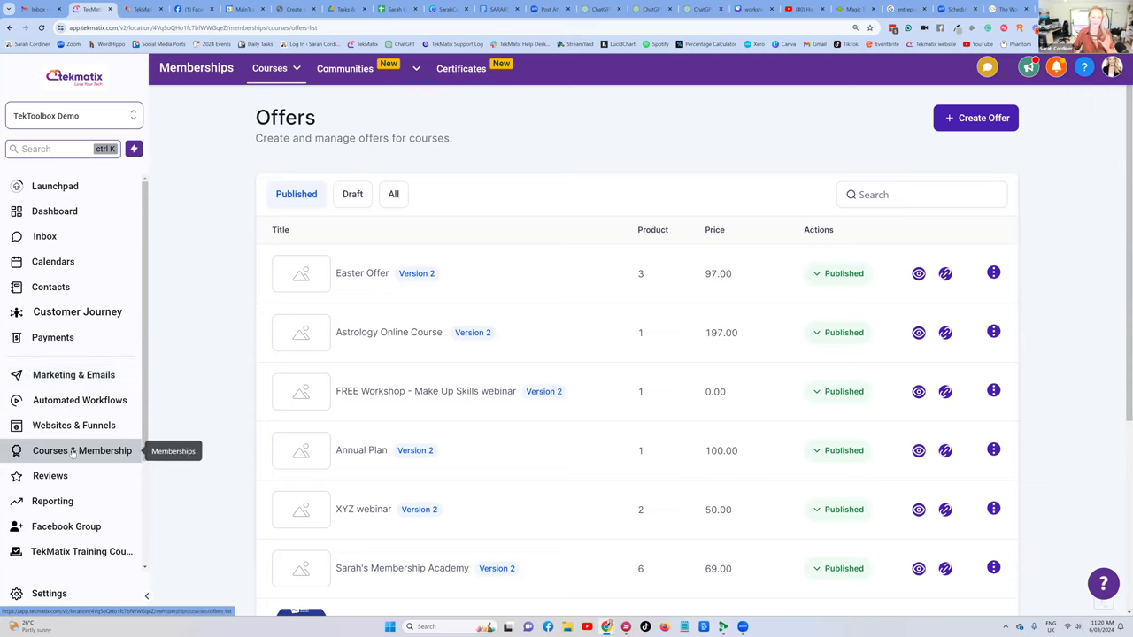
Start a new course offer and title it with the trainer's first name in possessive form followed by "Barista Workshop".
left_click(271, 71)
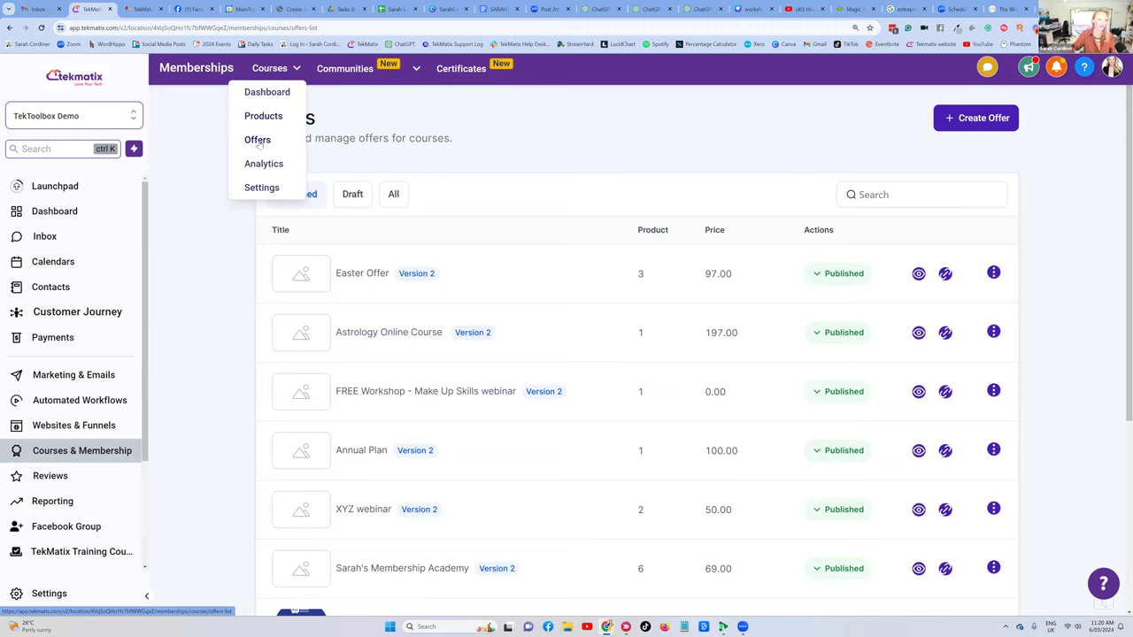
left_click(258, 142)
left_click(988, 120)
left_click(498, 206)
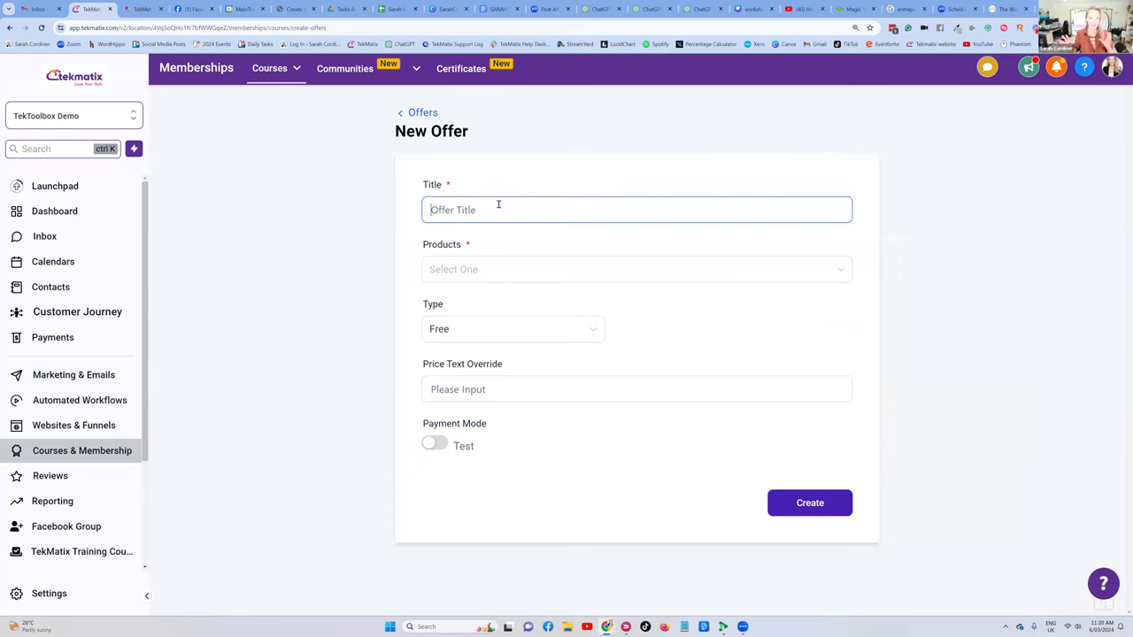
type("Sarah")
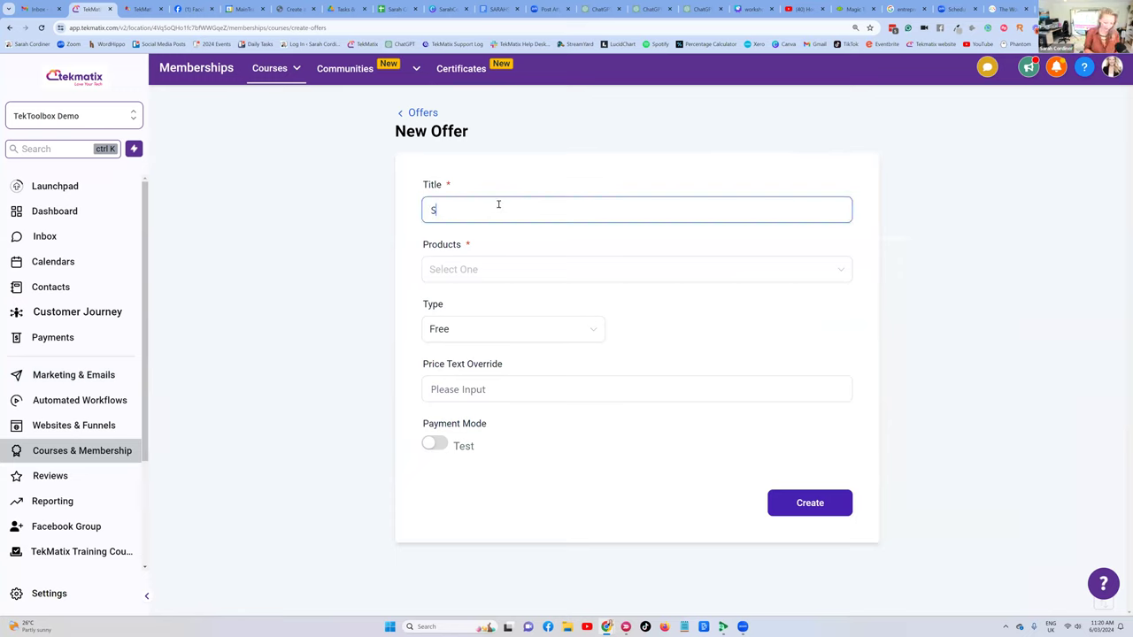
type("h's bar")
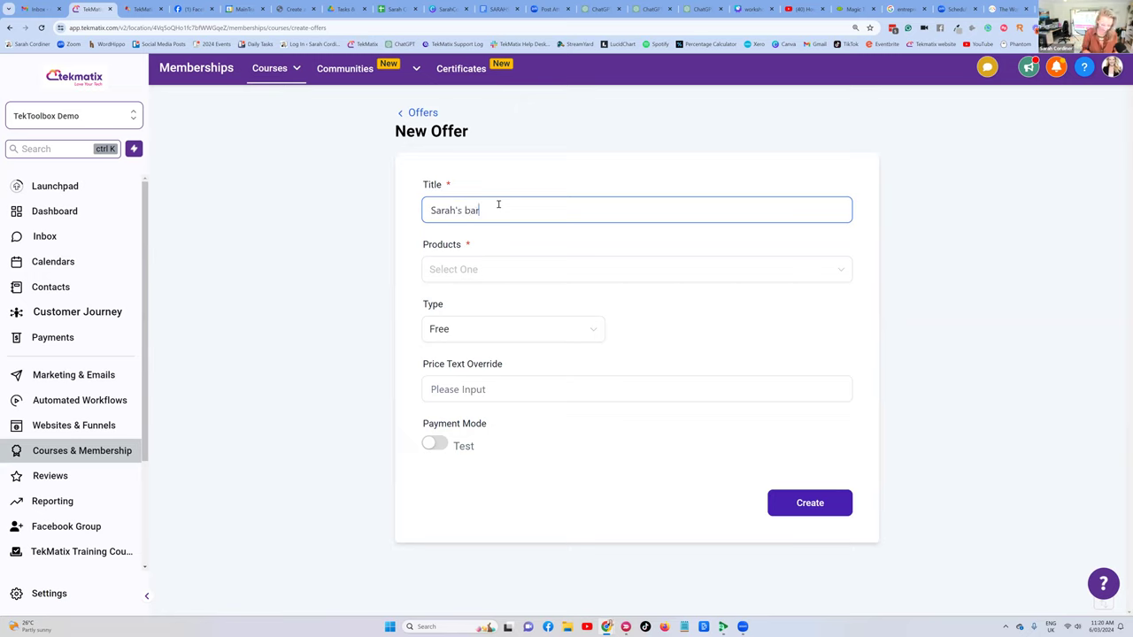
type("ista Workshop")
left_click(469, 211)
key("BackSpace")
type("B")
Add the existing Barista Course product to the new offer.
left_click(490, 270)
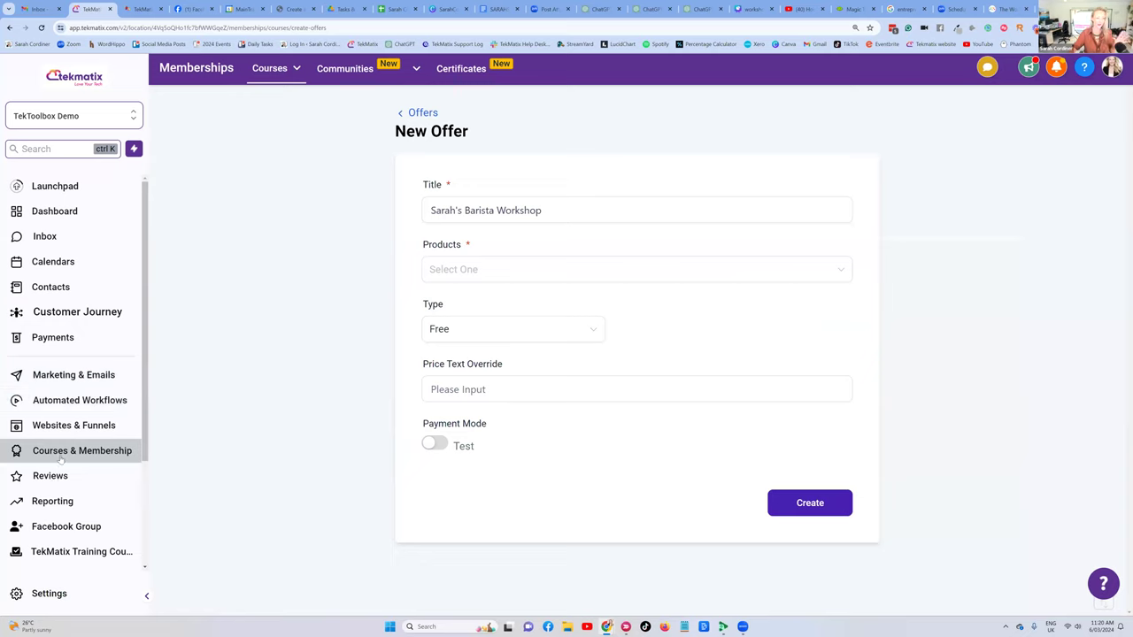
left_click(463, 275)
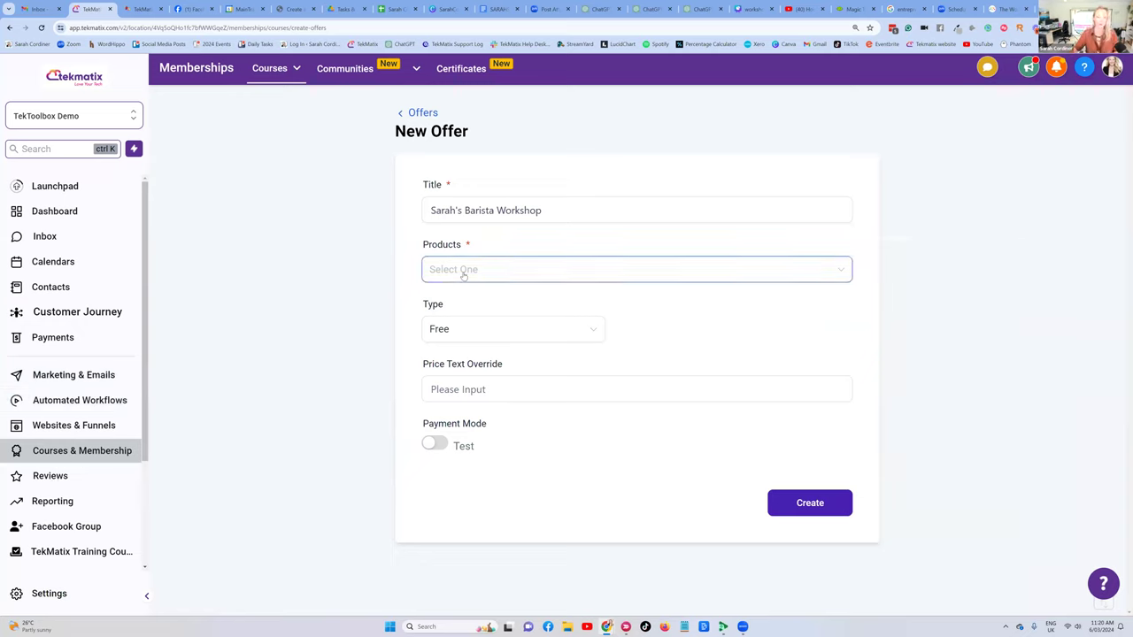
left_click(461, 268)
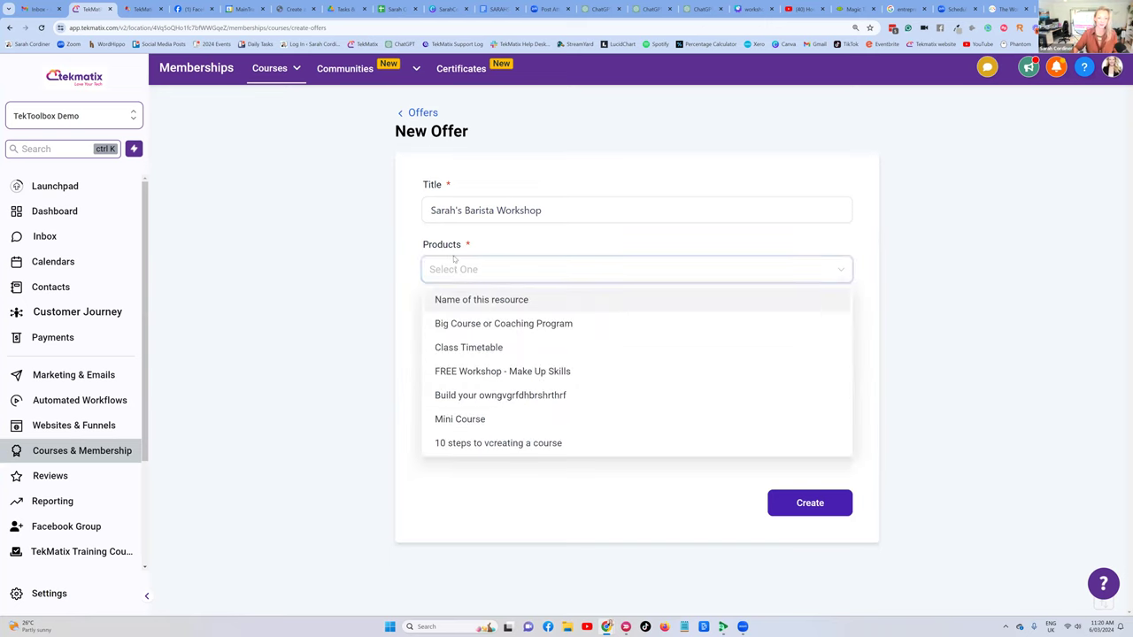
scroll(507, 301, "down", 3)
scroll(504, 319, "down", 5)
scroll(500, 370, "down", 2)
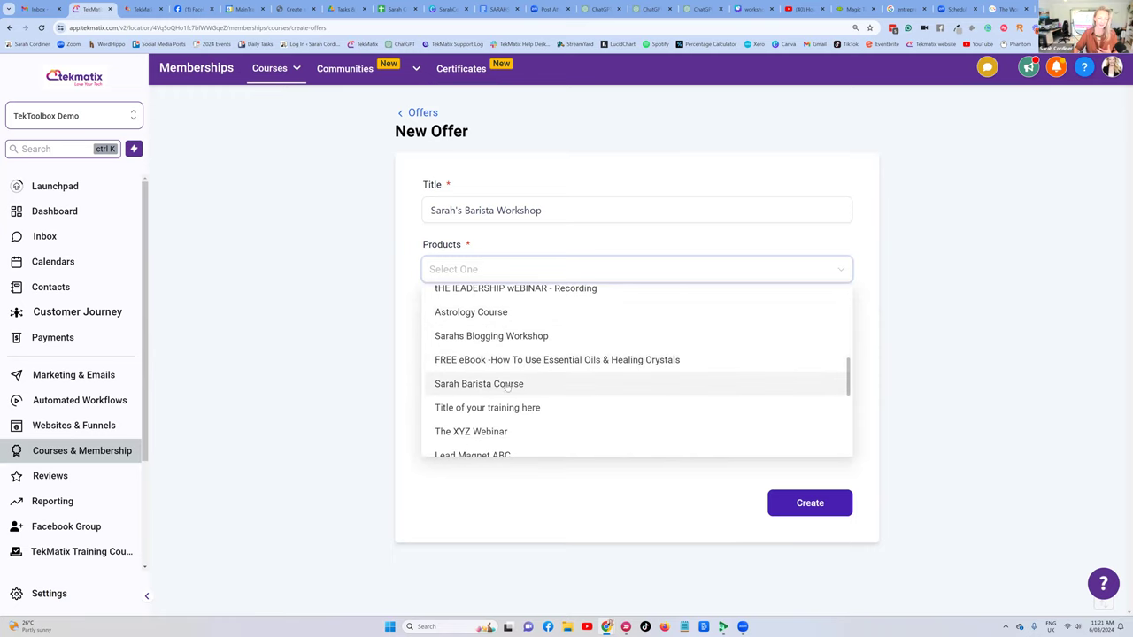
left_click(506, 385)
left_click(569, 250)
Try the Recurring pricing type with an amount of A$ 50 and look over its billing options.
left_click(475, 330)
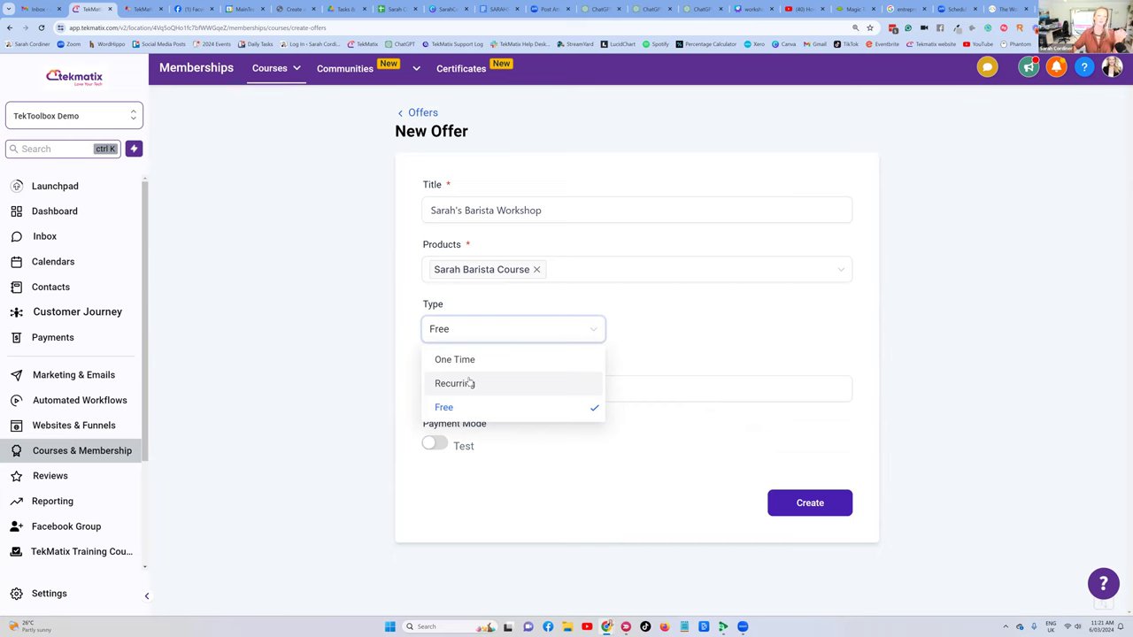
left_click(467, 384)
left_click_drag(695, 331, 640, 333)
type("50")
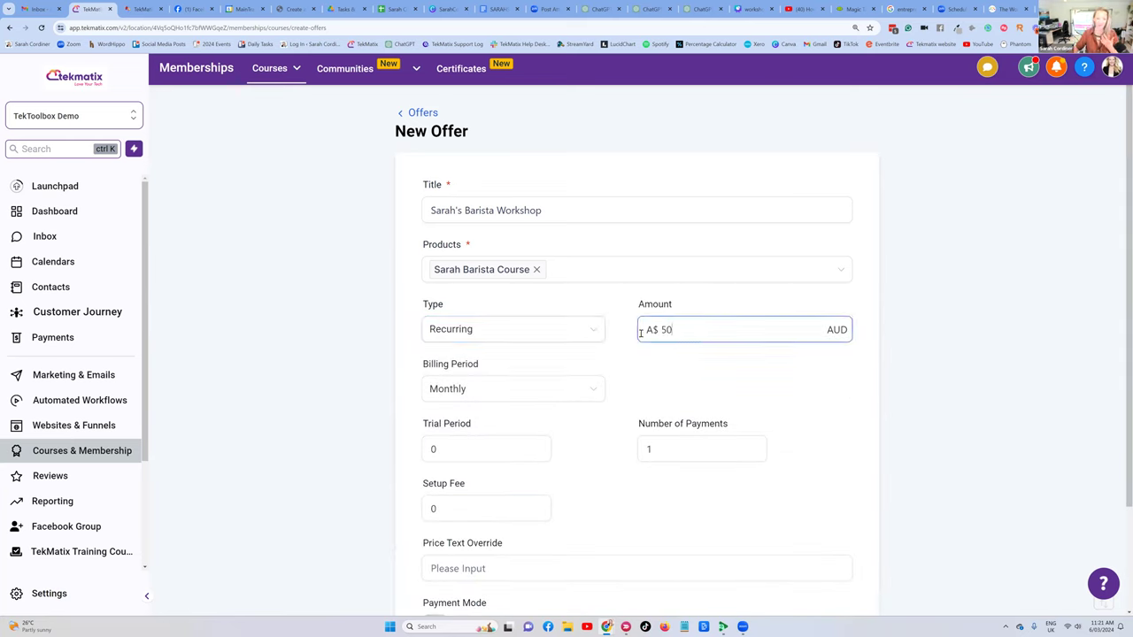
left_click(678, 384)
scroll(628, 393, "down", 2)
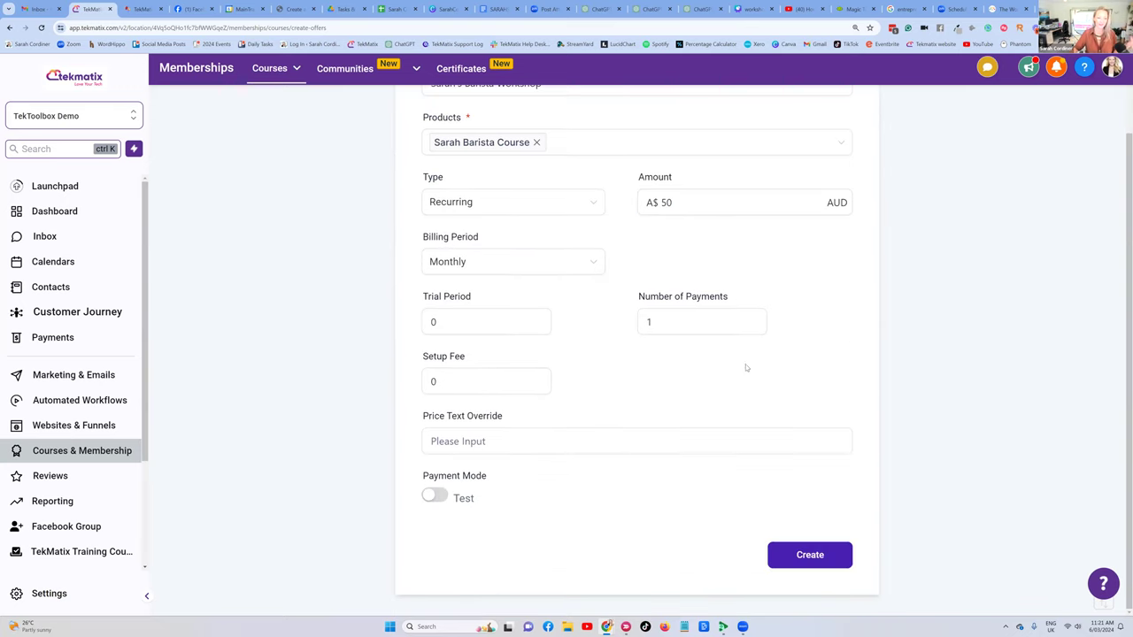
scroll(745, 363, "up", 1)
scroll(670, 299, "up", 1)
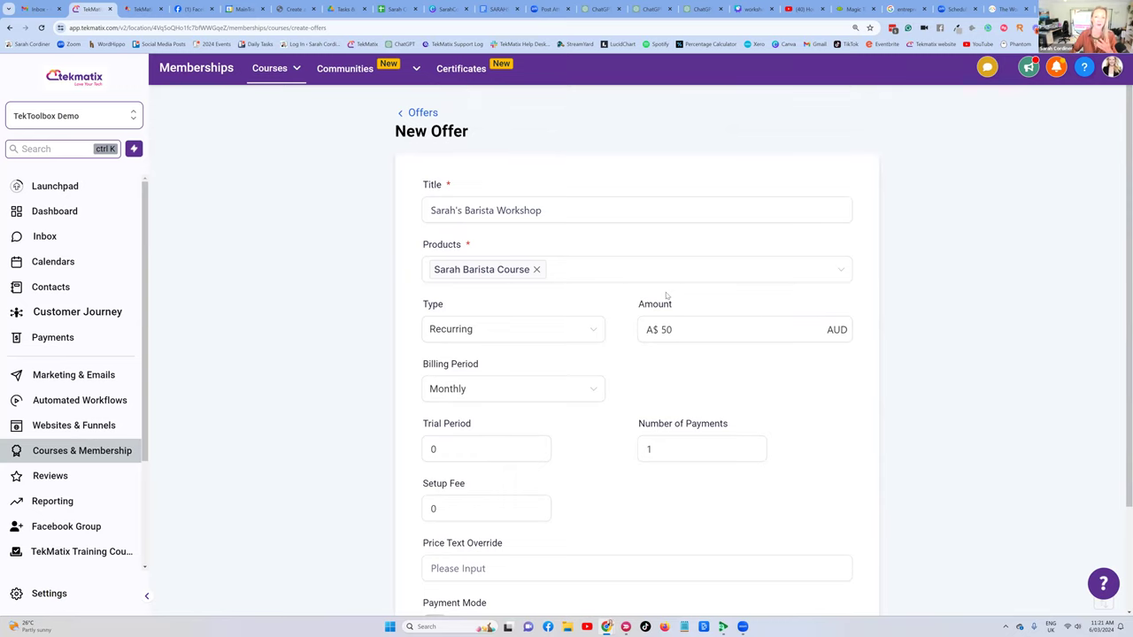
scroll(645, 281, "down", 1)
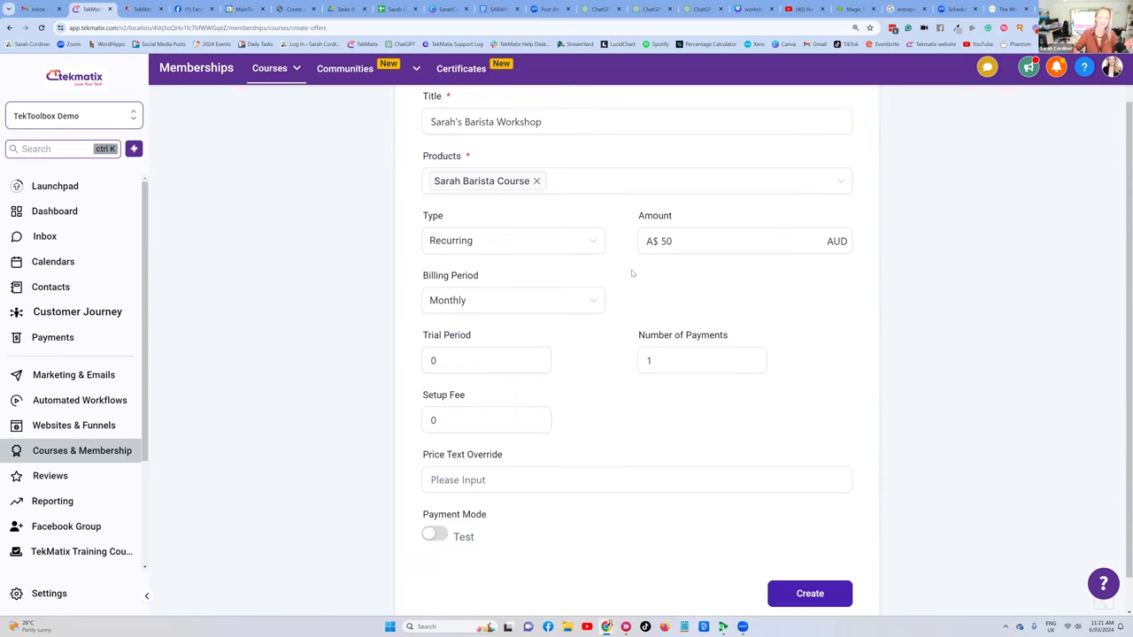
scroll(700, 278, "up", 1)
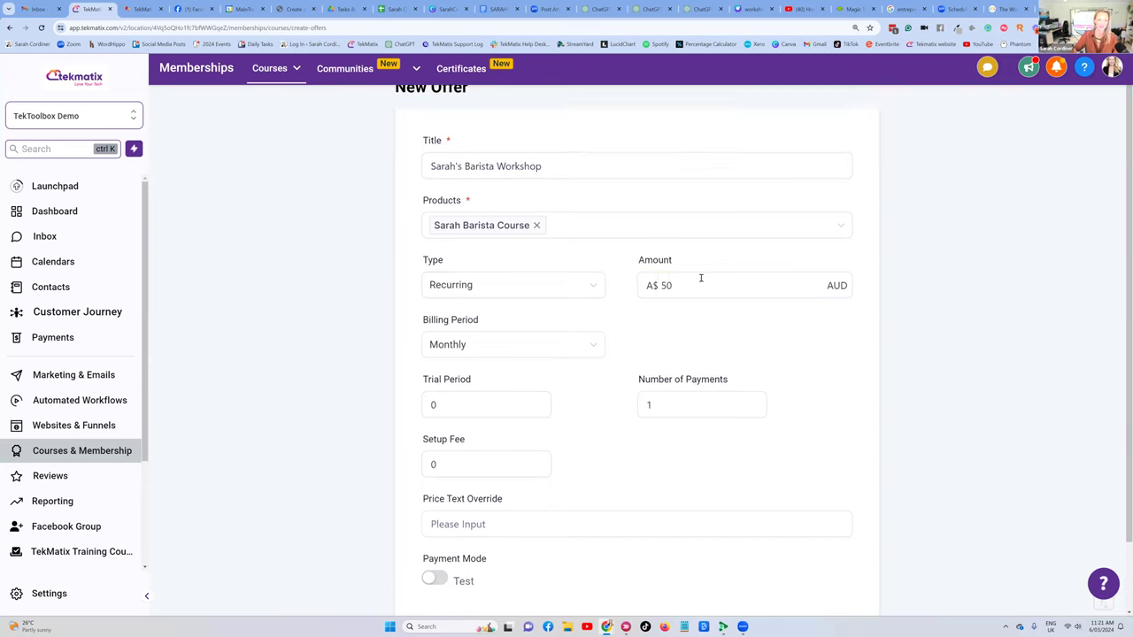
Set the offer's pricing type to One Time with an amount of A$ 250 and create the offer.
left_click(502, 290)
left_click(455, 315)
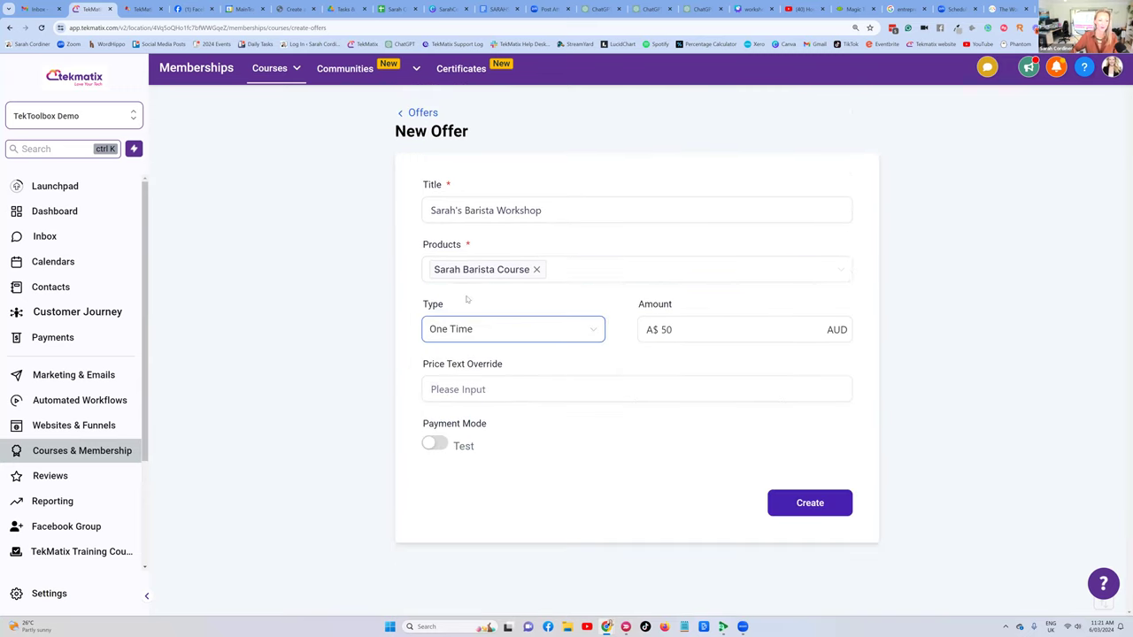
left_click(663, 332)
double_click(663, 331)
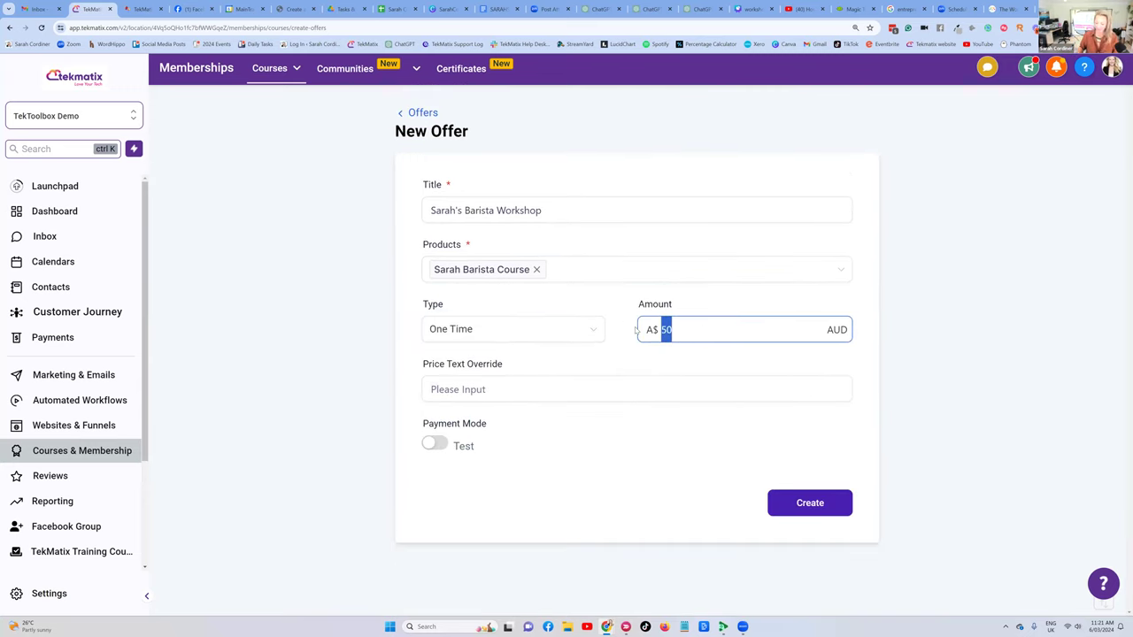
type("25")
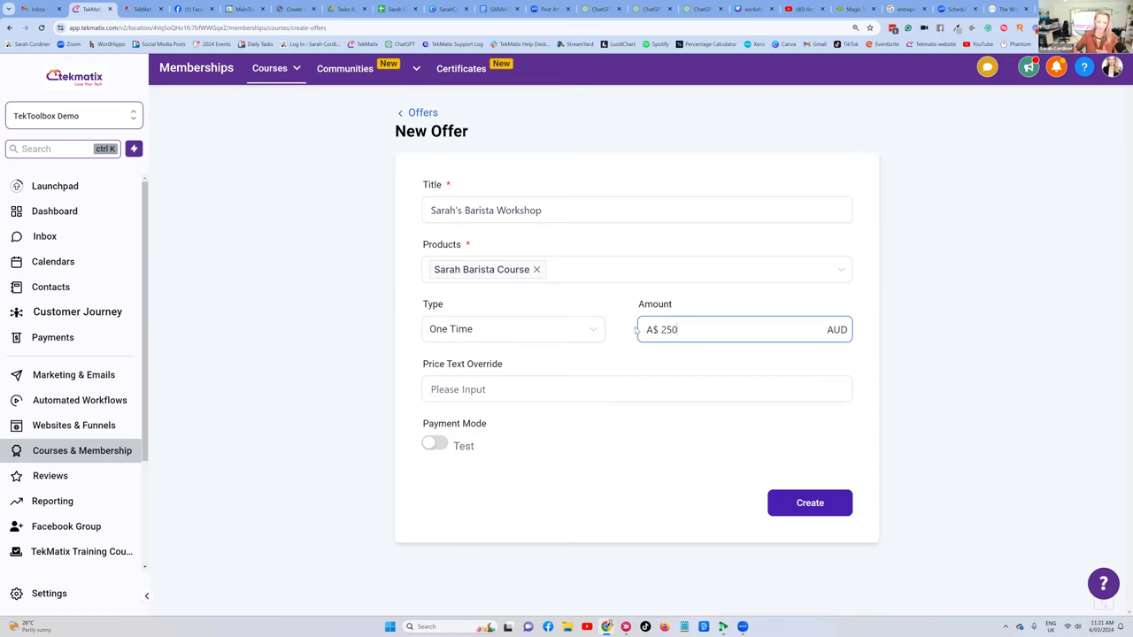
left_click(627, 311)
left_click(760, 333)
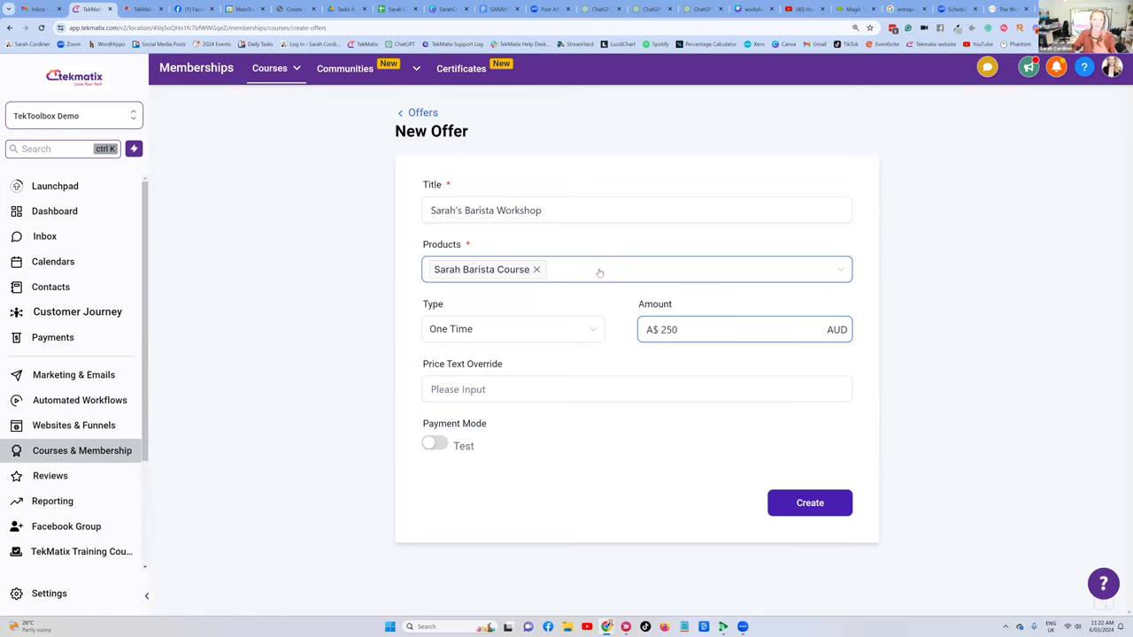
left_click(824, 503)
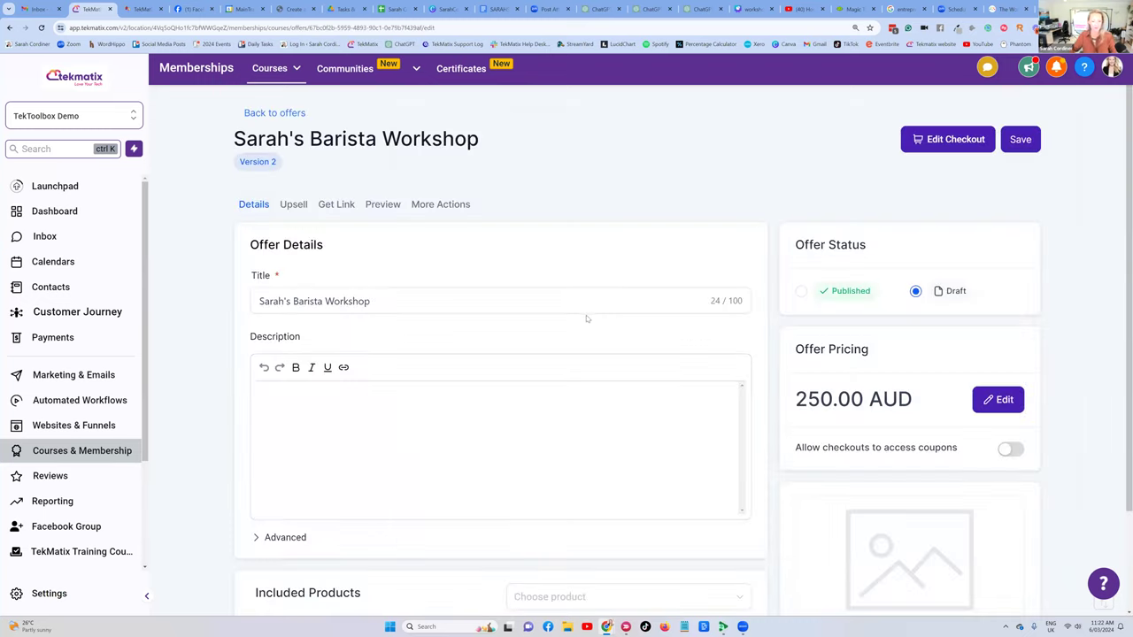
Set the offer status to Published and upload the Clarify Your Plan picture from Downloads as the offer image.
left_click(566, 305)
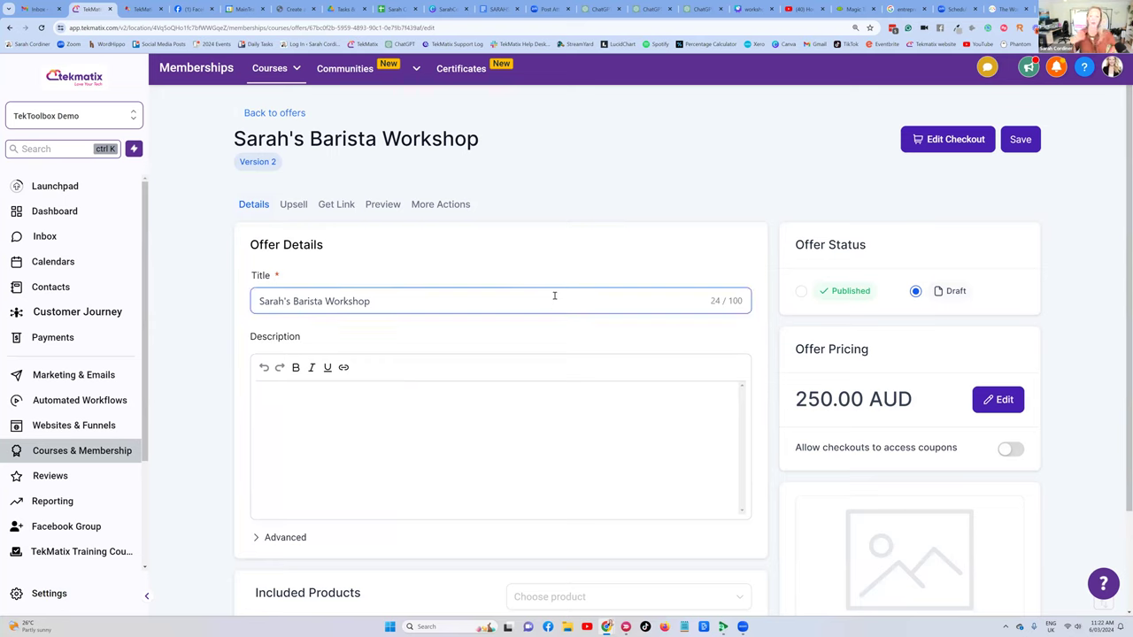
left_click(801, 291)
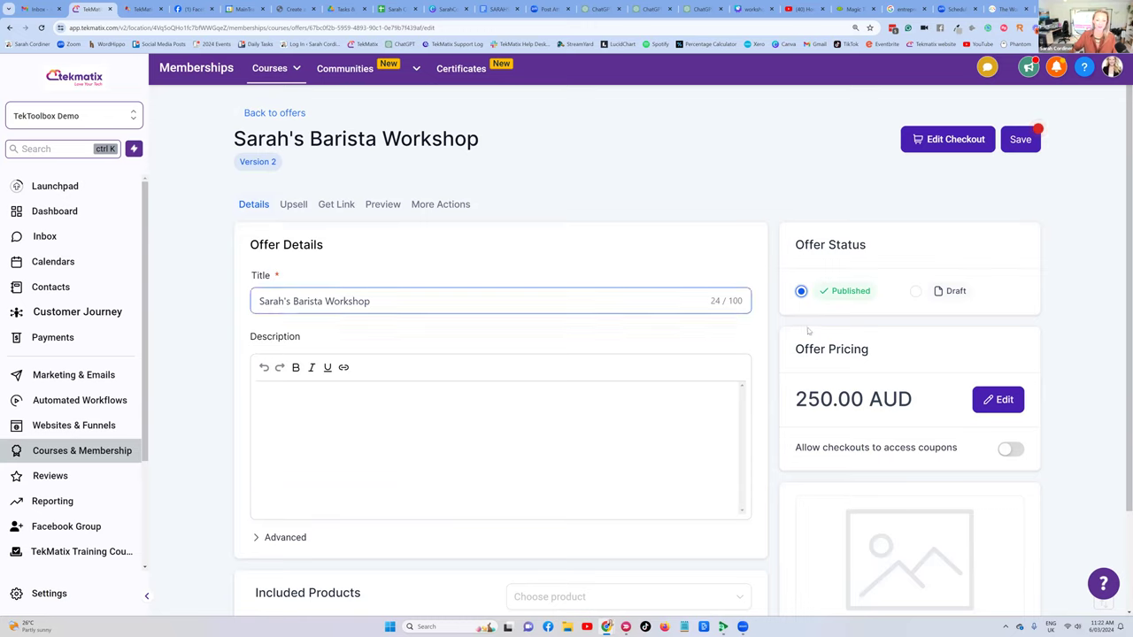
scroll(808, 336, "down", 2)
left_click(839, 549)
left_click(611, 345)
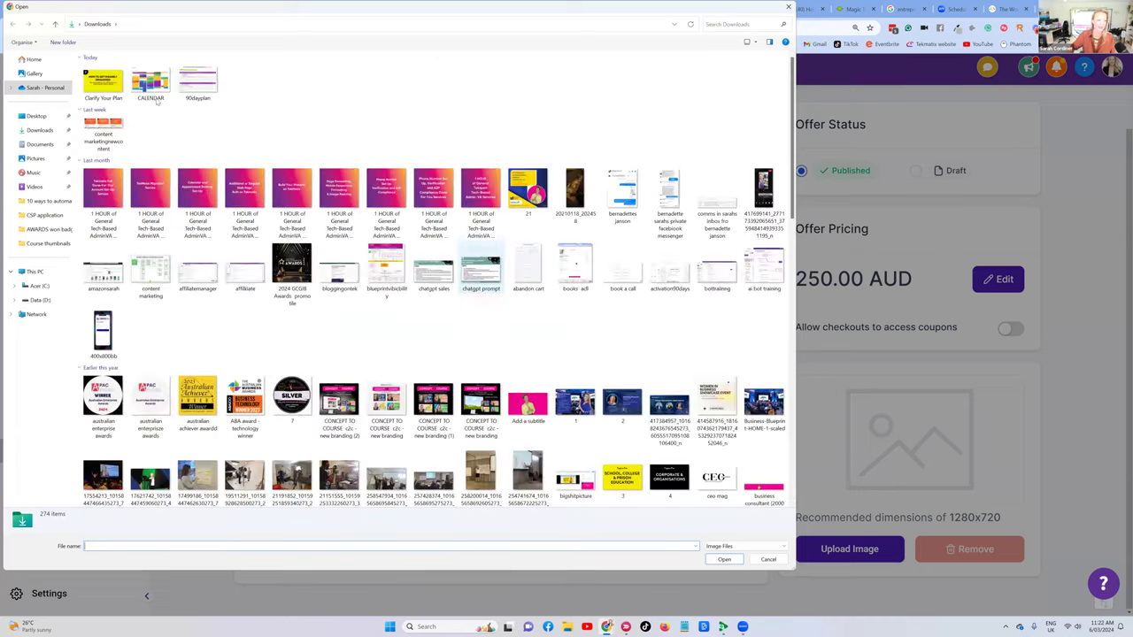
double_click(103, 84)
left_click(697, 425)
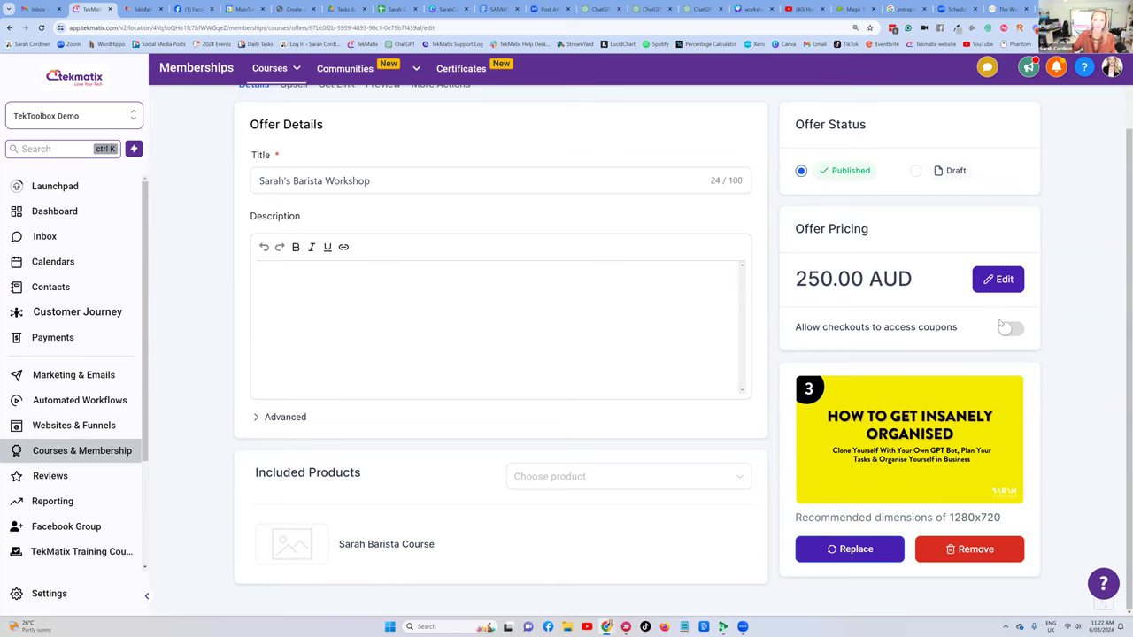
Allow checkouts to access coupons for this offer.
scroll(969, 307, "up", 2)
scroll(956, 336, "down", 2)
scroll(935, 375, "up", 1)
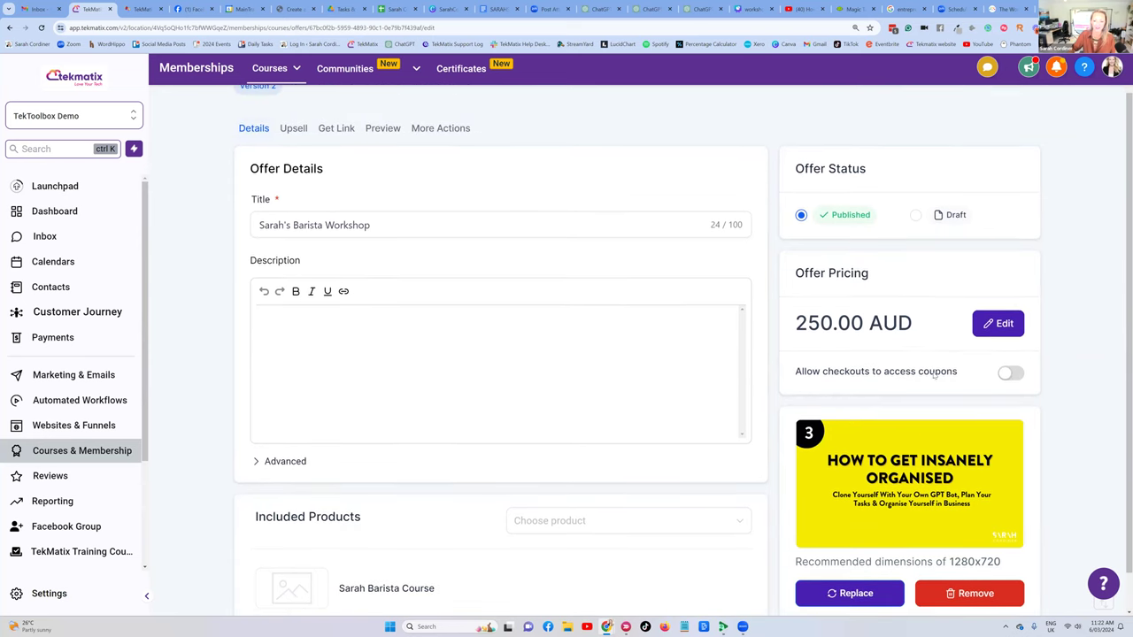
left_click(1009, 373)
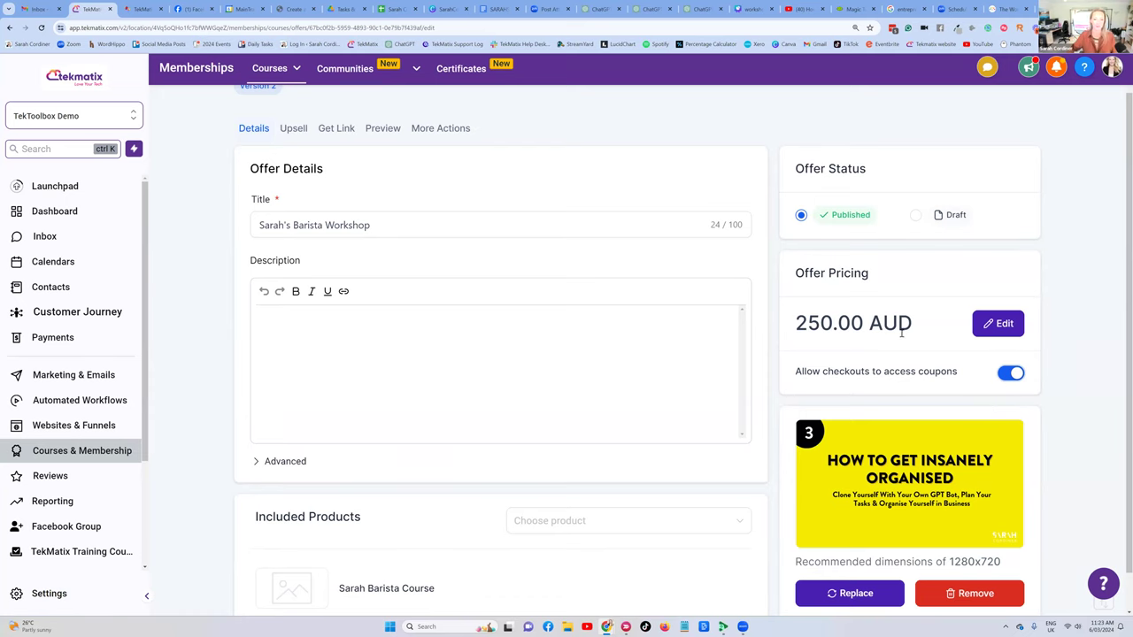
Write a one-sentence offer description promising lifetime access to the trainer's barista course.
scroll(891, 300, "down", 1)
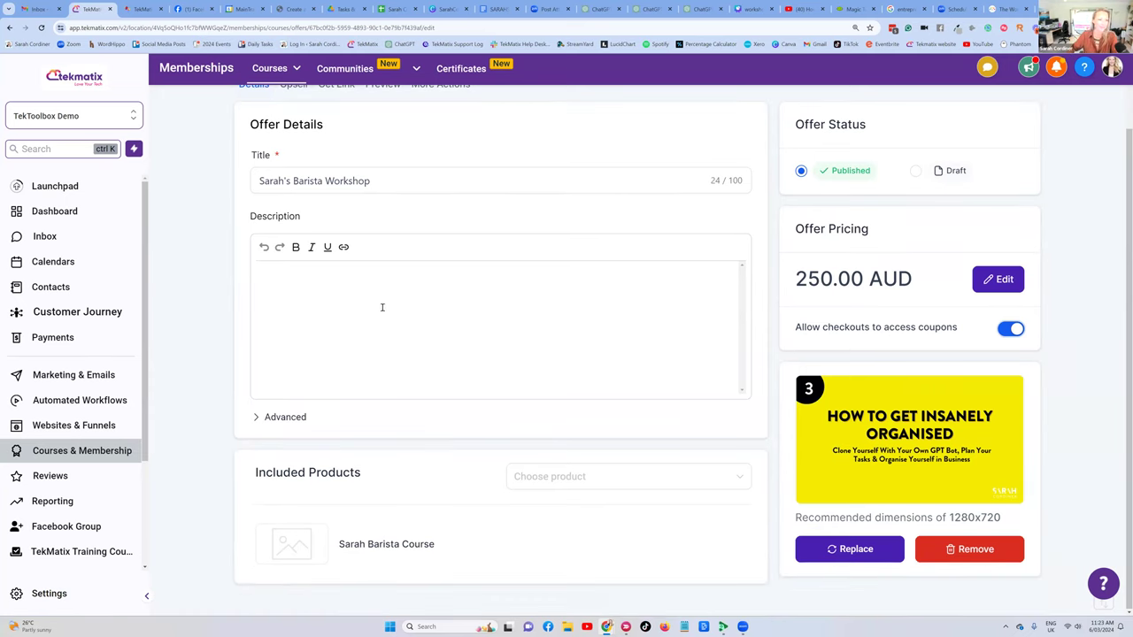
scroll(299, 306, "up", 2)
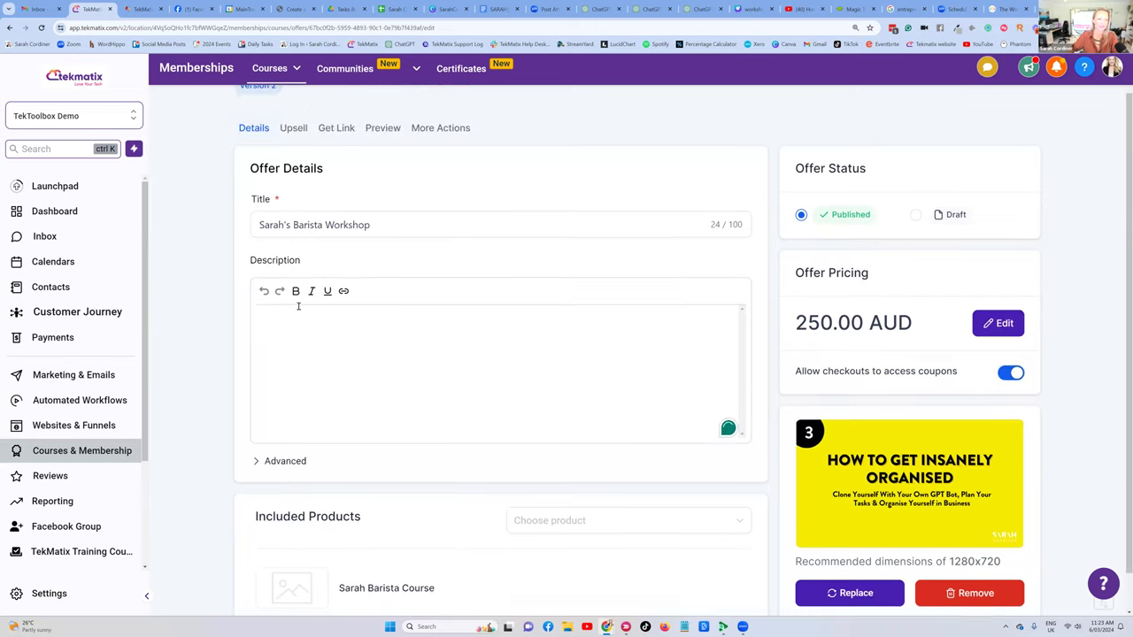
left_click(325, 396)
type("Lifeti")
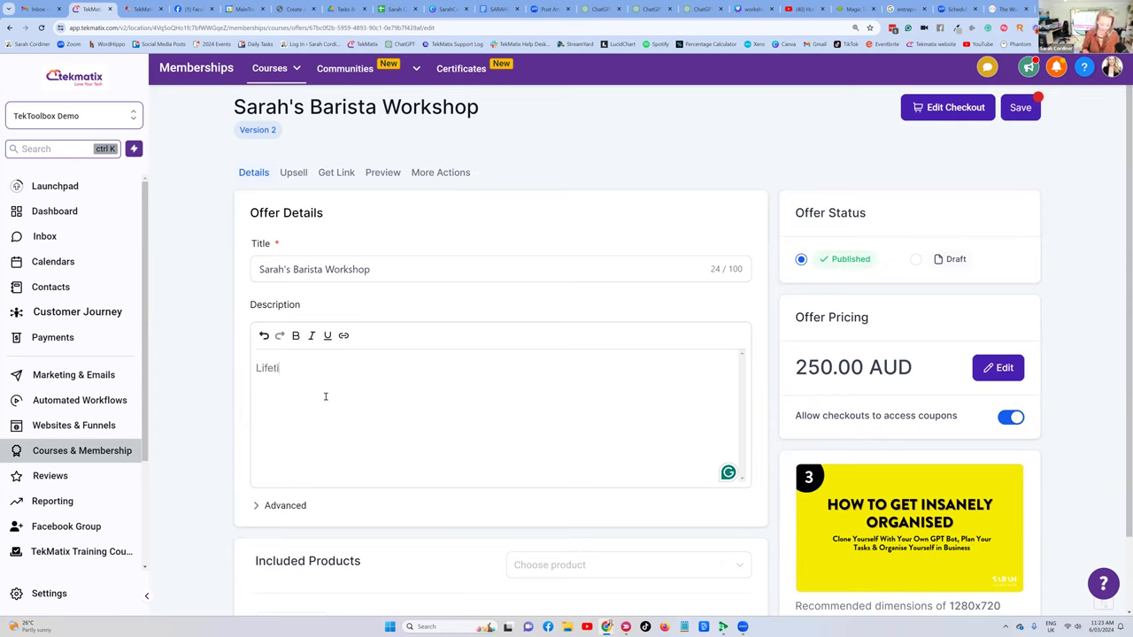
type("me access to")
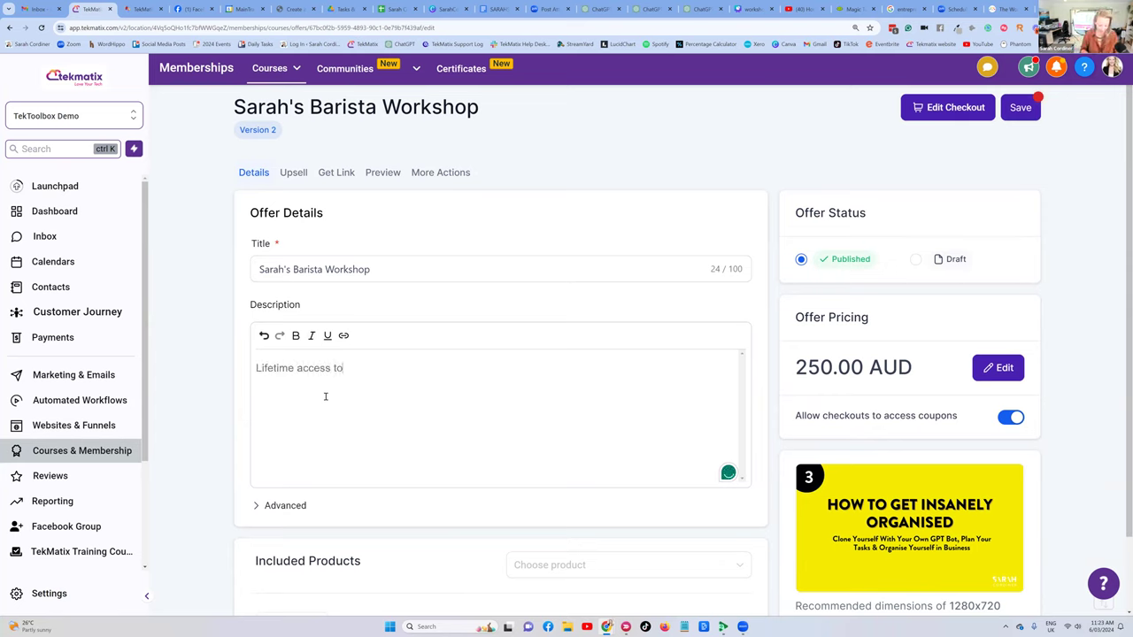
type(" sarah baris")
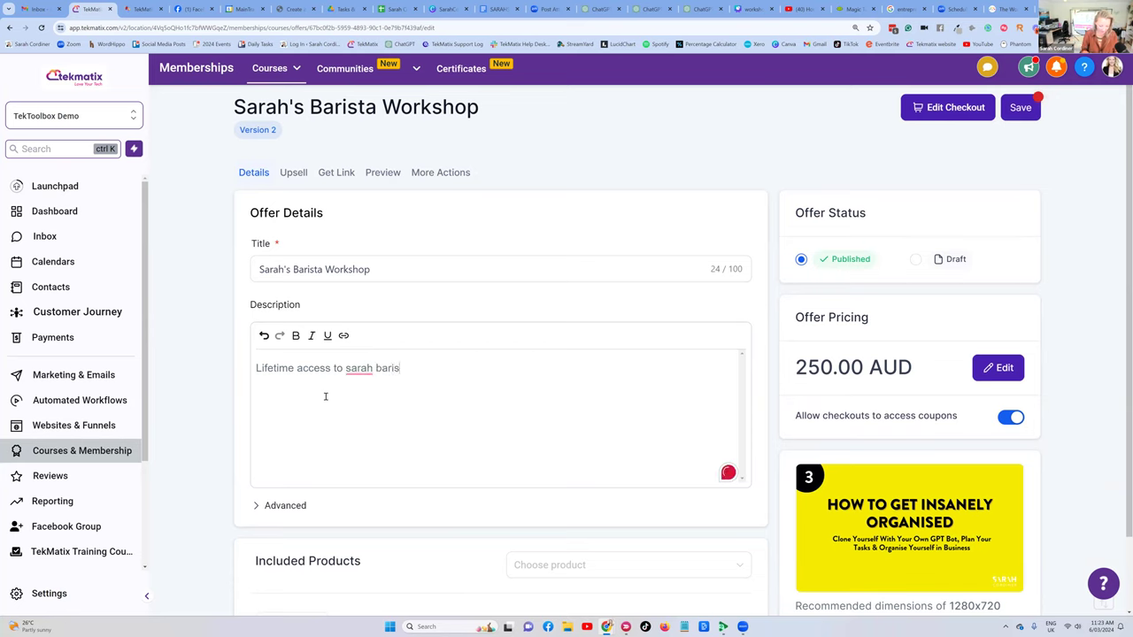
type("ta course.")
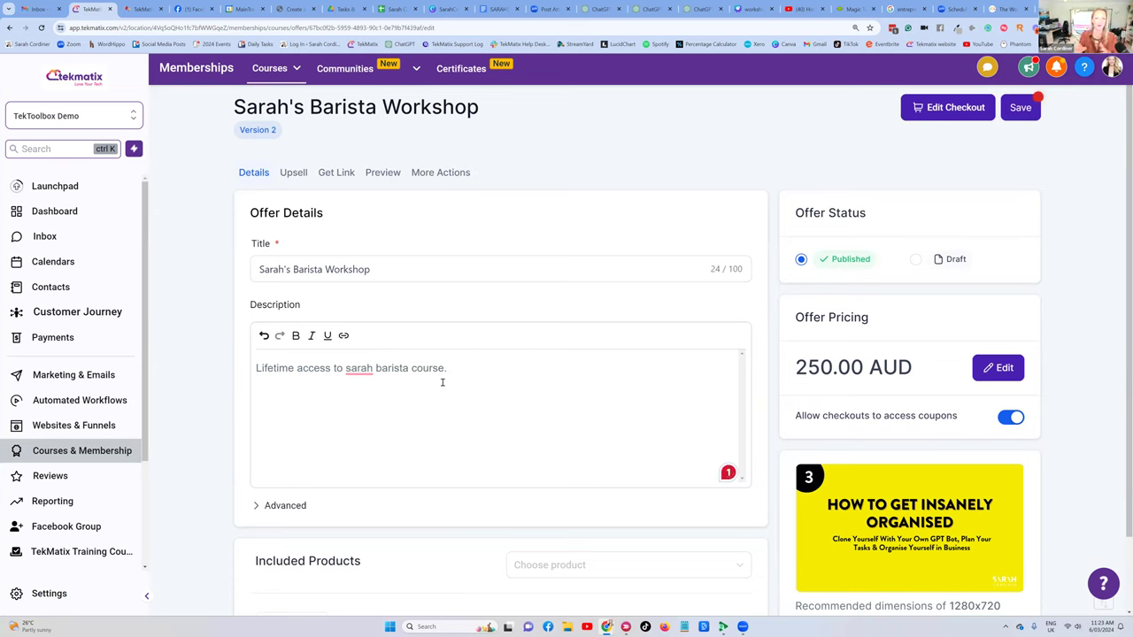
scroll(398, 411, "down", 2)
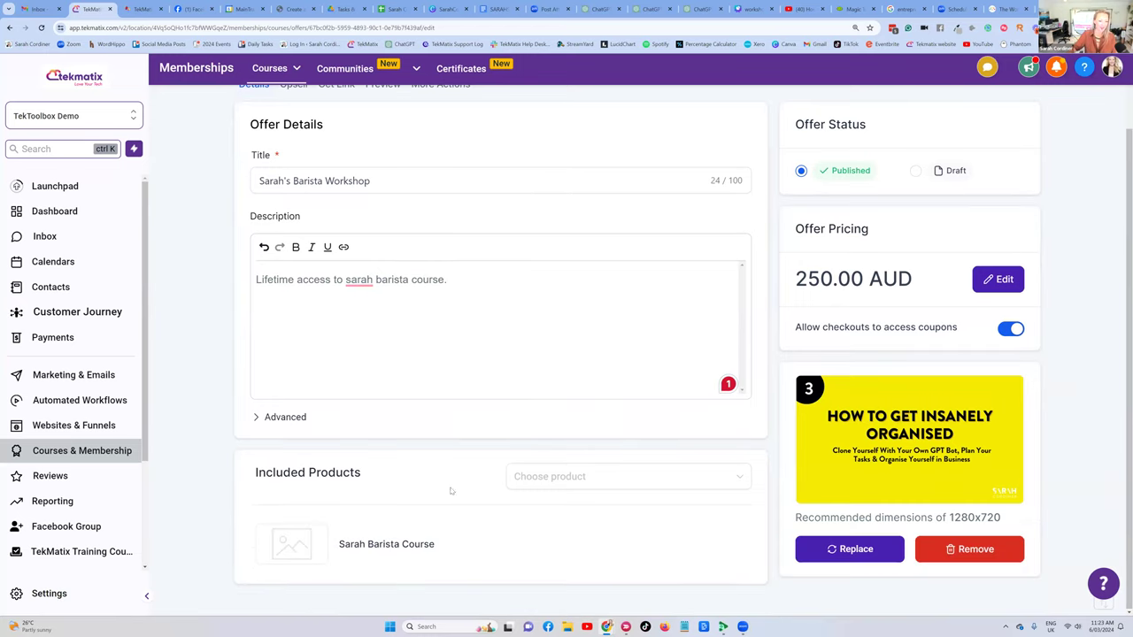
left_click(553, 478)
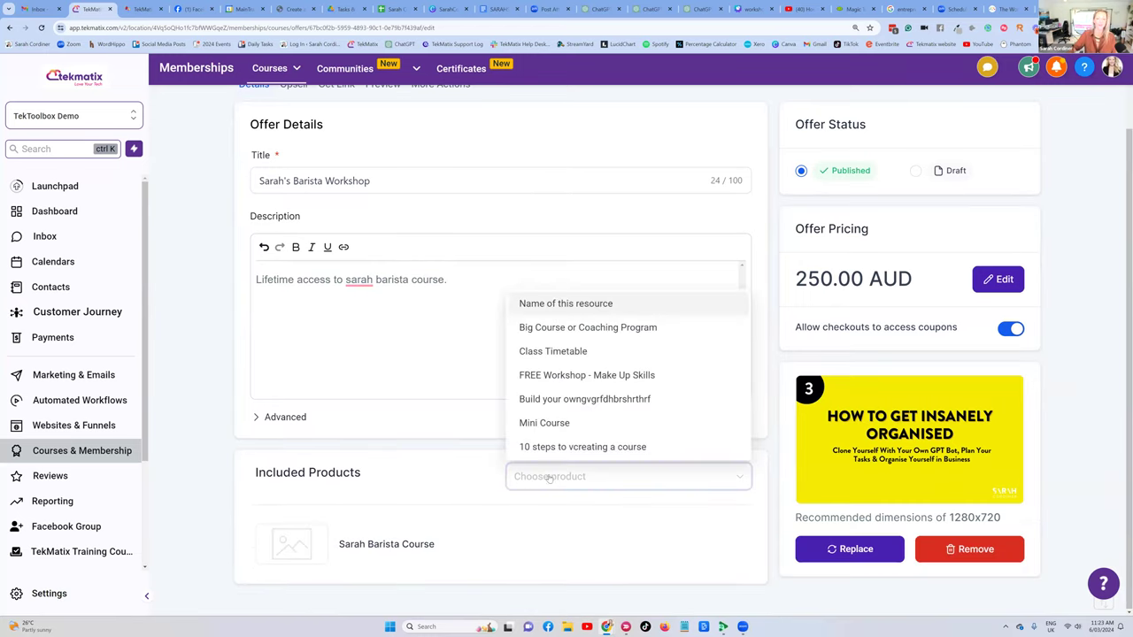
left_click(401, 452)
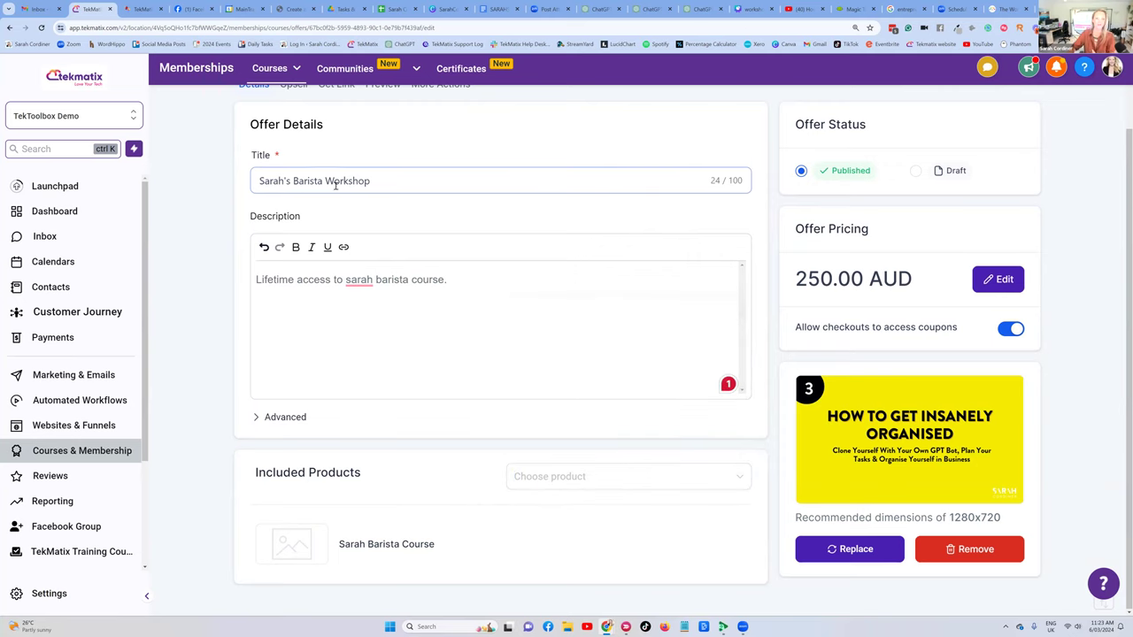
left_click(525, 480)
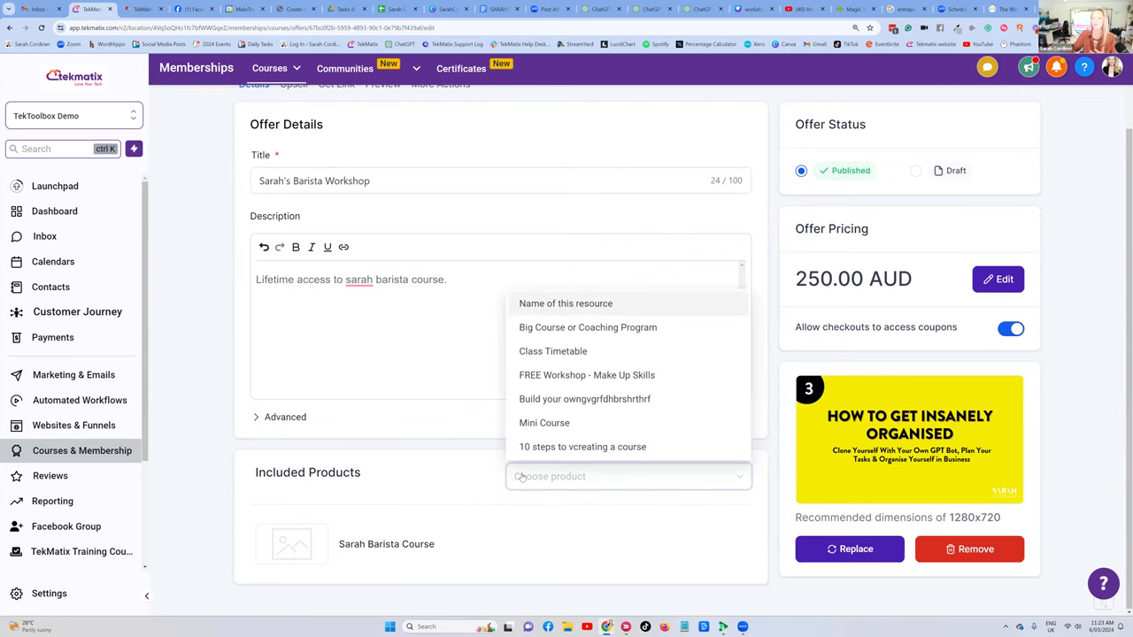
scroll(571, 407, "down", 3)
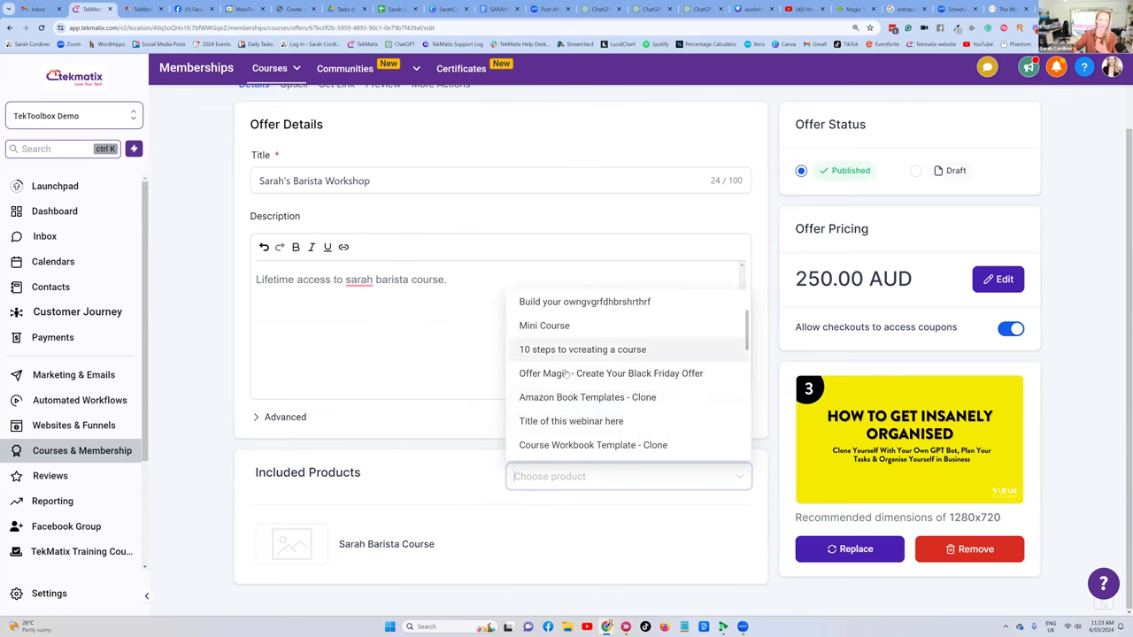
left_click(571, 372)
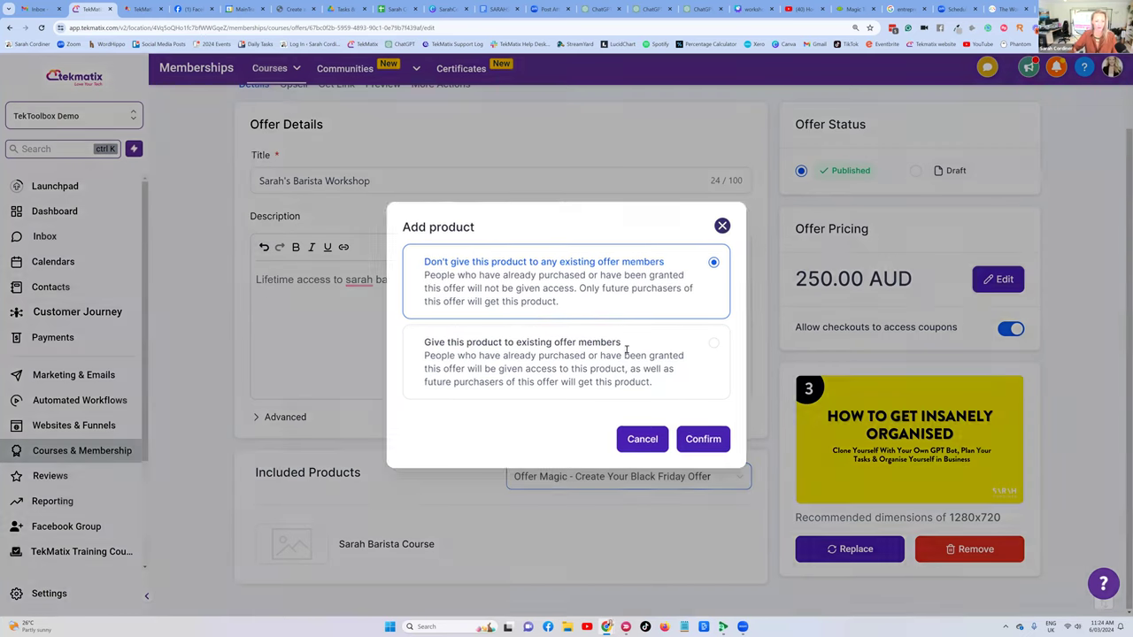
left_click(782, 484)
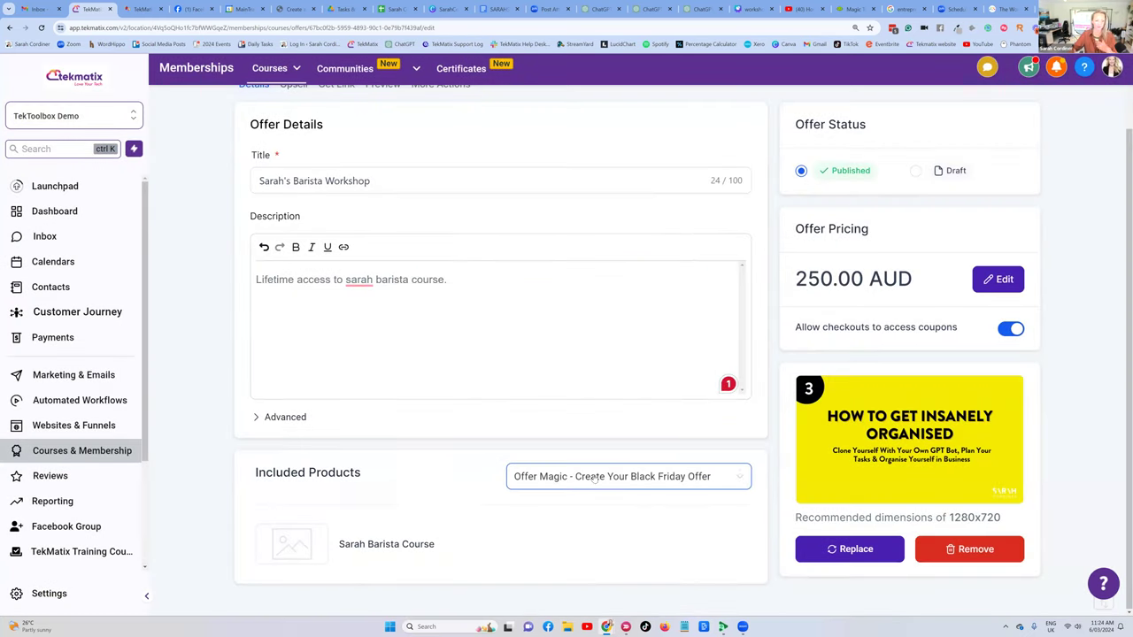
Save the workshop offer and open its checkout page for editing.
scroll(929, 265, "up", 3)
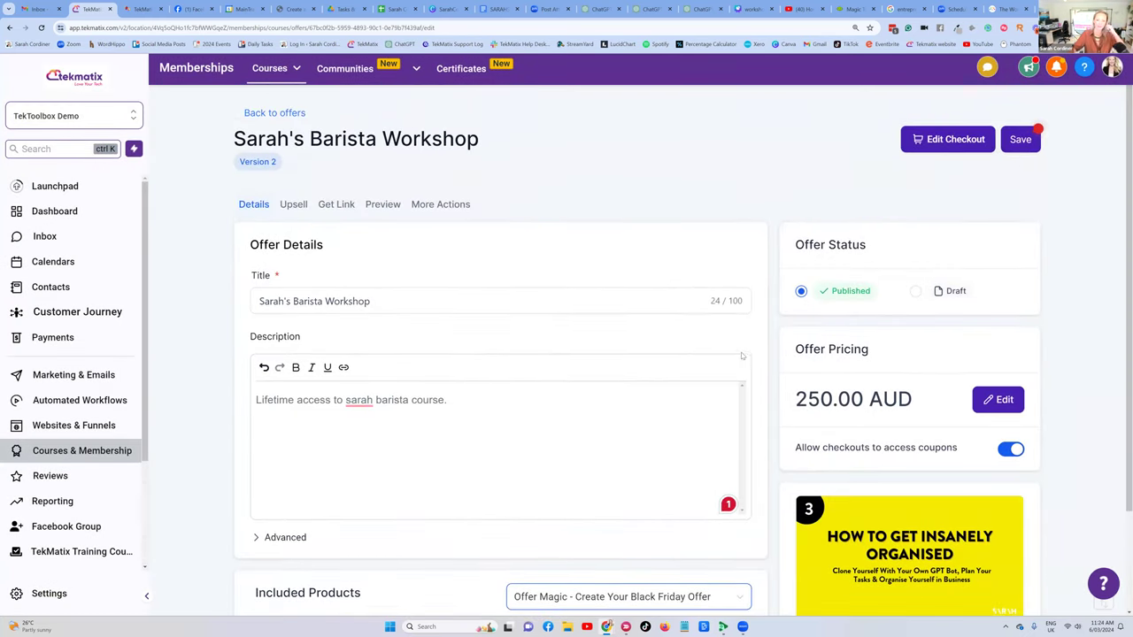
left_click(1017, 141)
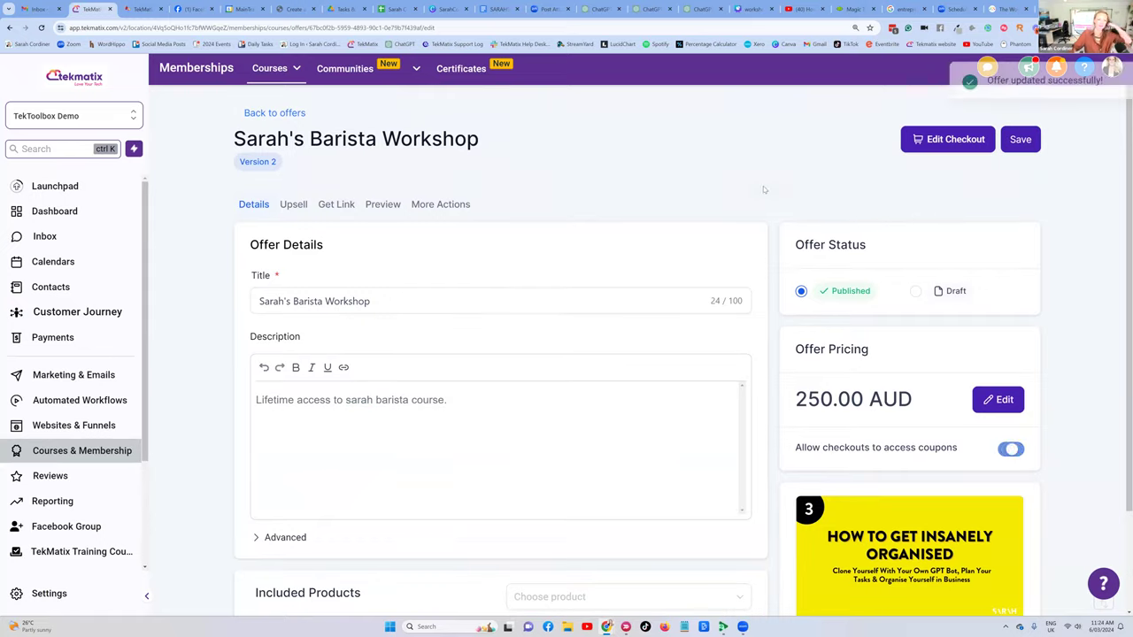
left_click(948, 140)
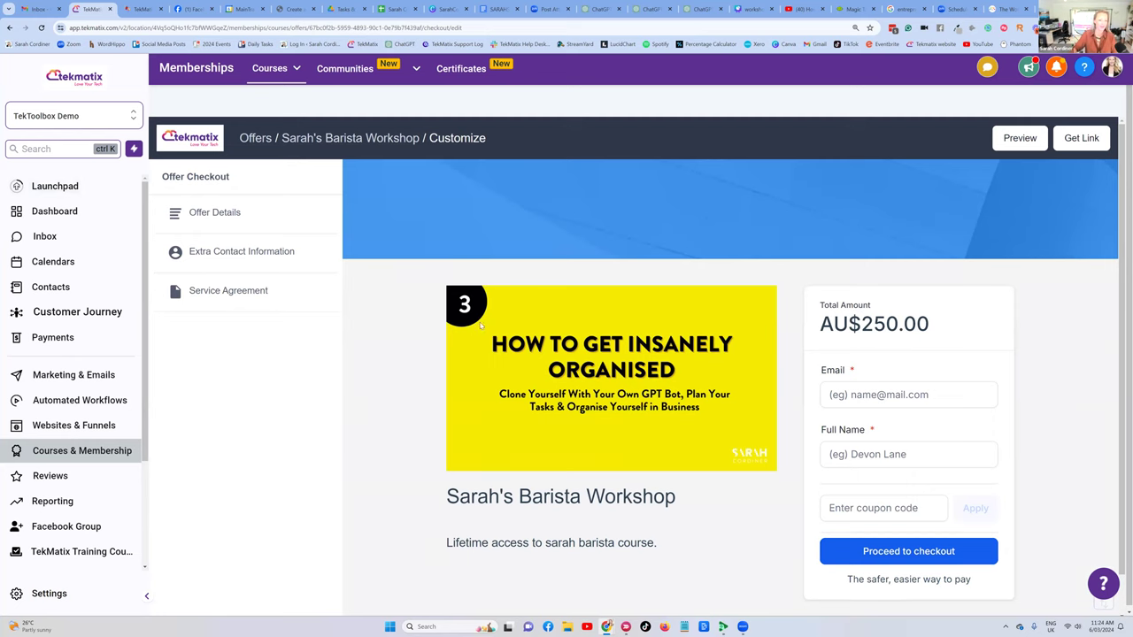
scroll(478, 296, "down", 2)
scroll(643, 227, "up", 2)
Disable the banner in the checkout's offer details and save the change.
left_click(213, 216)
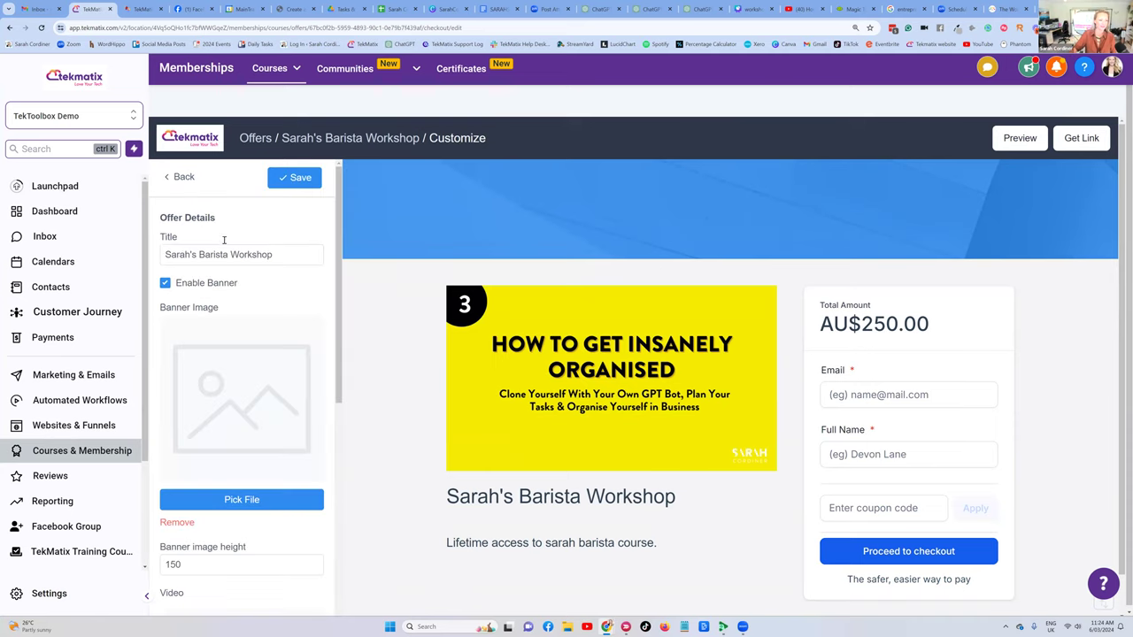
left_click(165, 284)
left_click(301, 178)
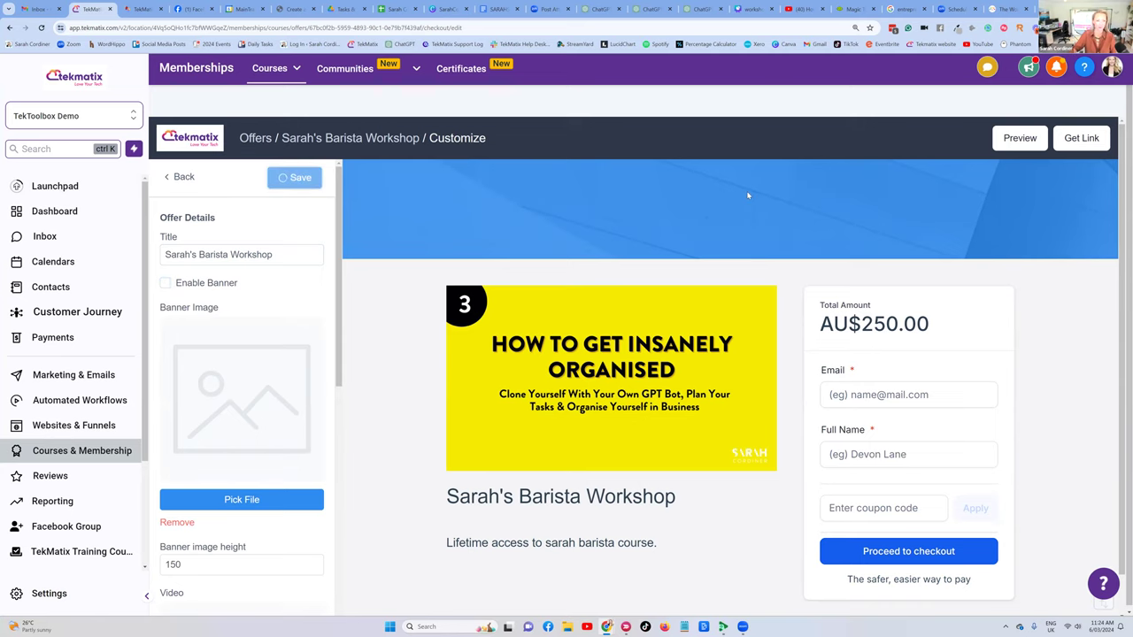
Set the checkout's service agreement to Required with the standard terms and conditions text.
scroll(248, 270, "down", 5)
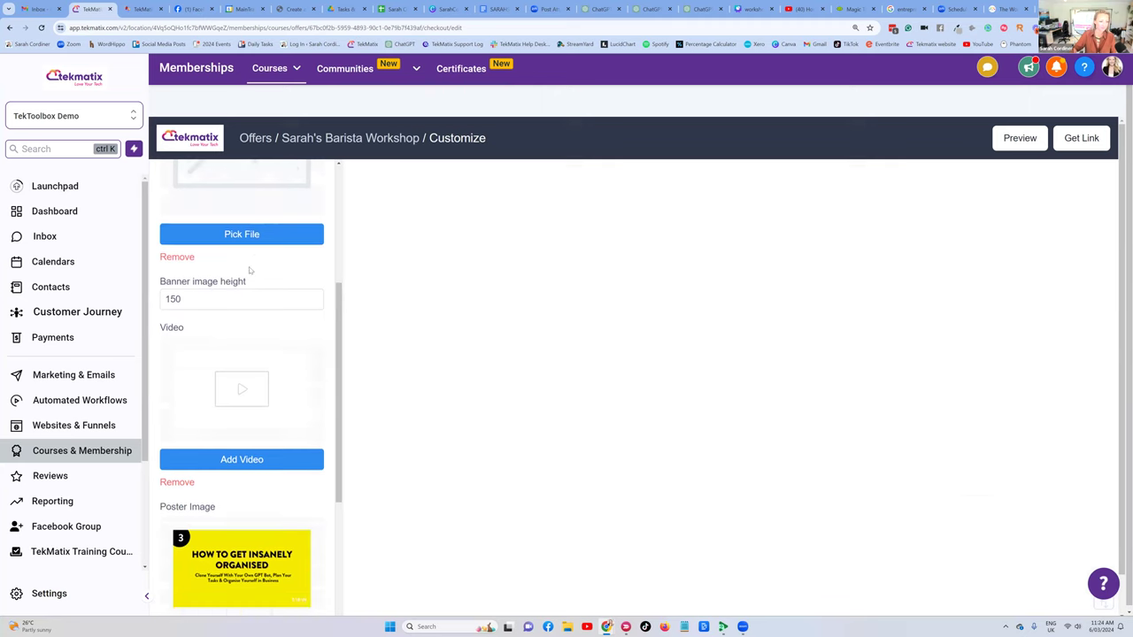
scroll(248, 270, "up", 6)
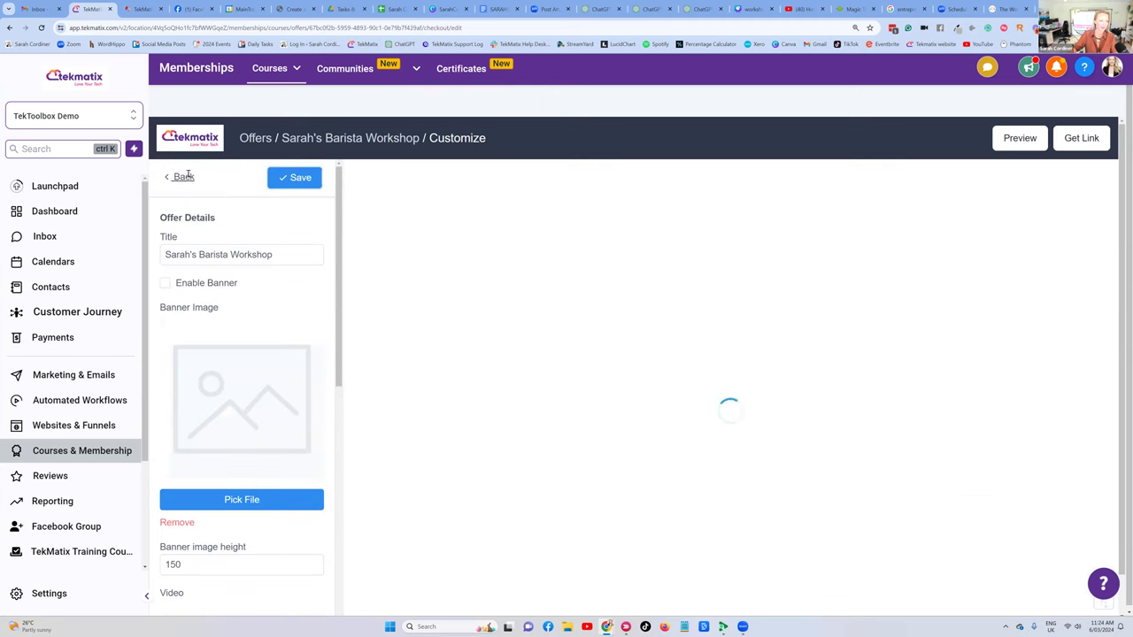
left_click(182, 176)
left_click(222, 290)
left_click(167, 277)
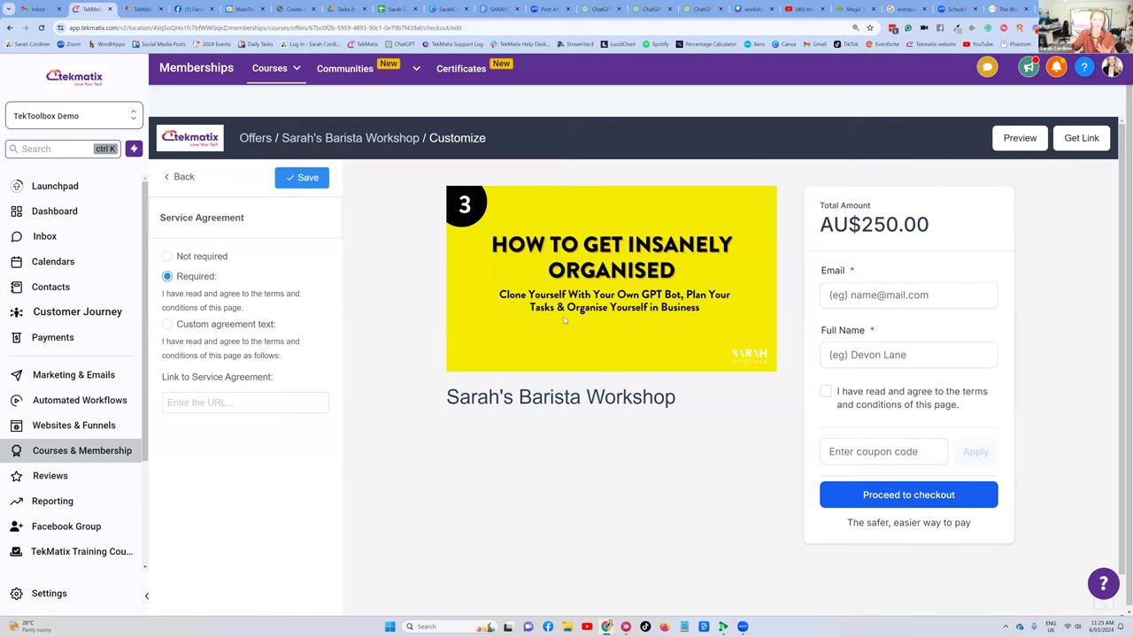
Copy the offer's checkout link and open it in a new browser tab to check the live page and its web address.
left_click(1085, 142)
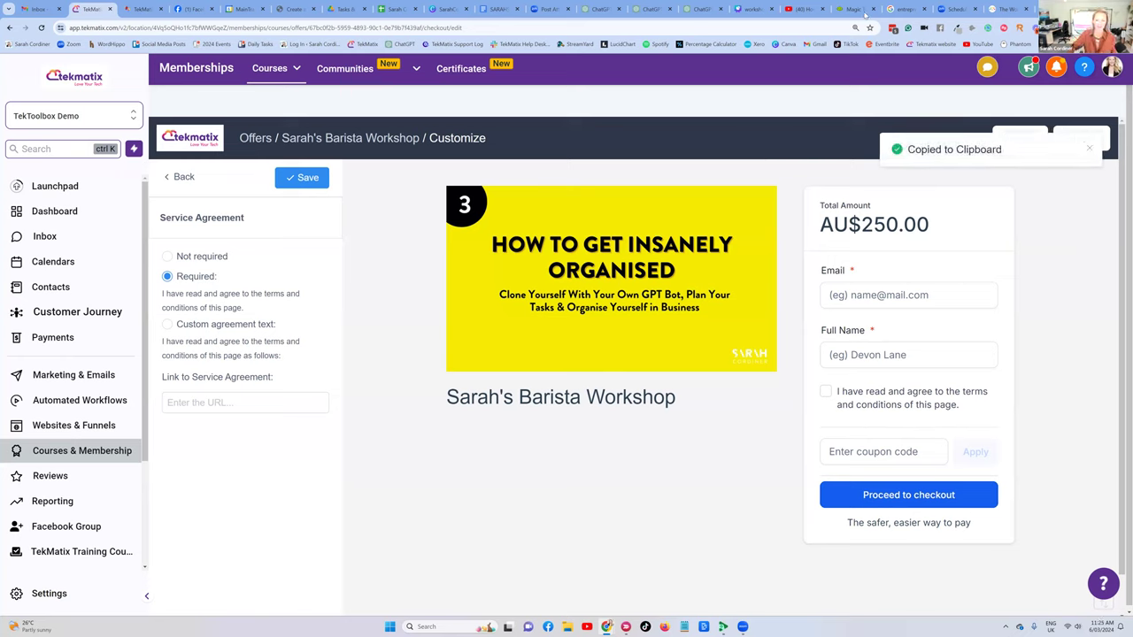
key("ctrl+t")
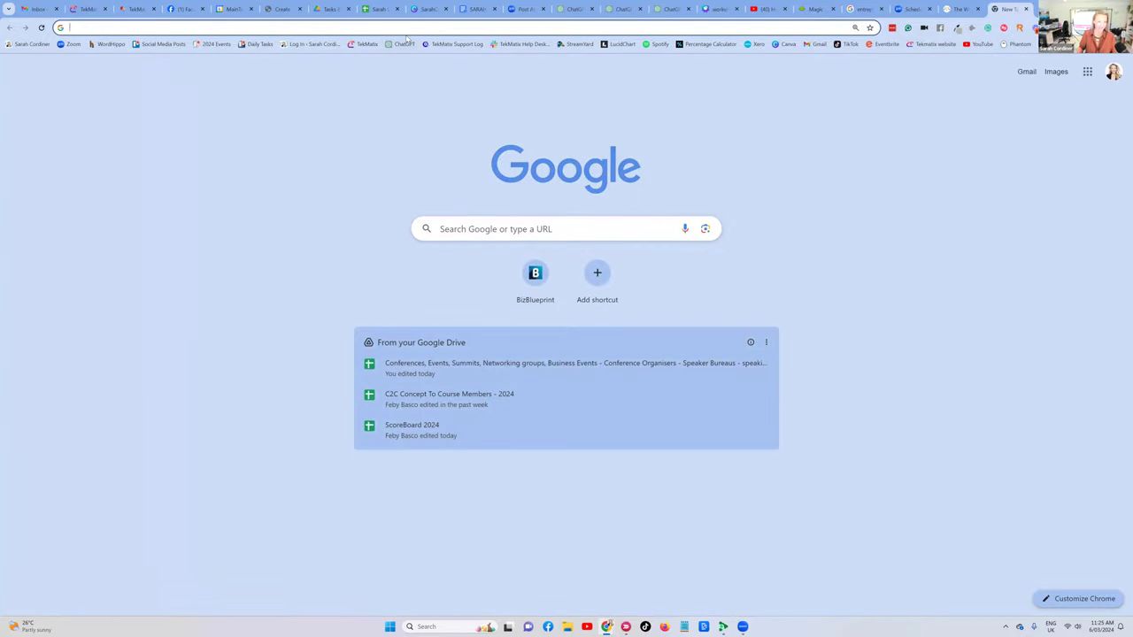
key("ctrl+v")
key("Return")
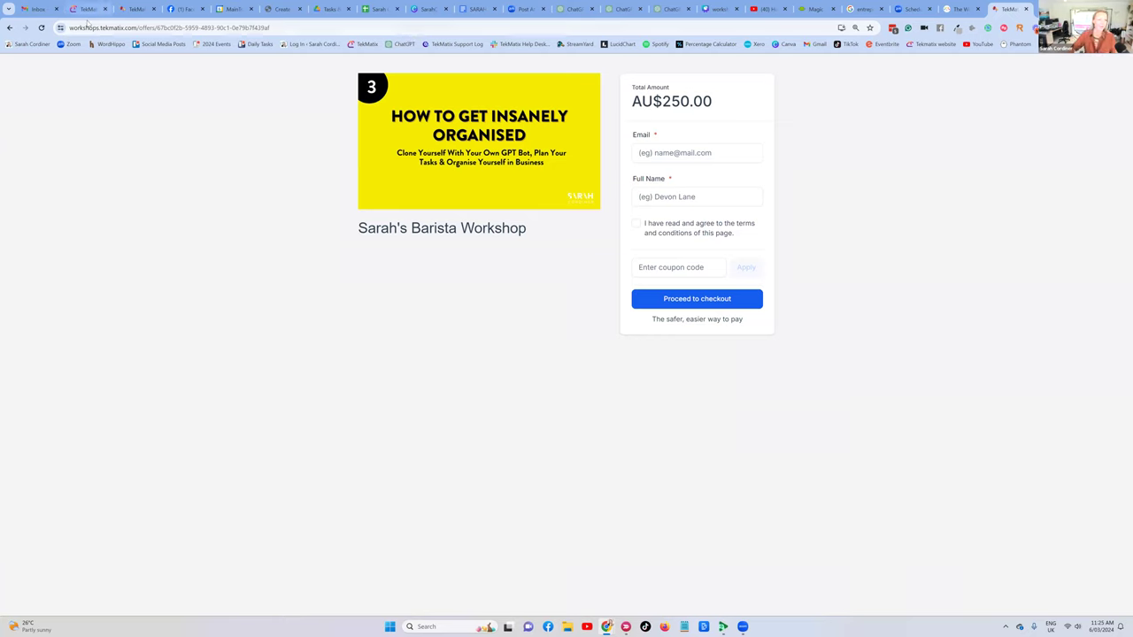
key("ctrl+2")
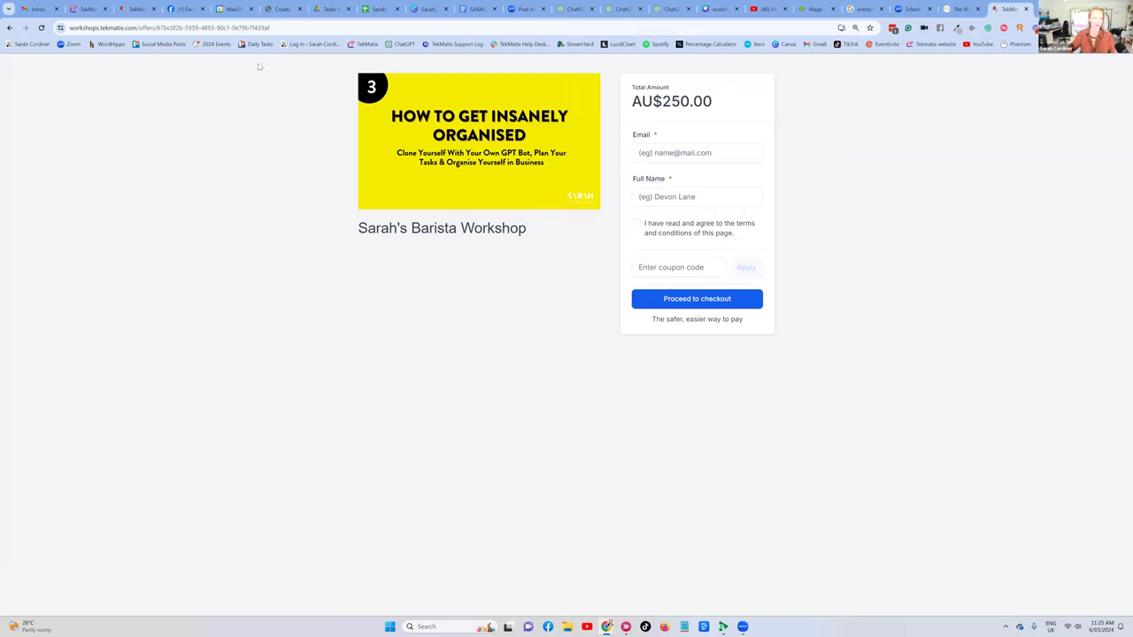
left_click(1009, 9)
left_click(275, 26)
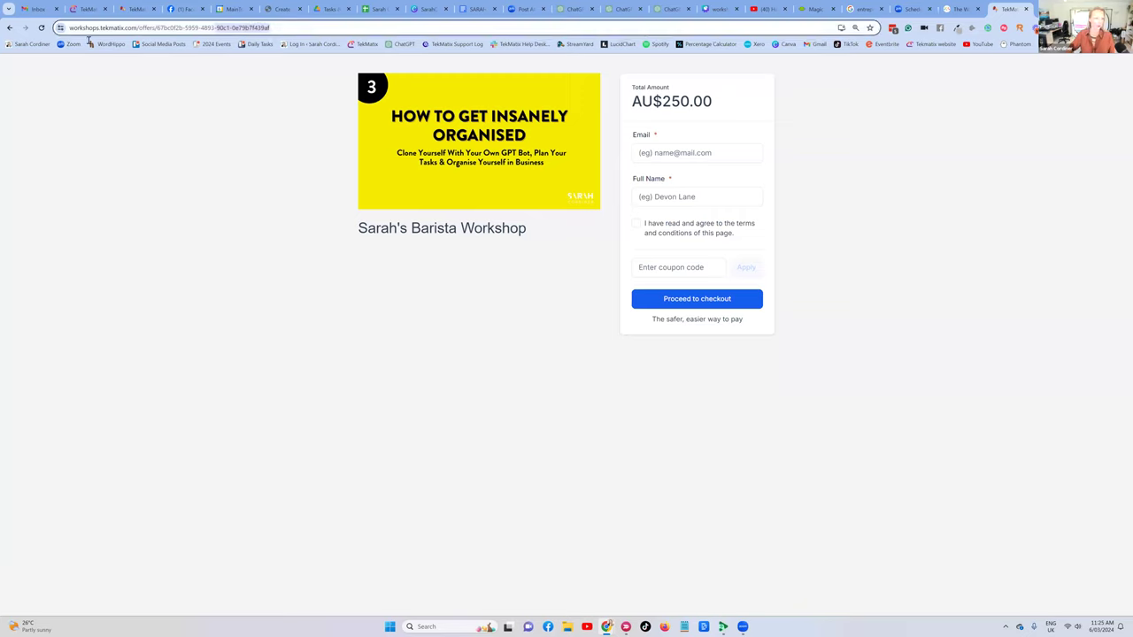
left_click(184, 148)
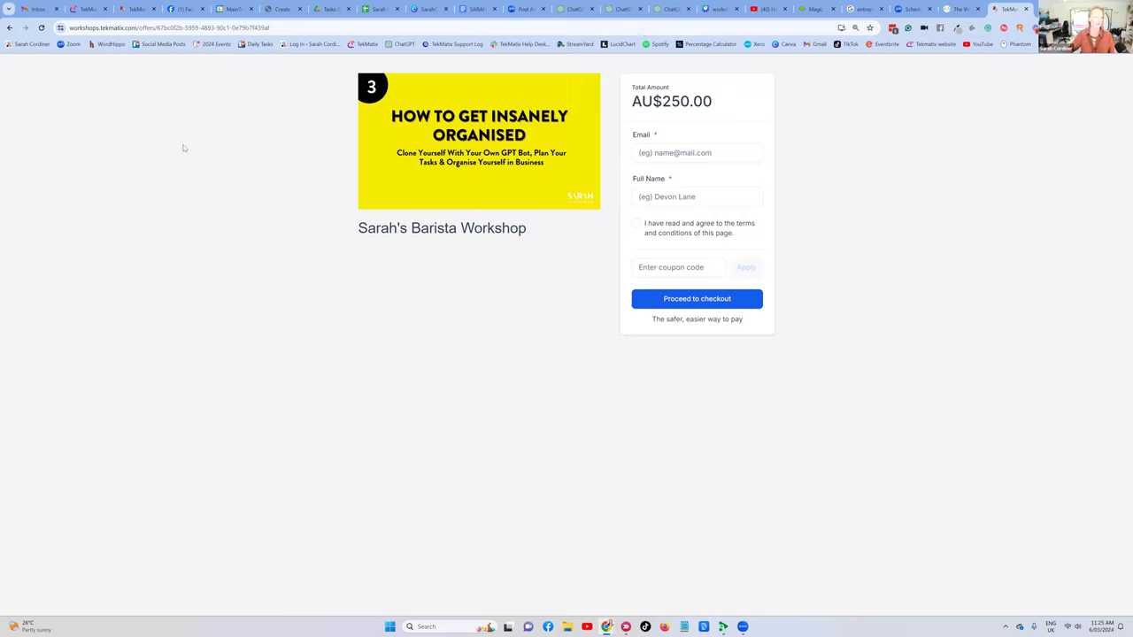
left_click(139, 27)
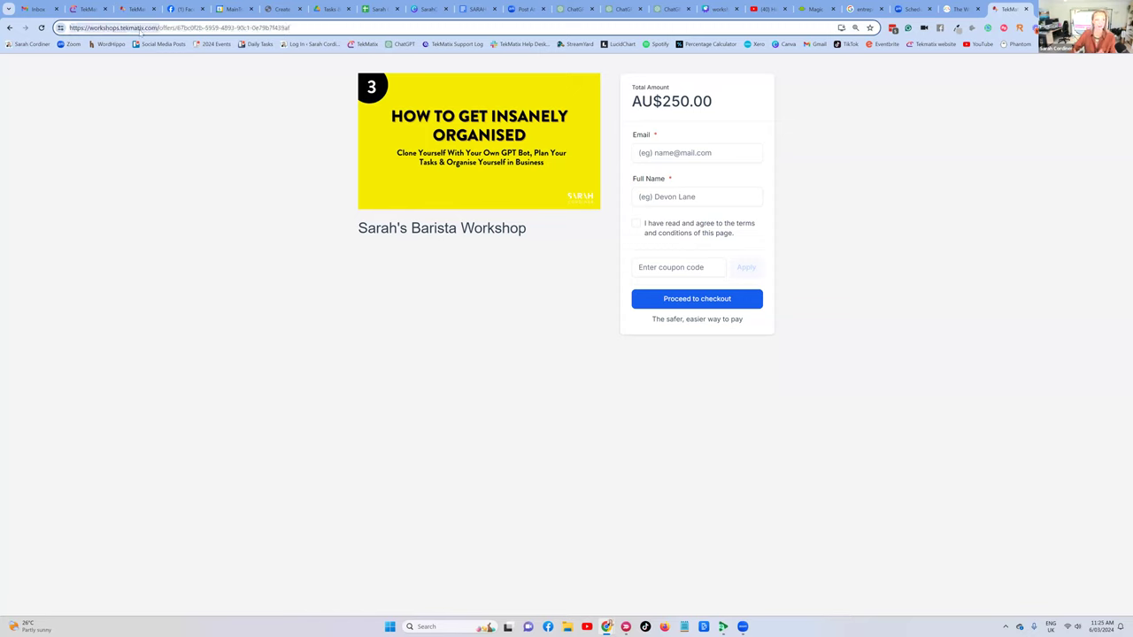
Return to the TekMatix browser tab and start a new URL redirect on the learn.tekmatix.com domain.
left_click(90, 8)
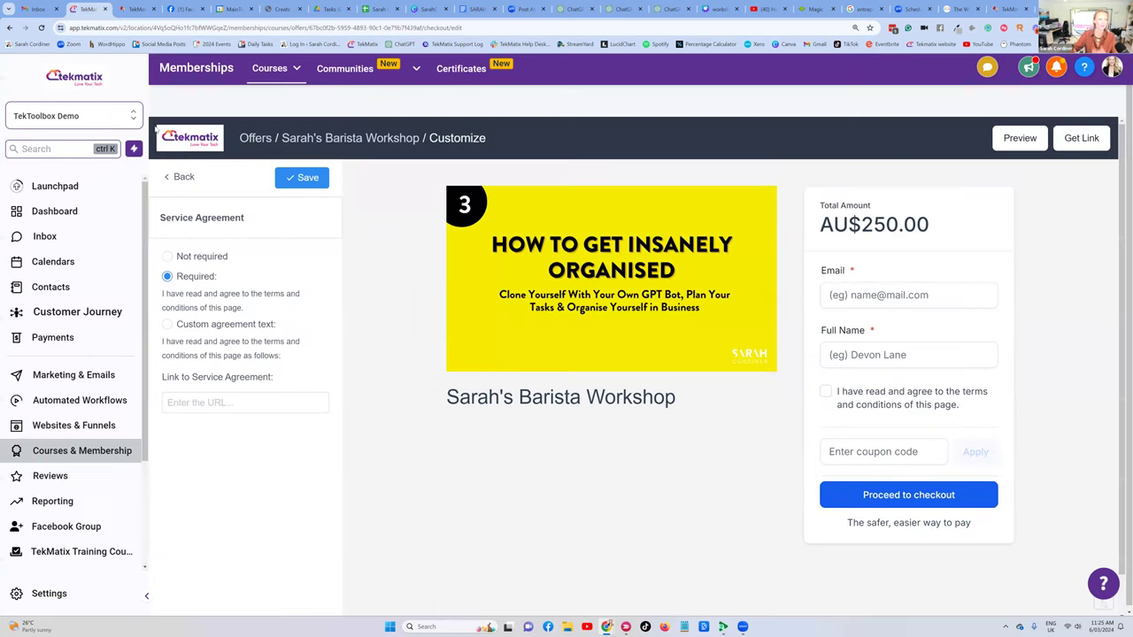
left_click(86, 379)
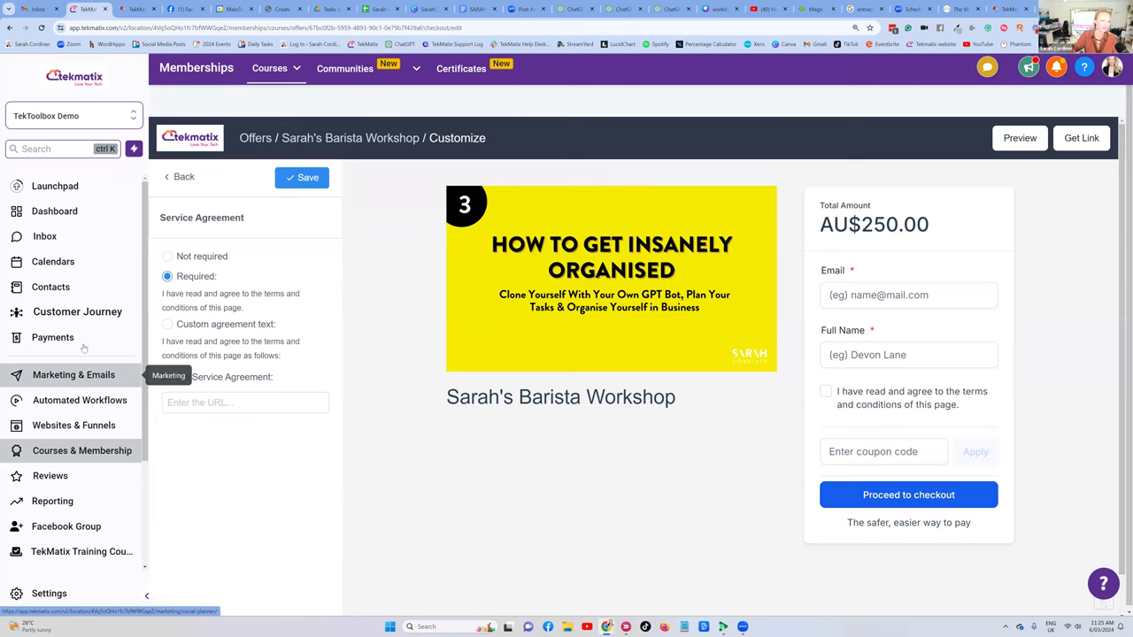
left_click(74, 430)
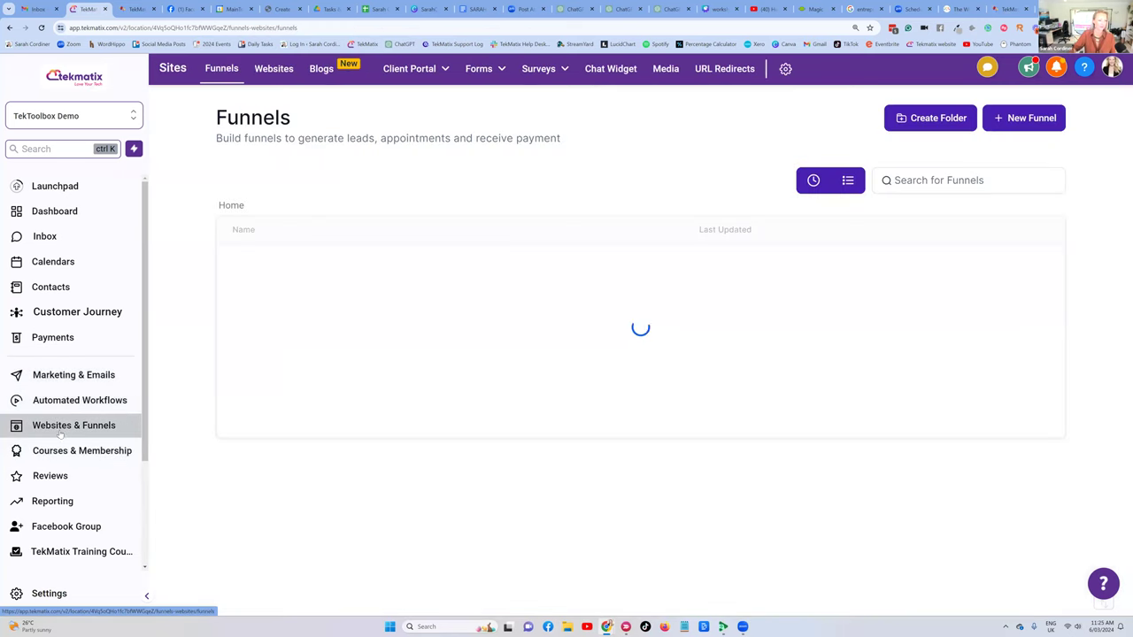
left_click(722, 71)
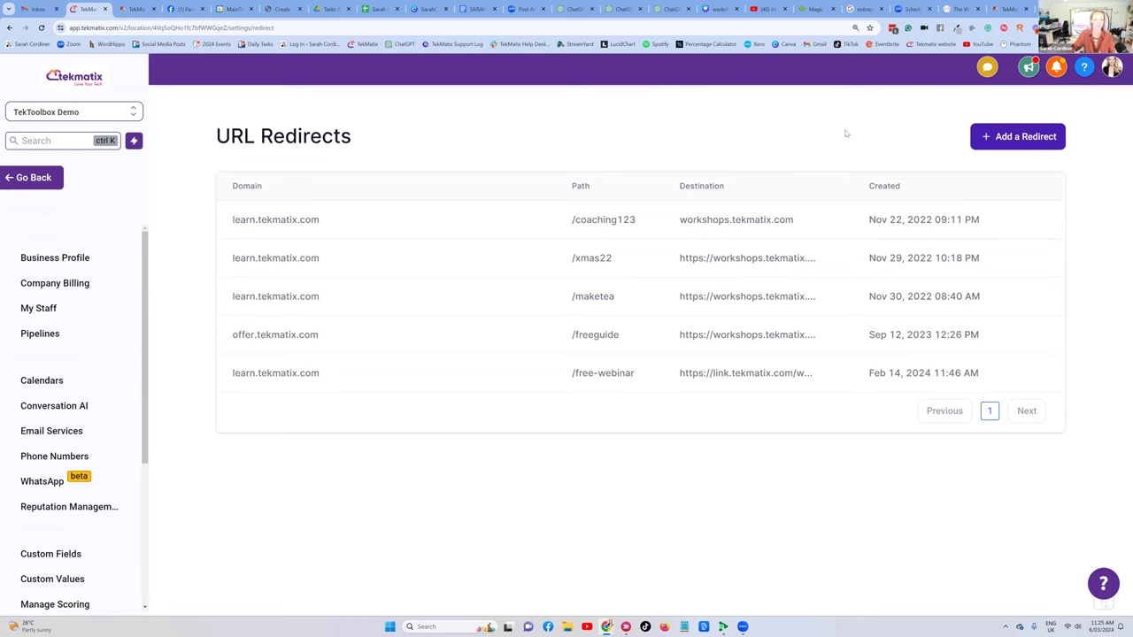
left_click(991, 136)
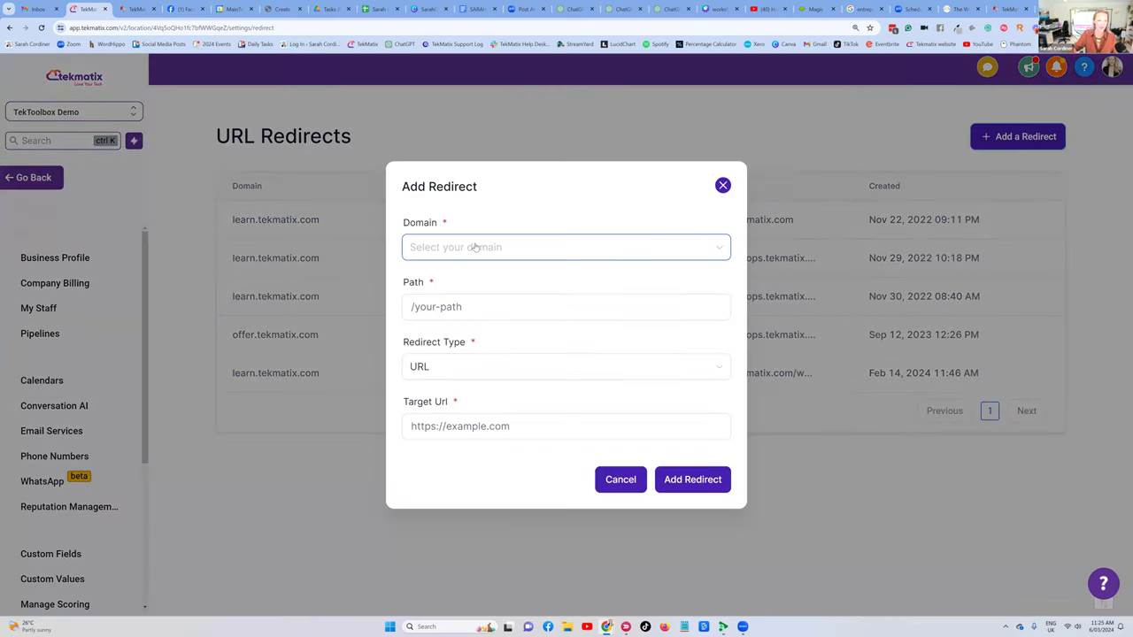
left_click(477, 248)
left_click(445, 301)
Set the redirect path to /barista, use the copied checkout link as its target URL, and add the redirect.
left_click(451, 306)
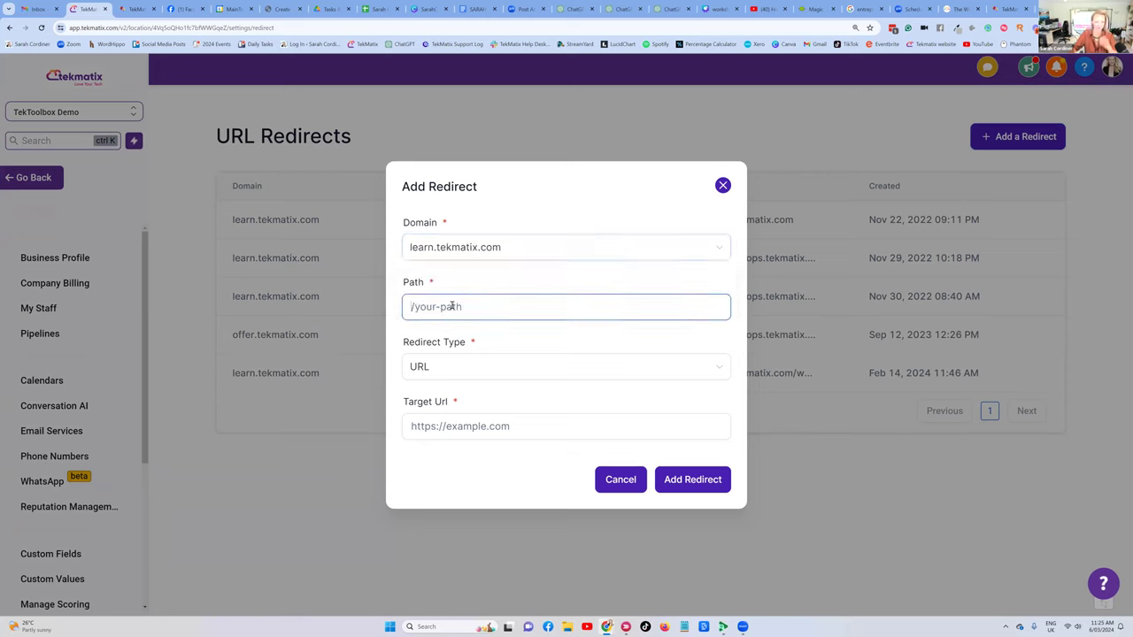
type("/")
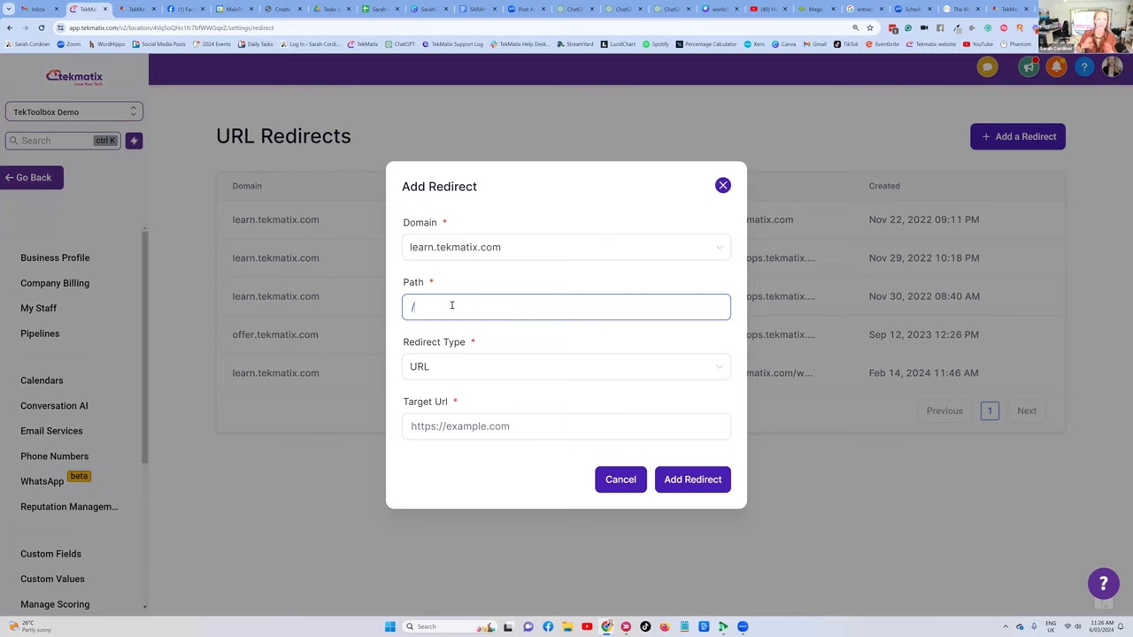
type("barista")
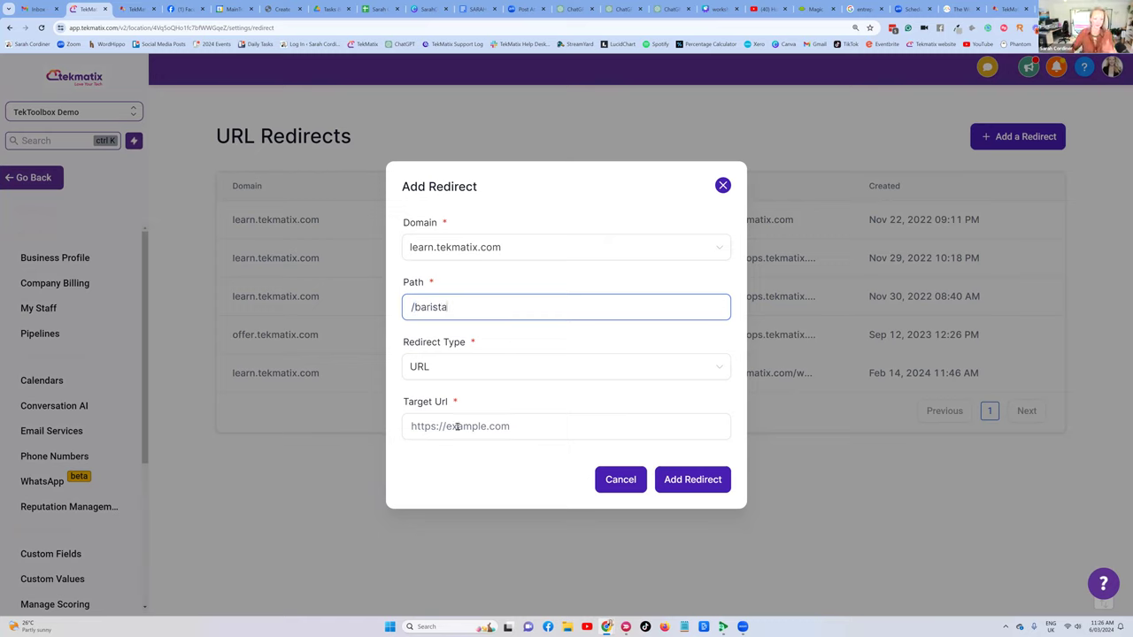
left_click(423, 427)
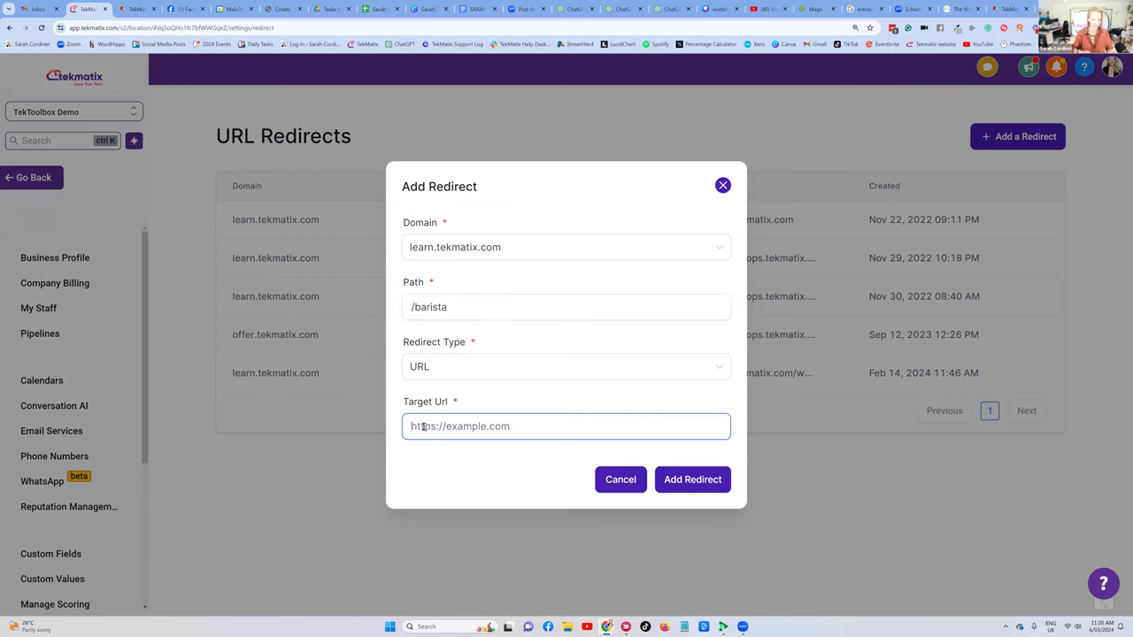
key("ctrl+v")
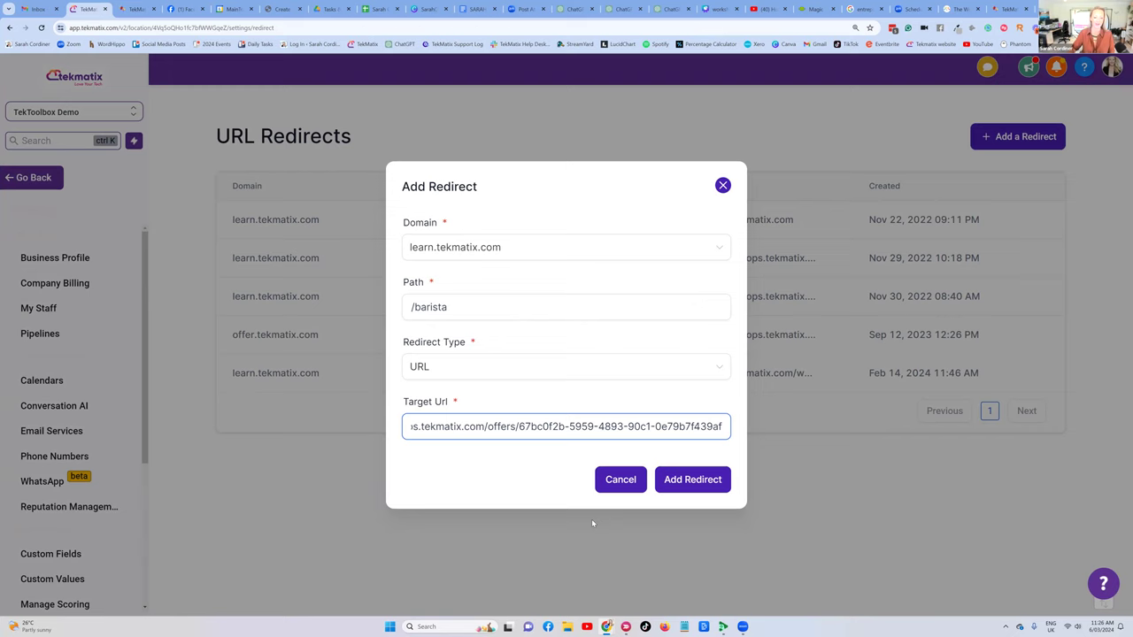
left_click(674, 479)
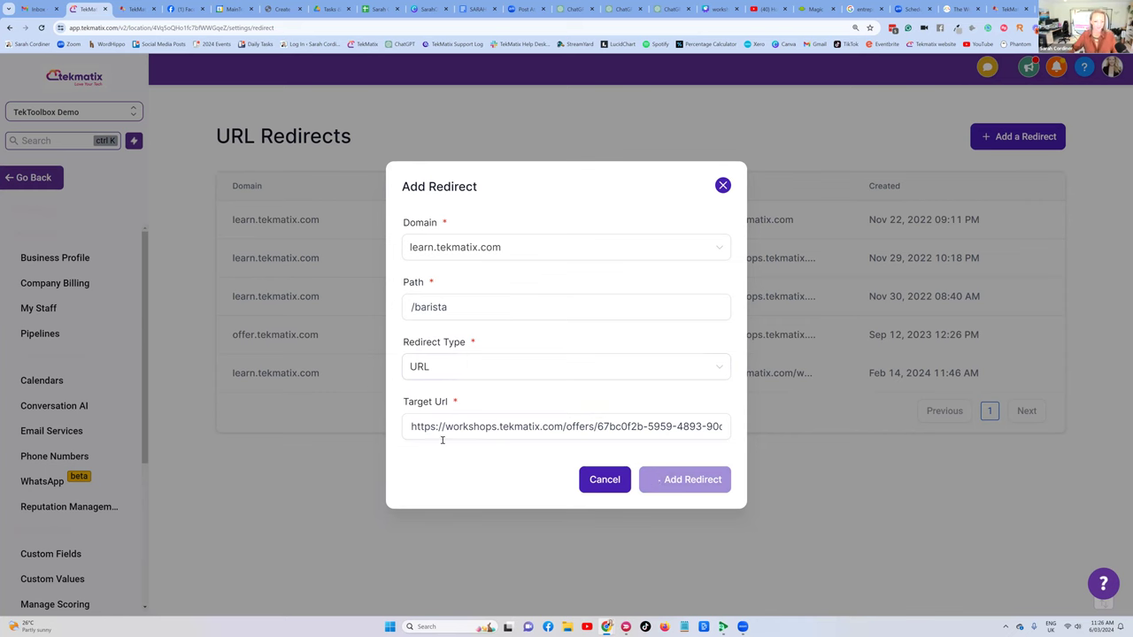
left_click(493, 432)
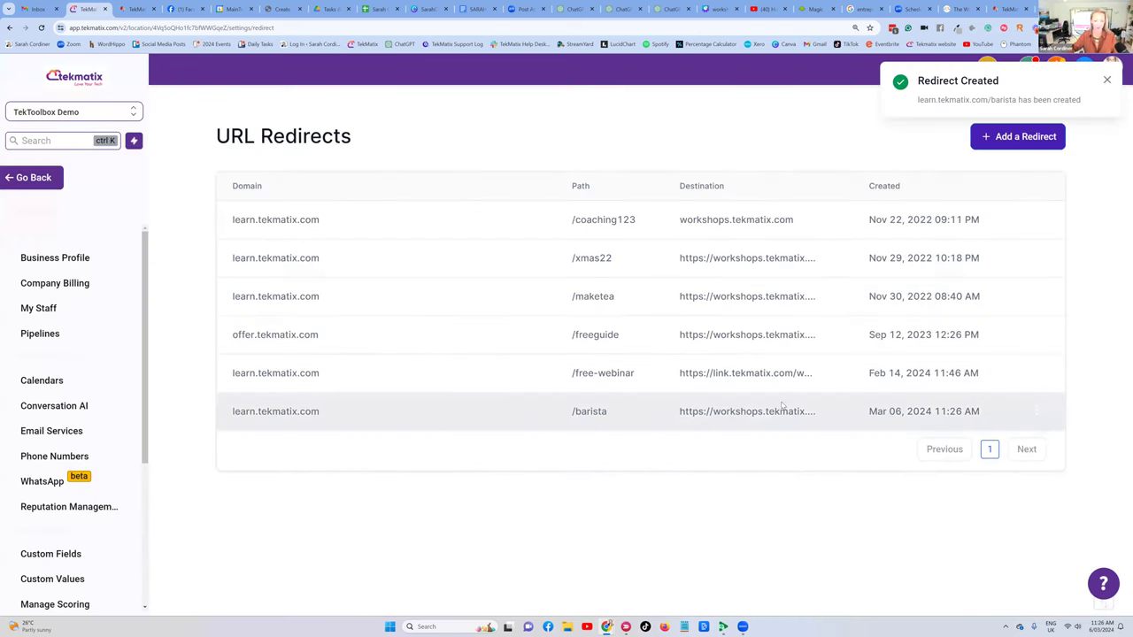
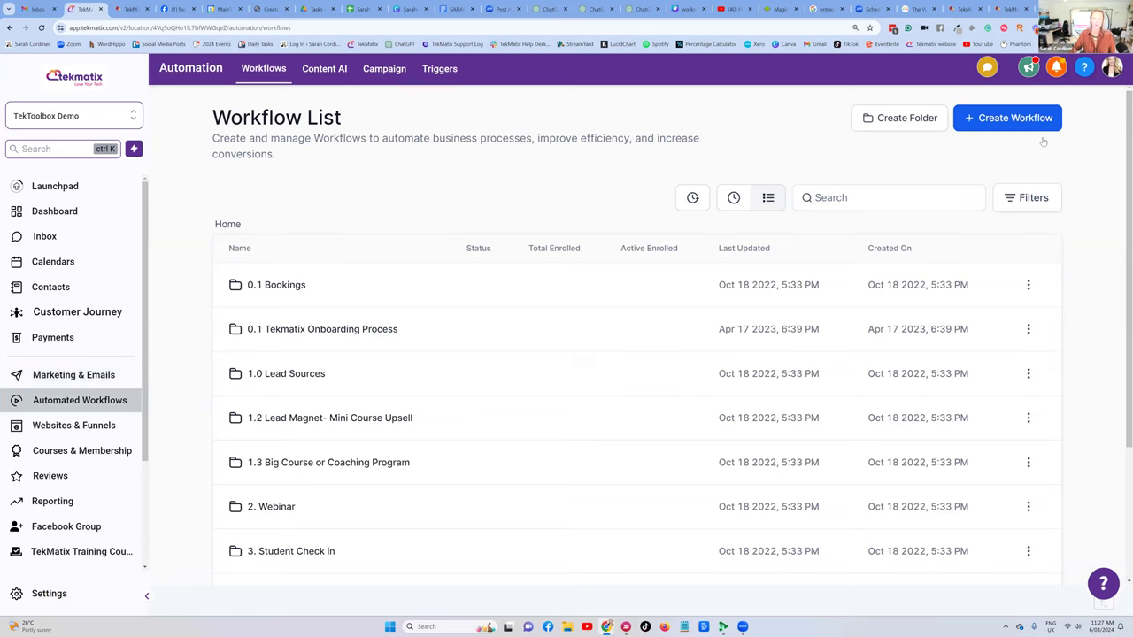
Create a new workflow from scratch and give it a New Signup course trigger.
left_click(1015, 123)
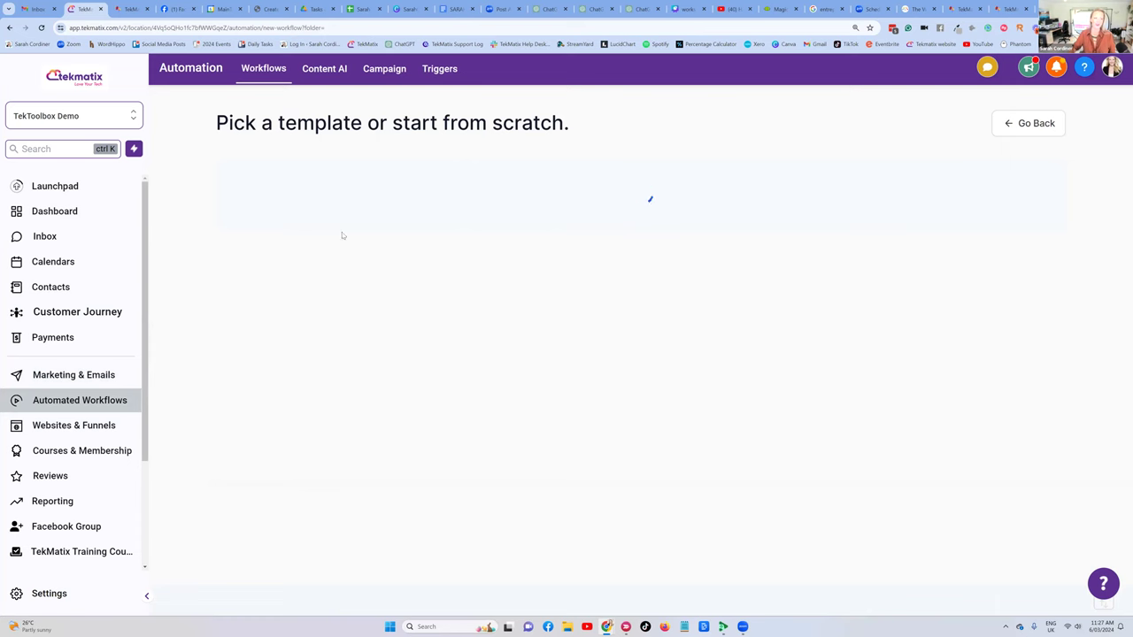
left_click(437, 310)
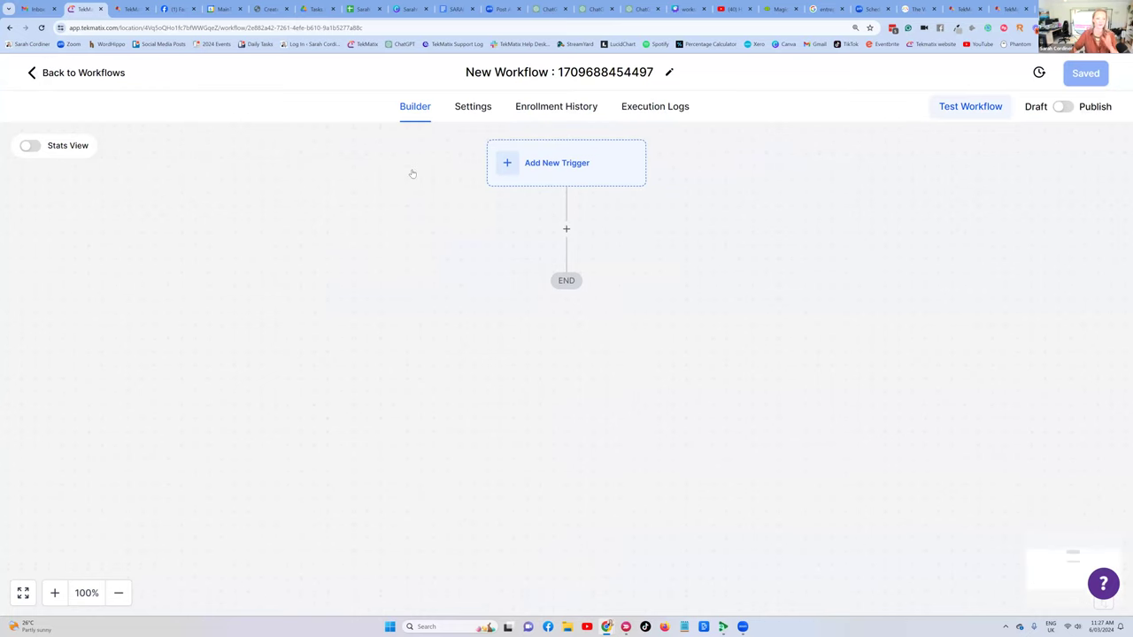
left_click(583, 165)
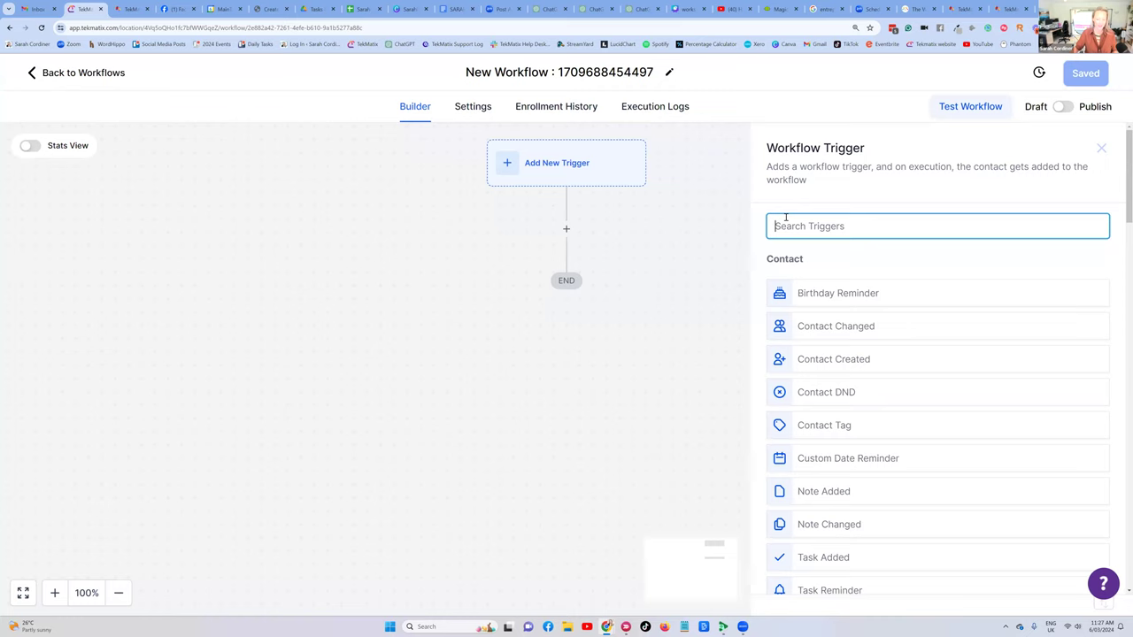
type("new")
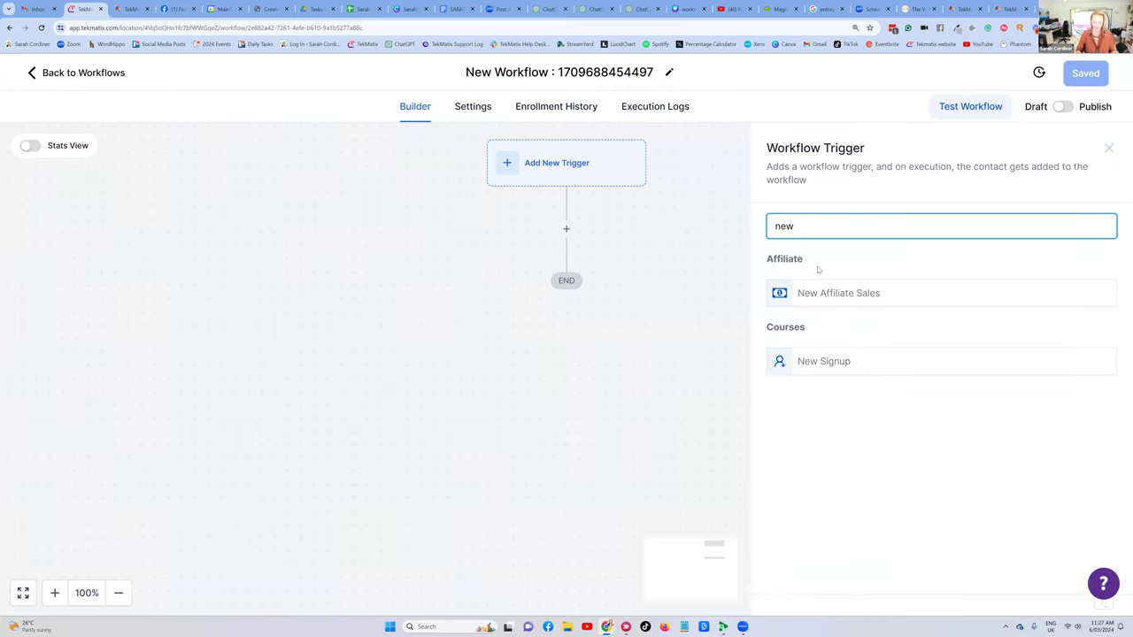
key("ctrl+plus")
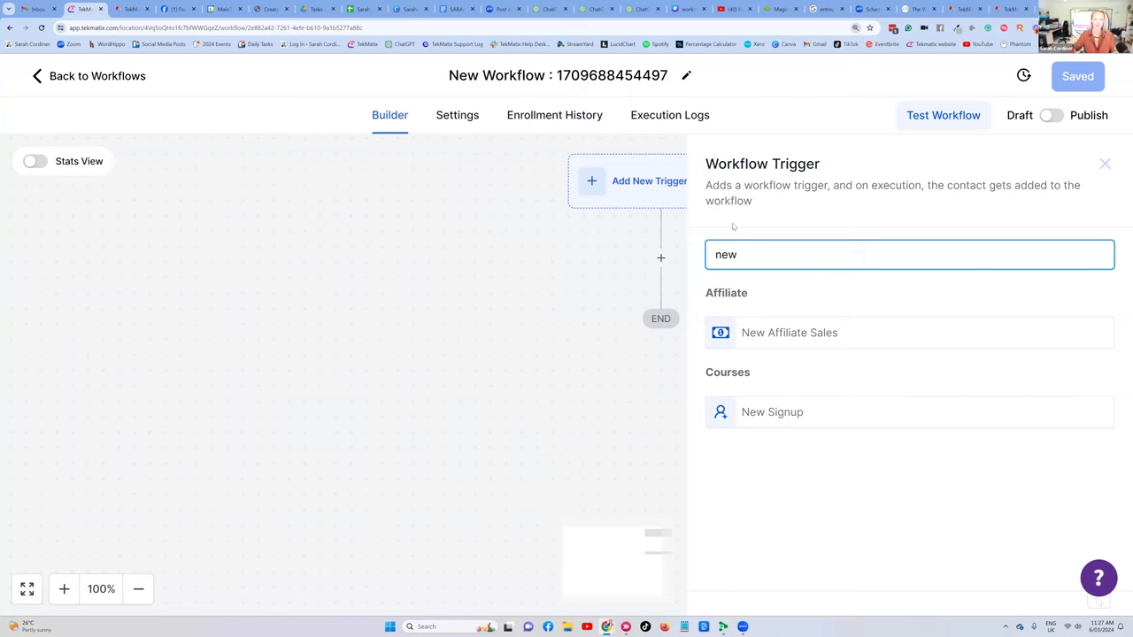
left_click(763, 414)
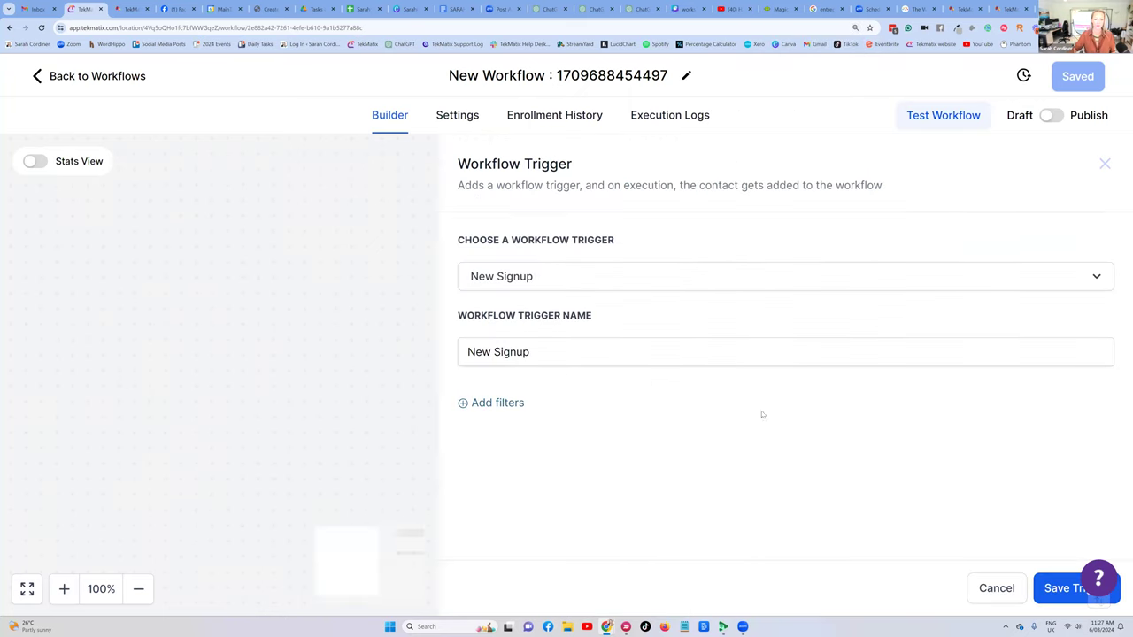
Name the workflow trigger "New Signup Barista Course".
left_click(534, 352)
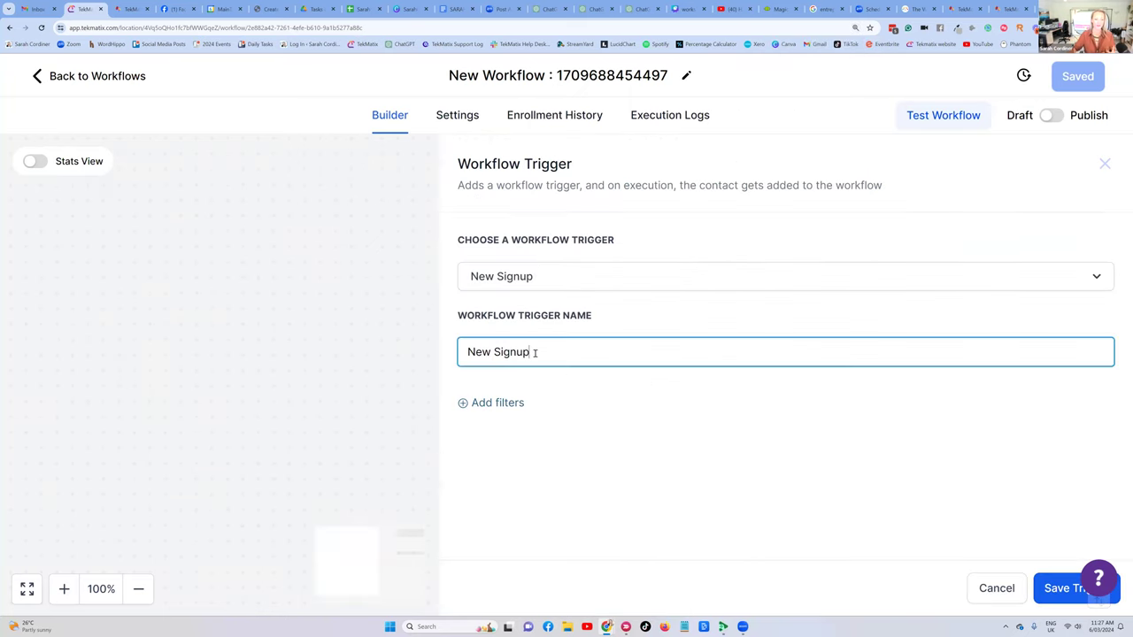
type("Baris")
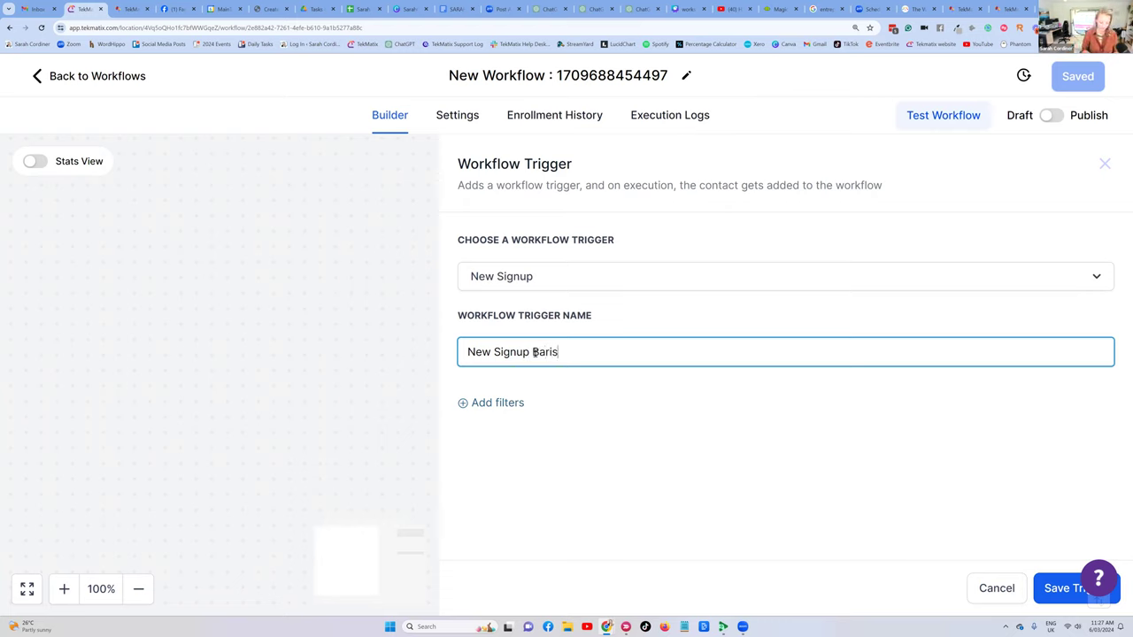
type("ta Course")
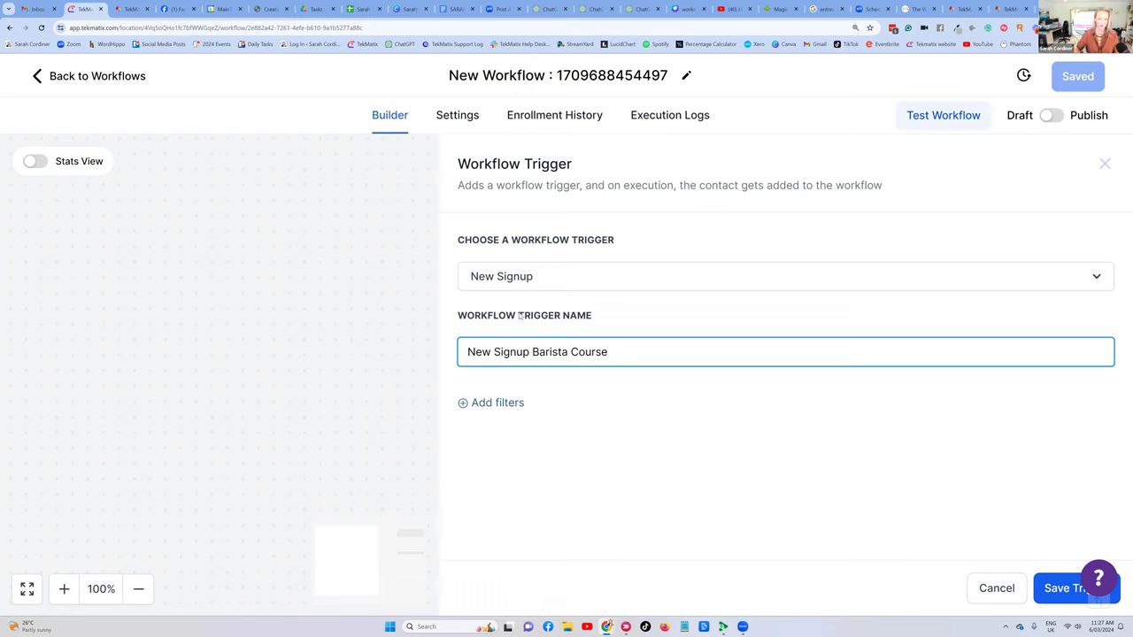
Filter the signup trigger by Offer to the Barista Workshop offer, save it, and recheck its settings.
left_click(517, 404)
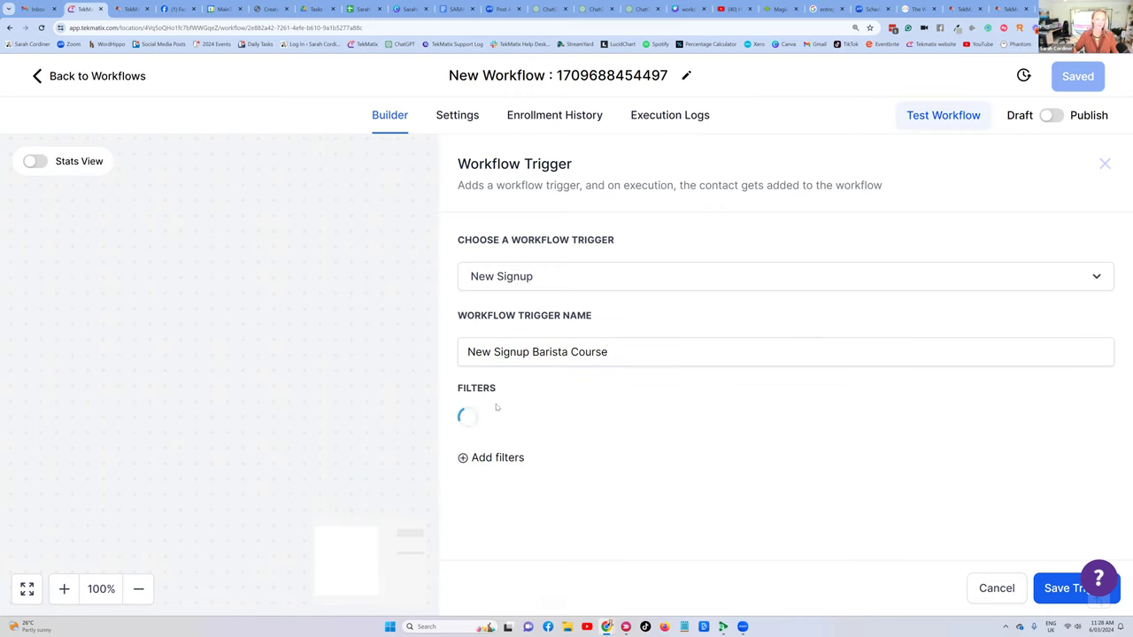
left_click(500, 423)
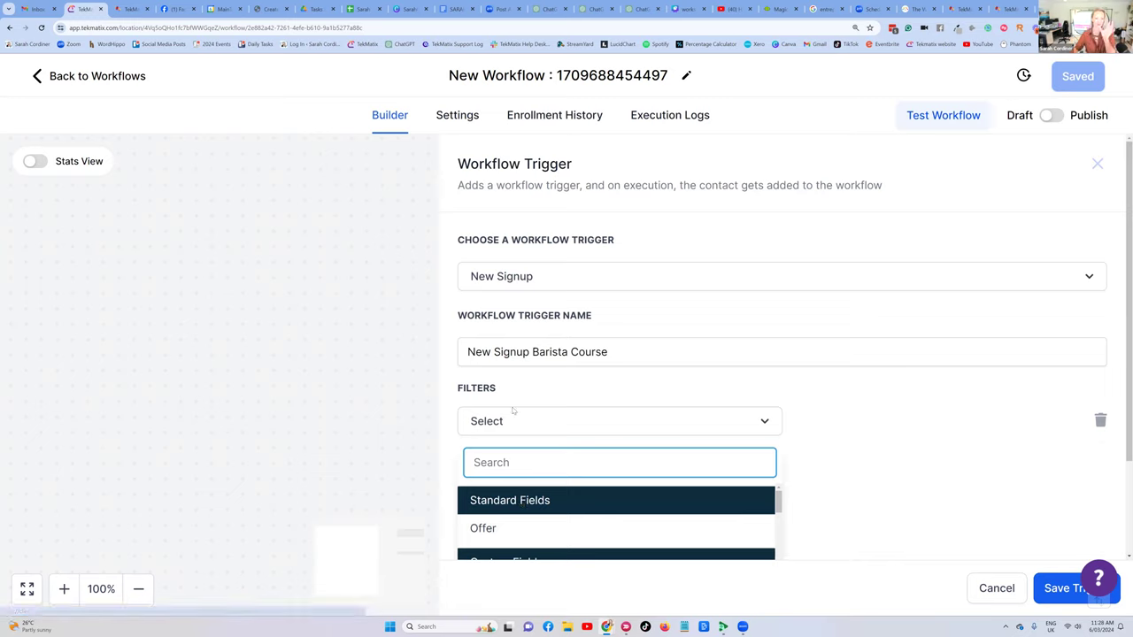
left_click(495, 529)
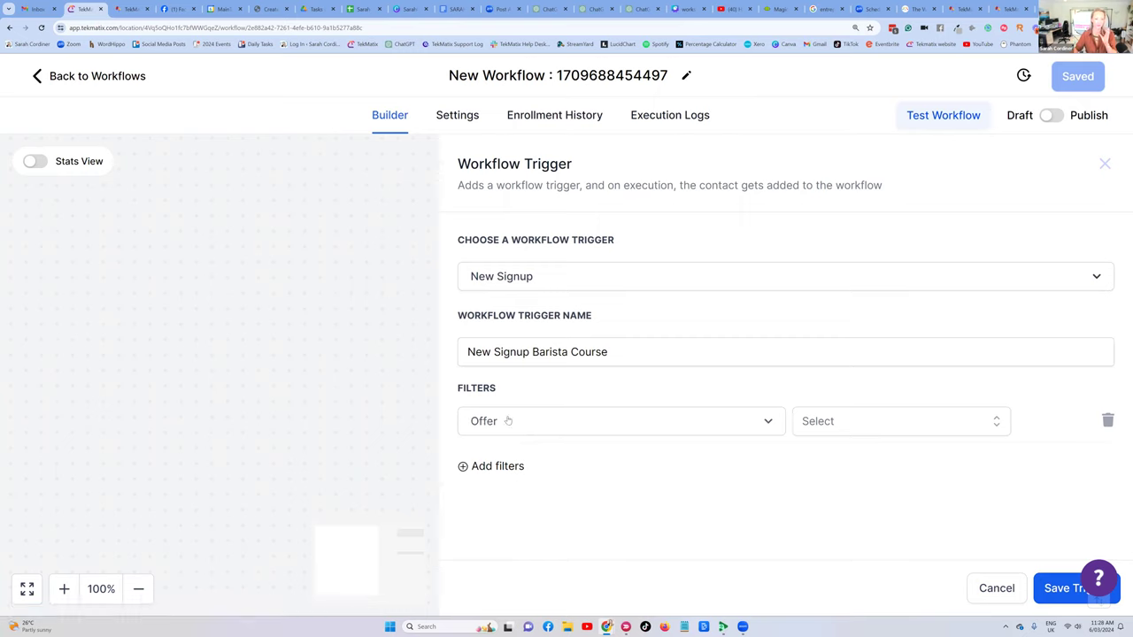
left_click(832, 423)
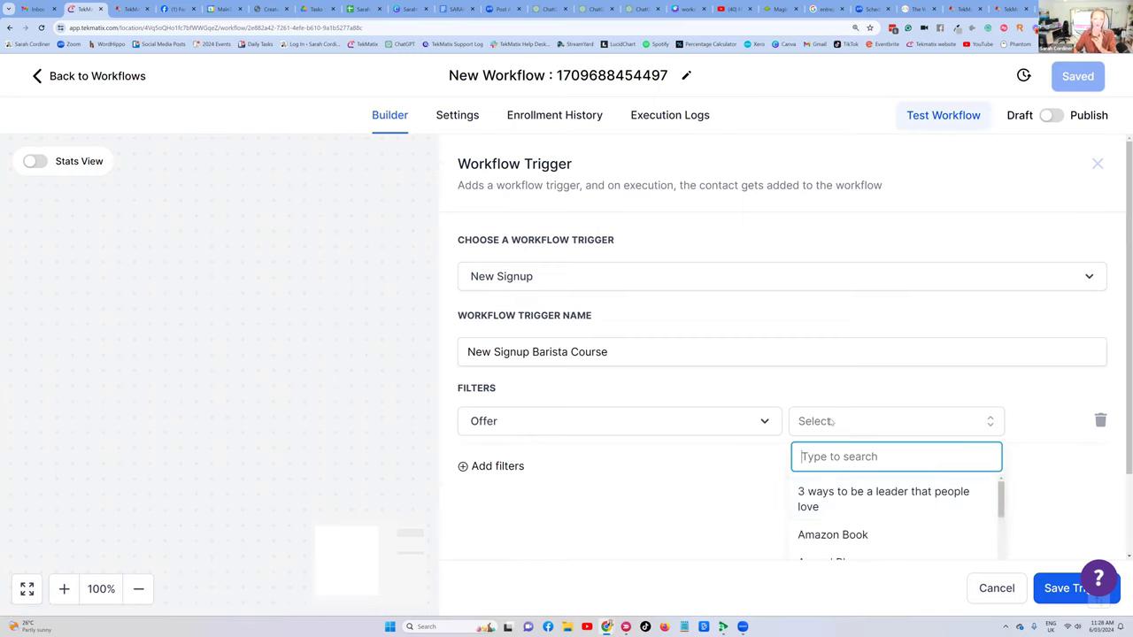
type("Bar")
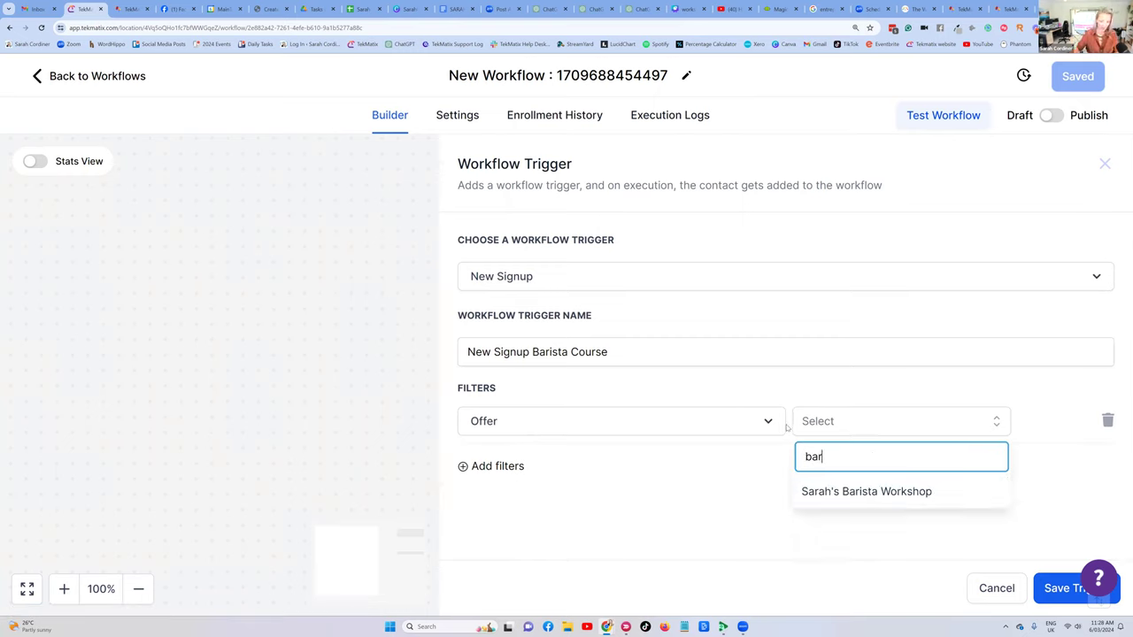
left_click(890, 488)
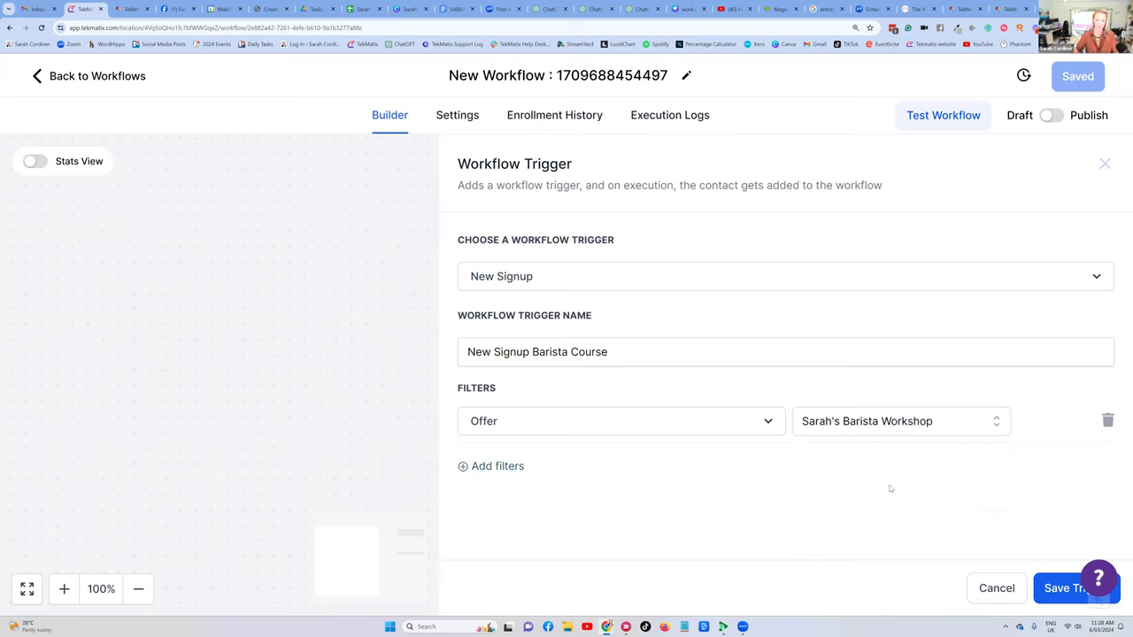
left_click(1058, 589)
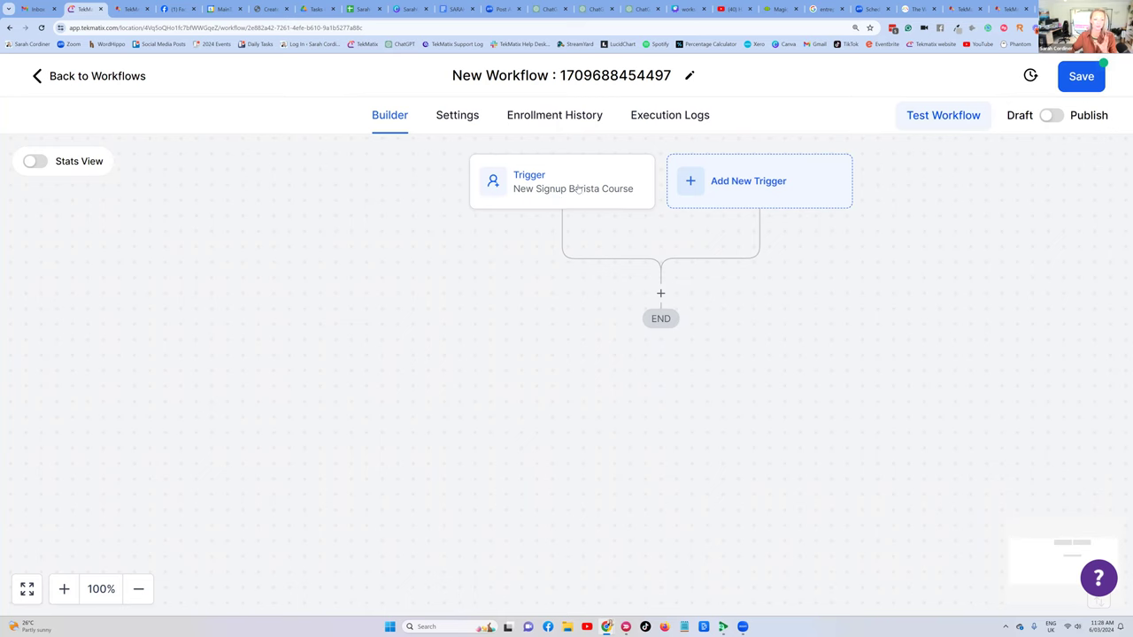
left_click(531, 186)
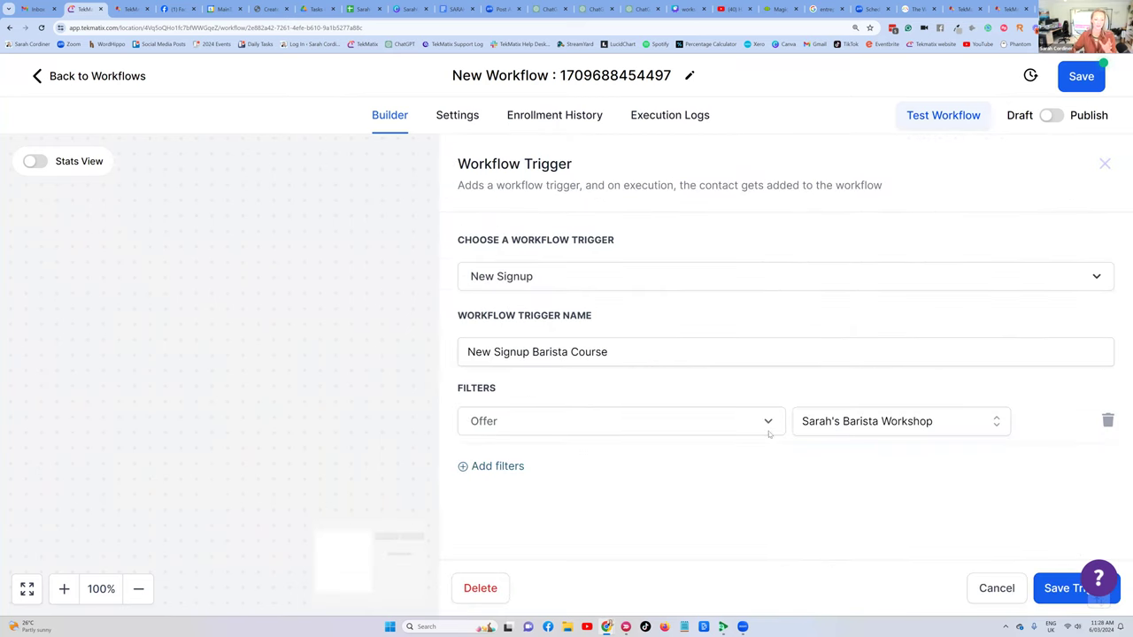
left_click(1049, 584)
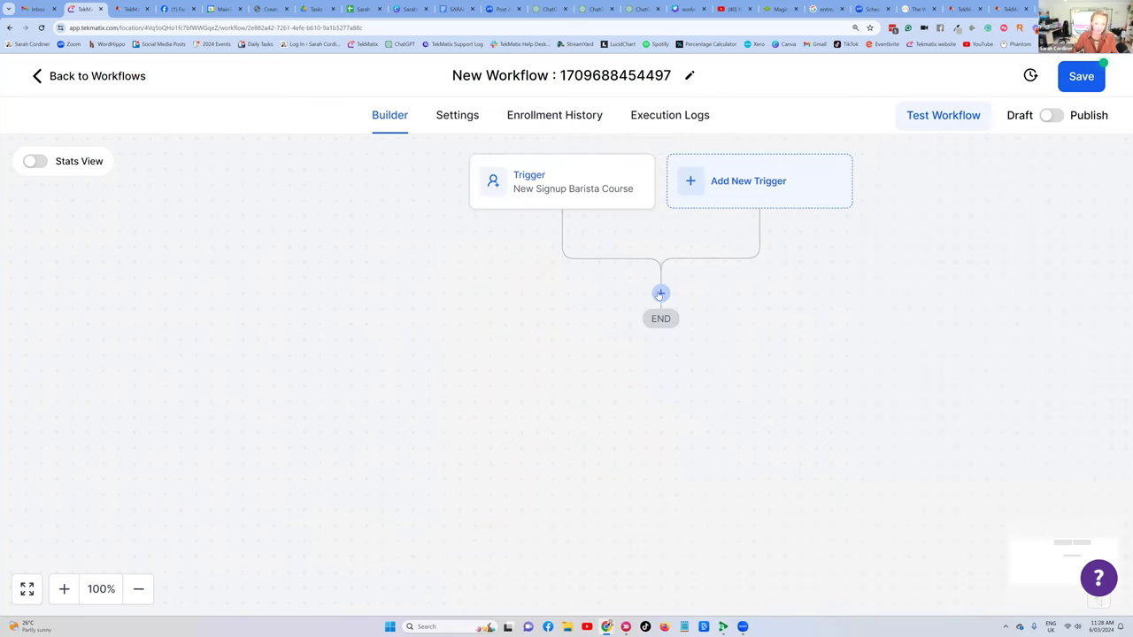
Add a Send Email action below the trigger and look through its sender, subject, template and message fields.
left_click(661, 293)
type("email")
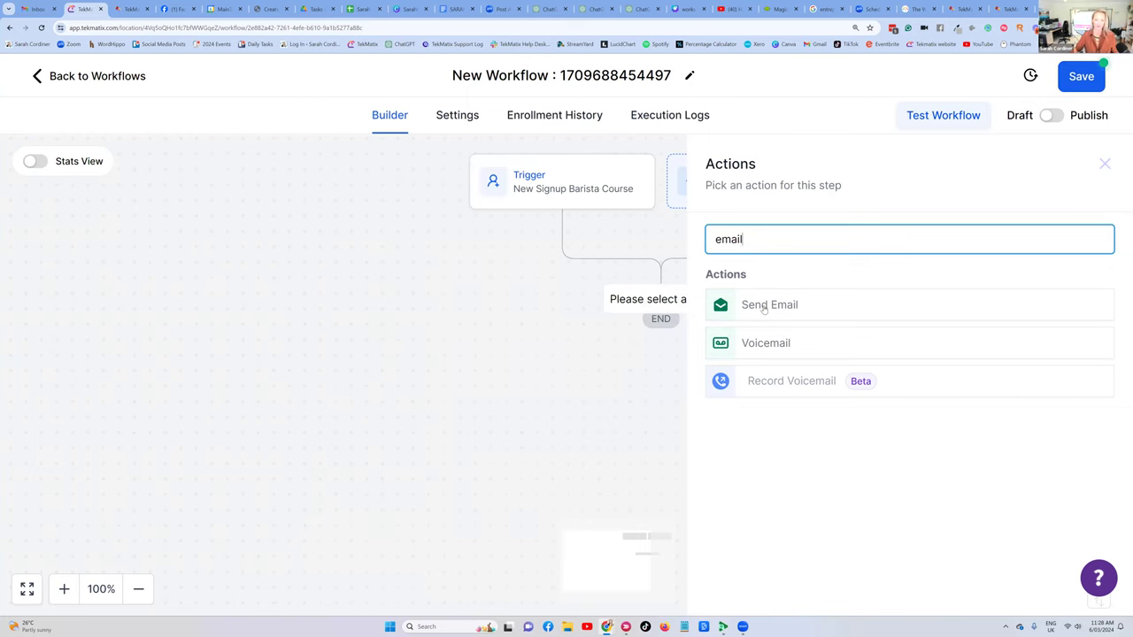
left_click(763, 306)
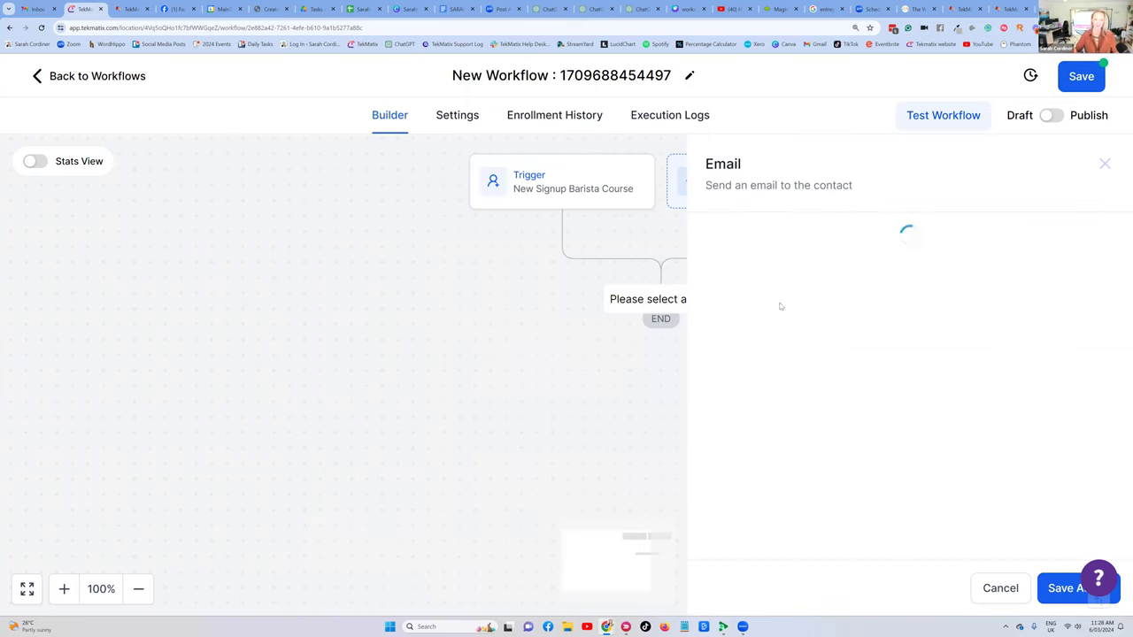
scroll(752, 222, "down", 1)
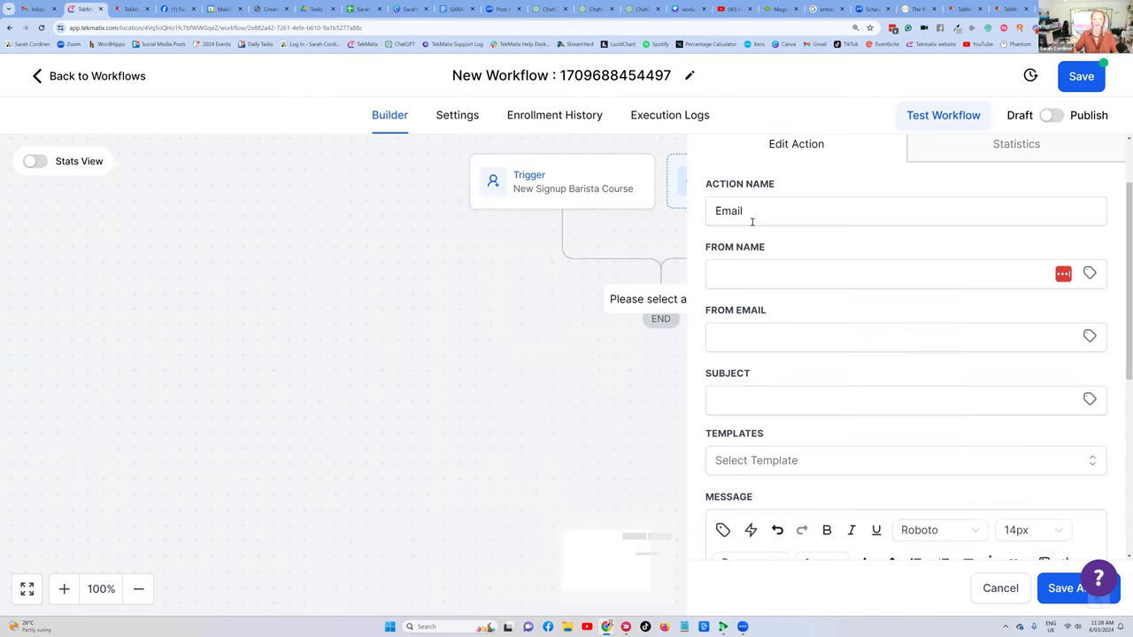
scroll(785, 275, "down", 3)
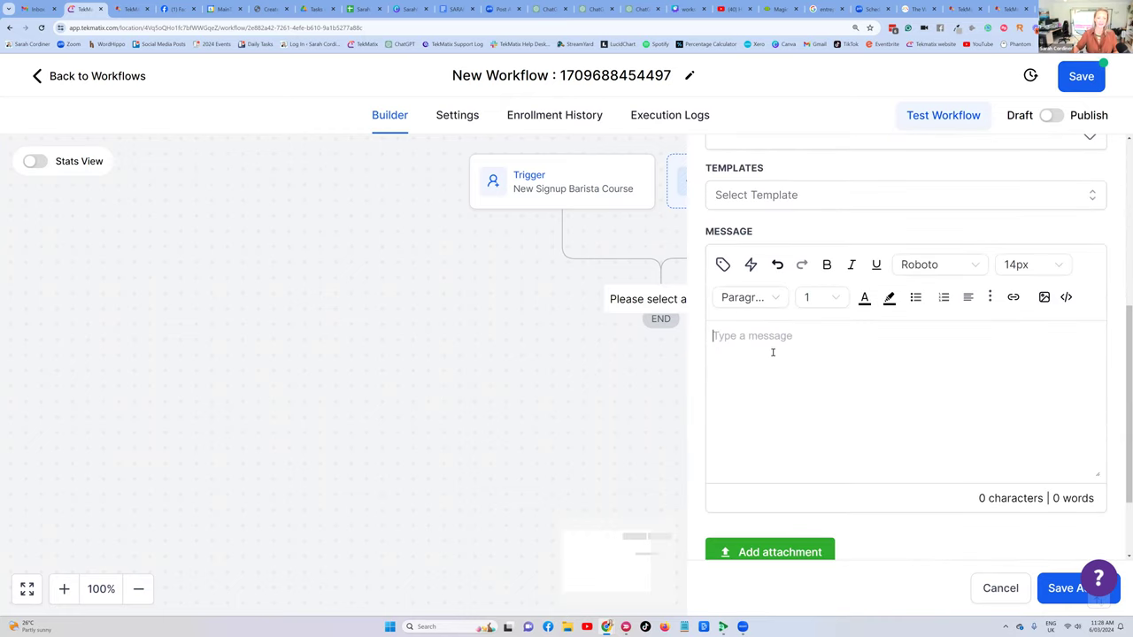
scroll(775, 359, "up", 1)
scroll(781, 372, "up", 1)
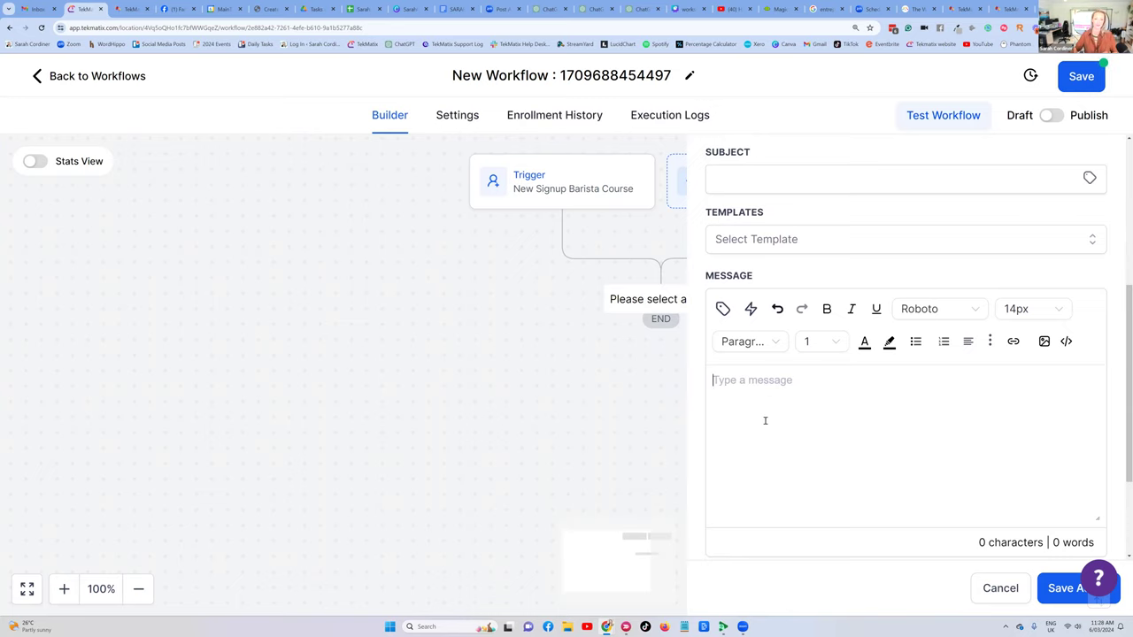
scroll(762, 285, "up", 2)
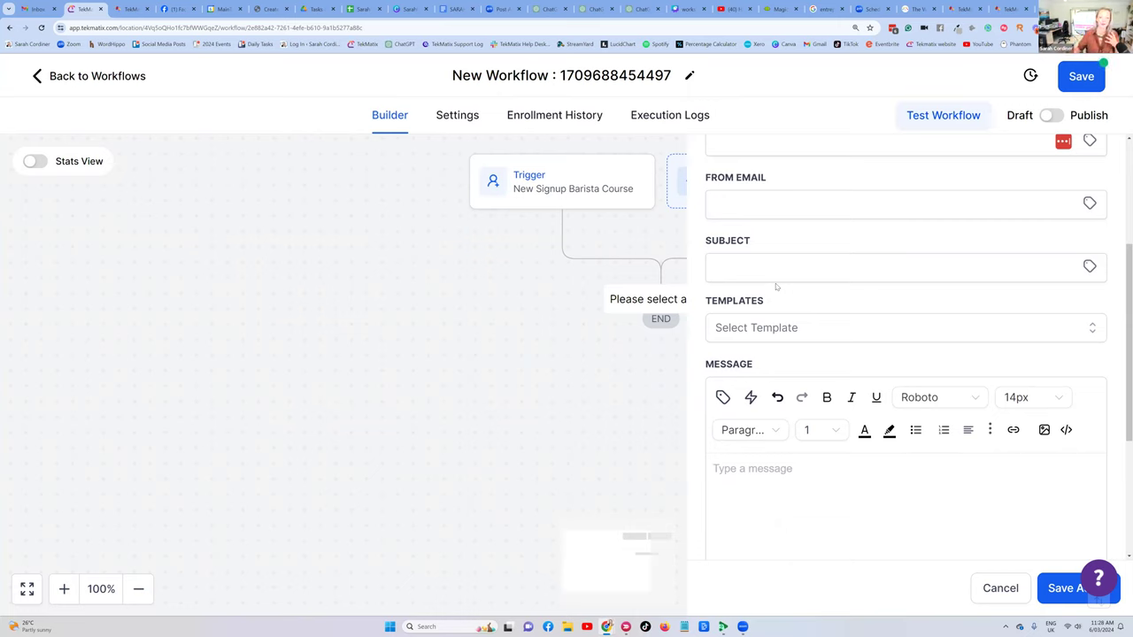
Browse the available email templates and apply "2. Webinar 24 Hour Reminder Email" to the email action.
left_click(763, 331)
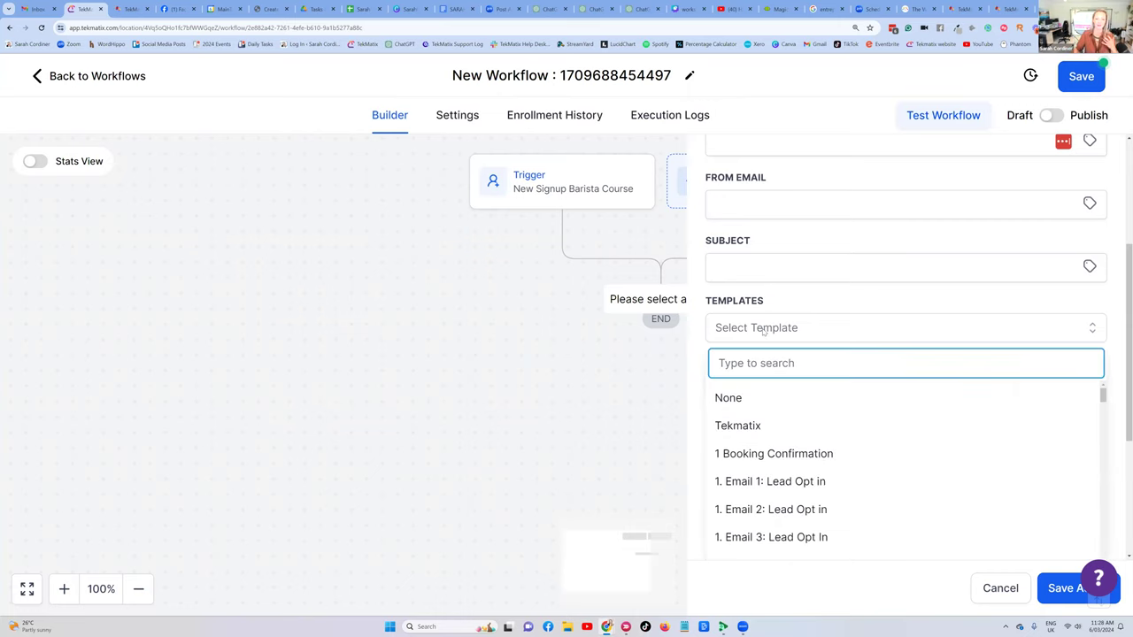
left_click(812, 302)
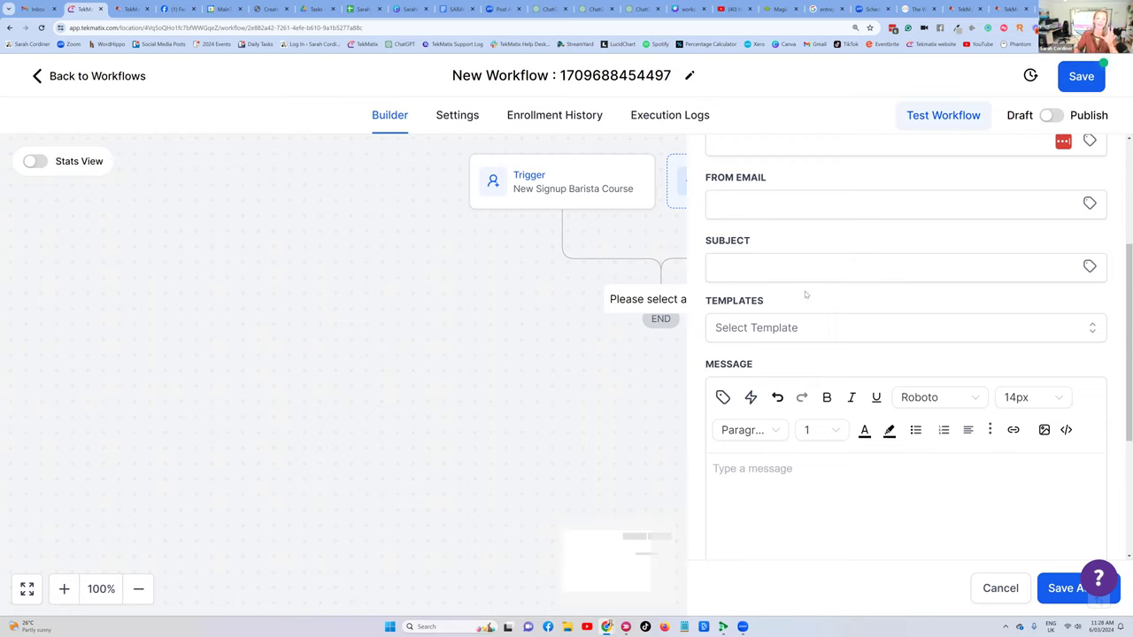
left_click(794, 328)
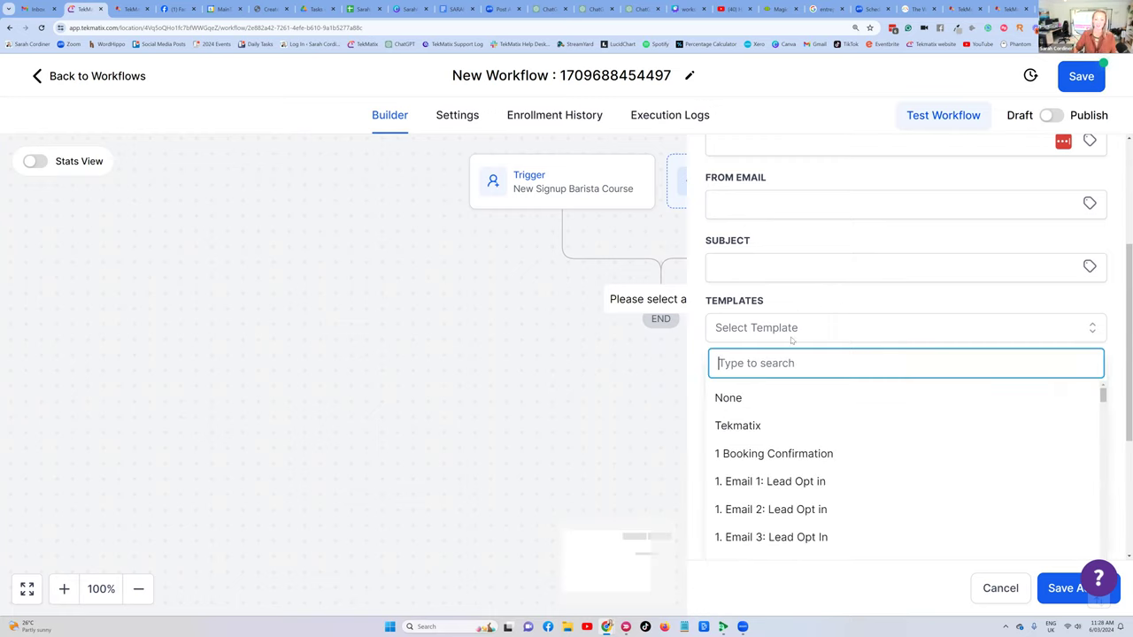
scroll(832, 433, "down", 1)
scroll(838, 427, "down", 5)
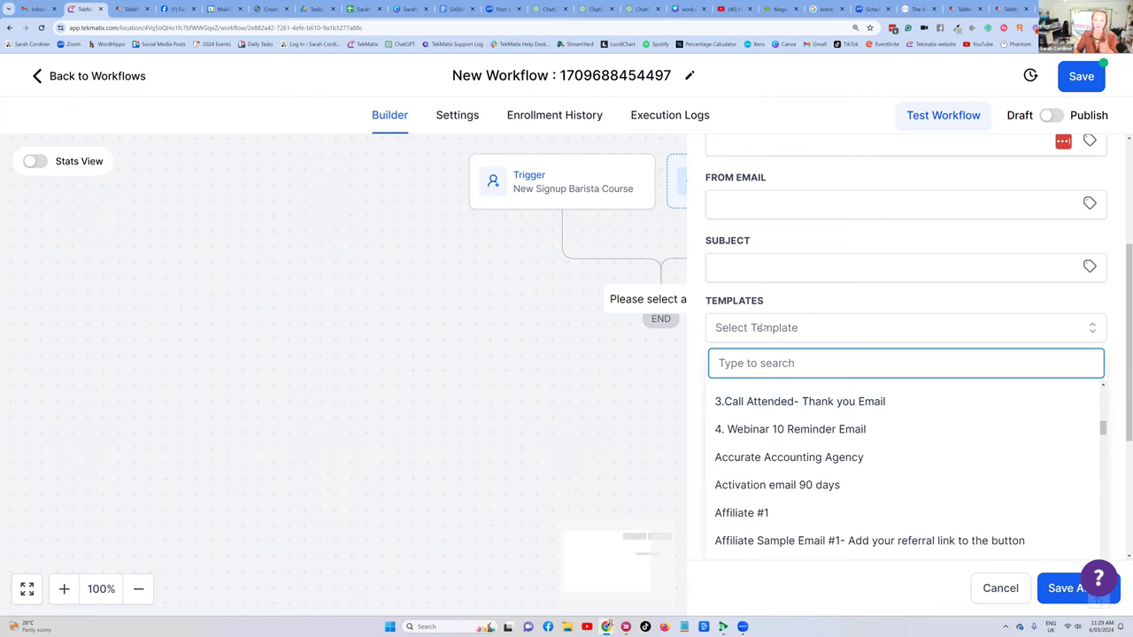
scroll(767, 328, "down", 1)
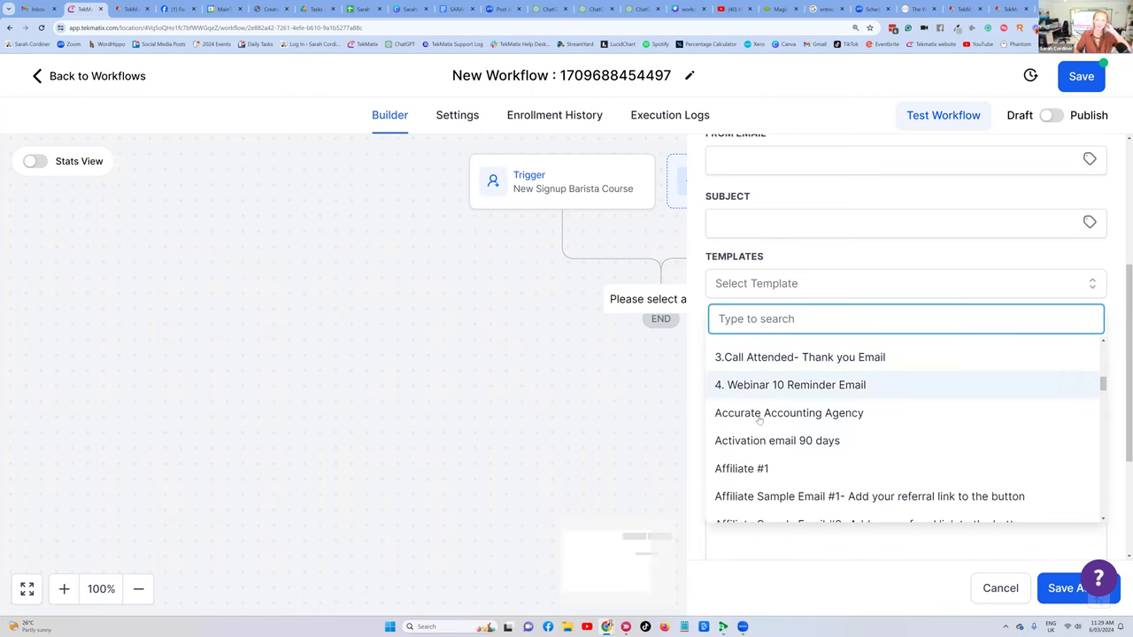
scroll(762, 409, "up", 3)
left_click(782, 353)
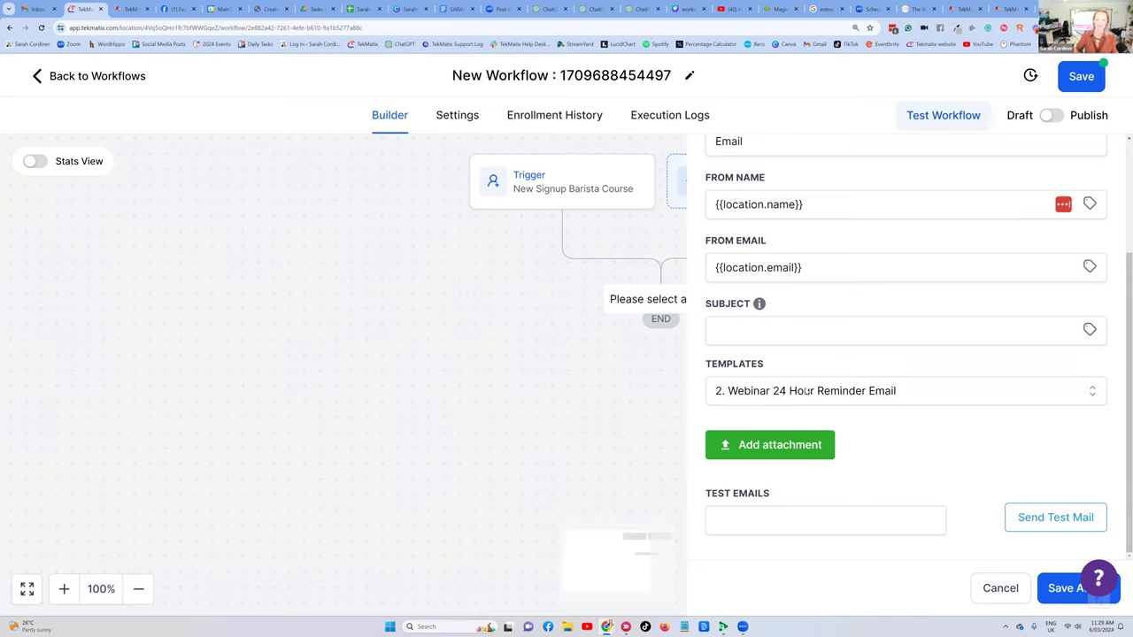
Set the email action's template to None so that the message can be written directly.
left_click(806, 392)
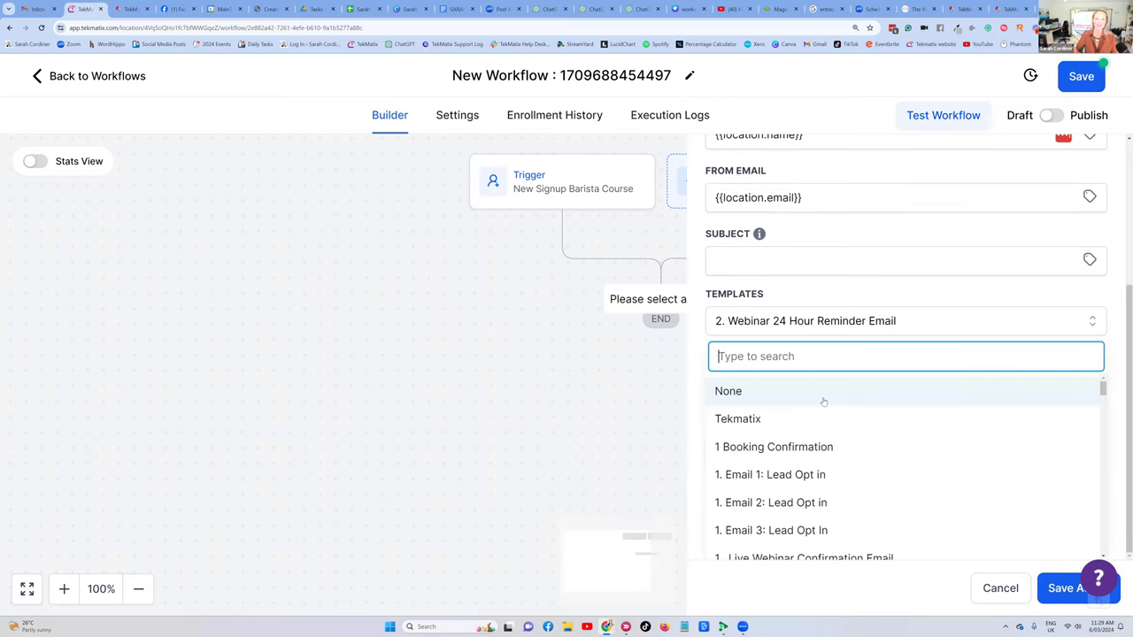
left_click(734, 392)
scroll(771, 392, "down", 3)
scroll(771, 356, "up", 1)
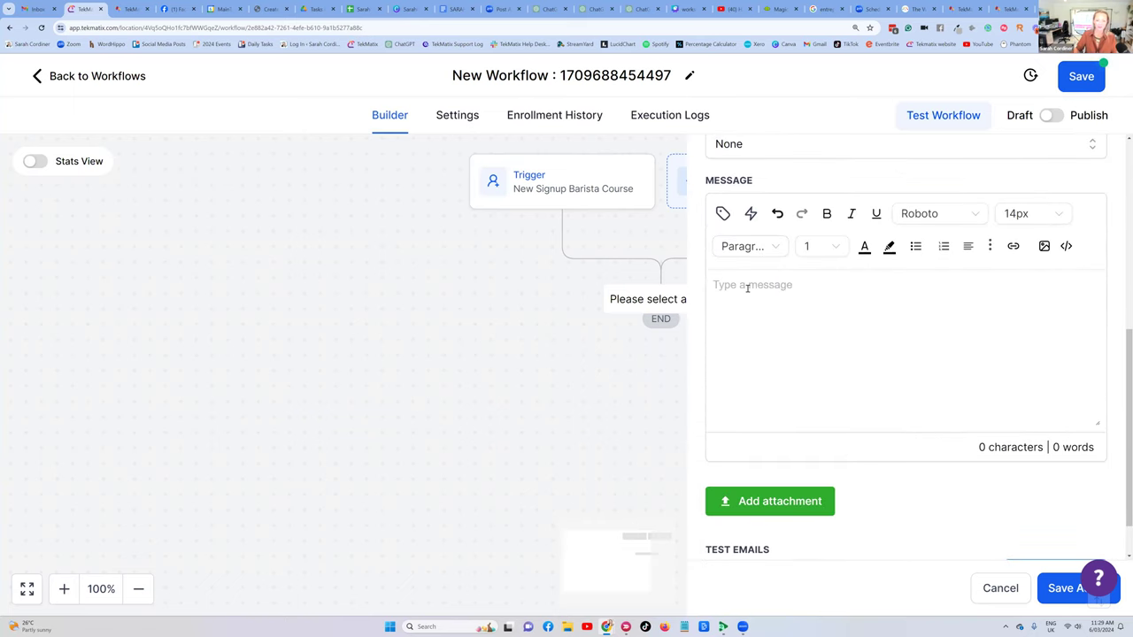
Start the email message with the greeting "Hi {{contact.first_name}}," using the contact's first name merge field.
type("Hi")
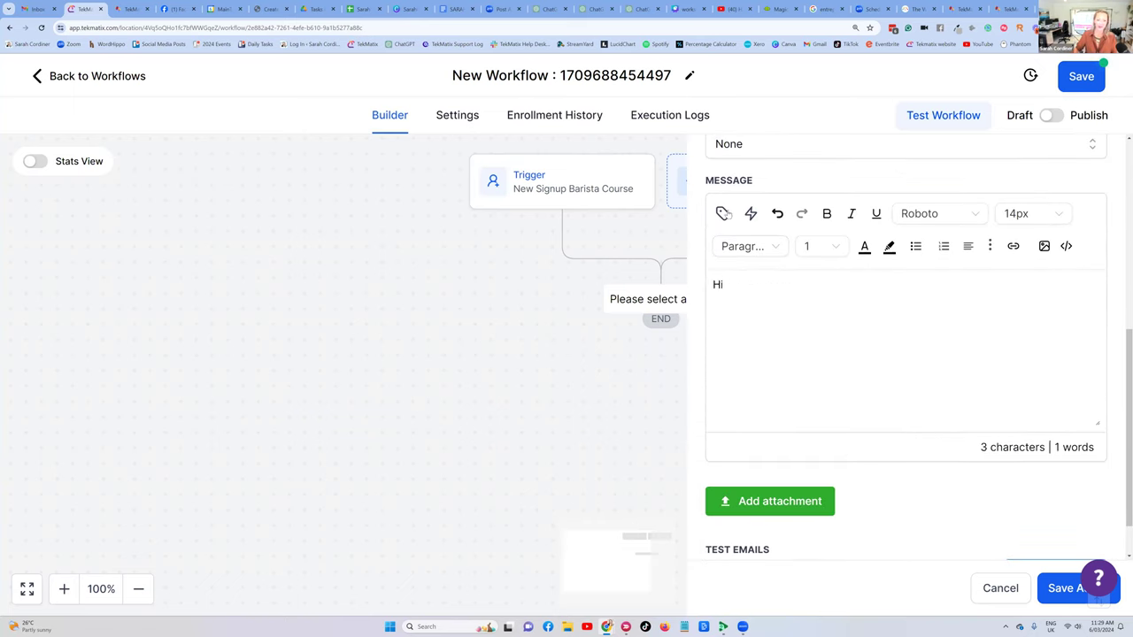
left_click(722, 214)
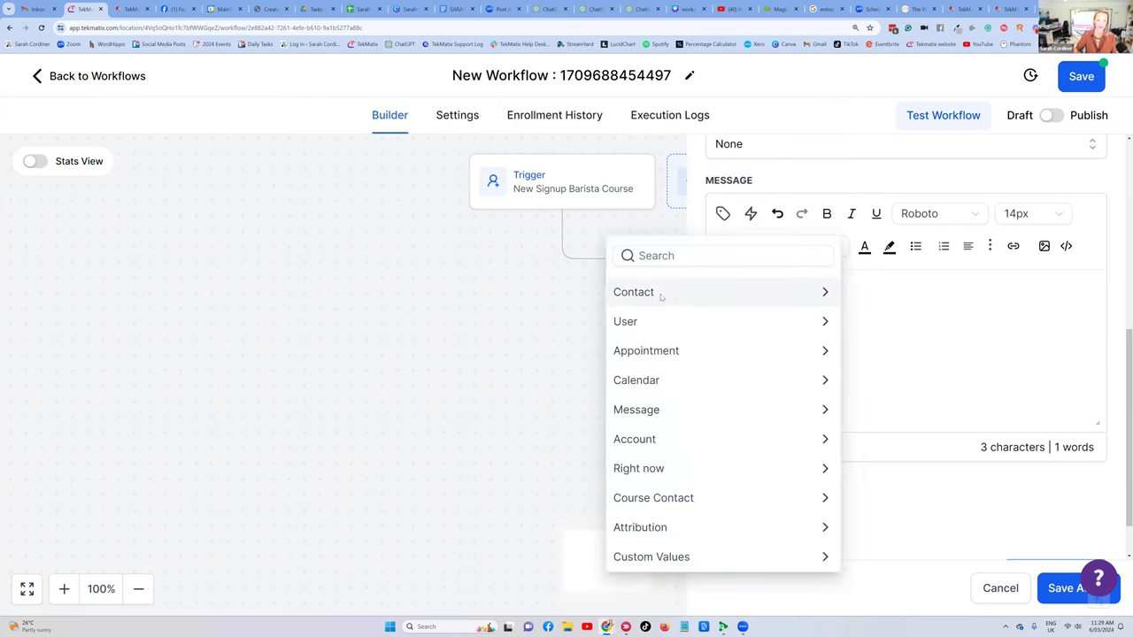
left_click(663, 293)
left_click(635, 347)
type(",")
Fill the email message below the greeting with two paragraphs of placeholder text, three lines in the first and two in the second.
key("Return")
key("Return")
type("hbfvdhsjbgfvdshbgvd")
key("Return")
type("gvksgvbdfkbgjvkdefbh")
key("Return")
type("fbgvdkbgvkdfb #gvk")
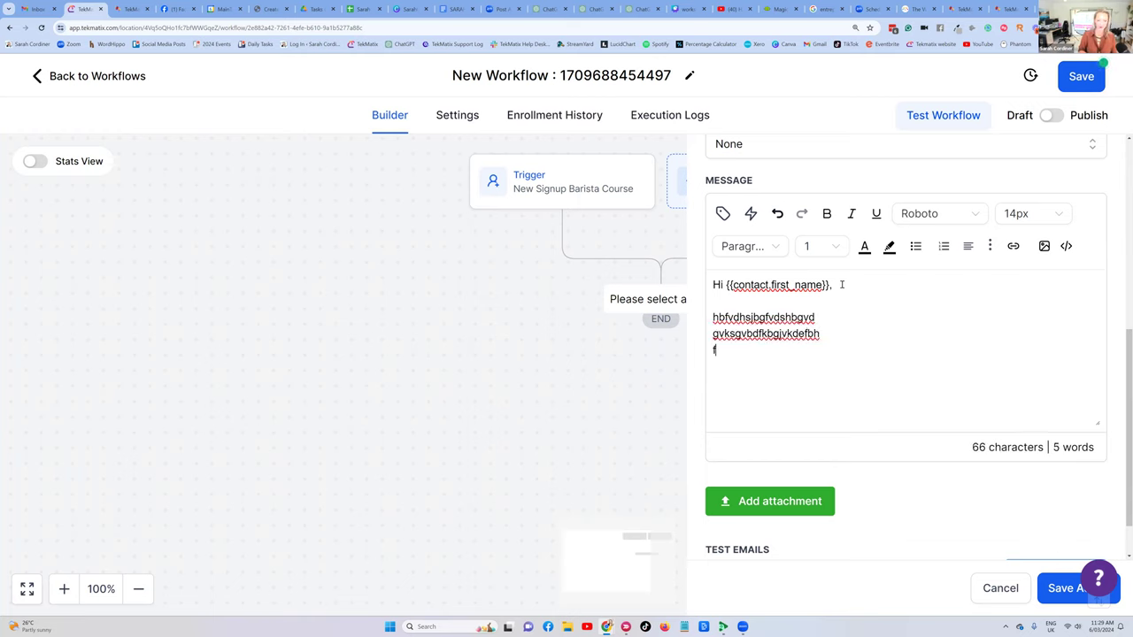
key("Return")
key("Return")
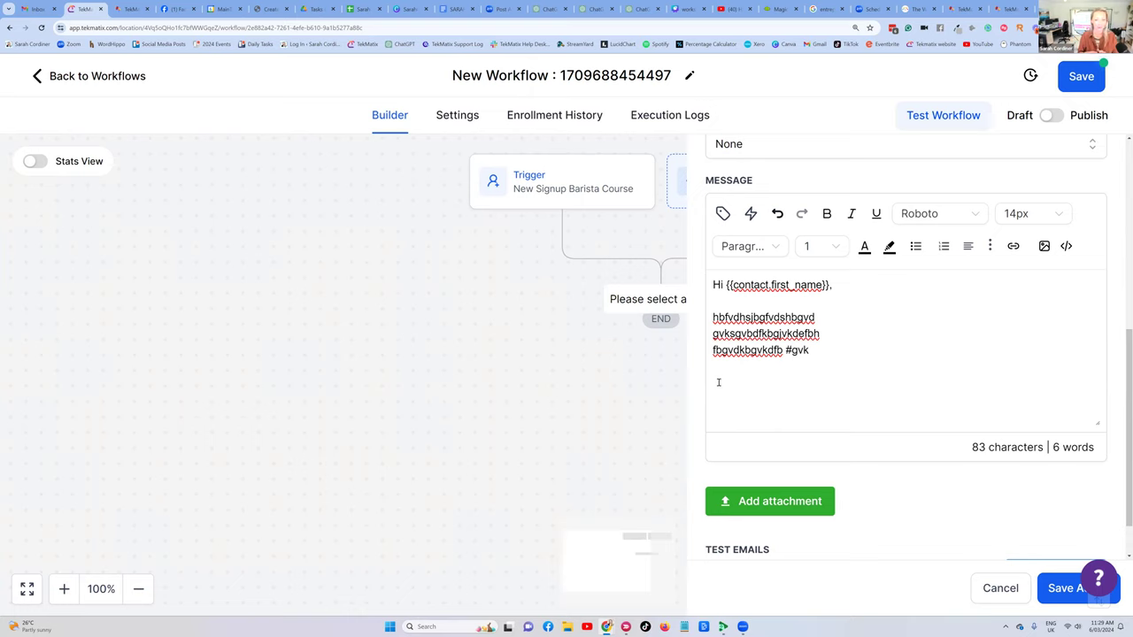
type("bhfnvbdfakbvkdbk")
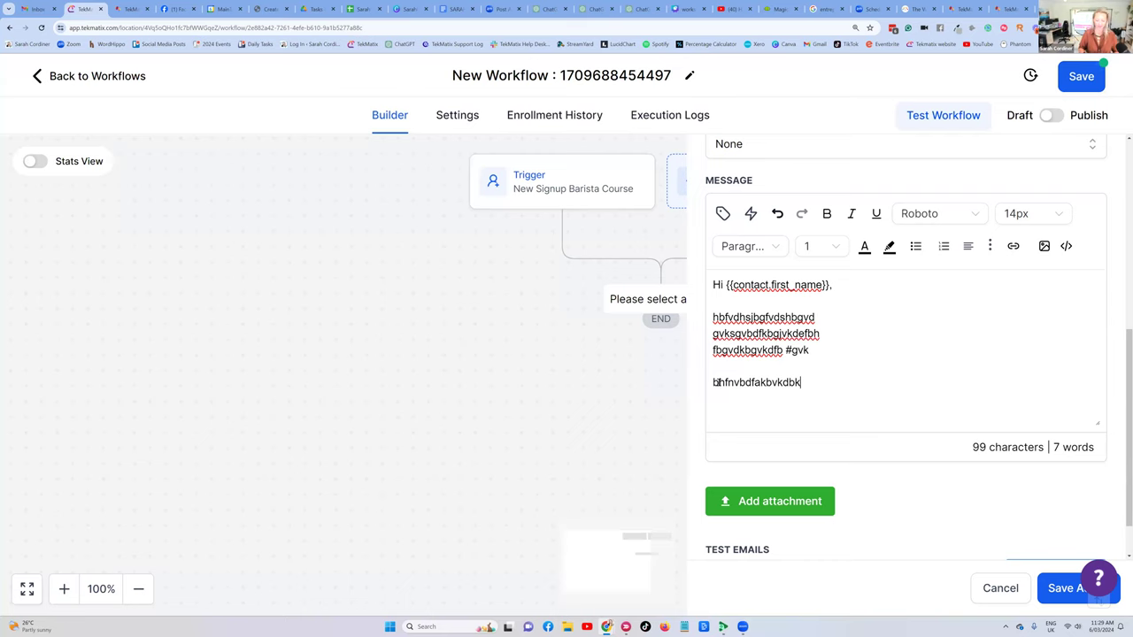
key("Return")
type("dbvnfdbvdffmbvkf")
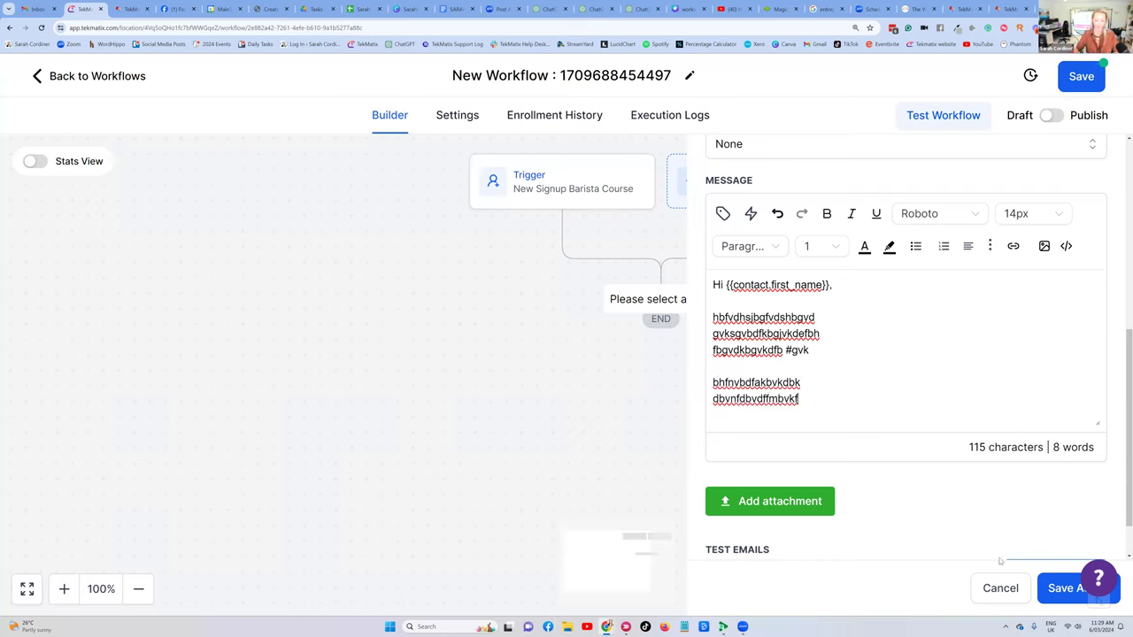
Set the email action's subject to "gfgg" and save the action.
left_click(1061, 586)
scroll(938, 292, "up", 5)
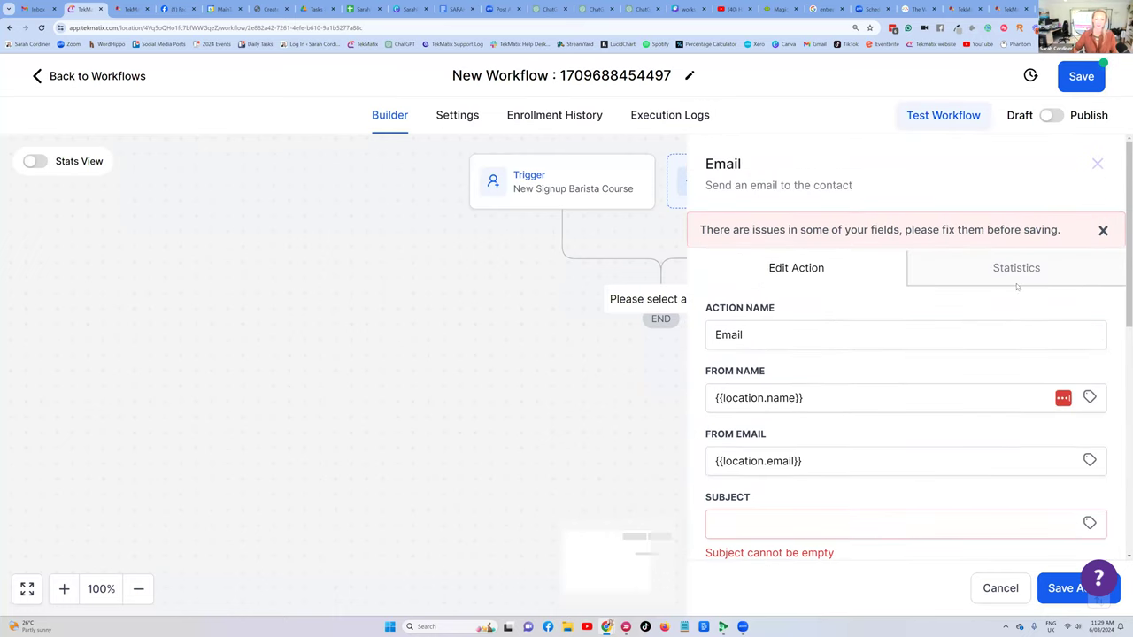
scroll(797, 328, "down", 3)
left_click(743, 346)
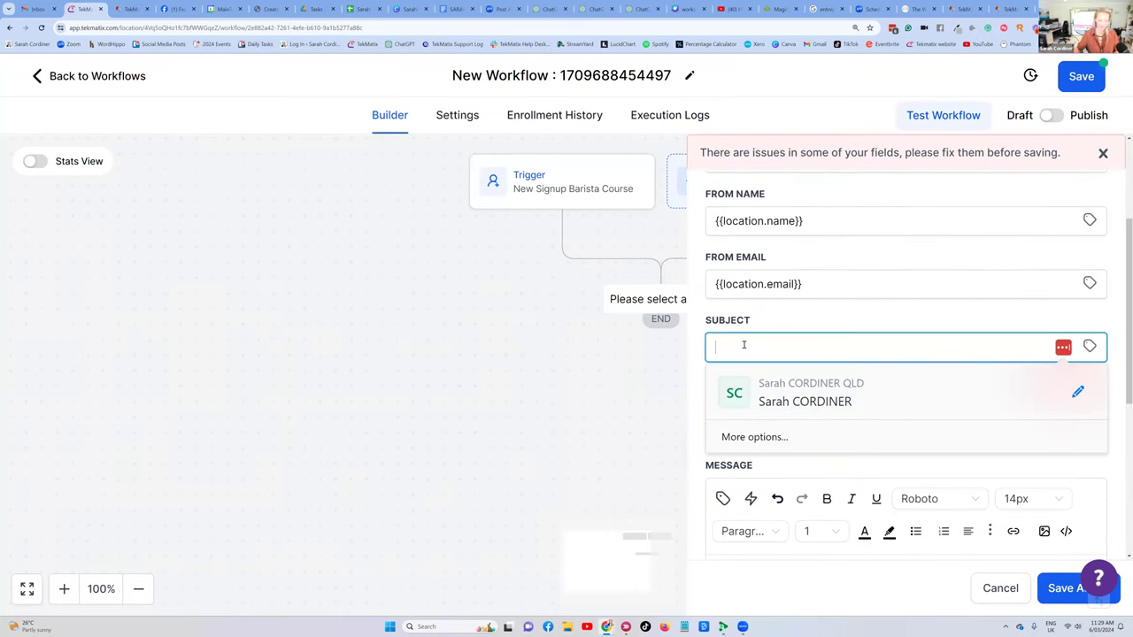
type("gfgg")
scroll(751, 346, "down", 3)
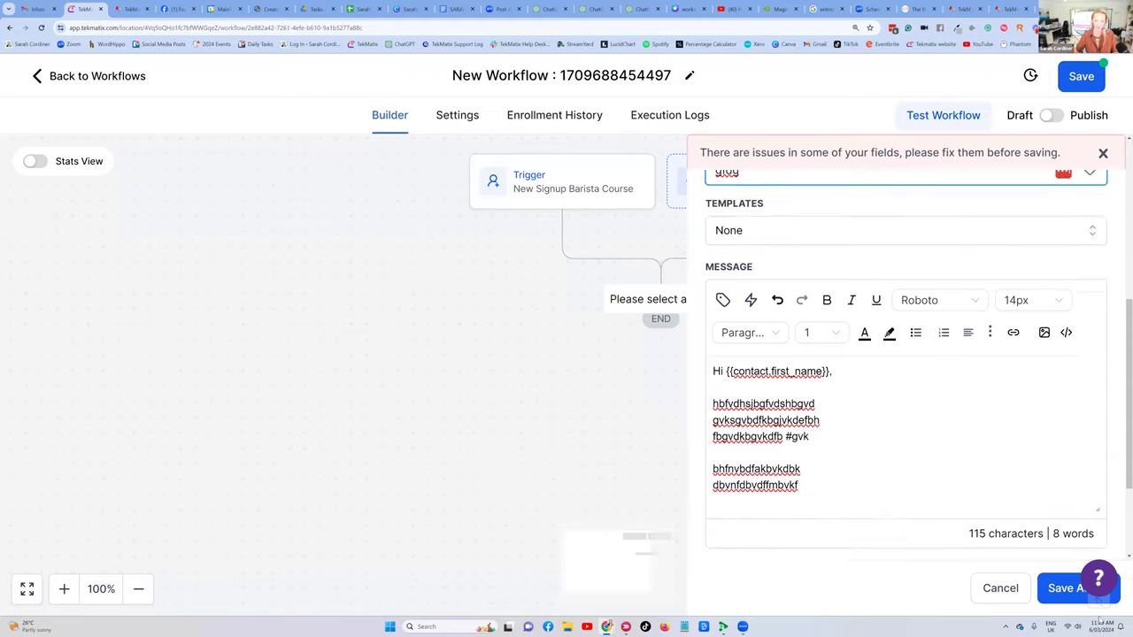
left_click(1067, 589)
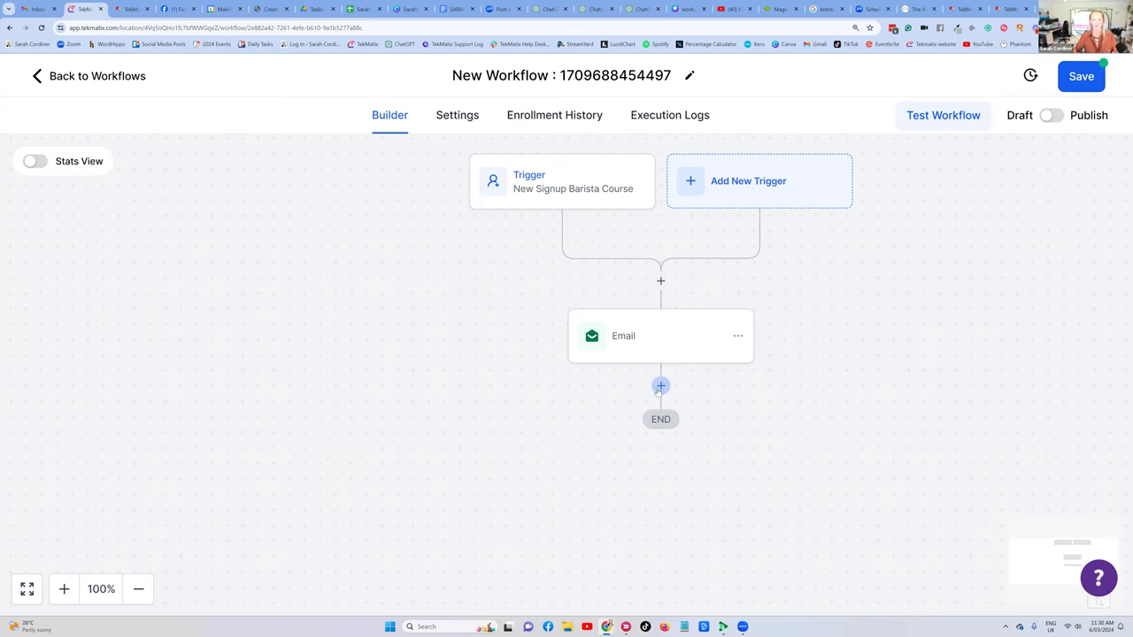
Add an Add Contact Tag action below the email and name it "Add Tag - barista course".
left_click(660, 386)
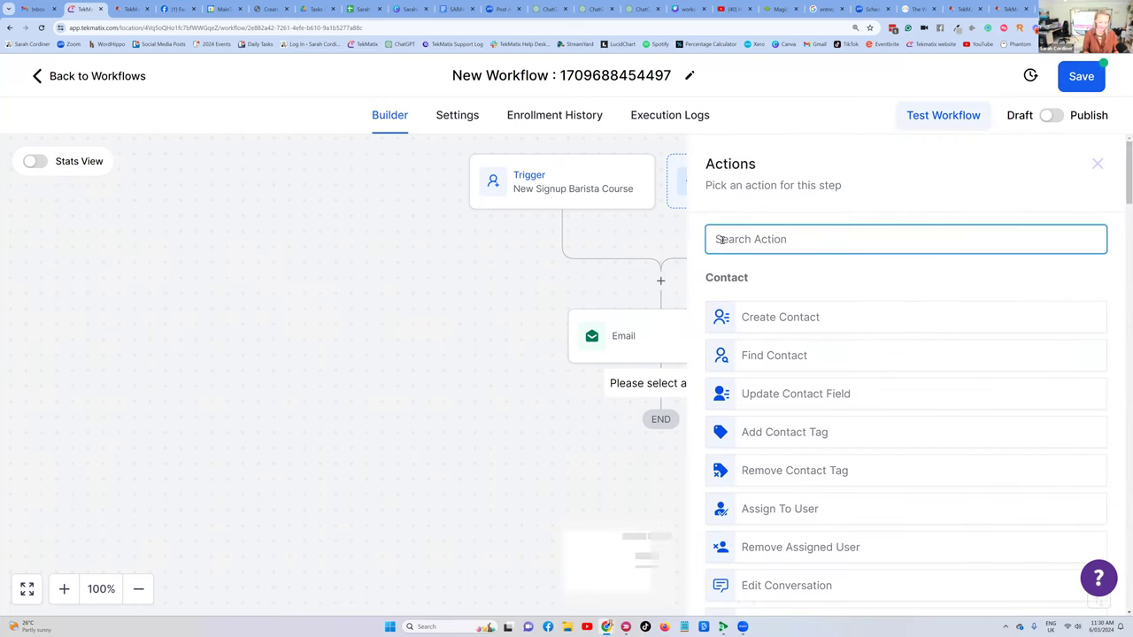
type("tag")
left_click(762, 307)
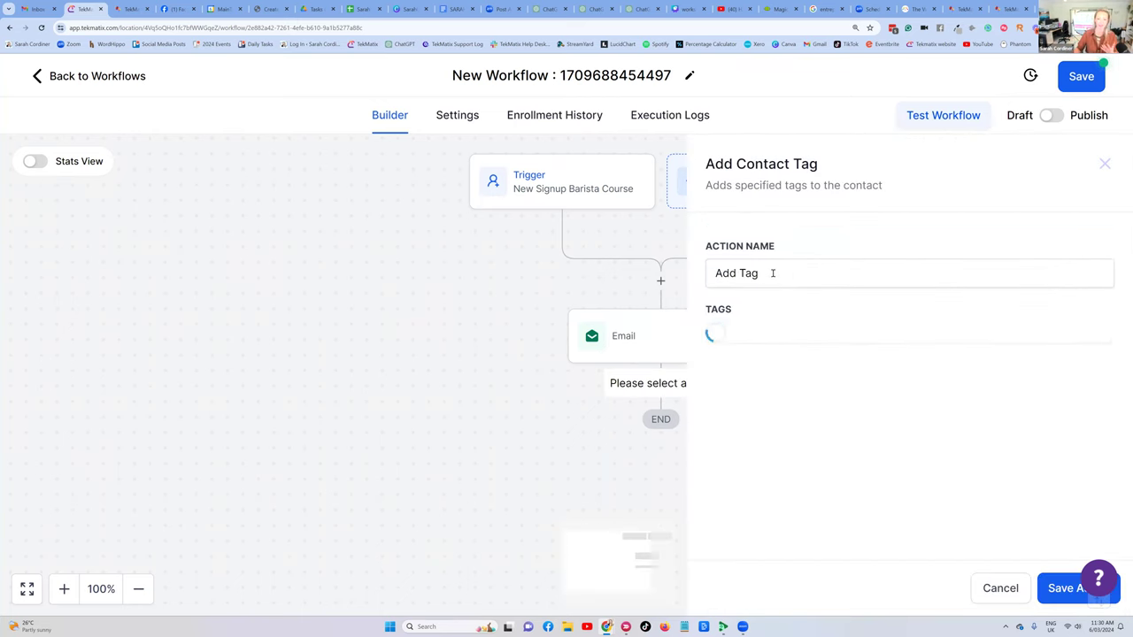
type("bariata course")
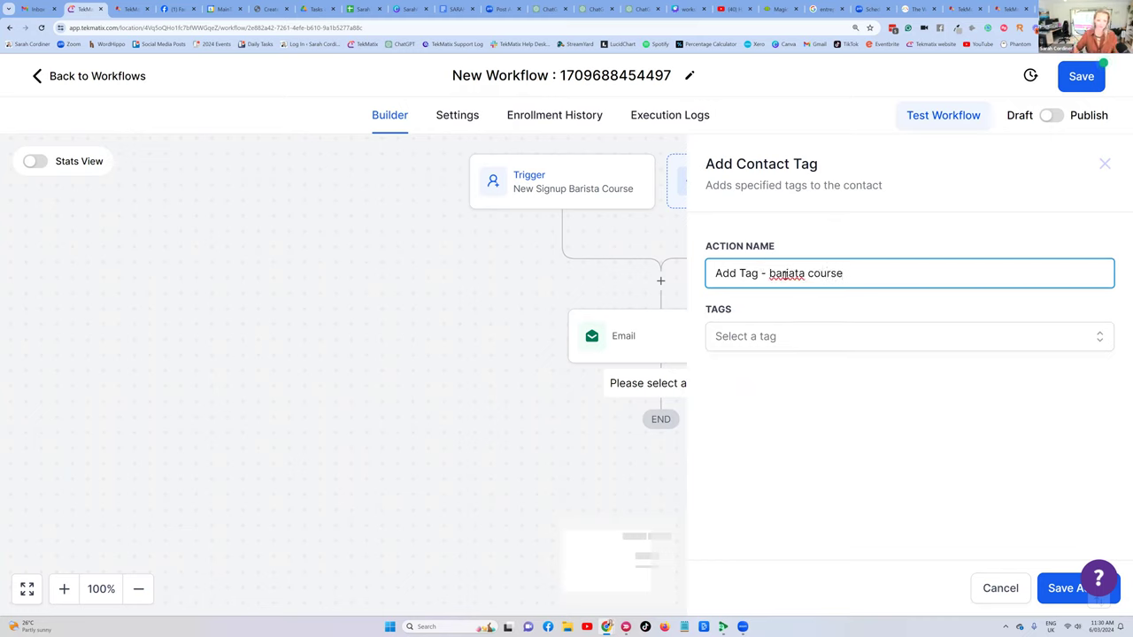
left_click(792, 274)
key("BackSpace")
type("s")
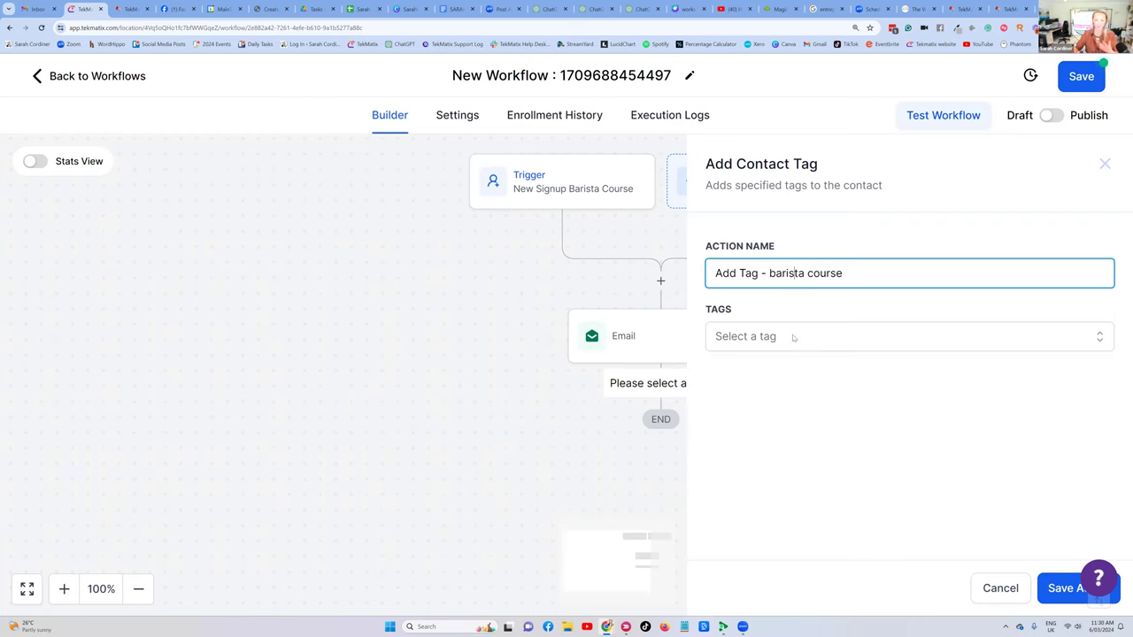
Create the new tag "joined barista course" for the tag action and save the action.
left_click(794, 341)
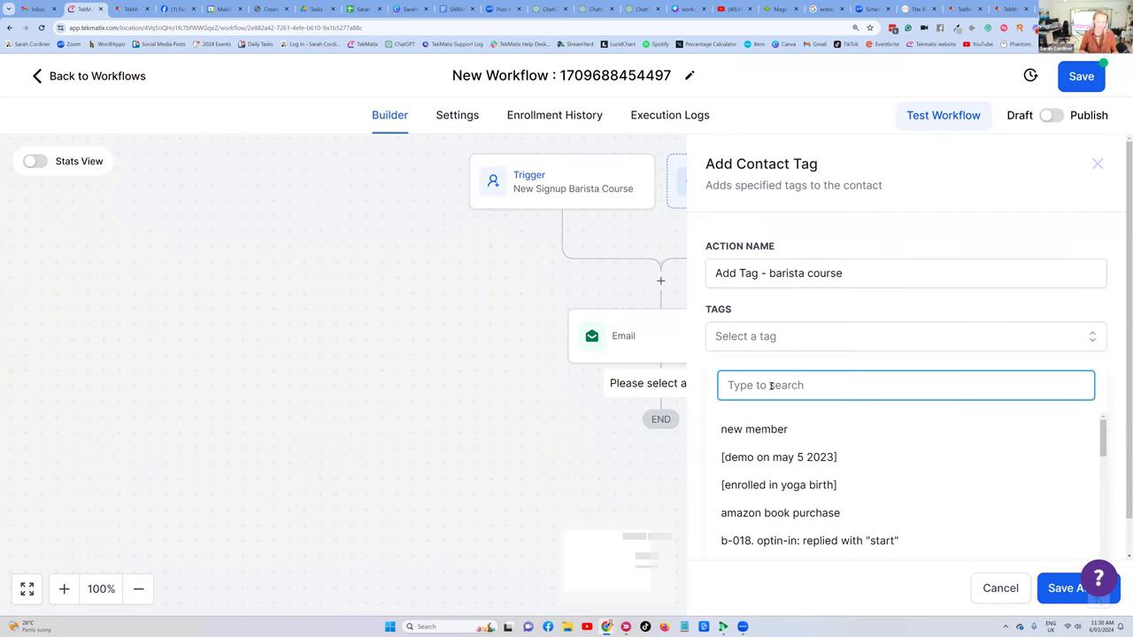
type("joined bar")
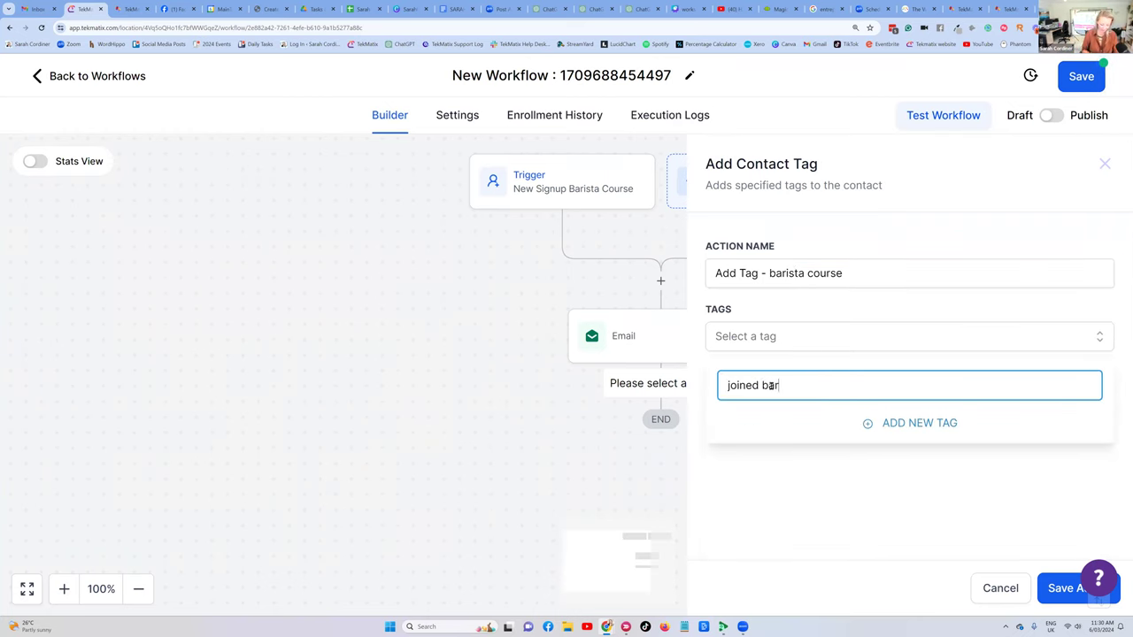
type("ista course")
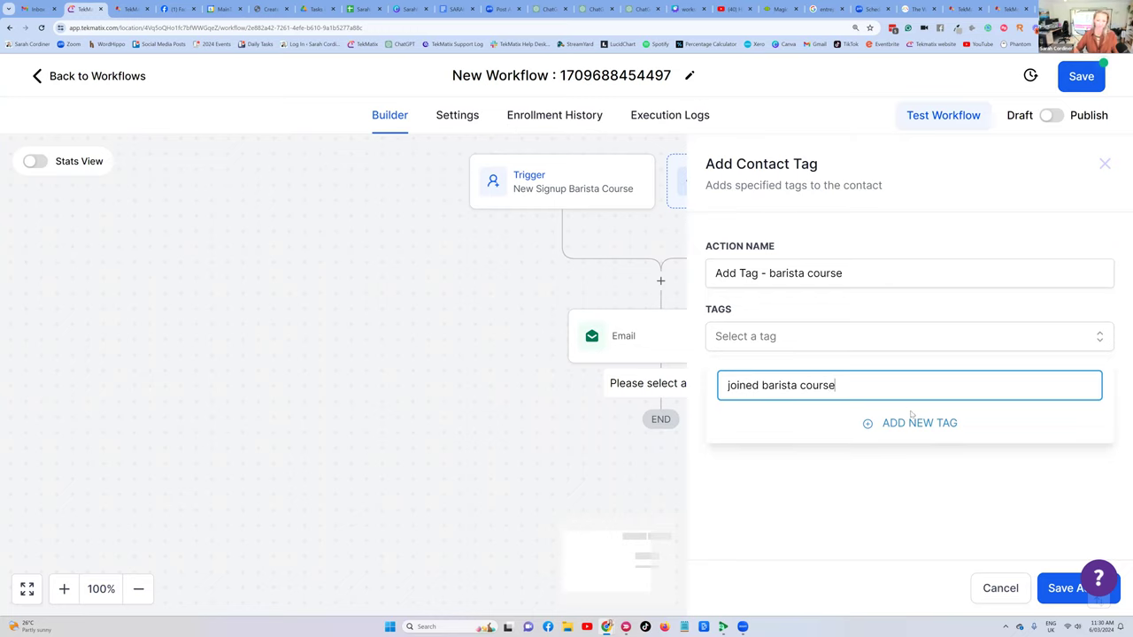
left_click(915, 423)
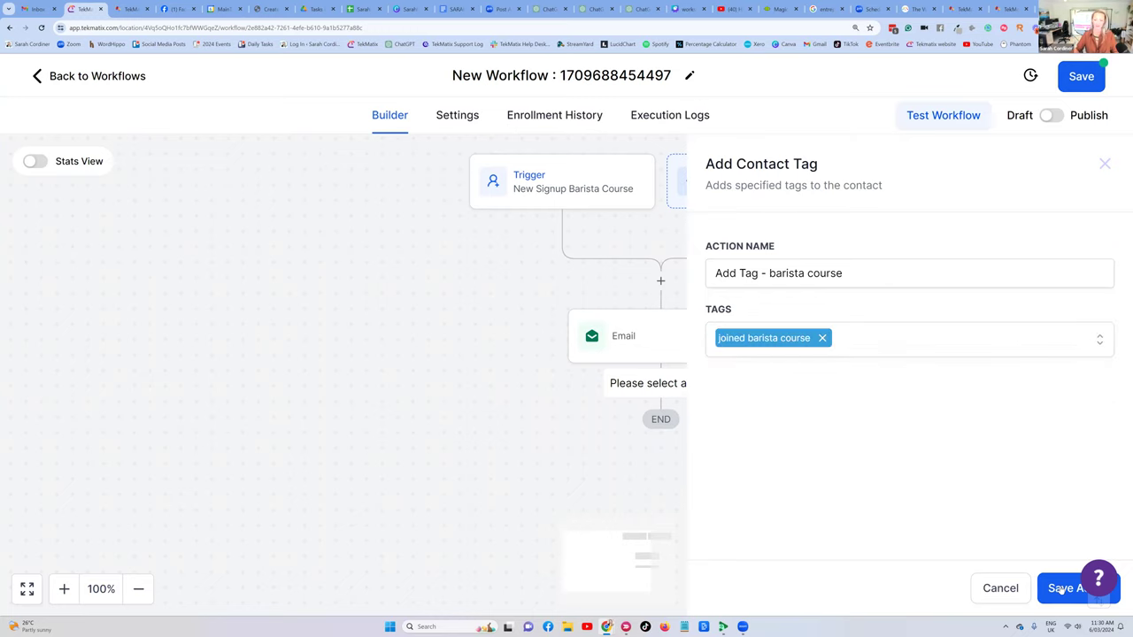
left_click(1061, 589)
Add a Create/Update Opportunity action to the workflow below the tag action.
scroll(761, 417, "down", 1)
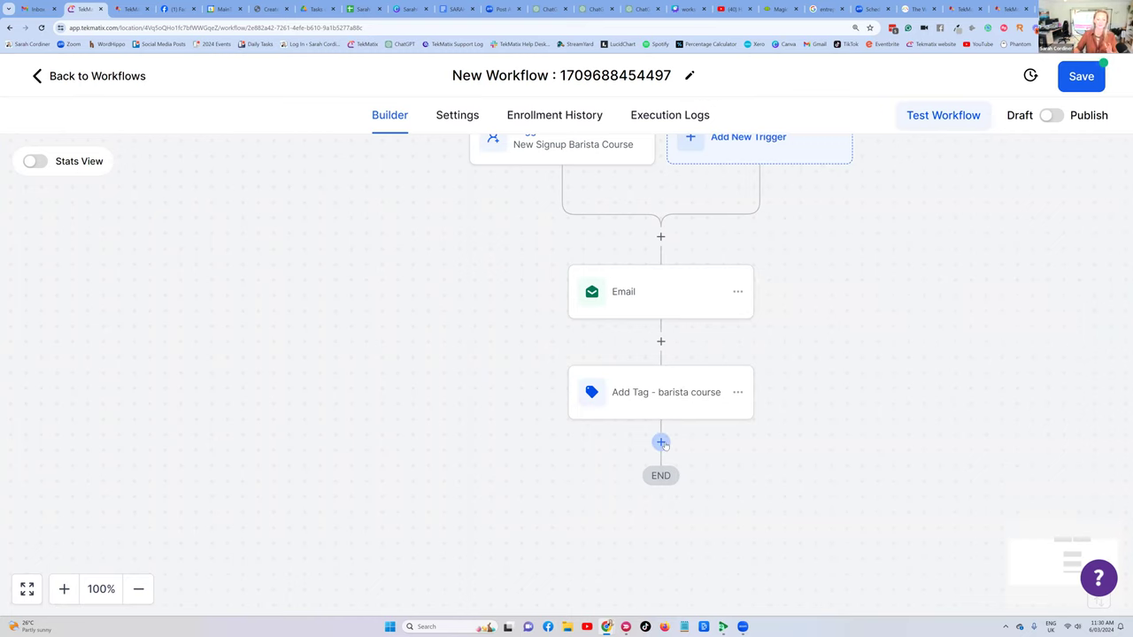
left_click(660, 440)
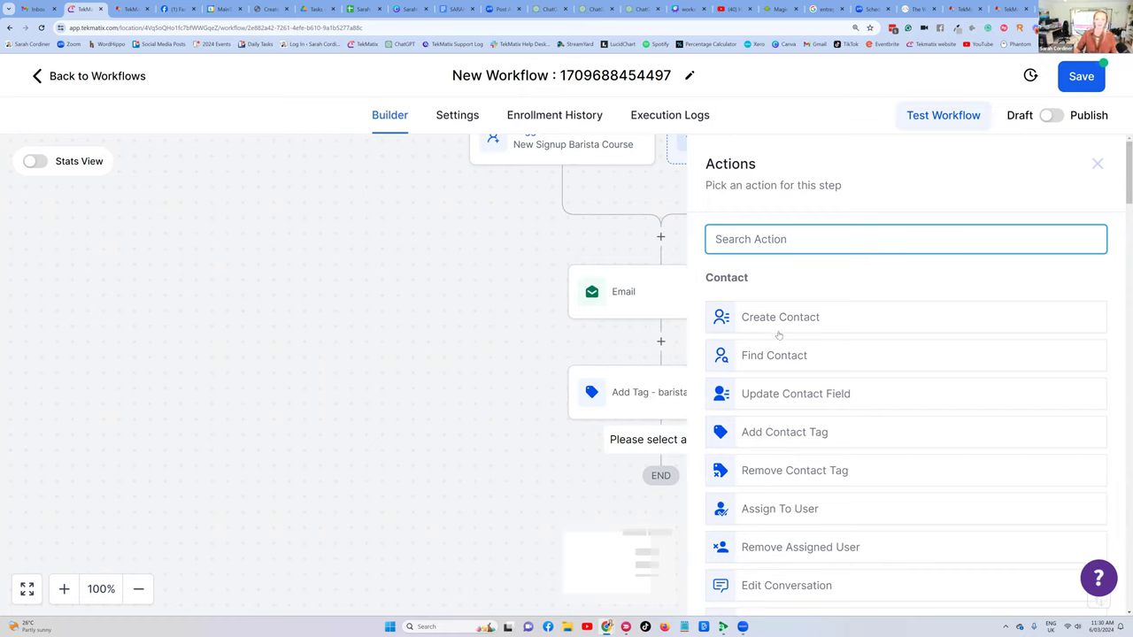
type("op")
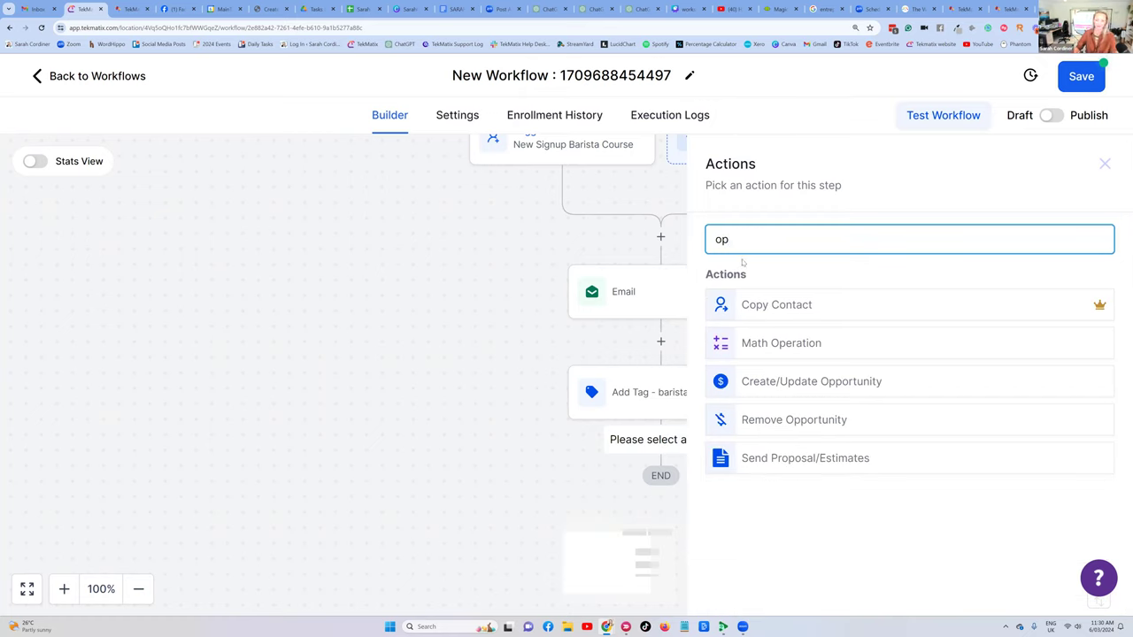
left_click(801, 385)
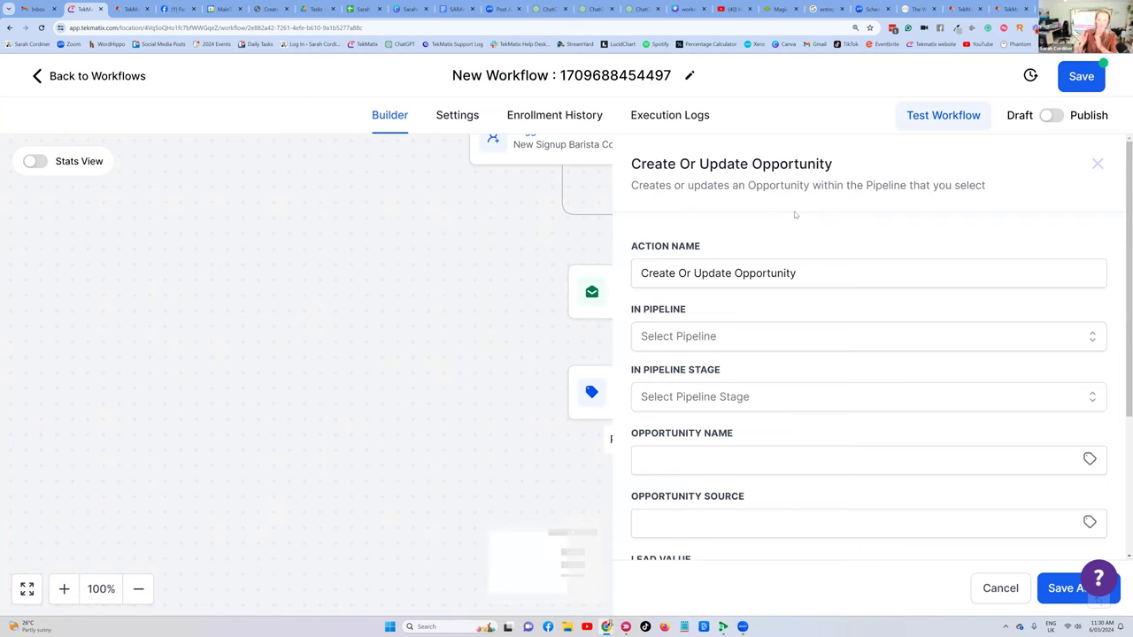
Assign the opportunity to the "Customer Journey - Overview" pipeline and its Online Course stage.
scroll(736, 274, "down", 1)
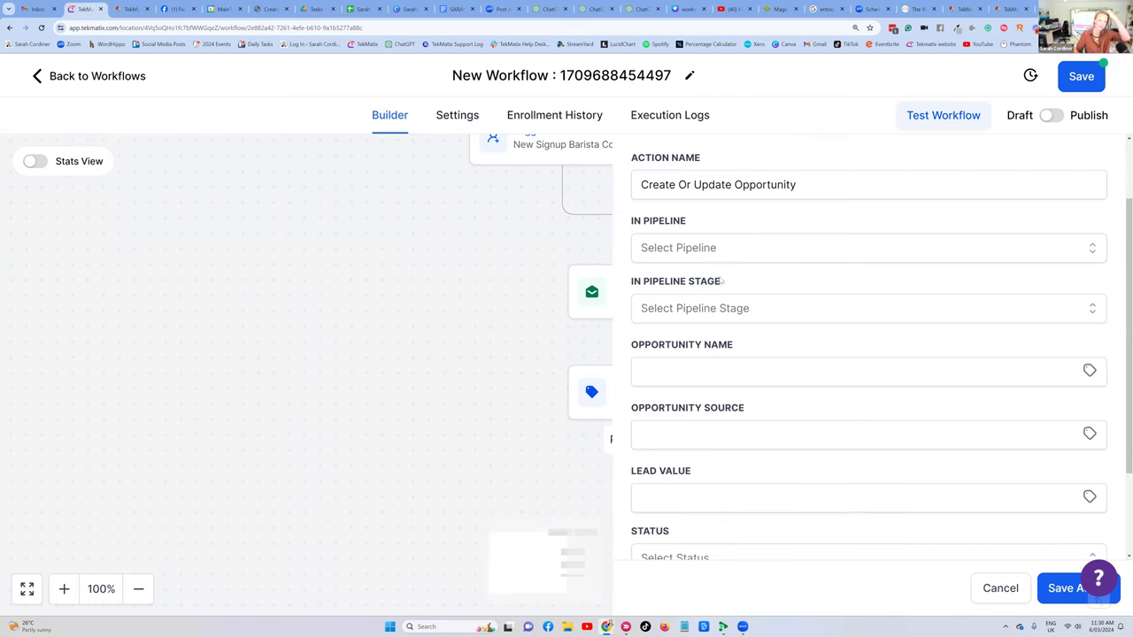
left_click(701, 249)
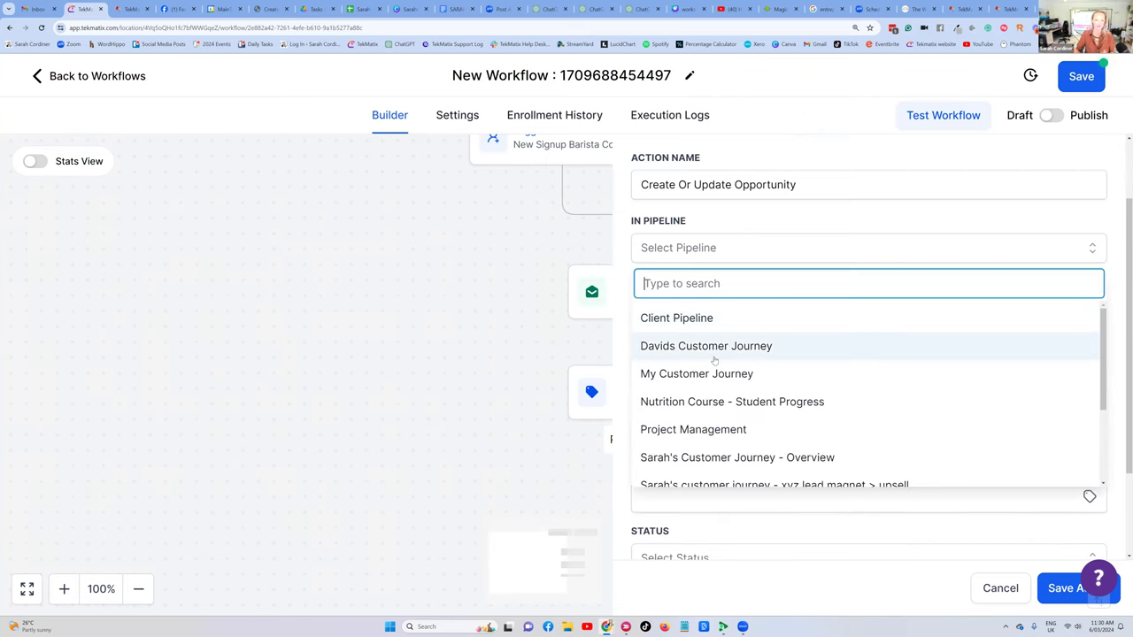
left_click(745, 458)
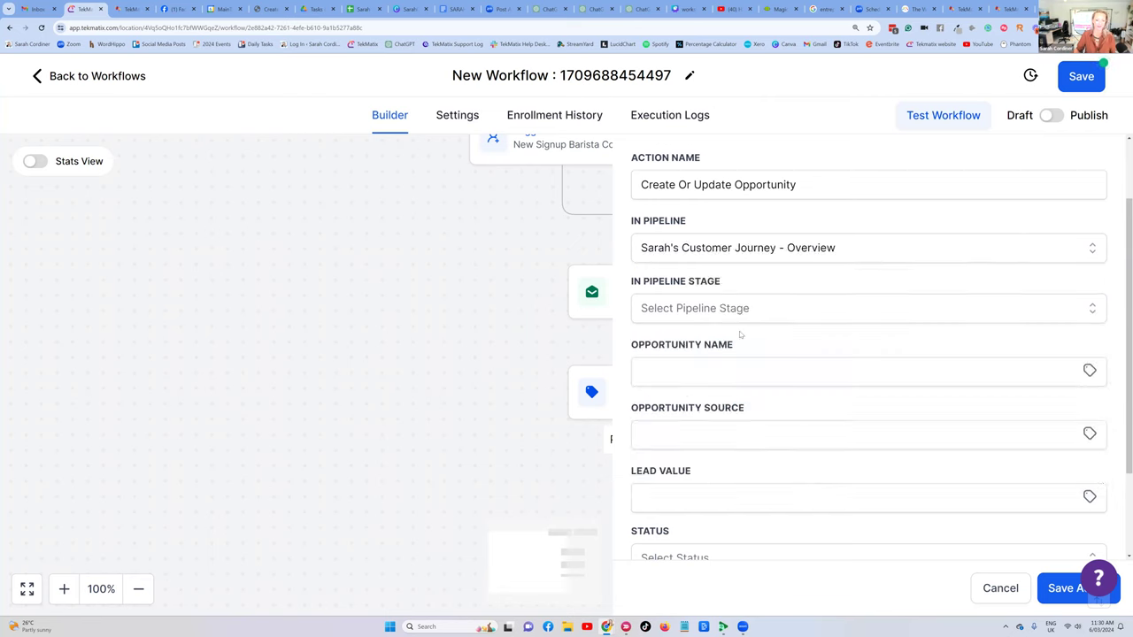
left_click(688, 310)
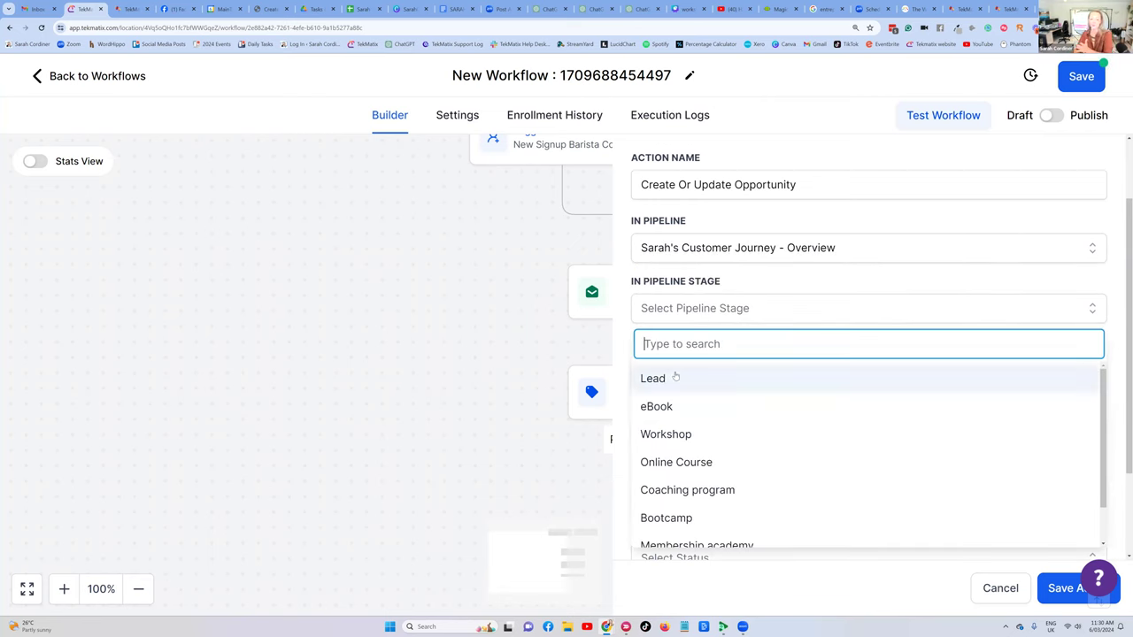
left_click(690, 466)
Set the opportunity name to the contact's full name merge field, {{contact.name}}.
scroll(885, 354, "down", 1)
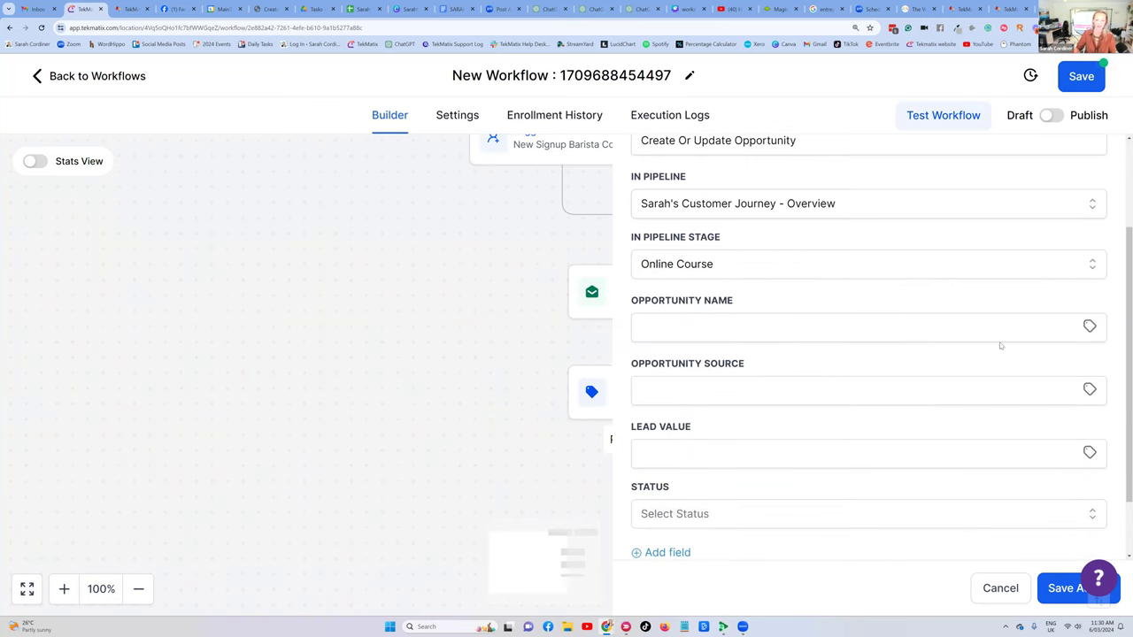
left_click(1090, 327)
left_click(1018, 376)
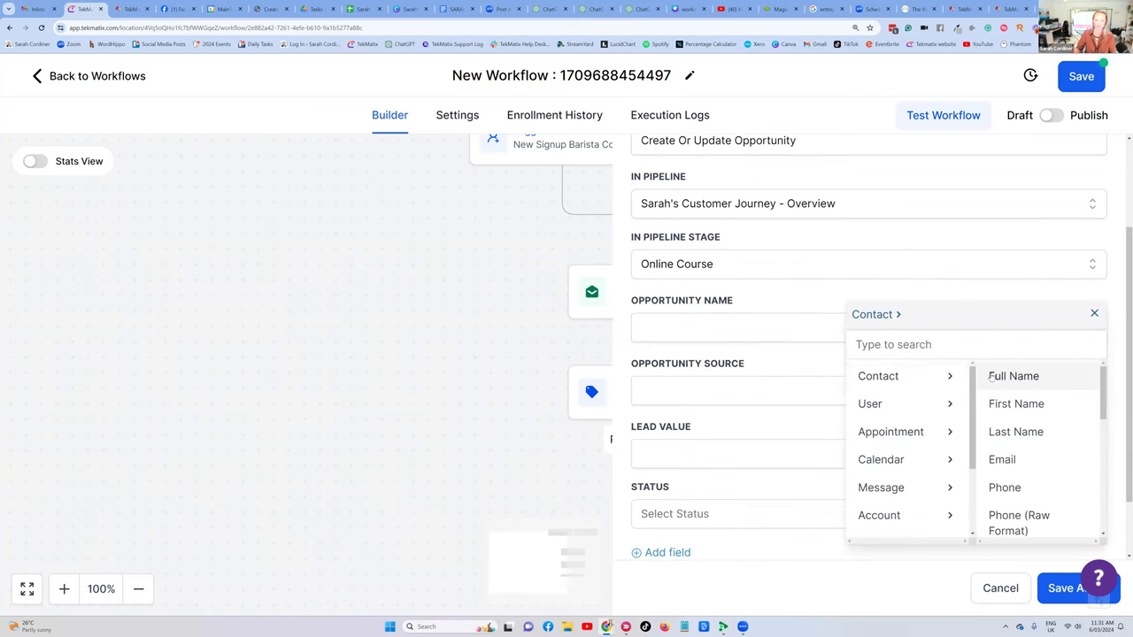
left_click(1024, 376)
Set the opportunity's lead value to 250 and its status to won, and save the action.
scroll(785, 334, "down", 1)
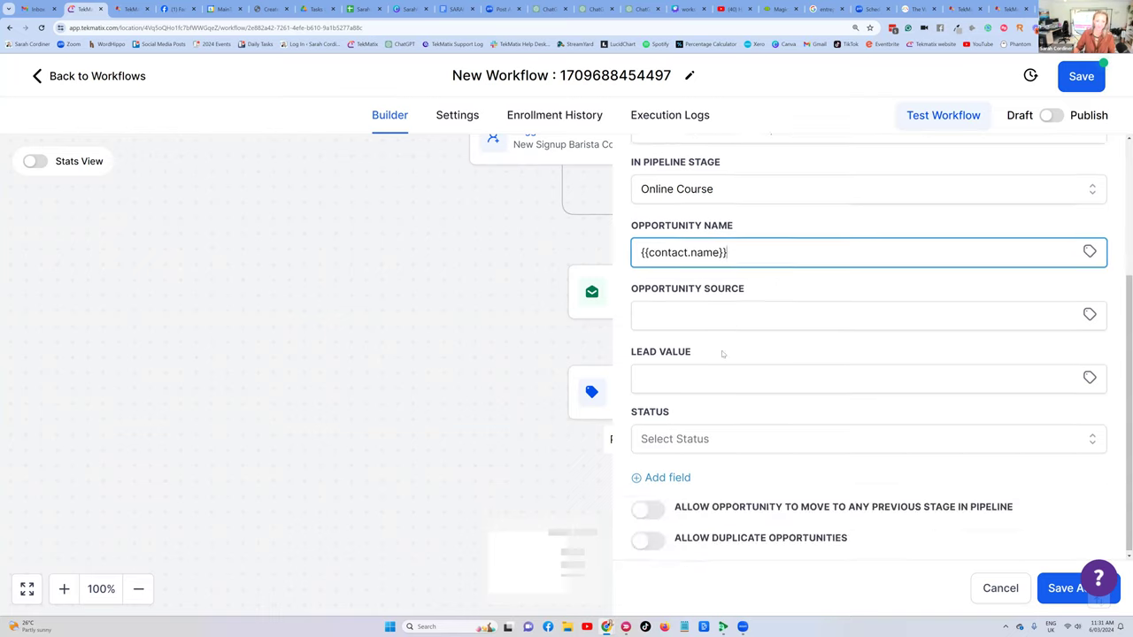
left_click(697, 374)
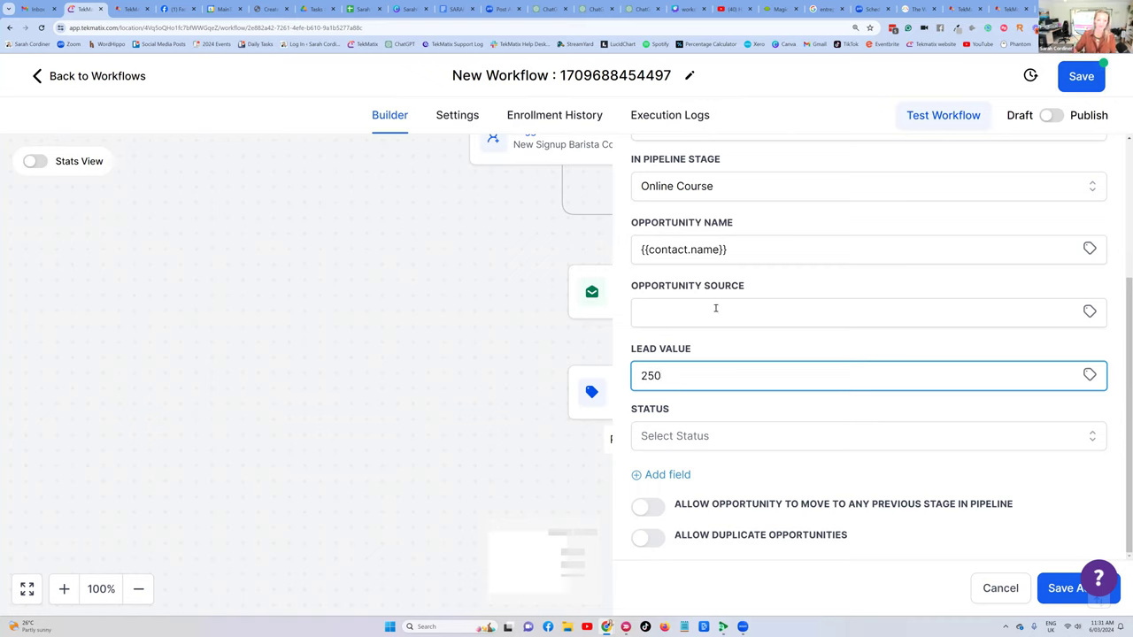
left_click(747, 354)
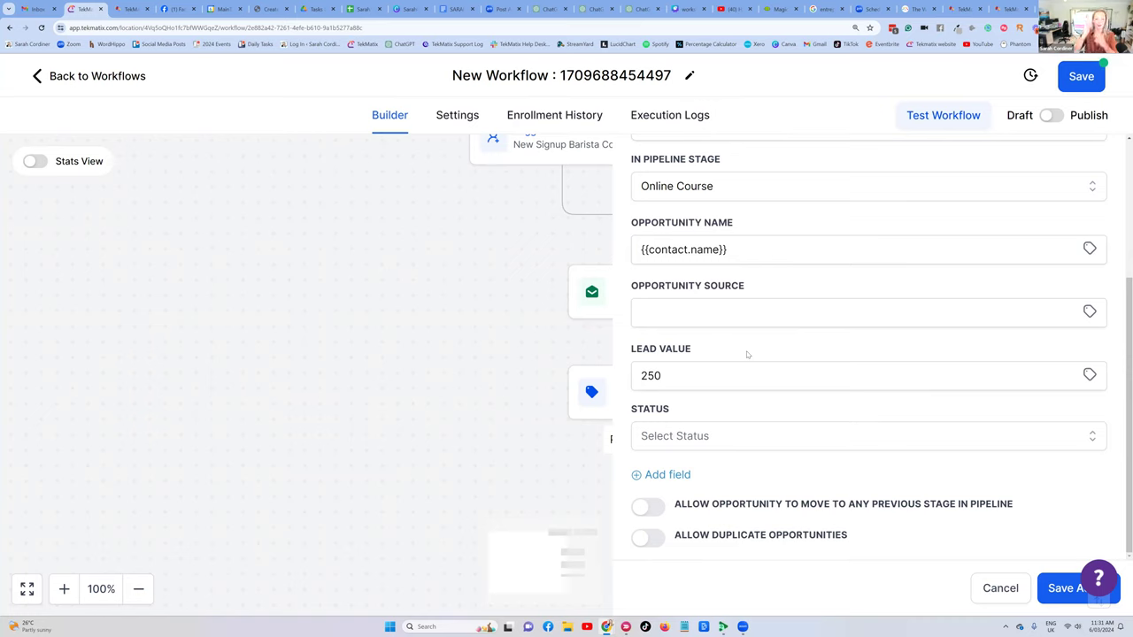
left_click(684, 440)
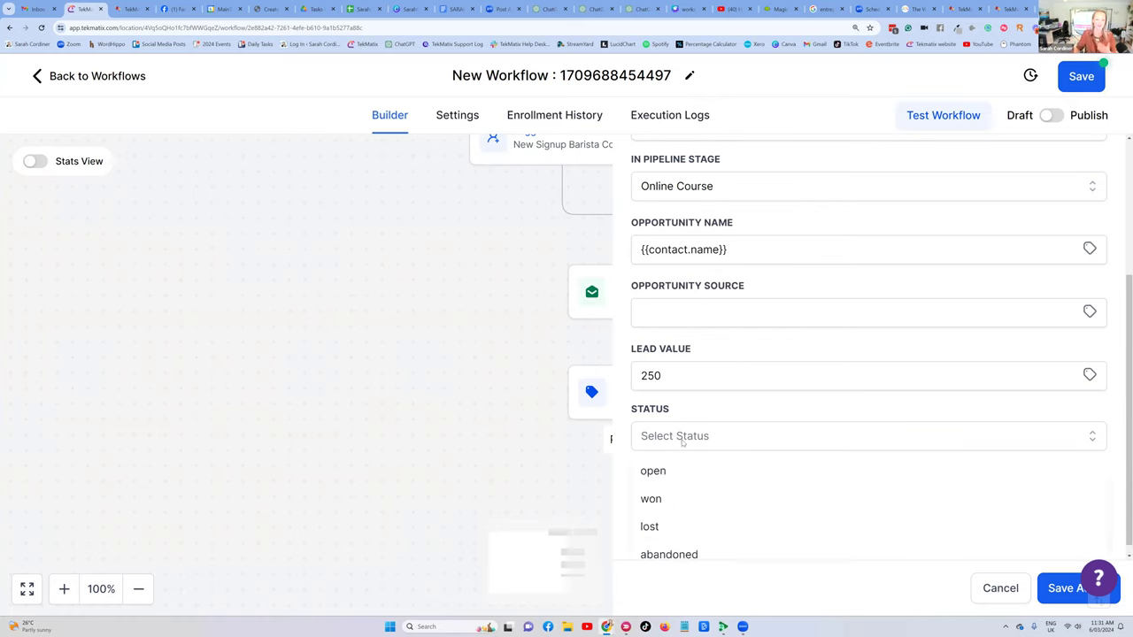
left_click(664, 501)
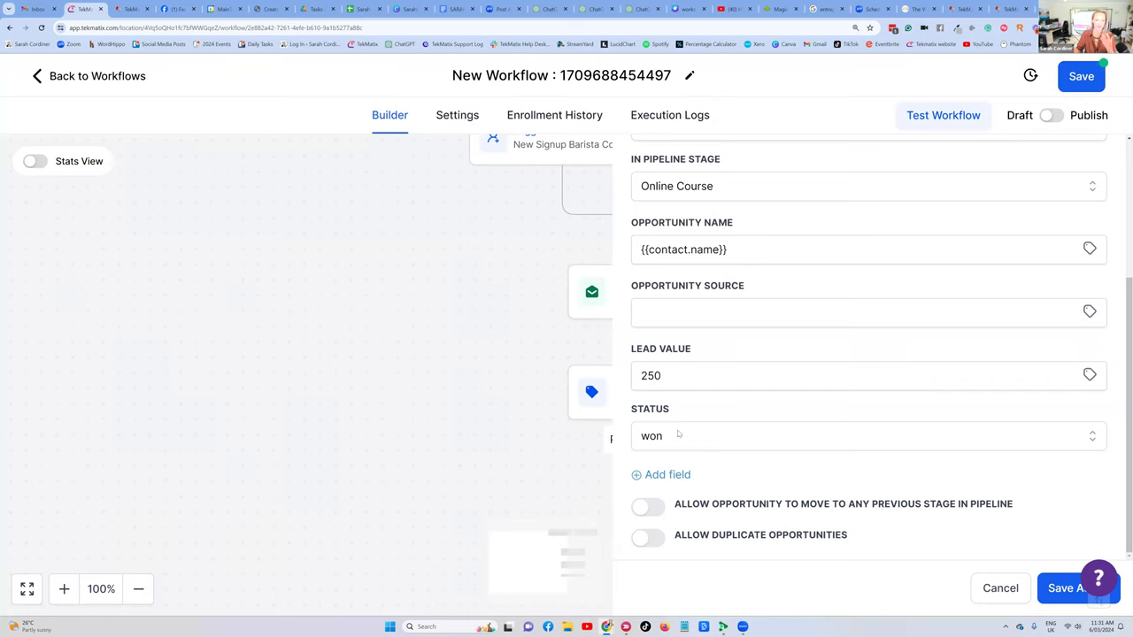
left_click(1051, 588)
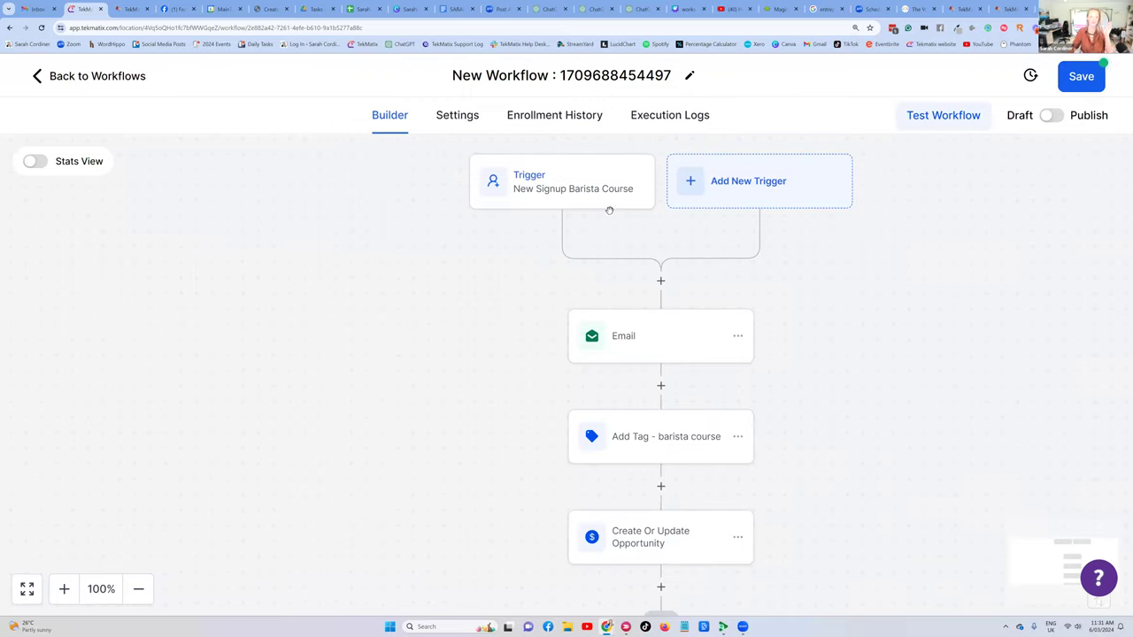
Add a Wait action to the workflow directly below the Create Or Update Opportunity action.
scroll(647, 301, "down", 1)
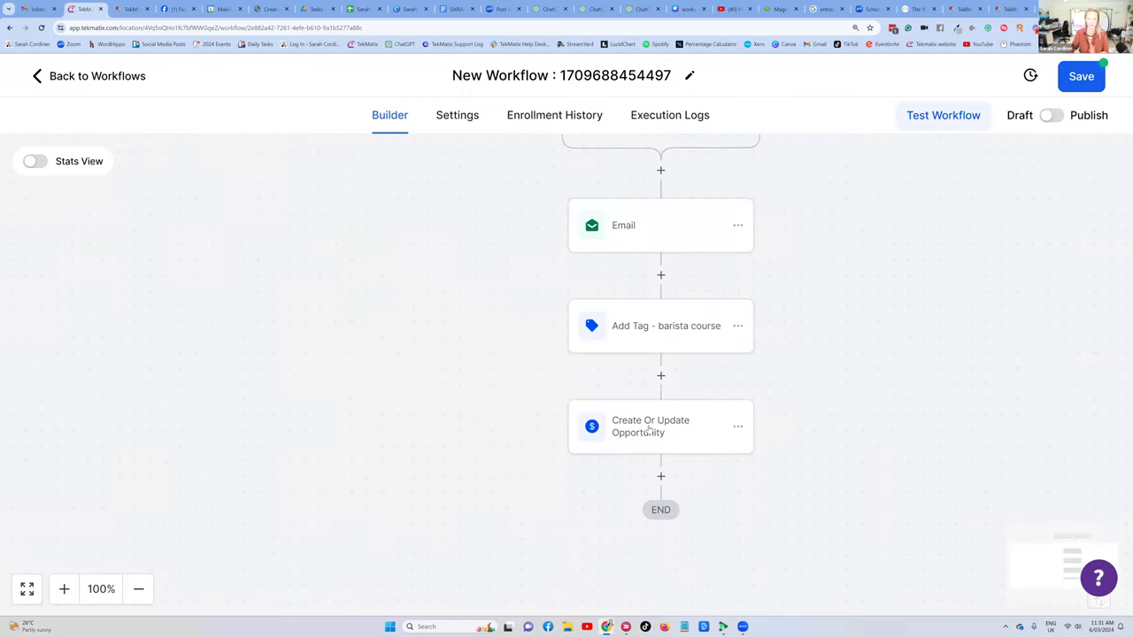
scroll(655, 429, "down", 1)
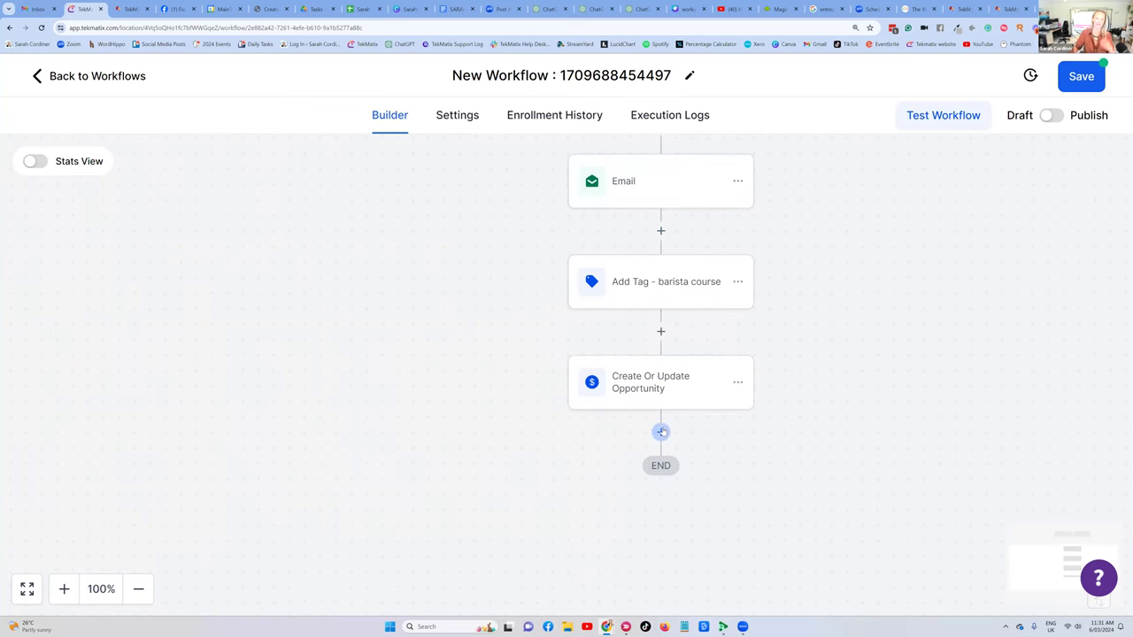
left_click(661, 431)
scroll(903, 374, "down", 5)
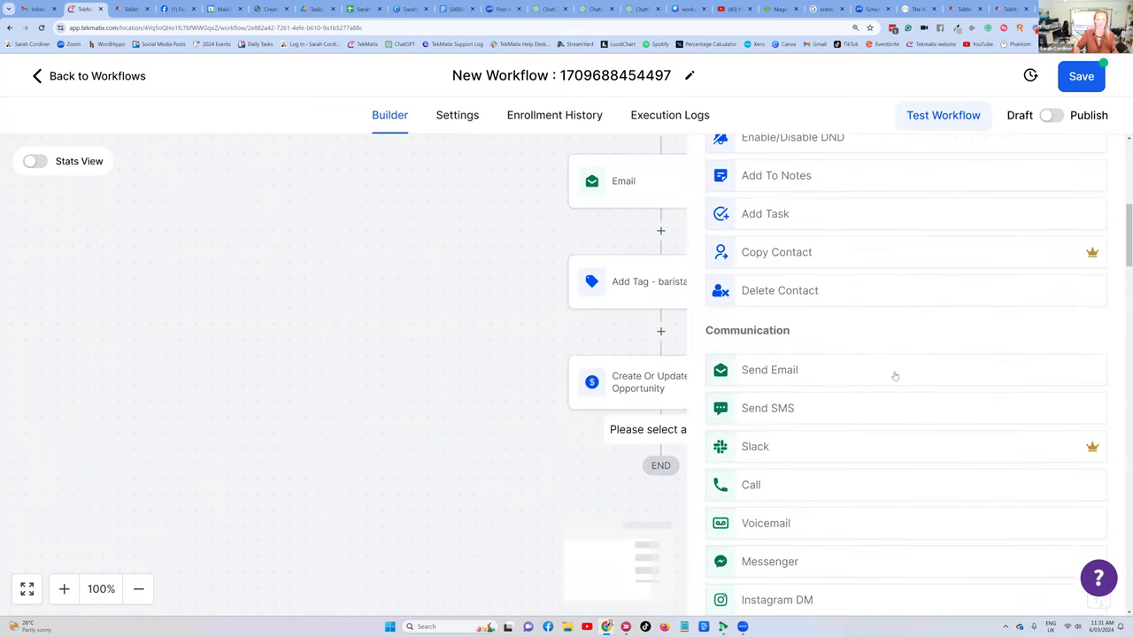
scroll(754, 264, "up", 5)
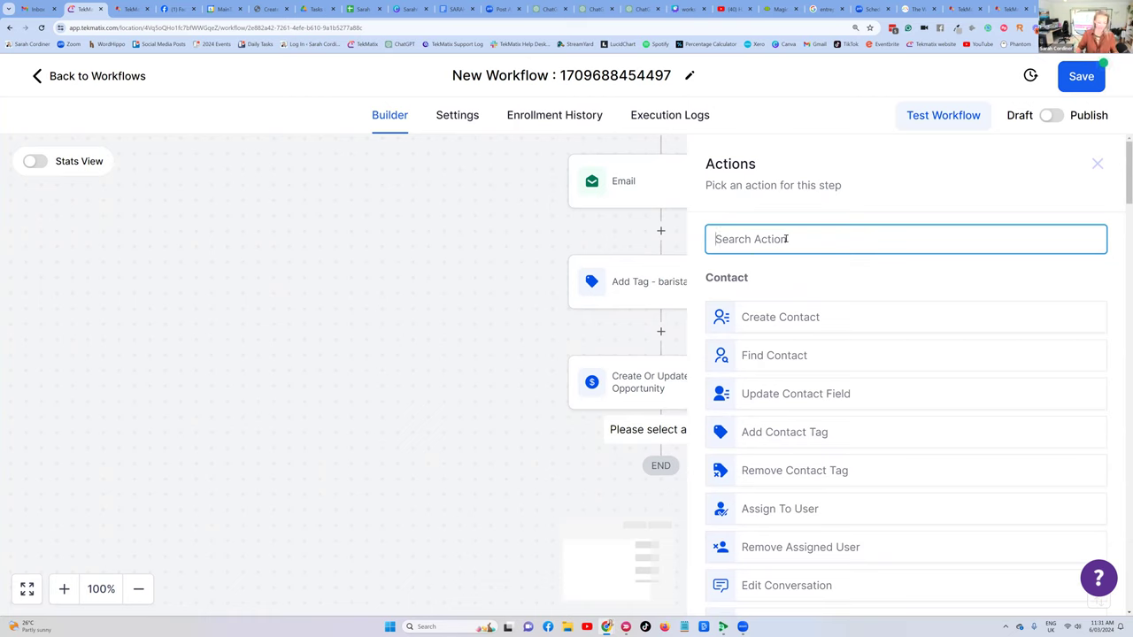
type("wait")
left_click(754, 305)
Name the wait action "Wait for 3 days".
left_click(545, 270)
type("fopr 3")
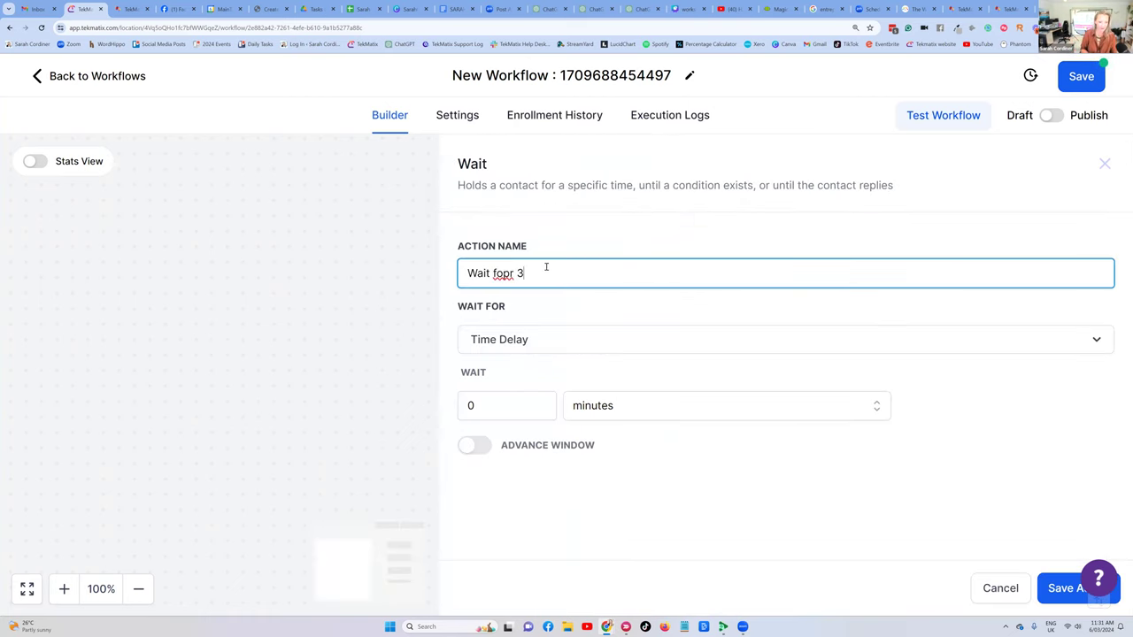
key("BackSpace")
key("BackSpace")
key("BackSpace")
key("BackSpace")
type("r 3 days")
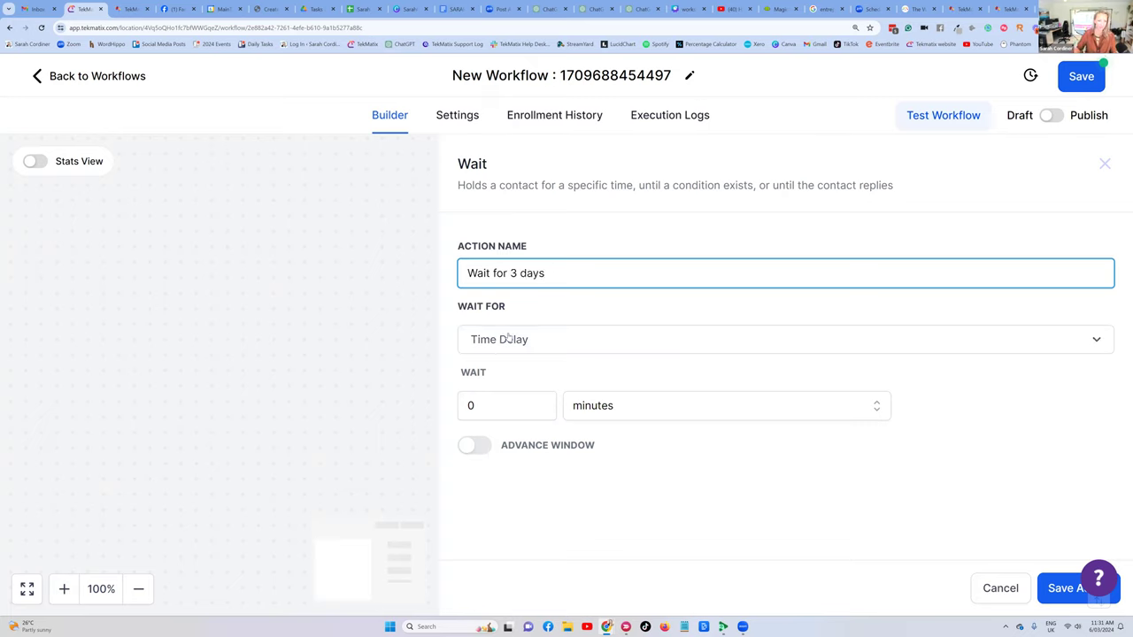
Set the time delay of the wait action to 3 days and save the action.
left_click(458, 406)
key("BackSpace")
type("3")
left_click(620, 405)
left_click(602, 496)
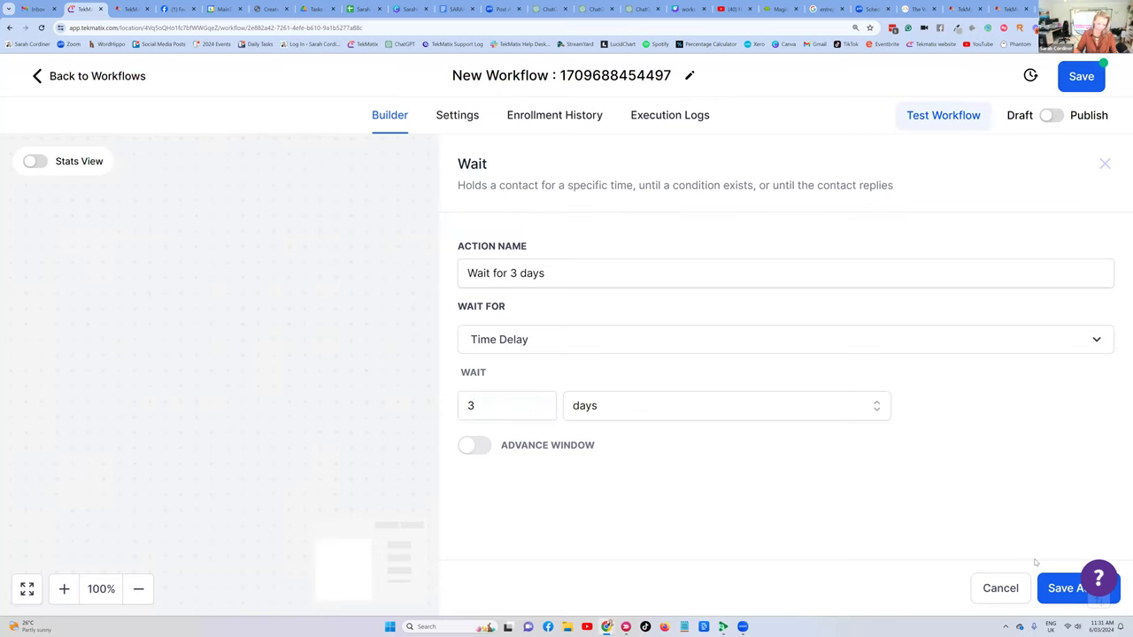
left_click(1058, 588)
Copy the first Email action on its own and paste it below the "Wait for 3 days" action.
scroll(663, 460, "down", 1)
scroll(669, 450, "up", 1)
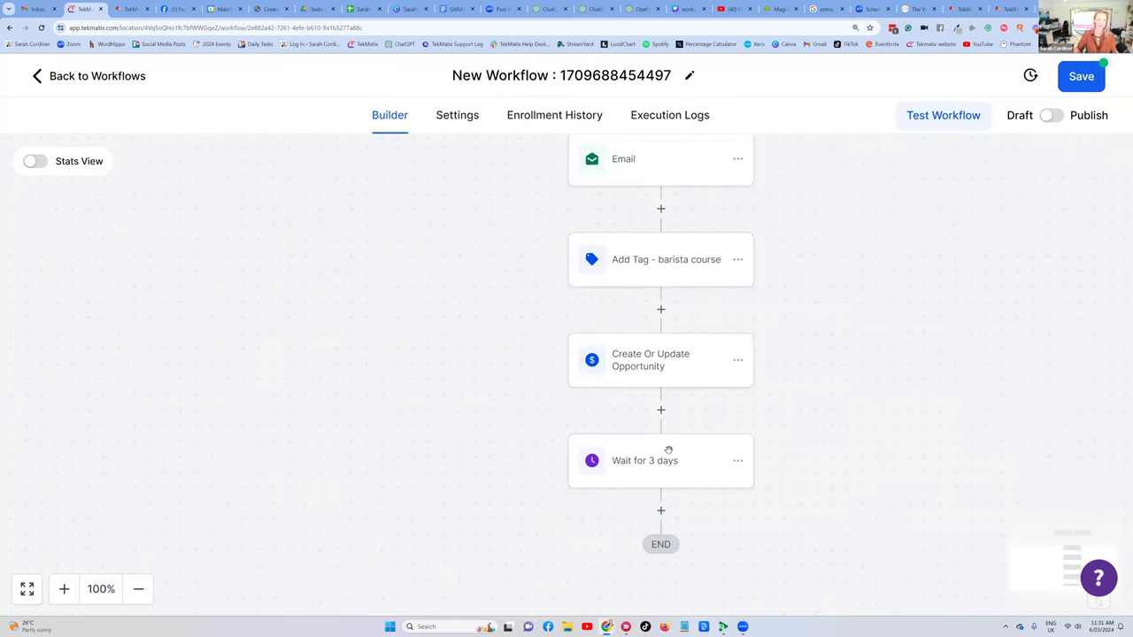
left_click(738, 182)
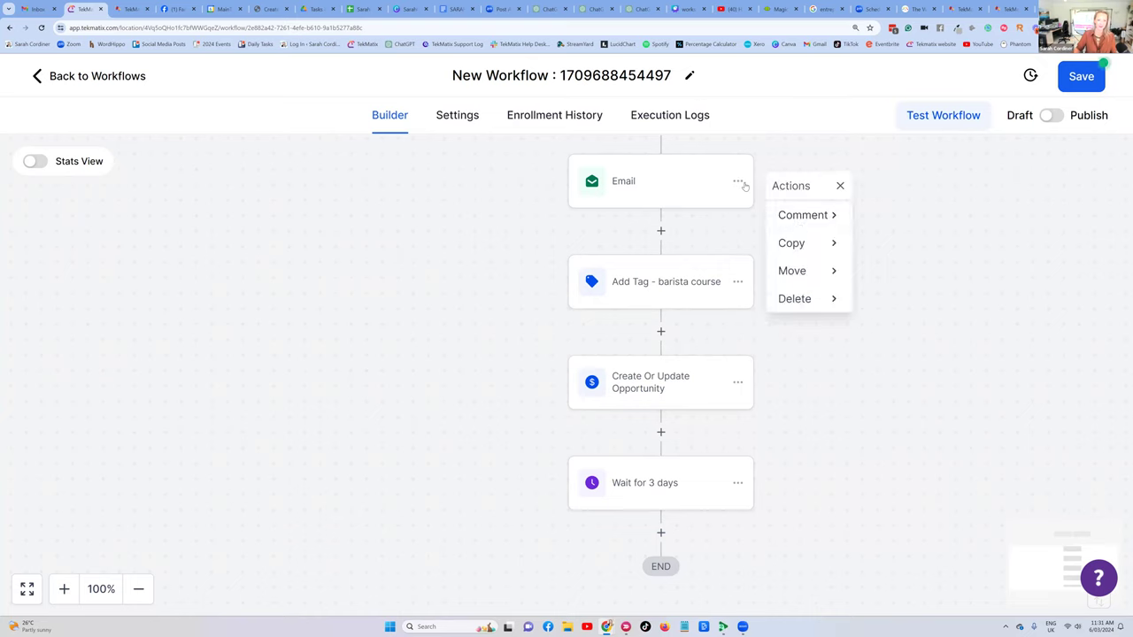
left_click(801, 245)
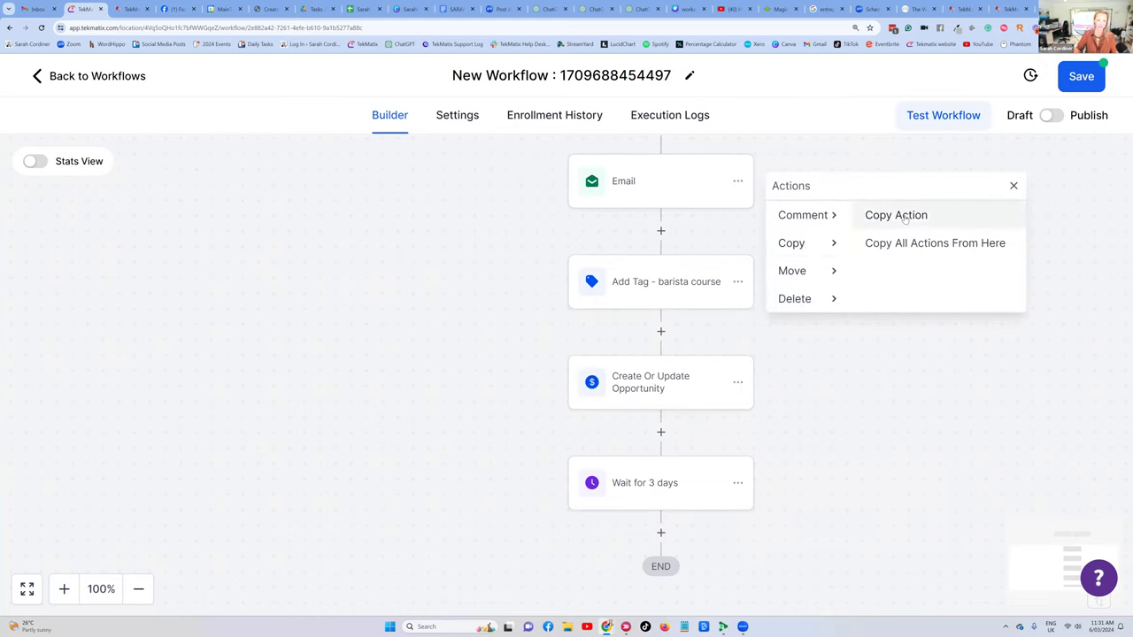
left_click(903, 218)
left_click(670, 530)
Delete the placeholder body text below the greeting in the copied email at the end of the workflow.
scroll(673, 506, "down", 1)
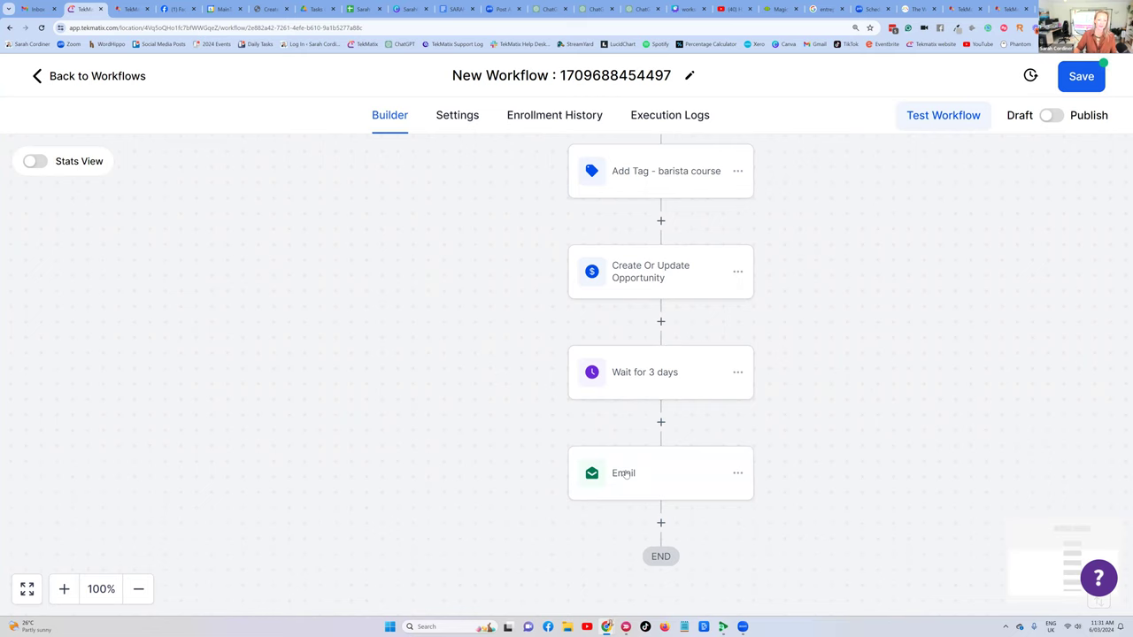
left_click(677, 487)
scroll(763, 430, "down", 3)
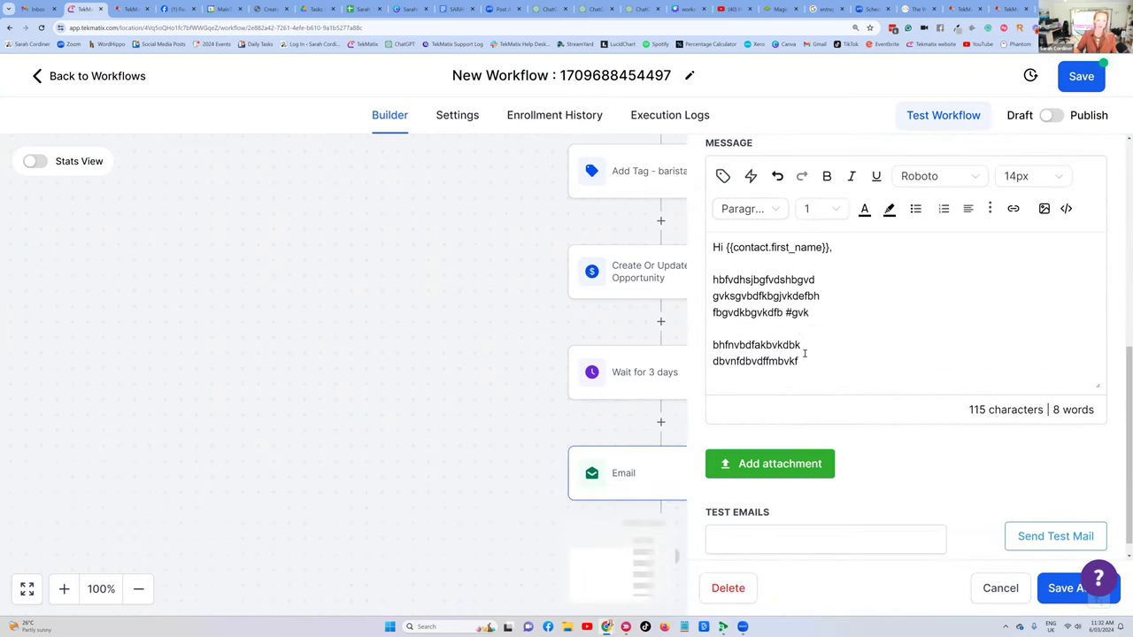
left_click_drag(799, 363, 713, 280)
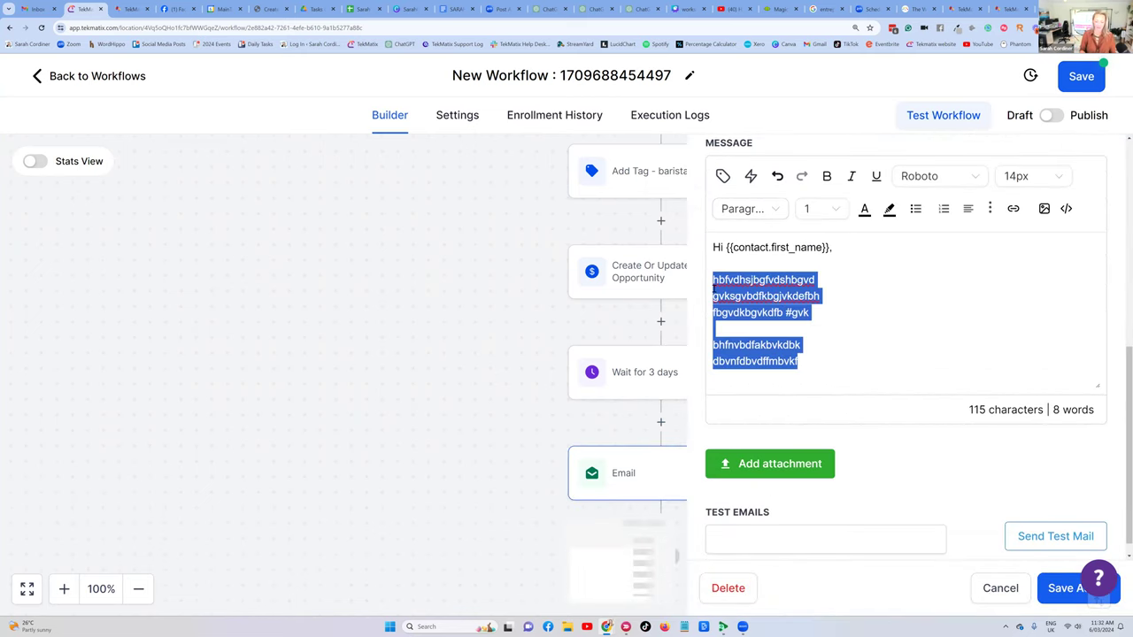
key("BackSpace")
Write a four-line placeholder message beginning with "3 days ago" below the greeting and save the email action.
type("3 days ")
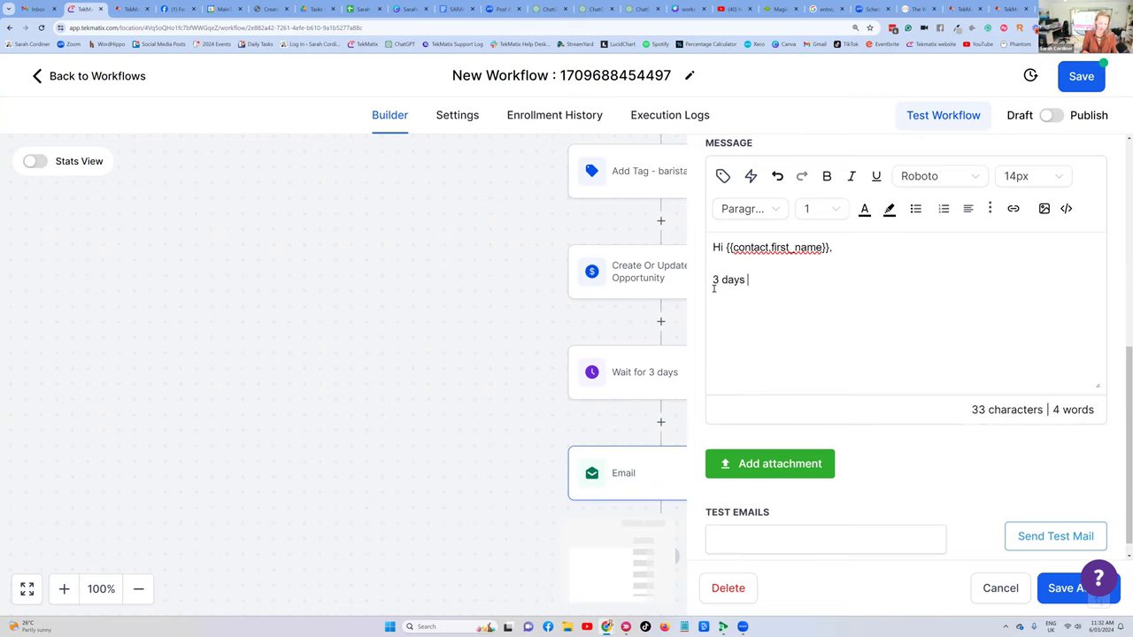
type("ago jkdfhnggnldf")
key("Return")
type("dfskbgkjdsgb")
key("Return")
type("fhnljnhfl/n")
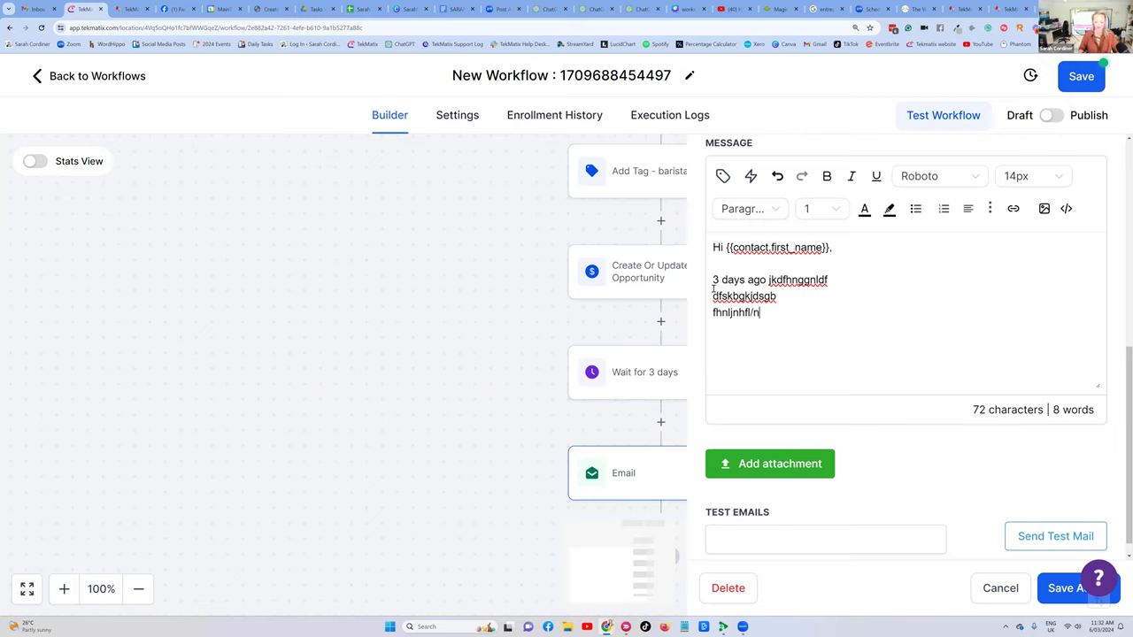
key("Return")
type("b fcbmk")
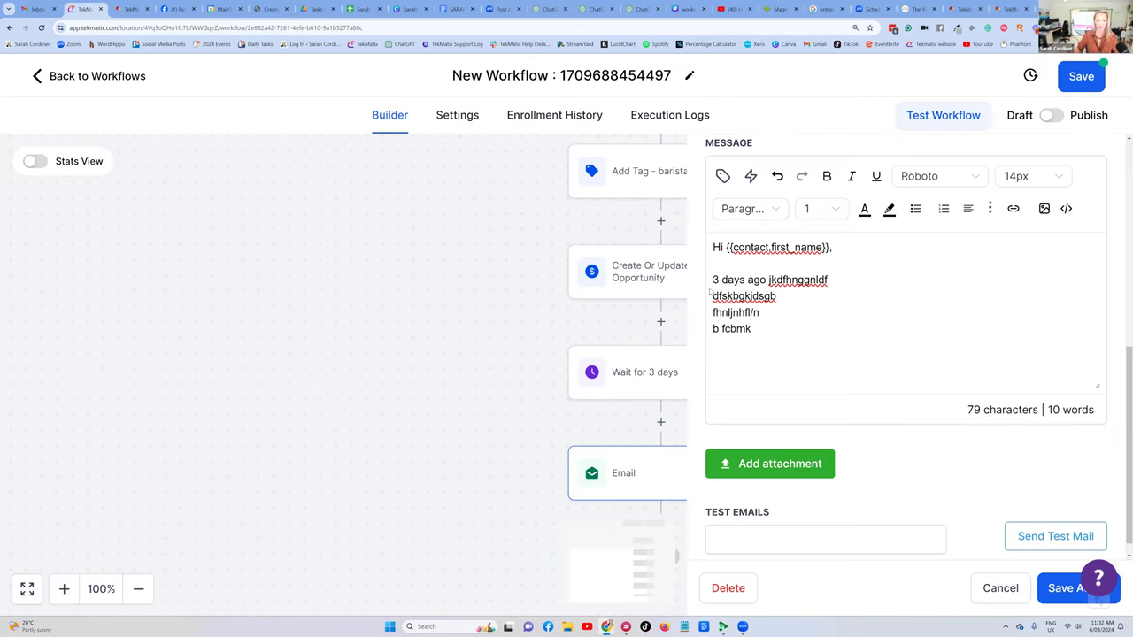
left_click(1057, 591)
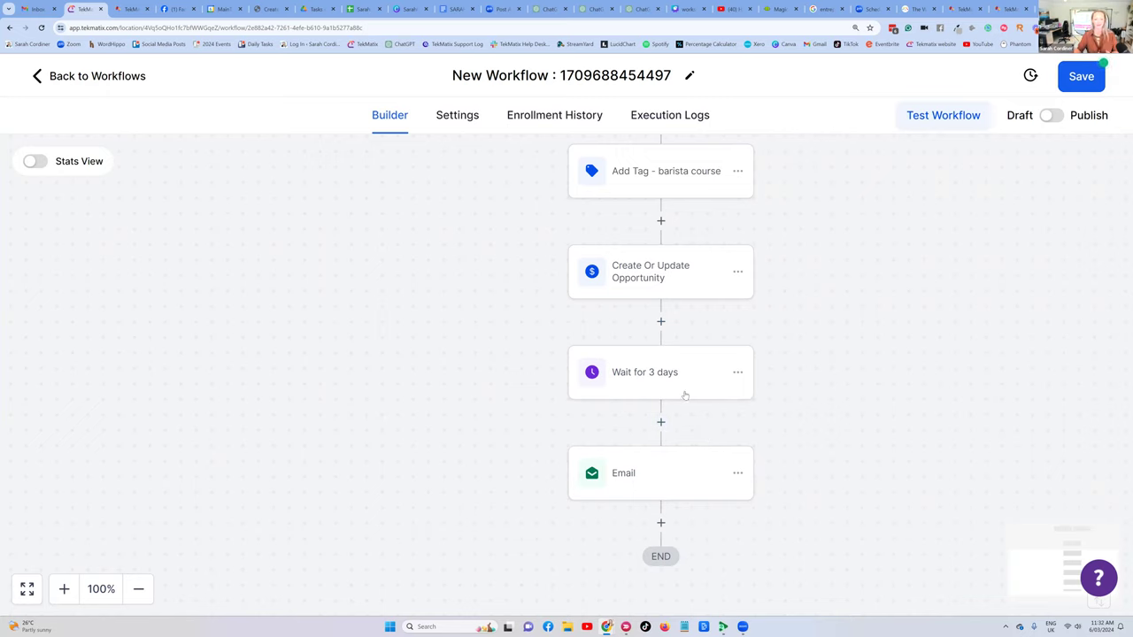
Review the sequence of workflow actions and save the workflow under its existing name.
scroll(665, 354, "up", 1)
scroll(656, 365, "down", 2)
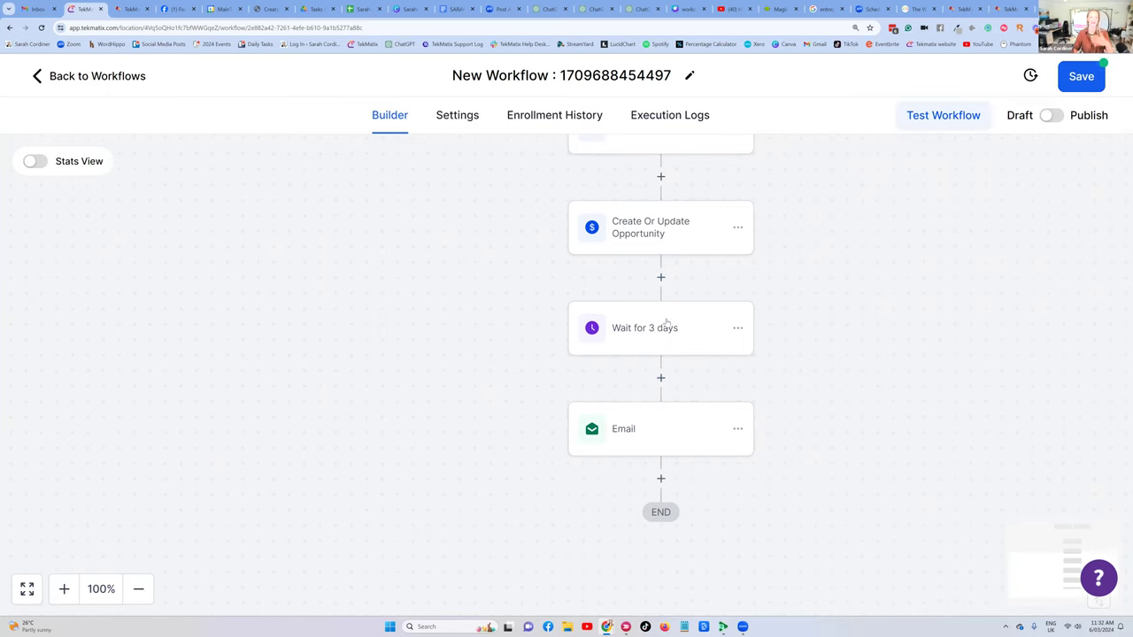
scroll(671, 352, "down", 1)
scroll(675, 347, "up", 2)
scroll(676, 347, "up", 3)
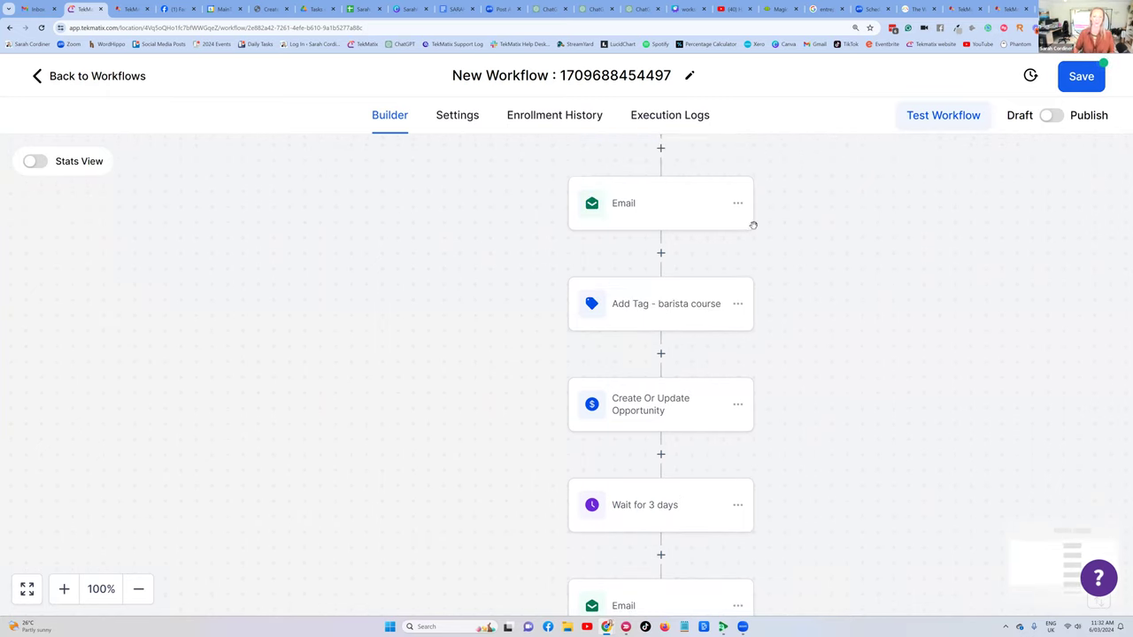
left_click(617, 75)
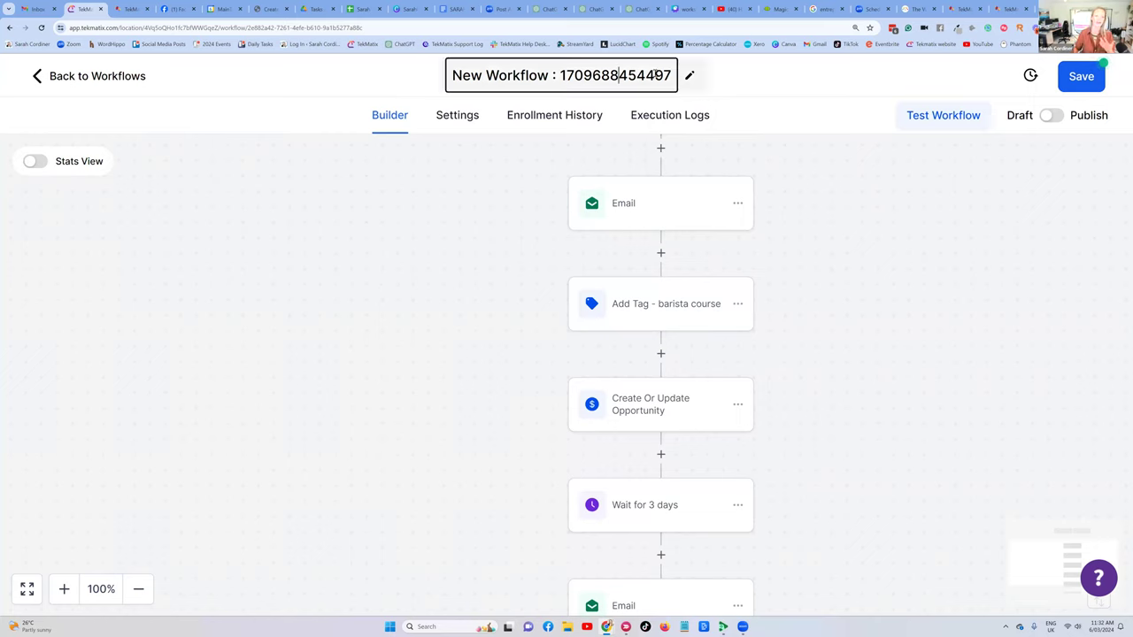
left_click_drag(675, 75, 442, 77)
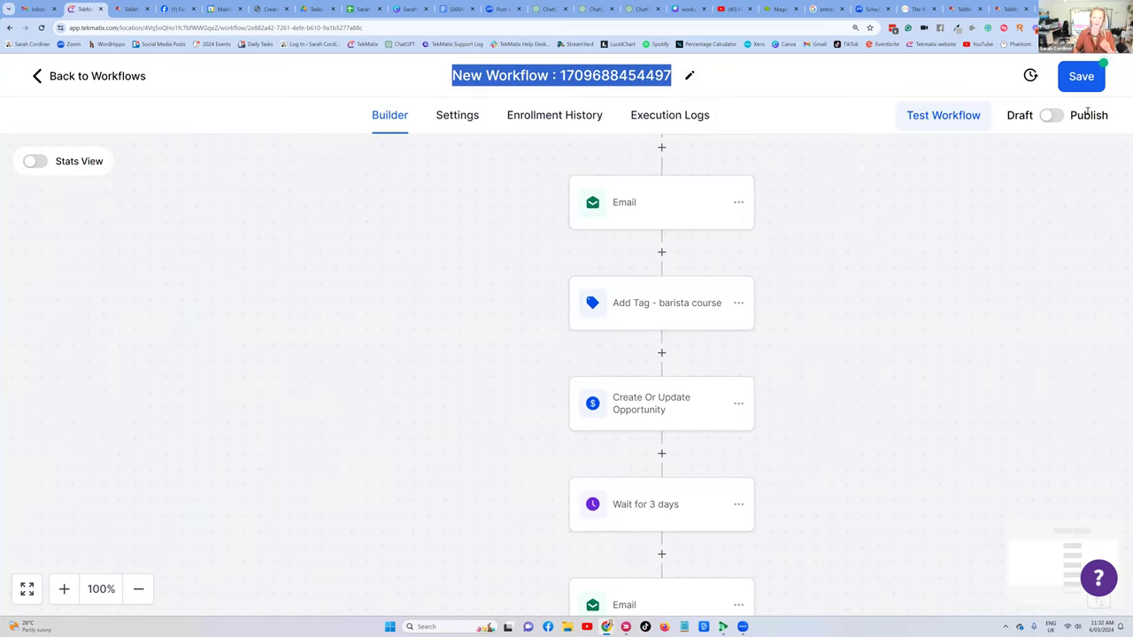
left_click(1083, 81)
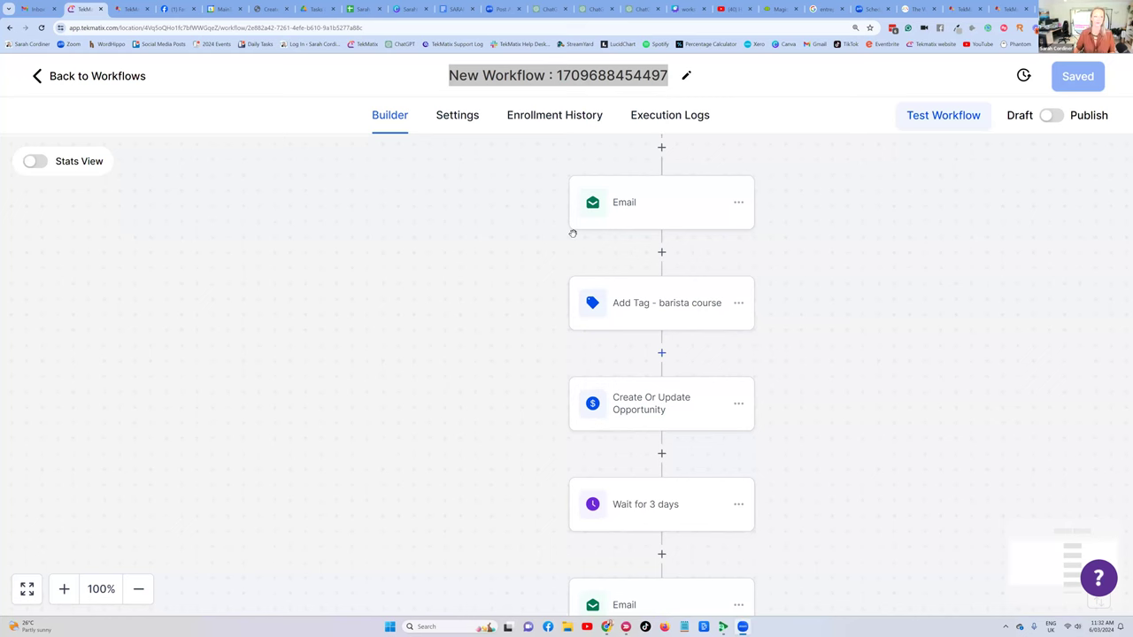
Leave the workflow builder and open the email settings for courses and memberships.
left_click(78, 76)
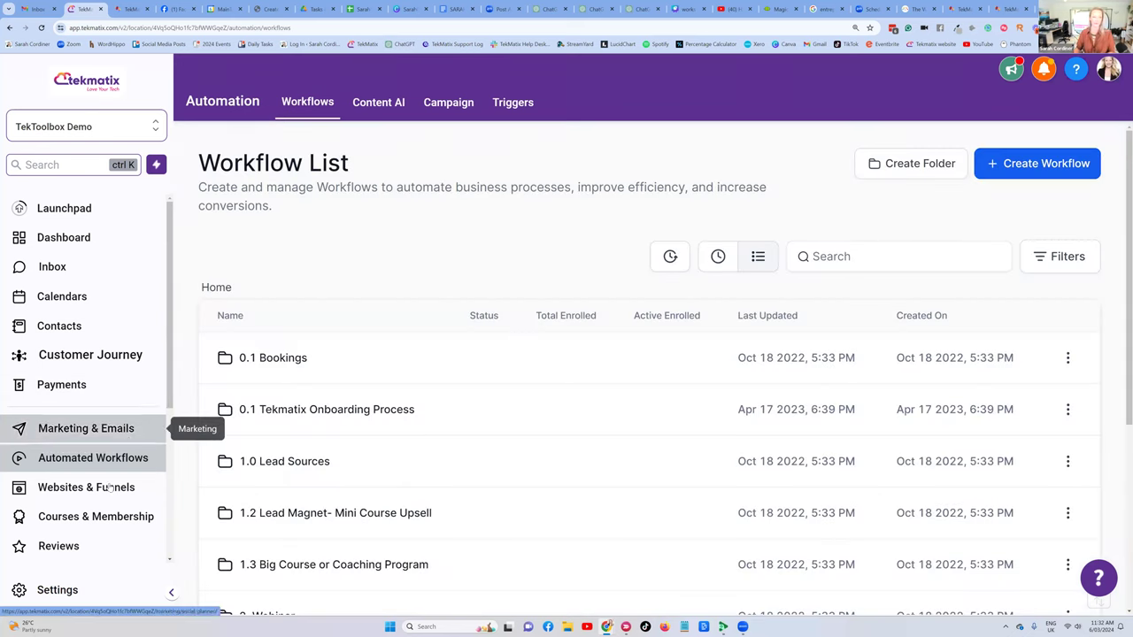
left_click(91, 520)
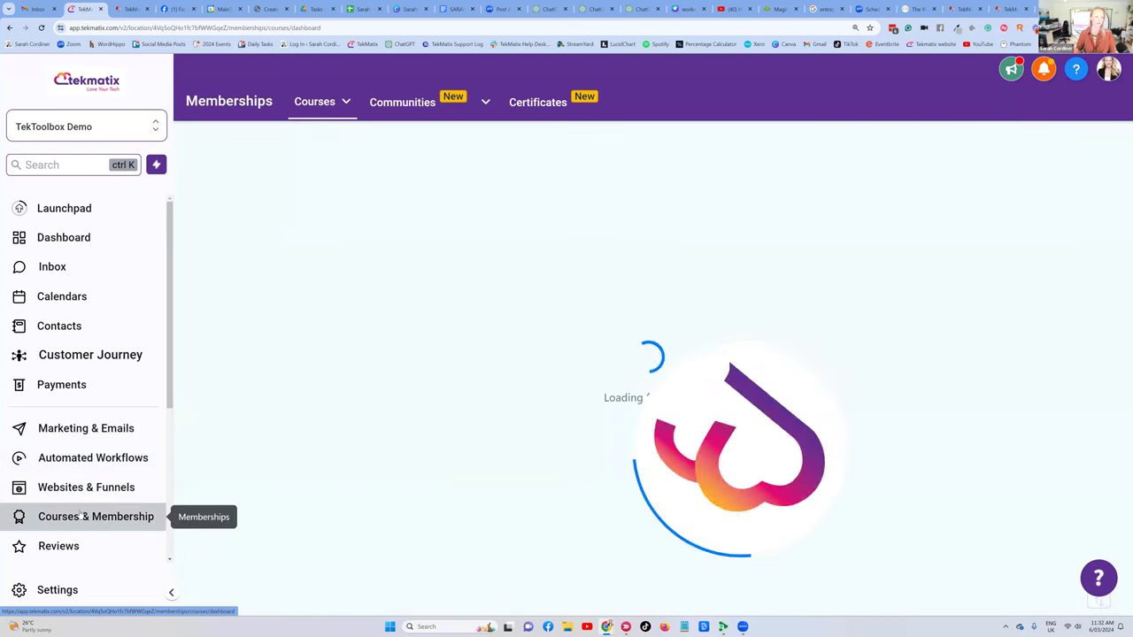
mouse_move(318, 99)
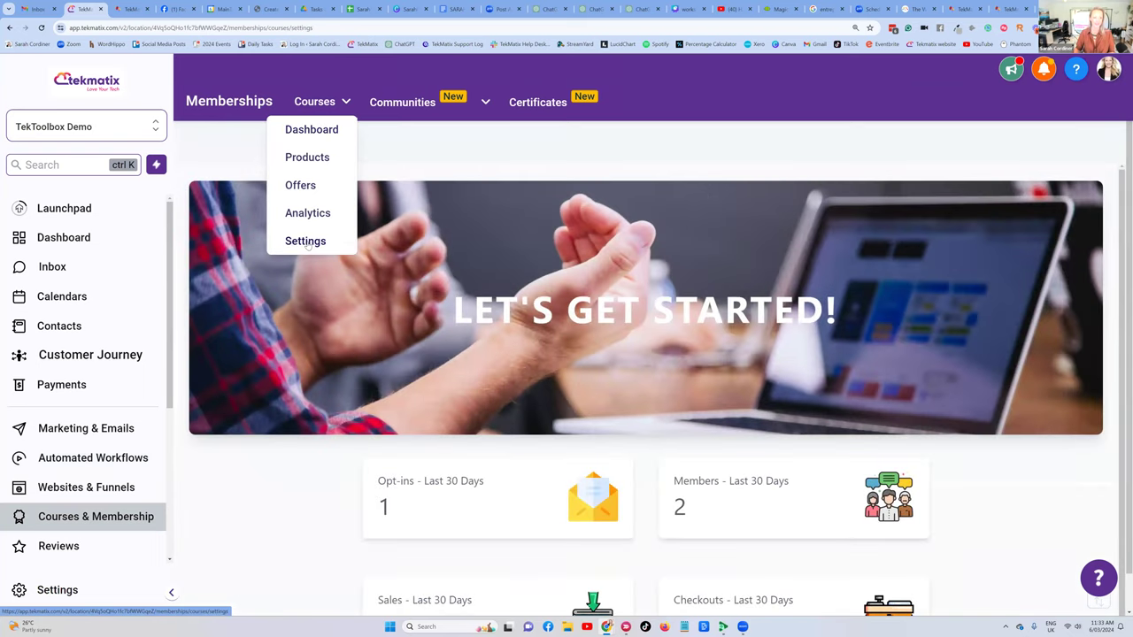
left_click(305, 242)
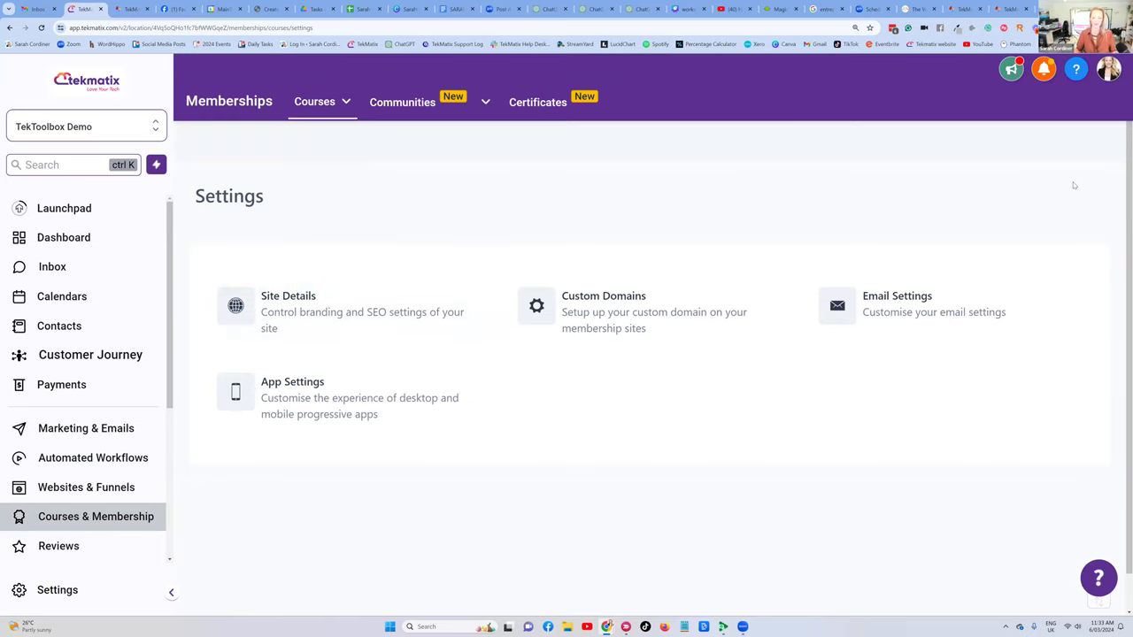
left_click(881, 308)
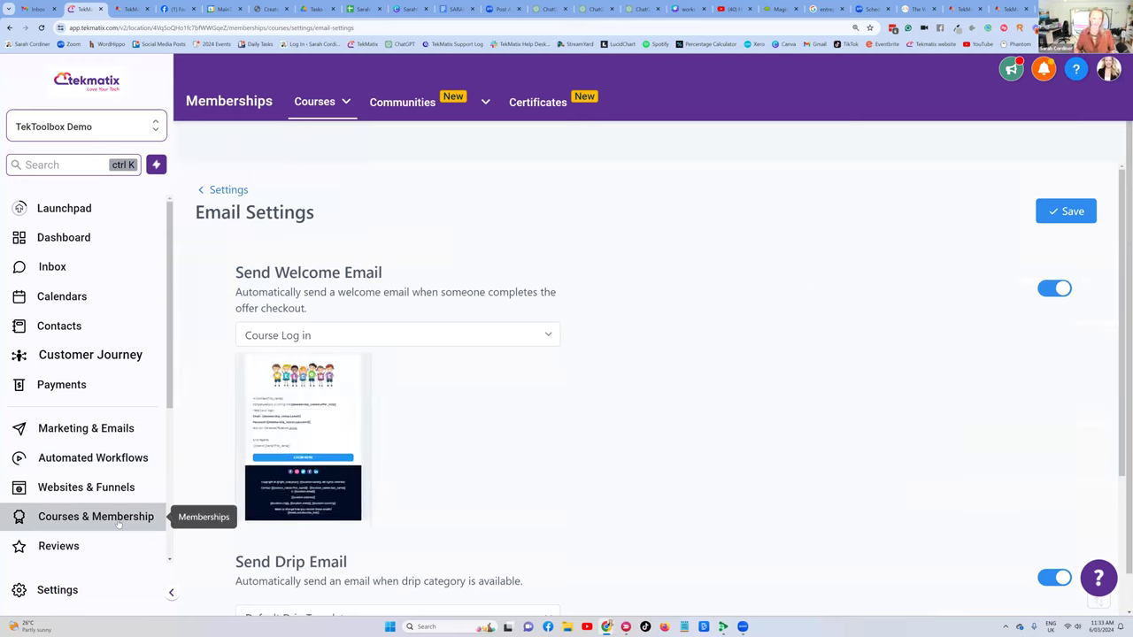
Examine the Send Welcome Email option and the preview of its selected template.
mouse_move(351, 115)
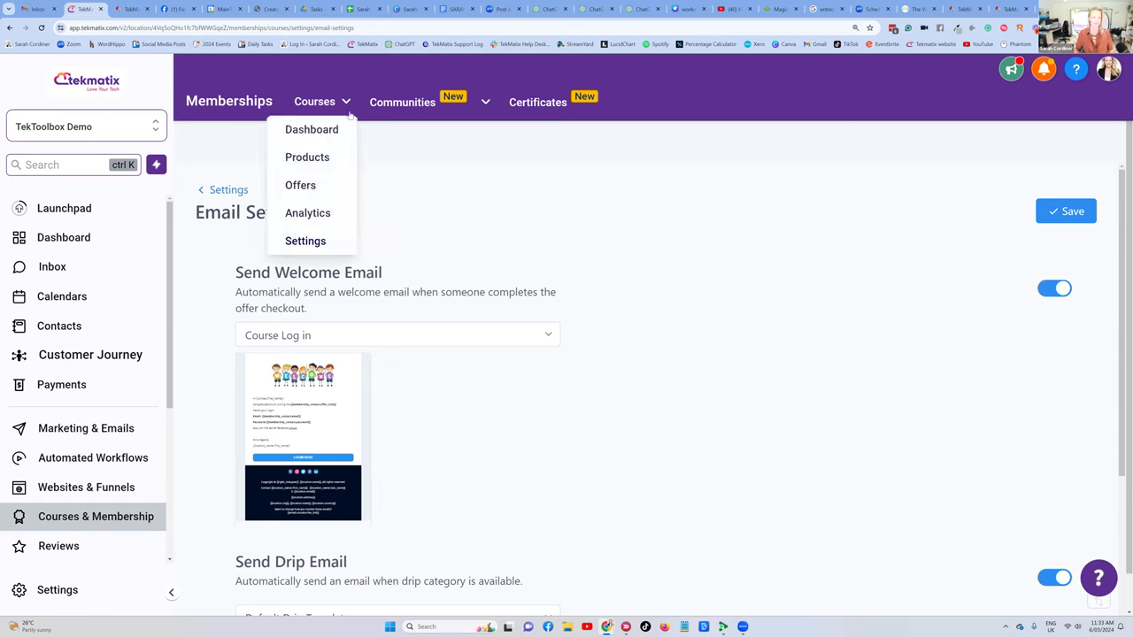
scroll(387, 185, "down", 1)
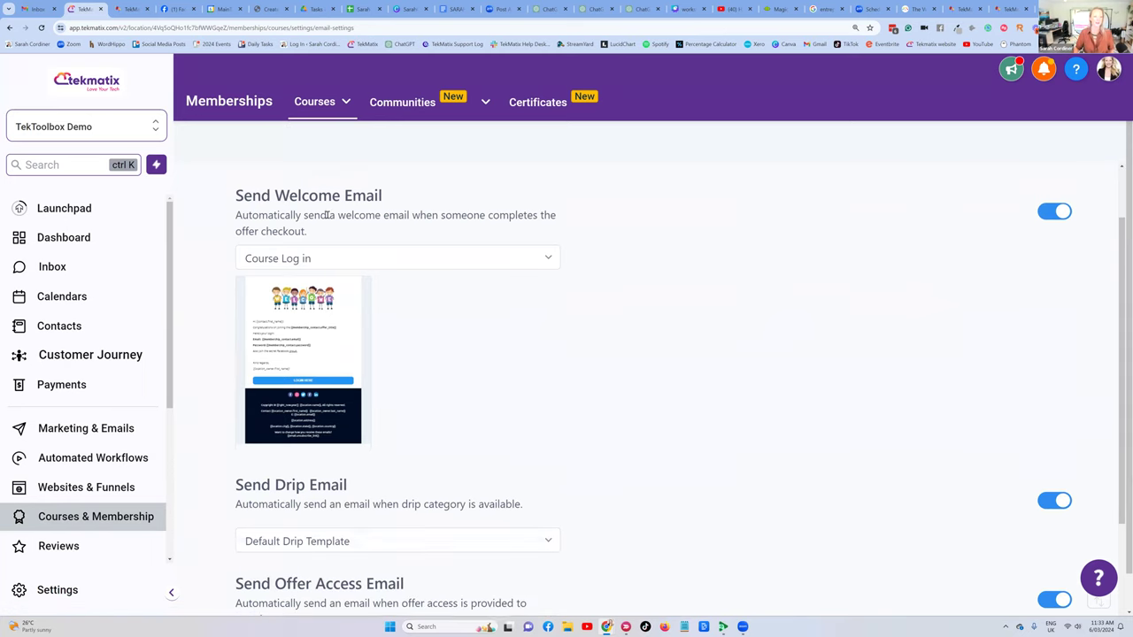
scroll(336, 266, "up", 1)
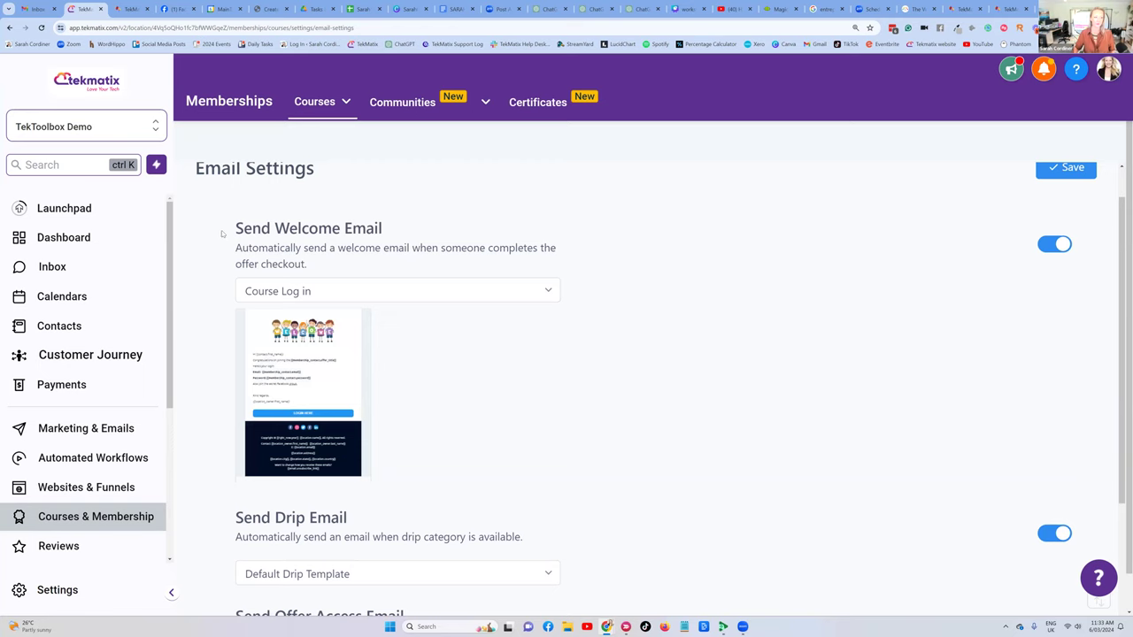
left_click_drag(223, 232, 554, 234)
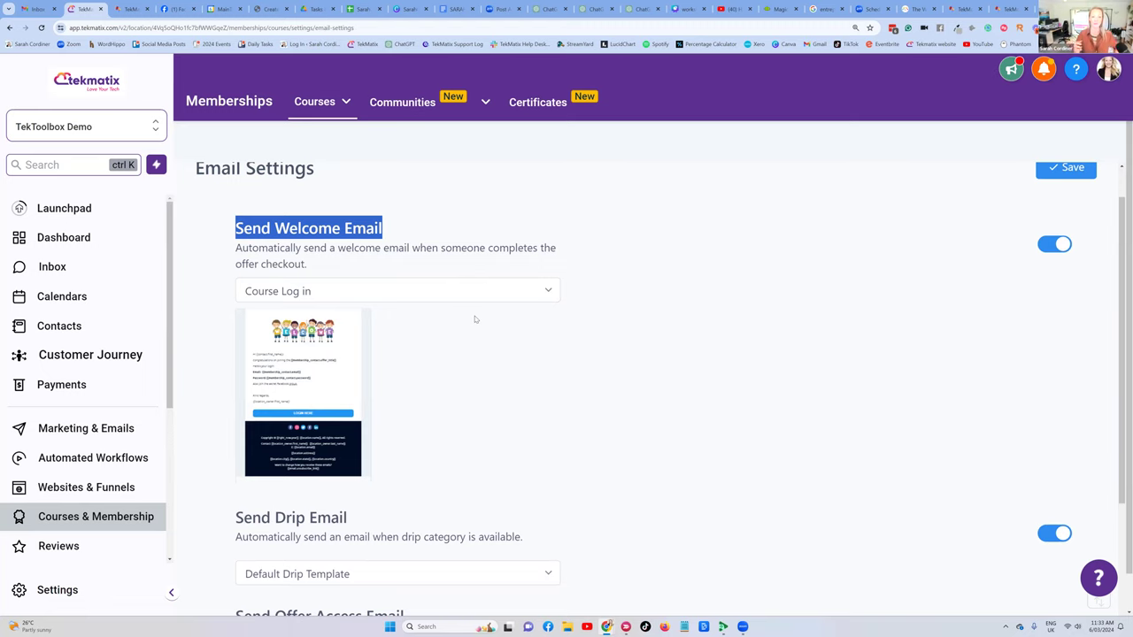
scroll(433, 326, "down", 1)
scroll(432, 284, "up", 1)
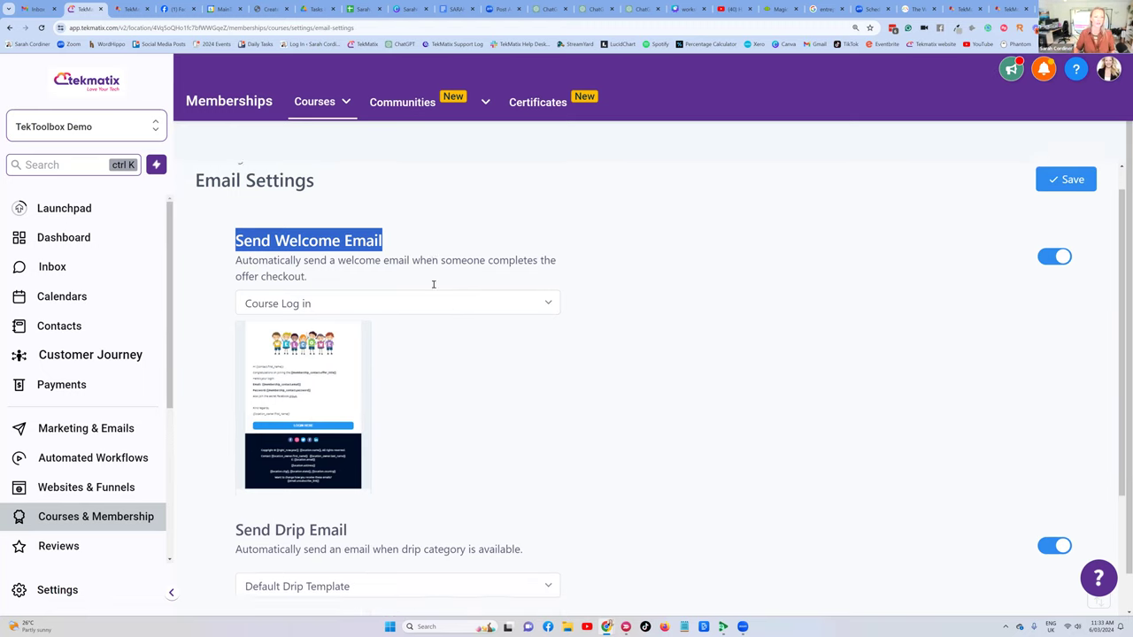
Browse the templates available for the welcome email, leaving Course Log in selected.
scroll(433, 284, "up", 1)
left_click(424, 333)
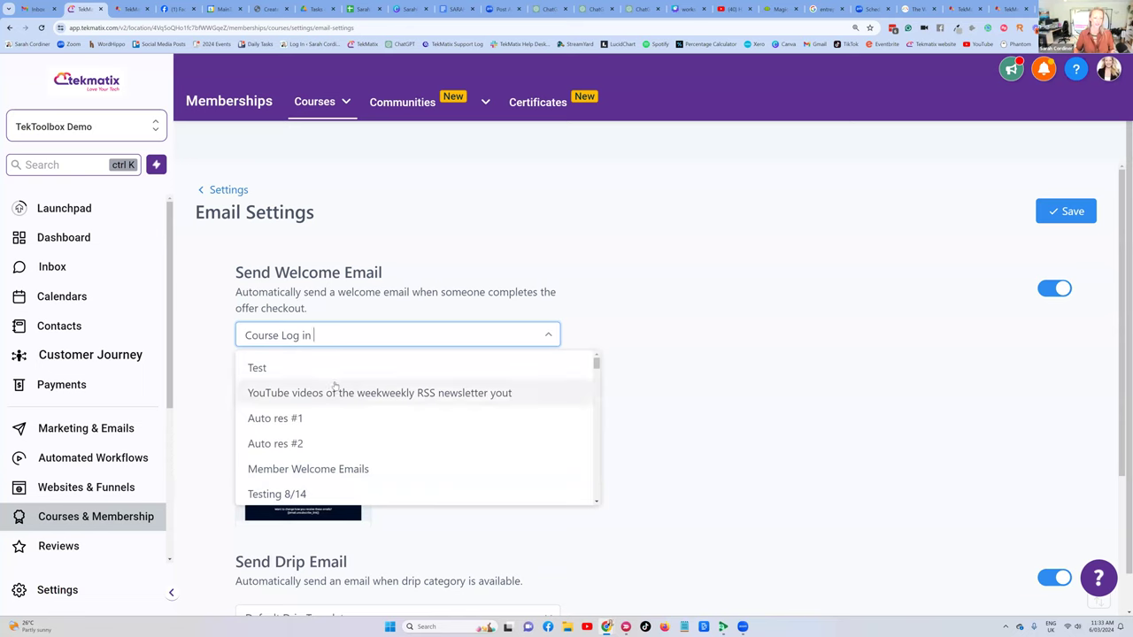
scroll(332, 403, "down", 8)
scroll(332, 403, "up", 3)
left_click(572, 292)
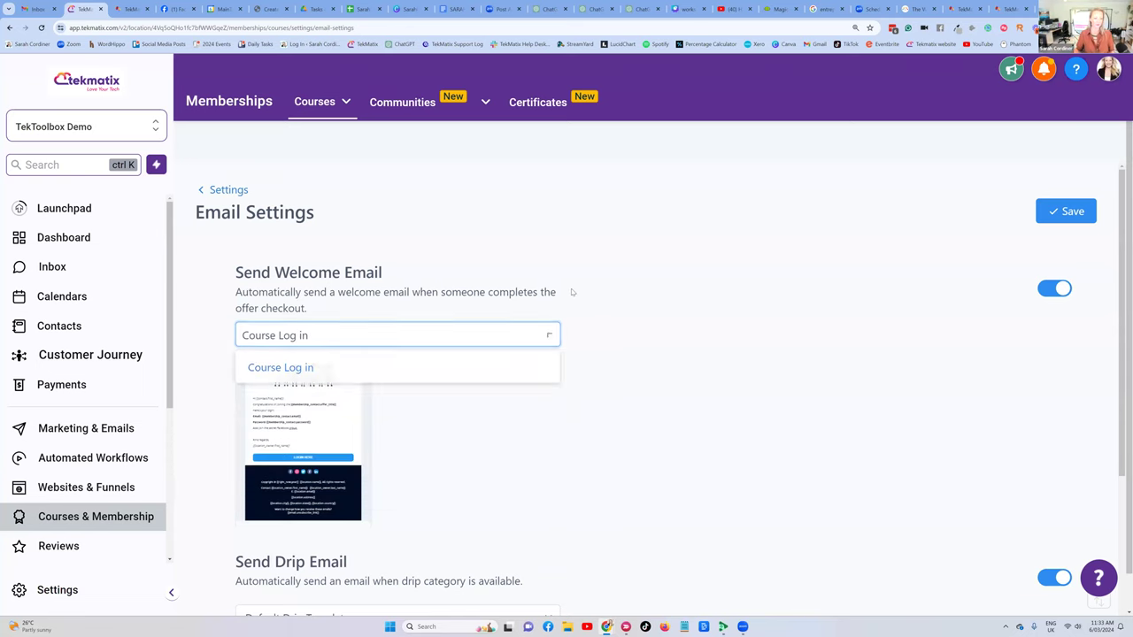
scroll(370, 278, "down", 2)
scroll(382, 260, "up", 1)
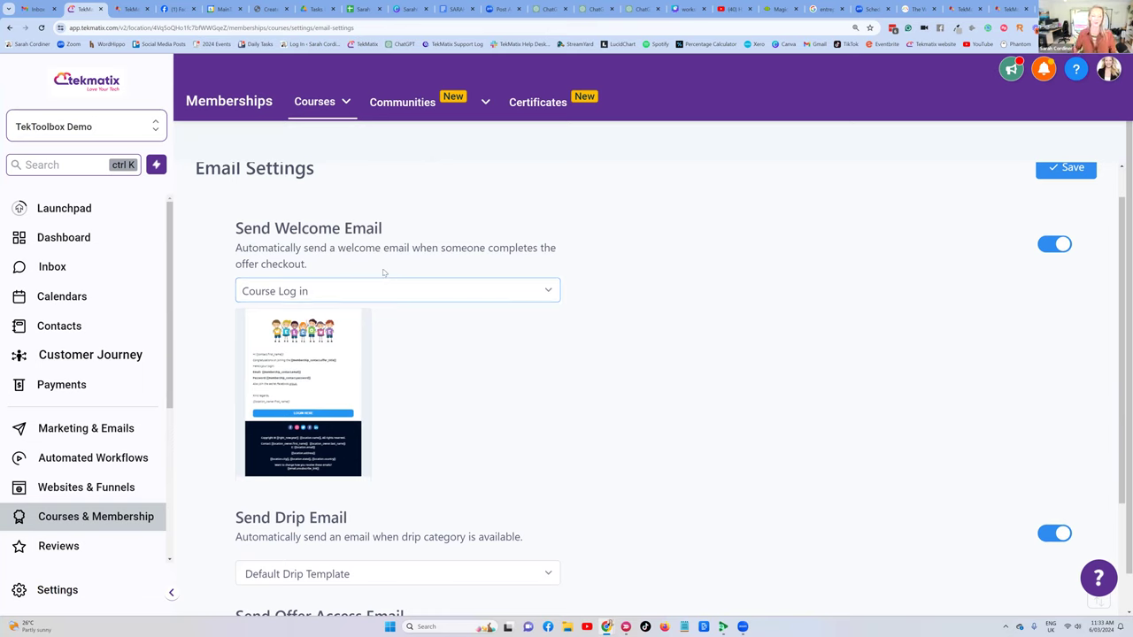
Recheck the welcome email's template choices and examine the Send Drip Email and Send Offer Access Email settings.
left_click(550, 292)
left_click(550, 292)
left_click(496, 384)
scroll(655, 262, "down", 3)
scroll(450, 280, "down", 1)
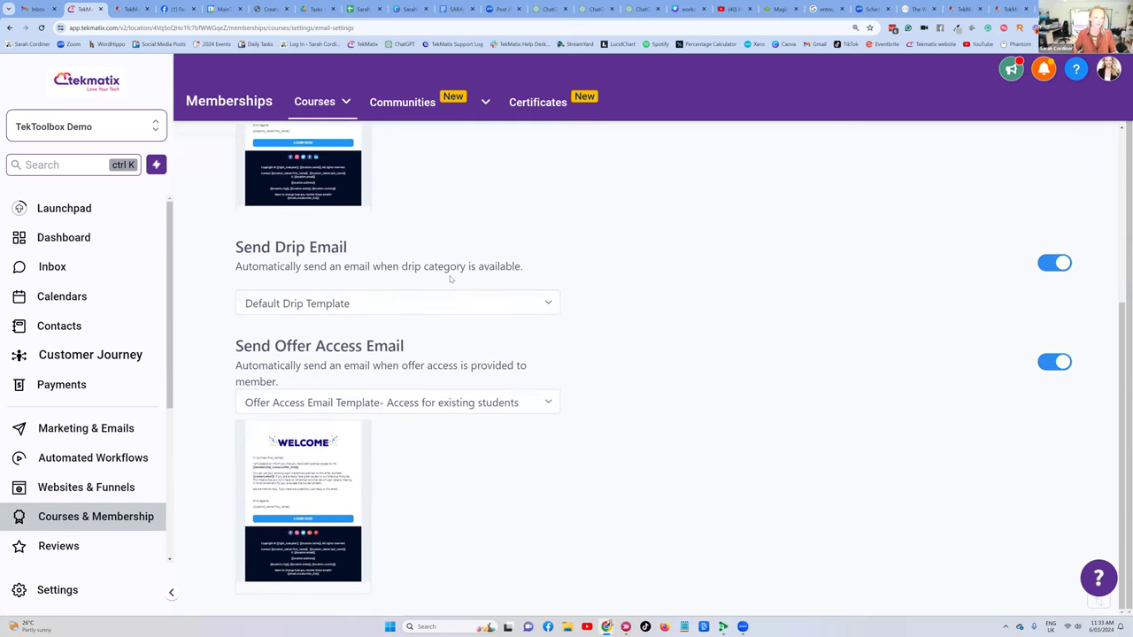
left_click_drag(422, 344, 235, 350)
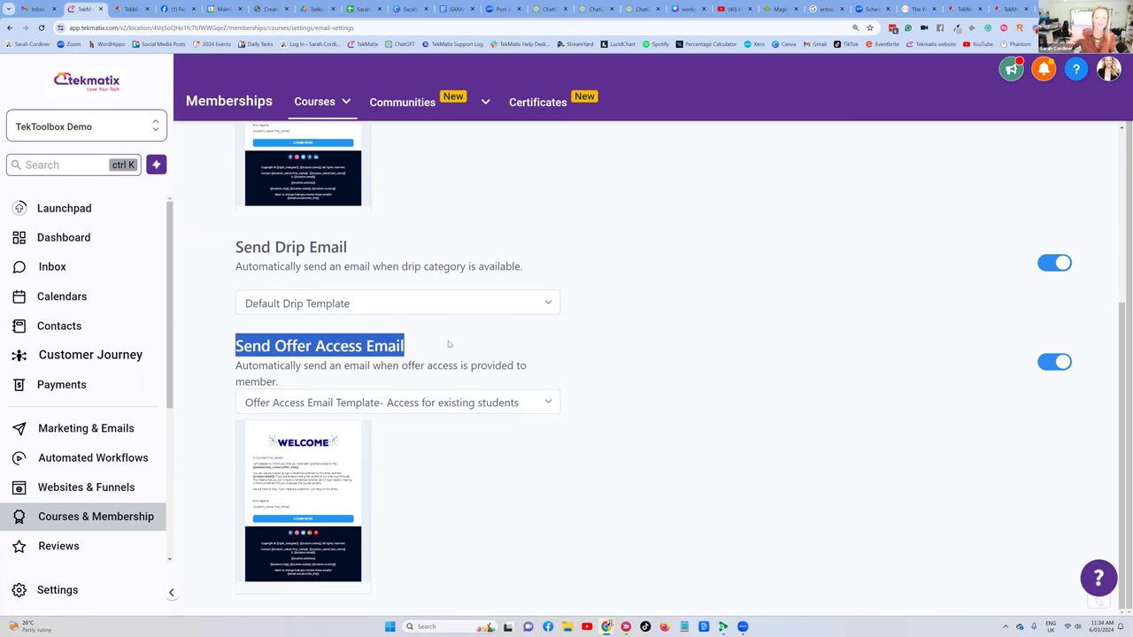
left_click(535, 353)
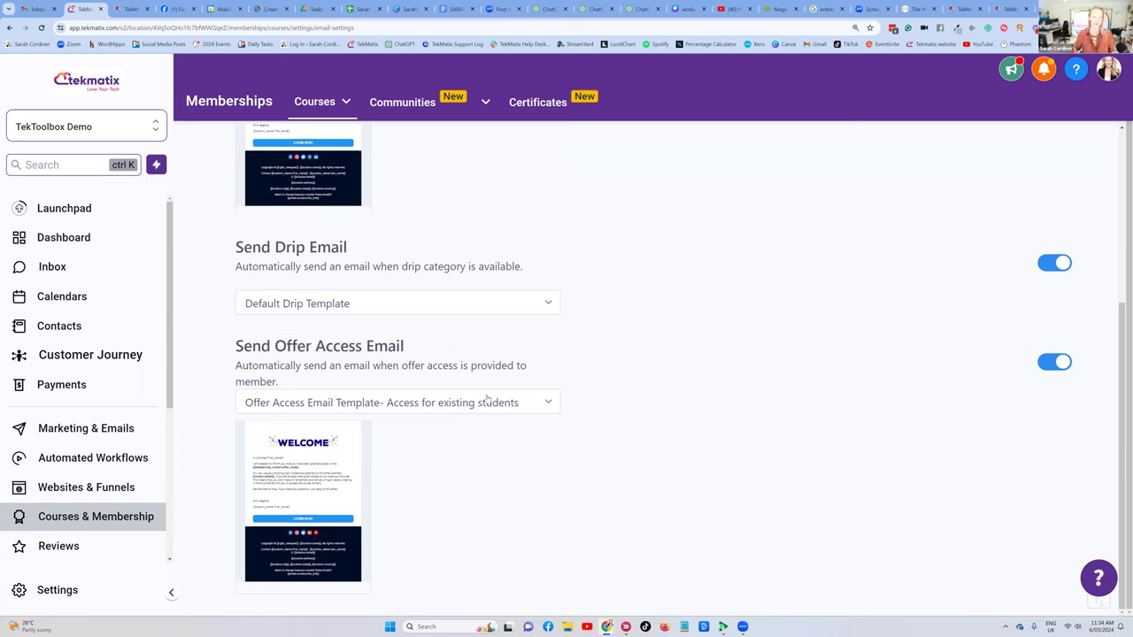
Open the offer access email template for existing students, review its message, and close it without saving.
mouse_move(328, 474)
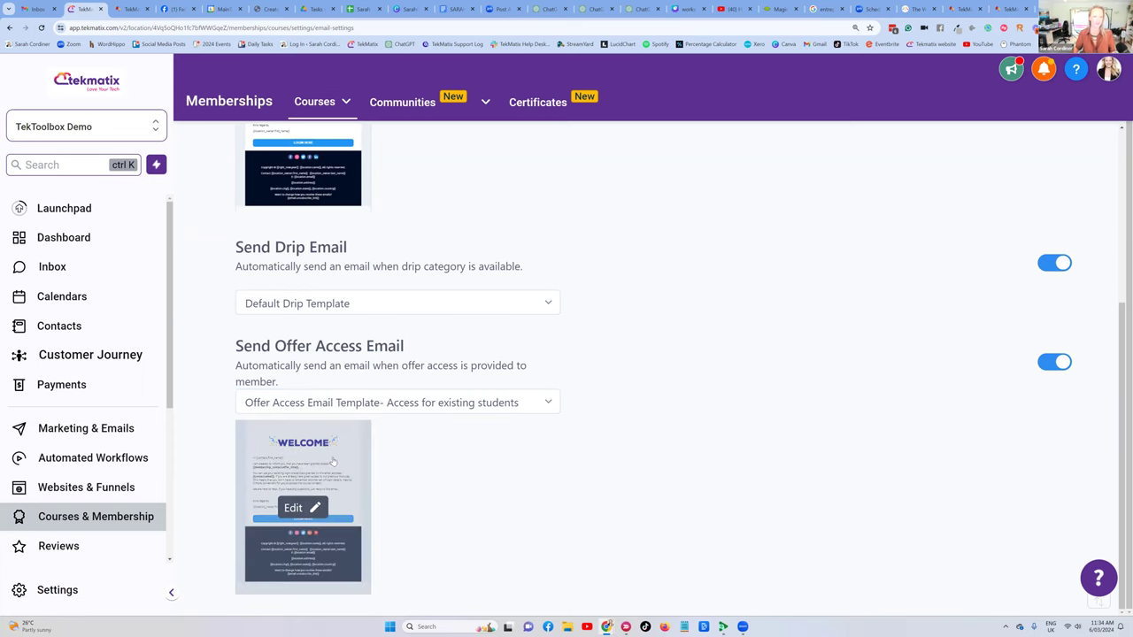
left_click(301, 508)
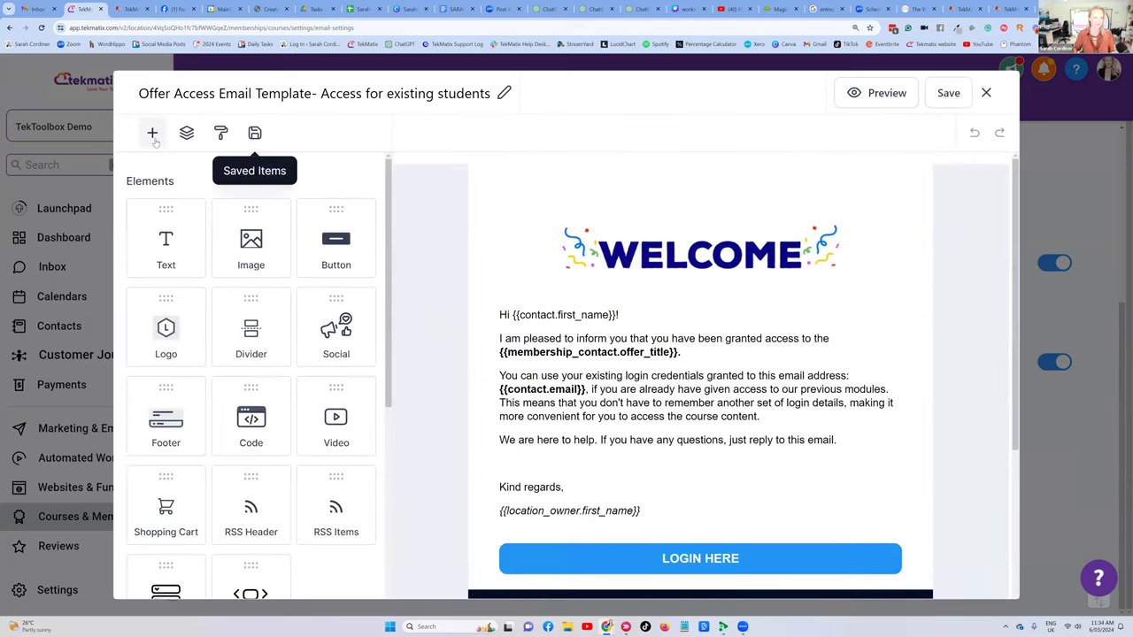
scroll(695, 317, "down", 1)
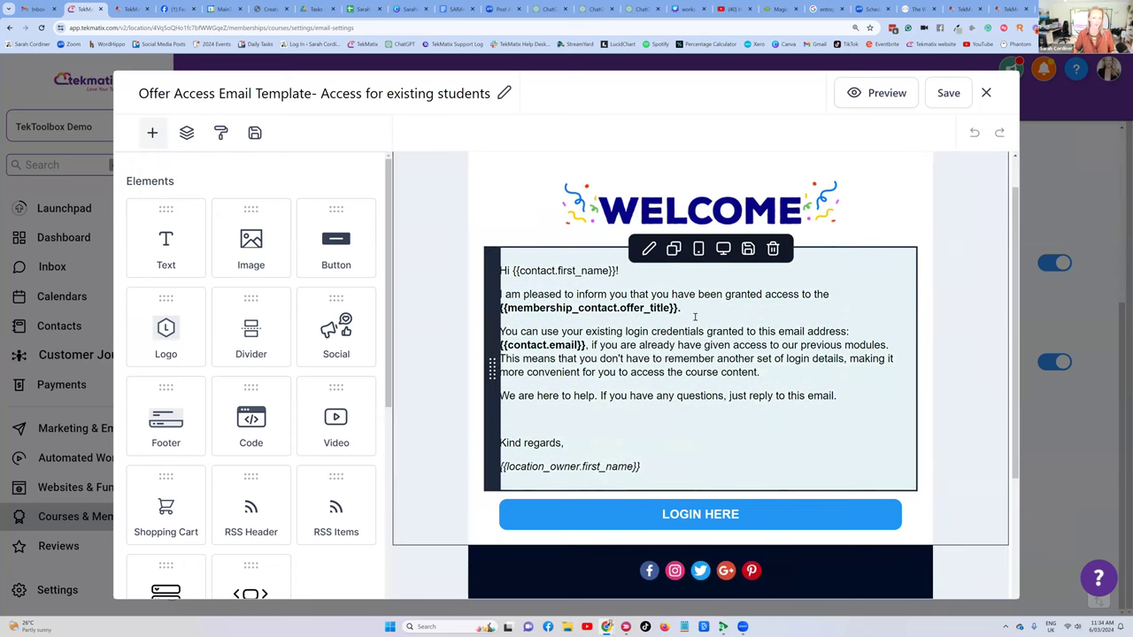
scroll(586, 354, "up", 1)
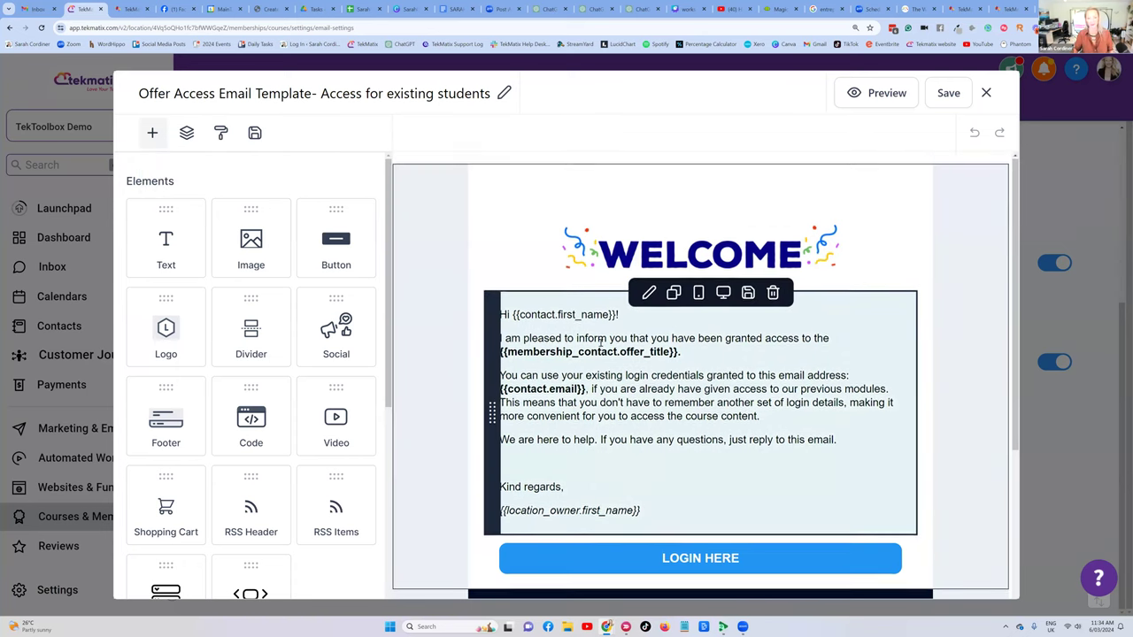
left_click(986, 93)
scroll(493, 278, "up", 5)
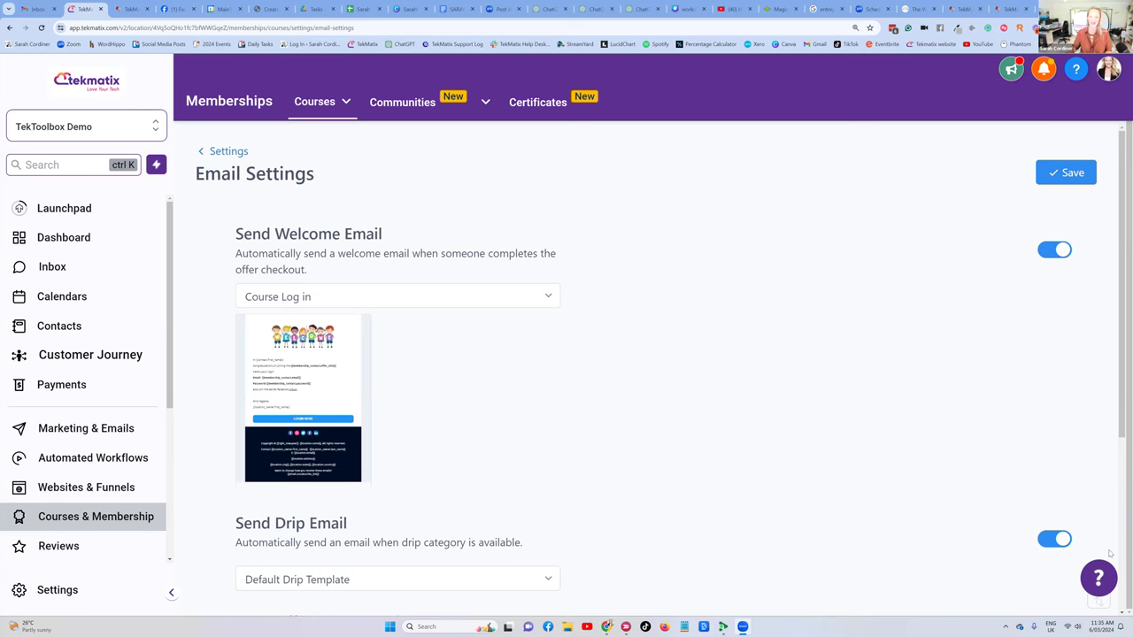
View the live chat option in the support help widget, then end the chat session and close the widget.
left_click(1099, 584)
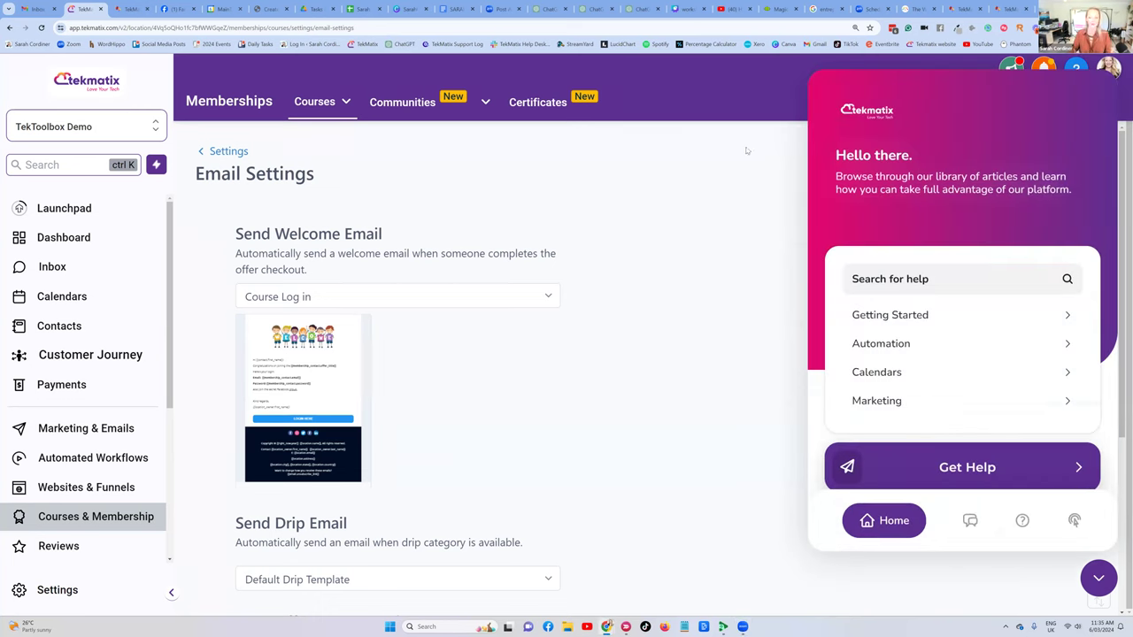
scroll(975, 454, "down", 1)
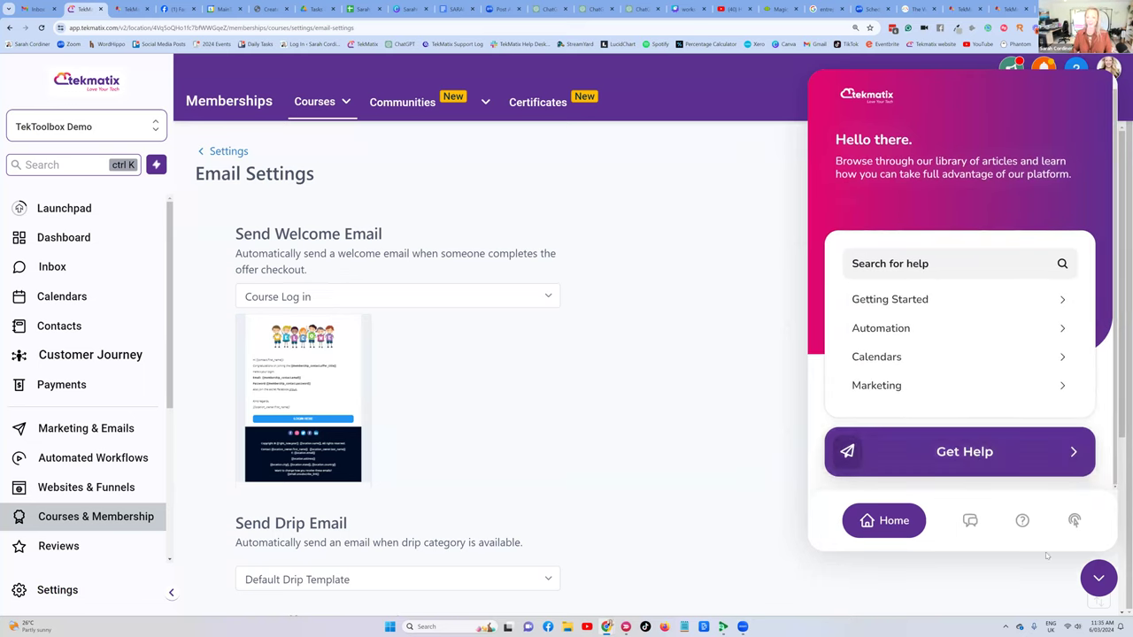
left_click(970, 521)
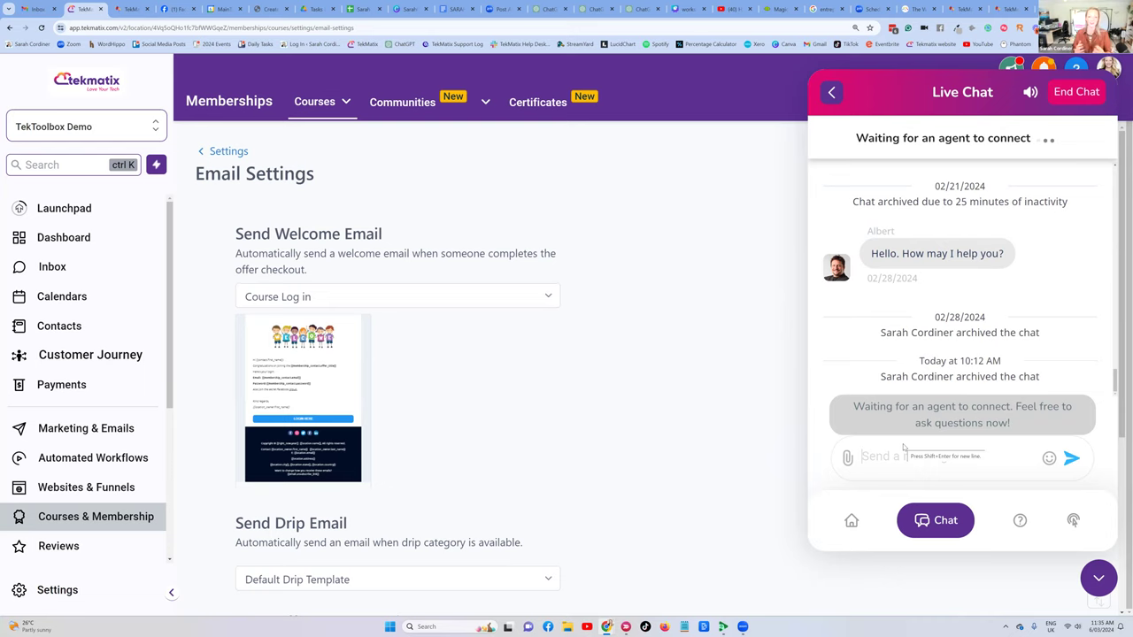
left_click(1077, 93)
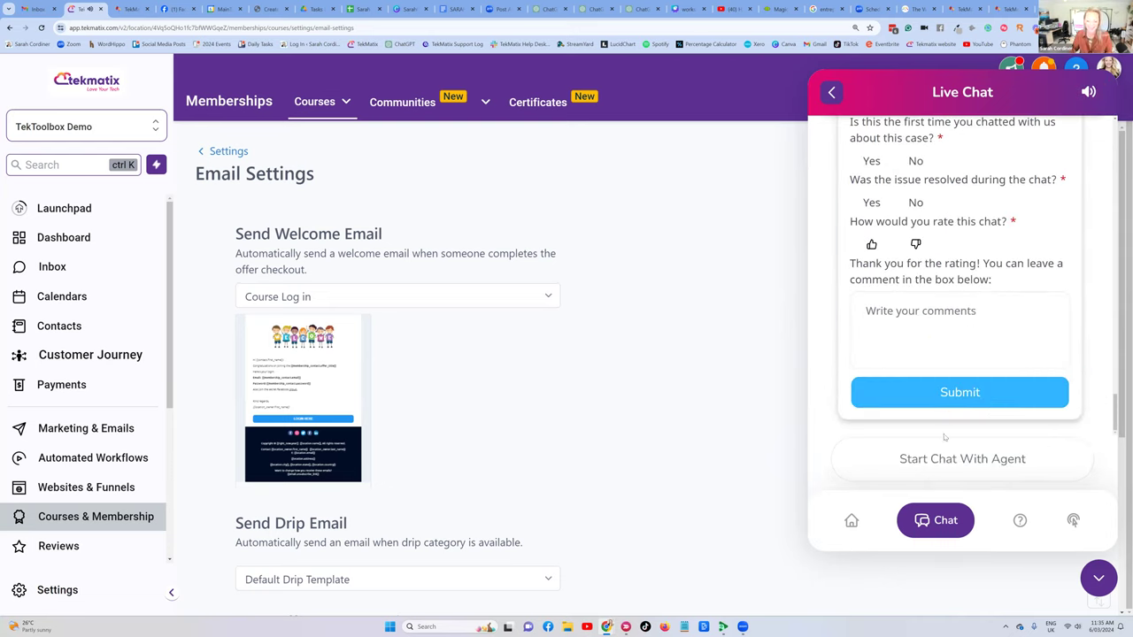
left_click(834, 97)
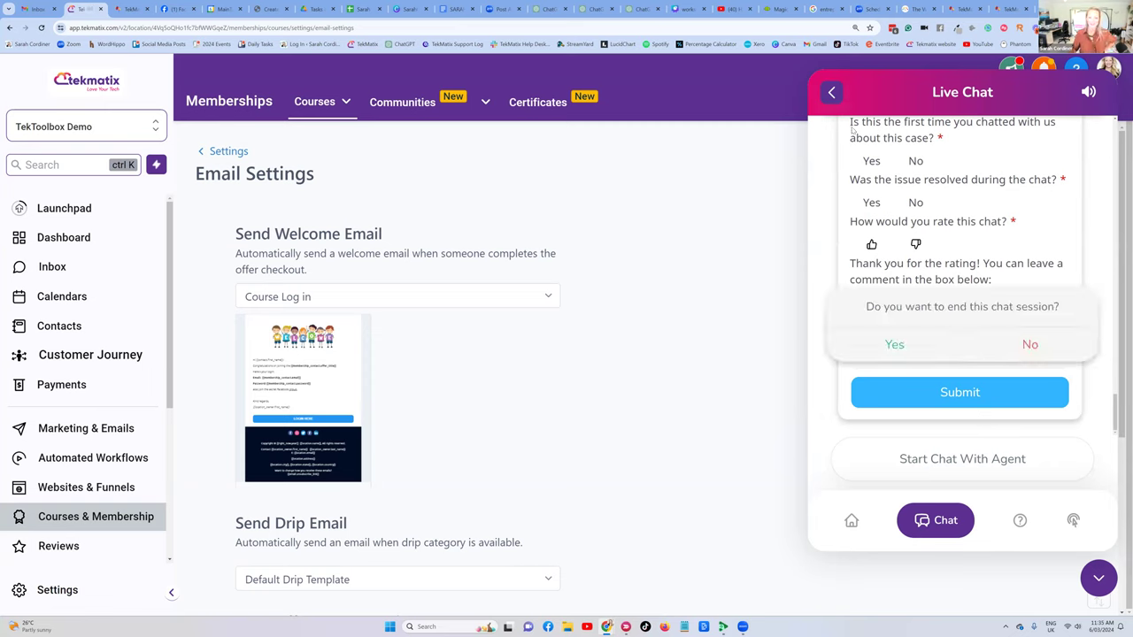
left_click(894, 349)
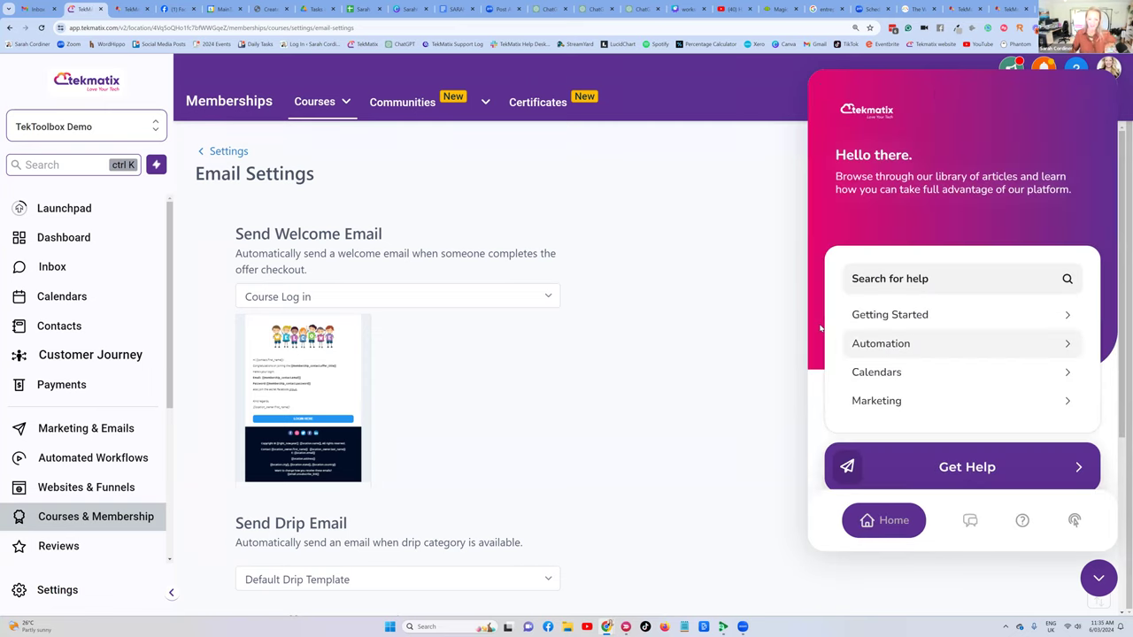
left_click(1096, 583)
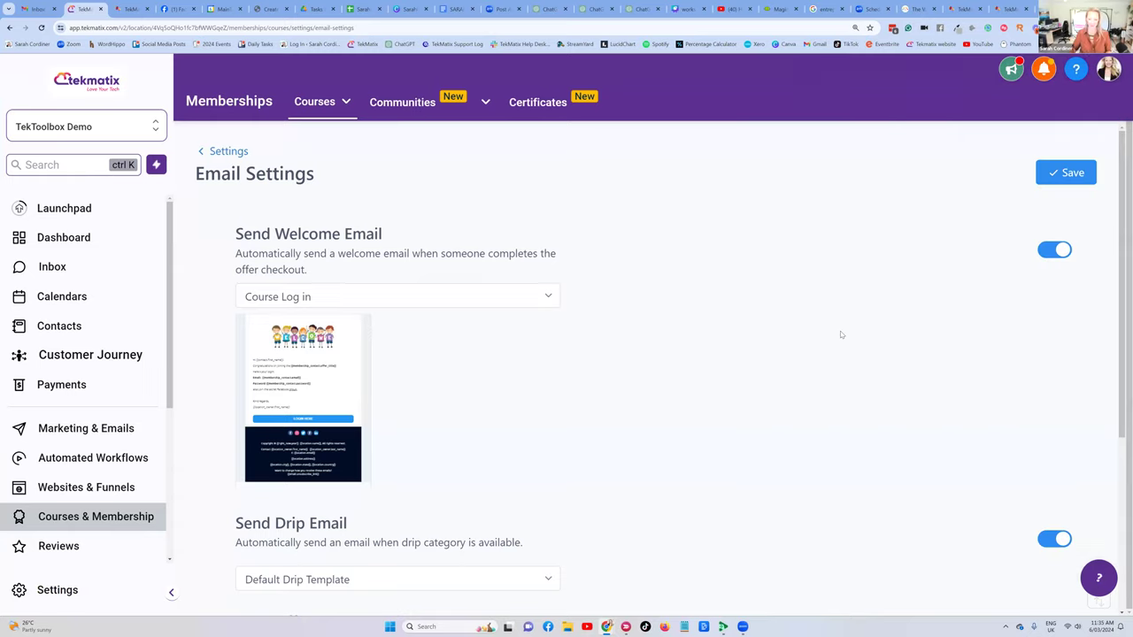